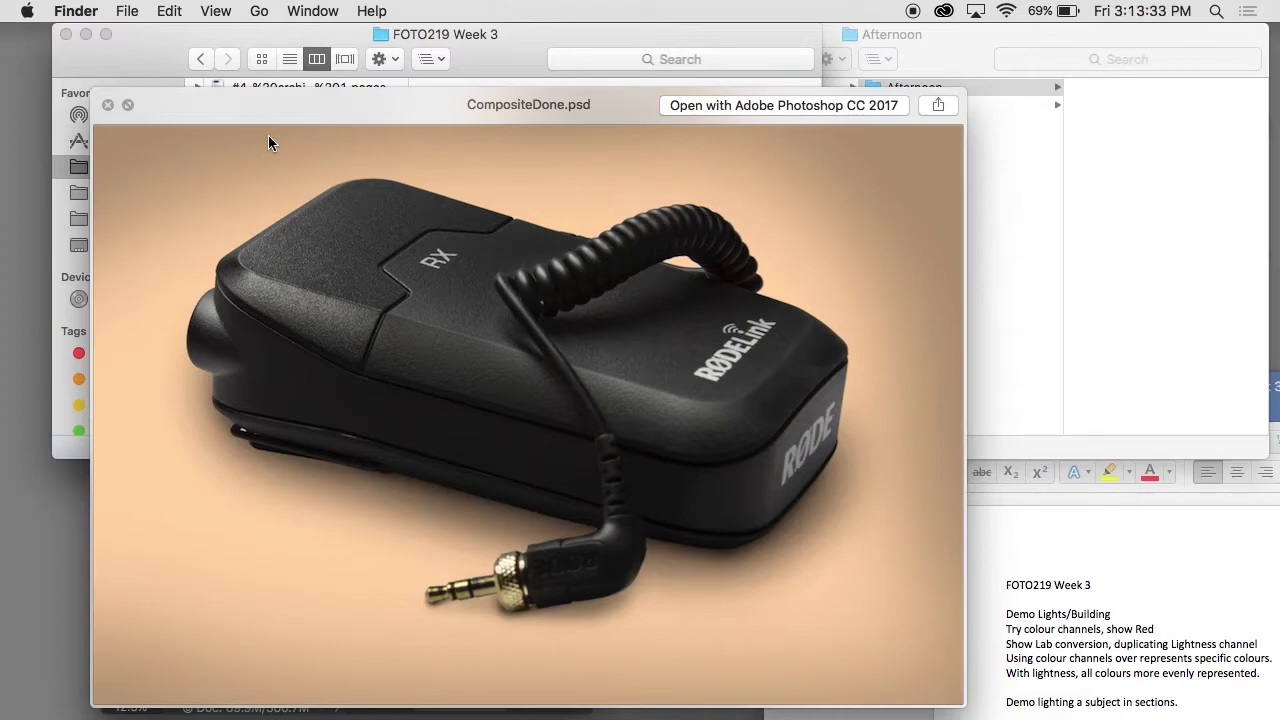
Step: Close the CompositeDone.psd preview, open the composite raw files folder and preview IMG_1096.CR2 and IMG_1097.CR2
key("space")
left_click(505, 108)
left_click(682, 108)
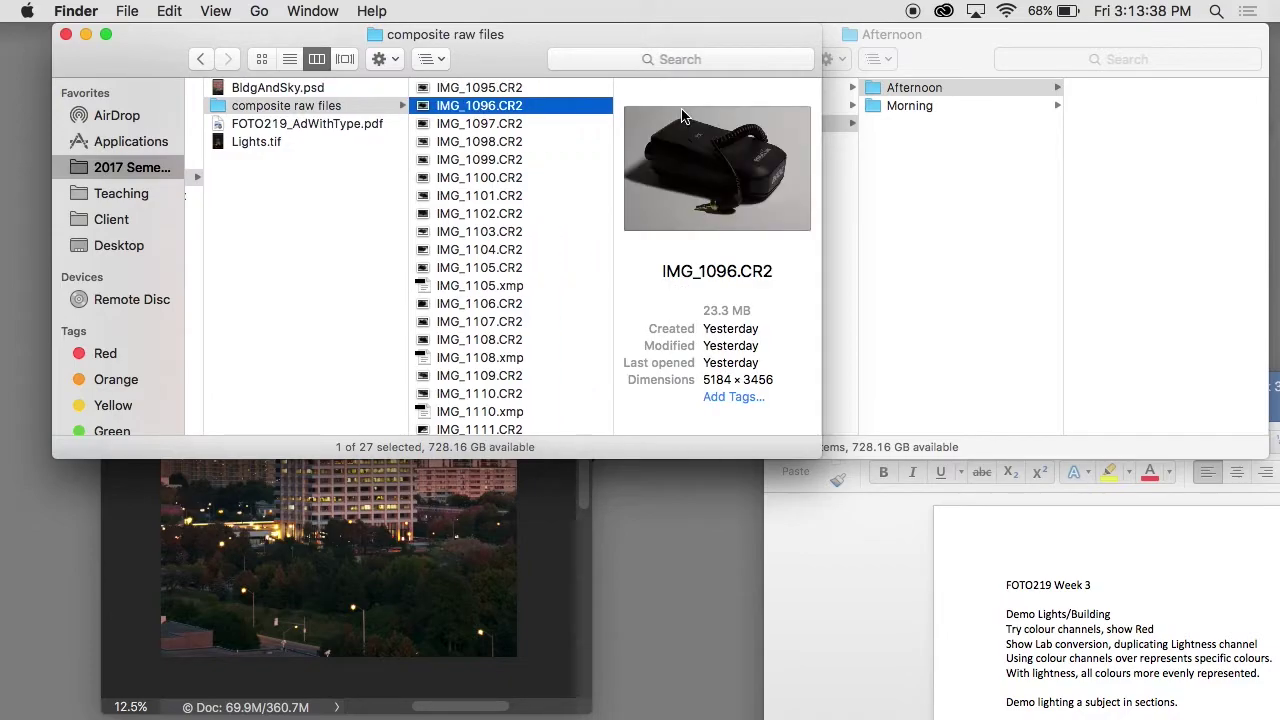
key("space")
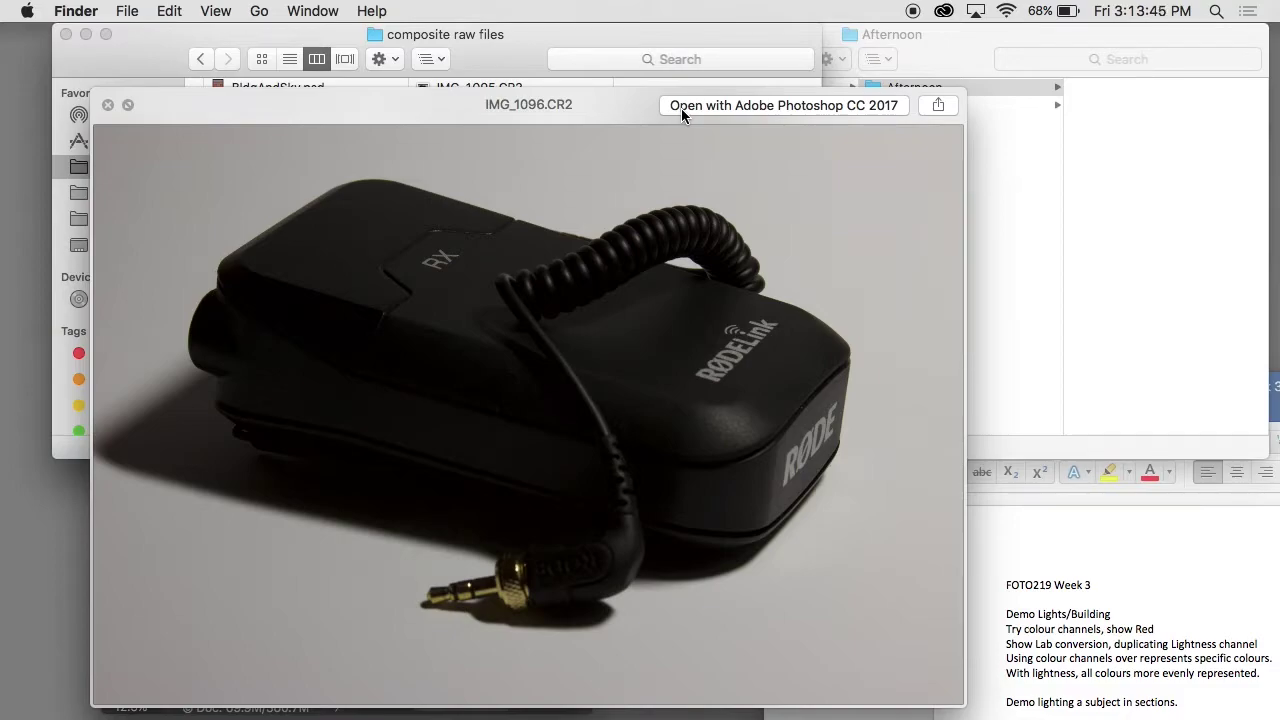
key("Down")
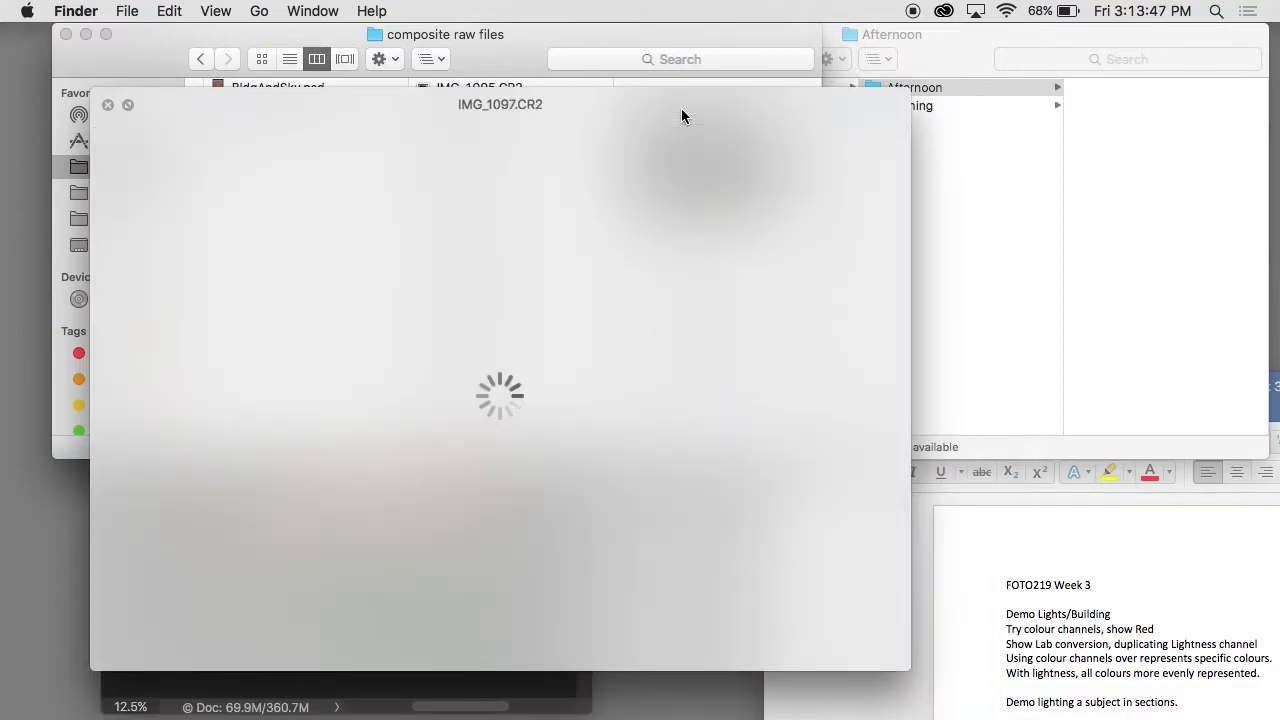
key("space")
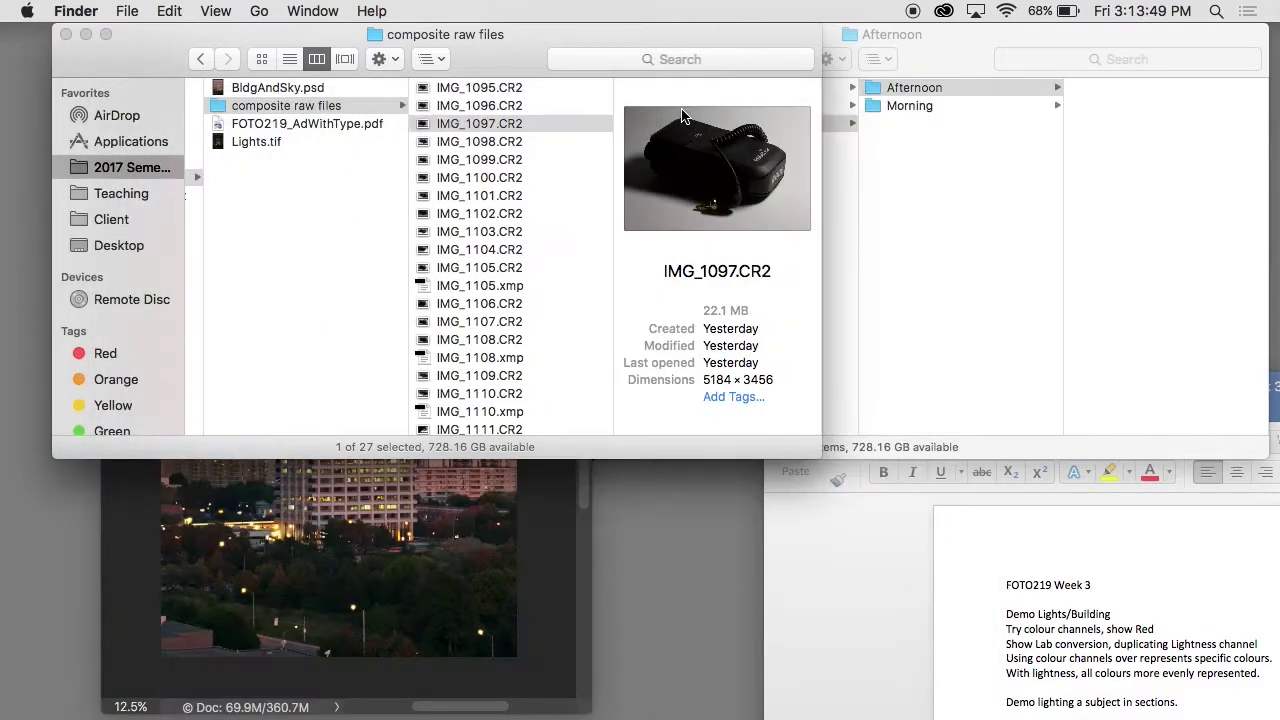
Step: Check the file info of IMG_1095.CR2 and IMG_1117.CR2 to compare their creation times, and close both info windows
left_click(533, 89)
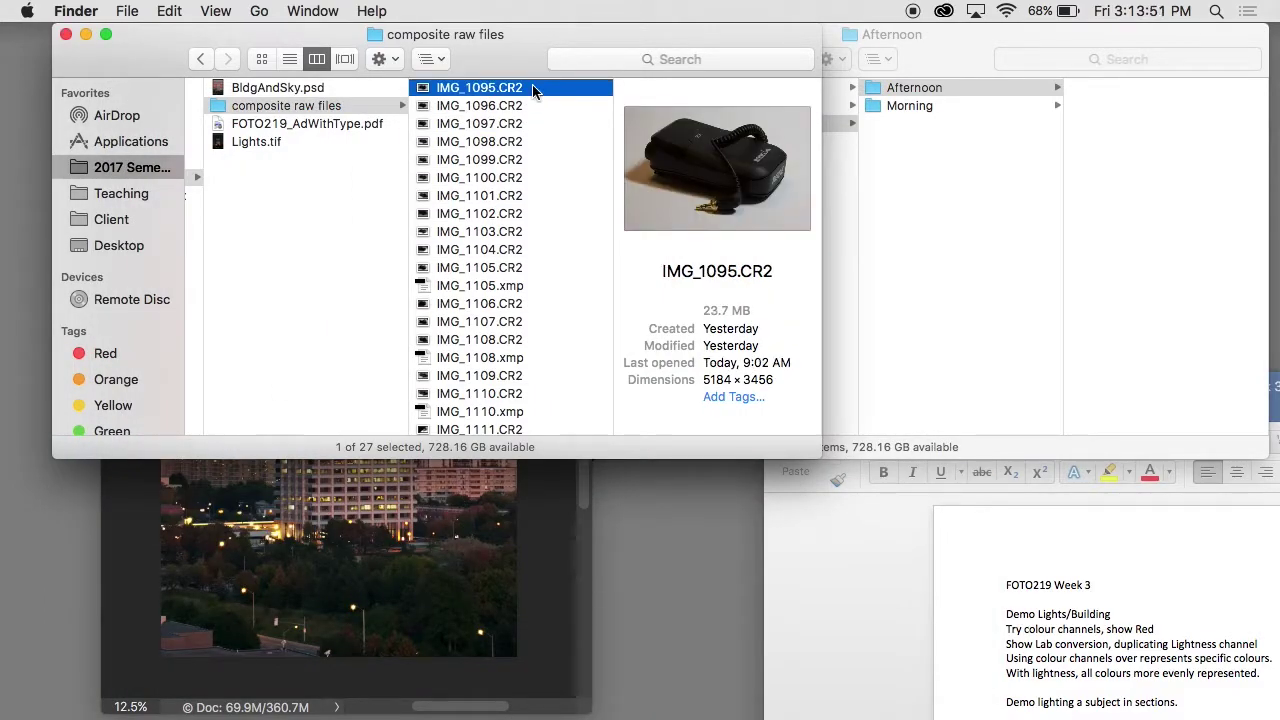
key("super+i")
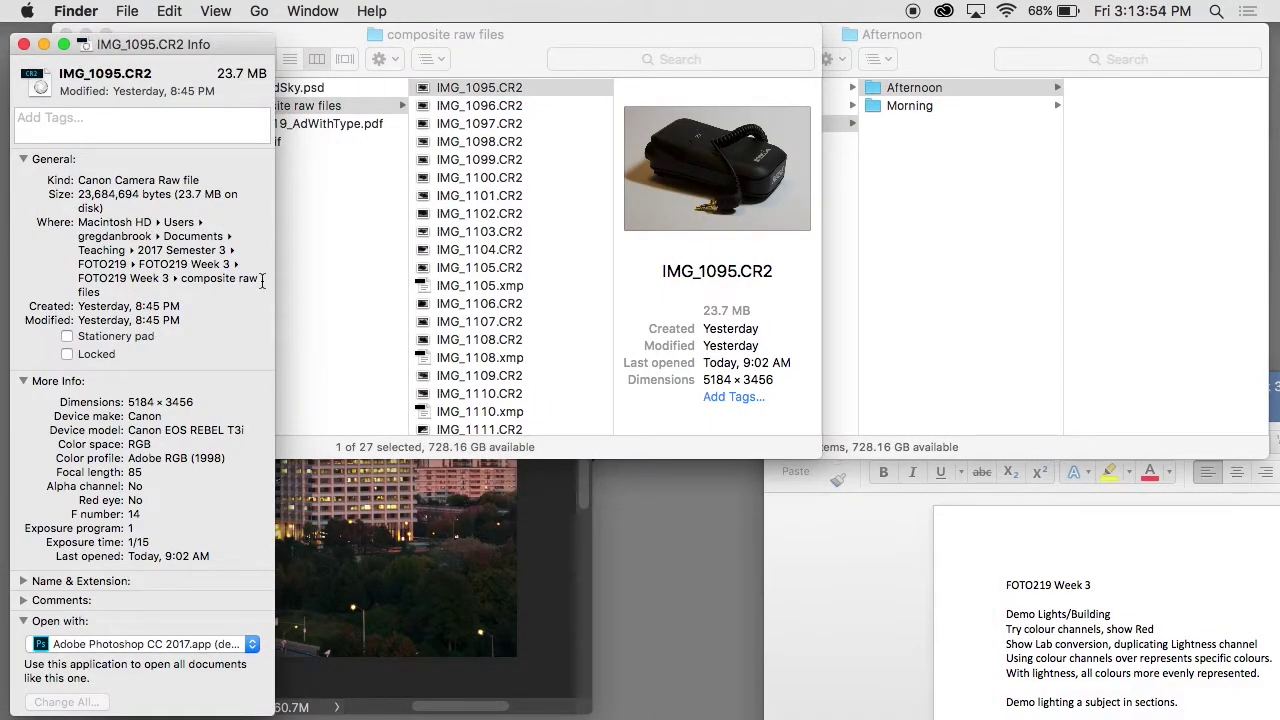
scroll(480, 330, "down", 3)
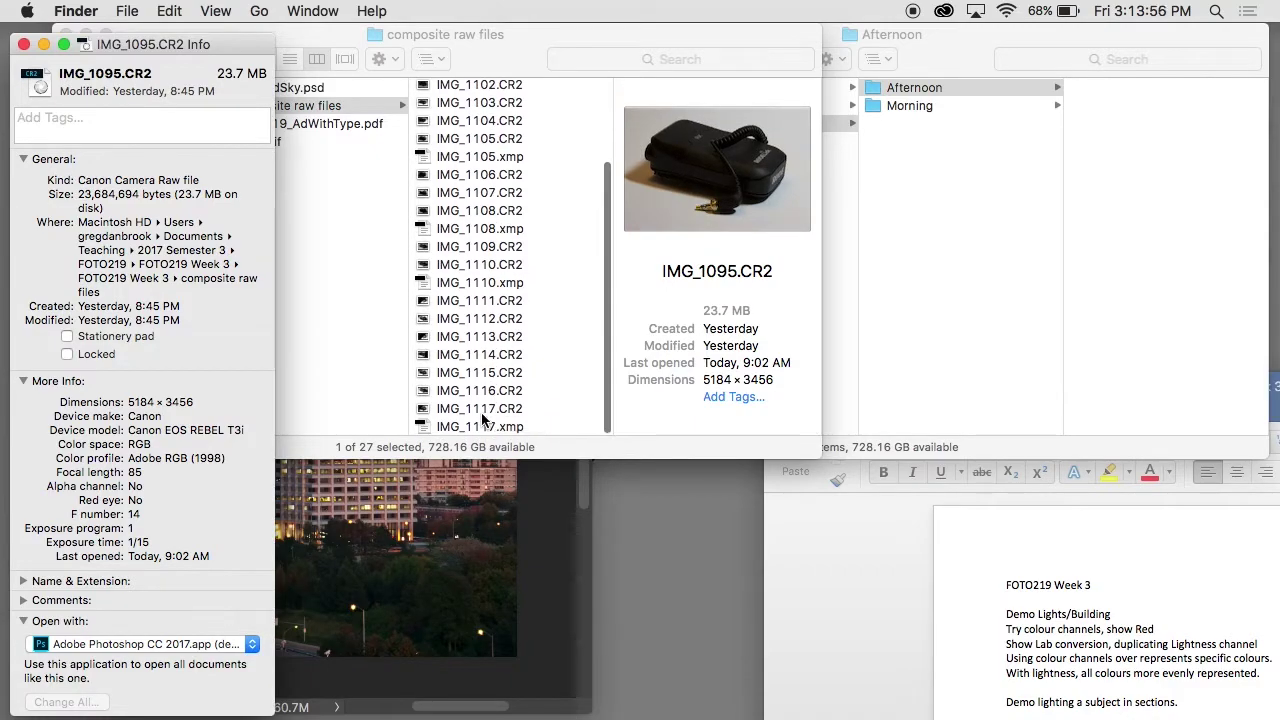
left_click(483, 420)
left_click(481, 409)
key("super+i")
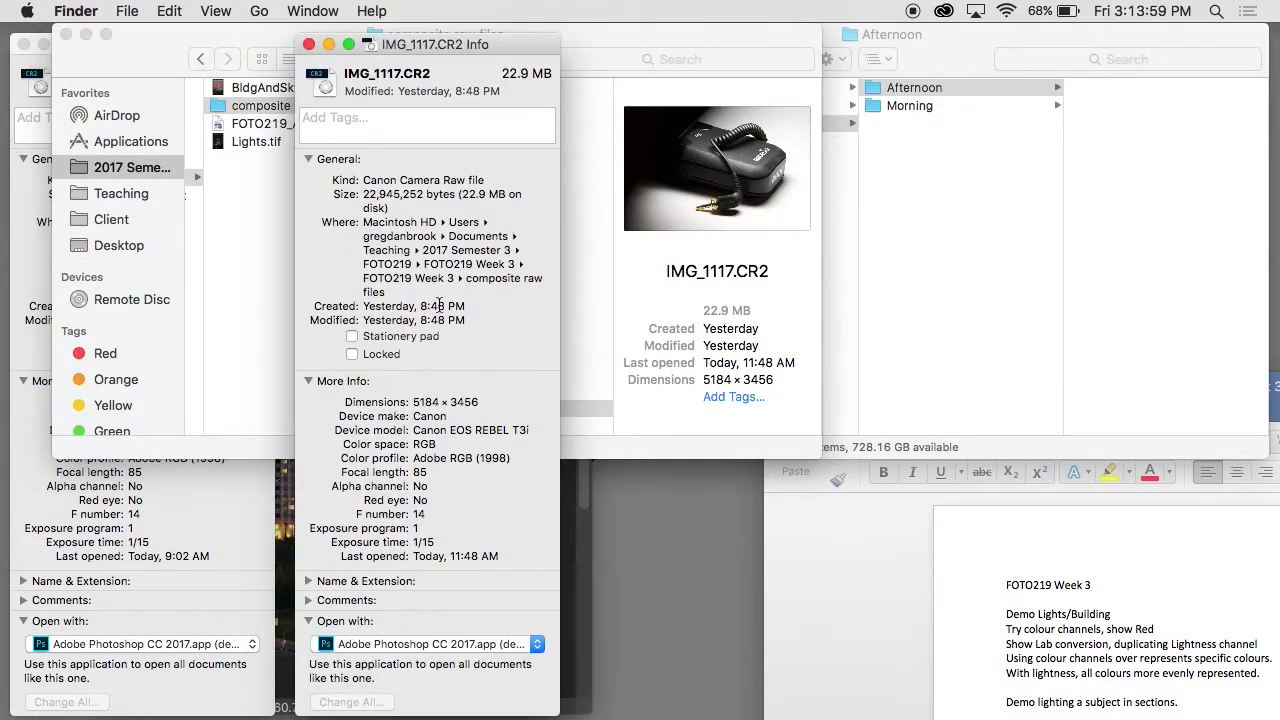
left_click(308, 44)
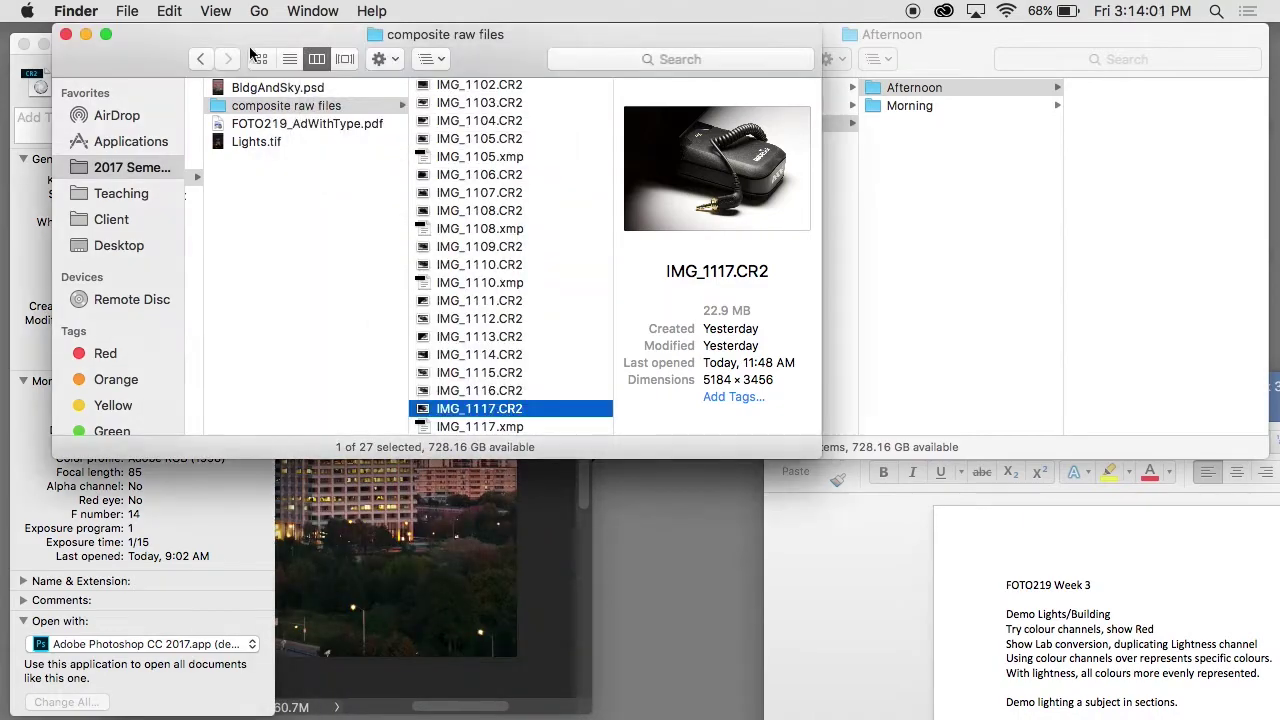
left_click(26, 44)
Step: Go back to the outer FOTO219 Week 3 folder and preview the lighting setup photo IMG_0246.JPG
left_click(256, 141)
scroll(390, 220, "left", 3)
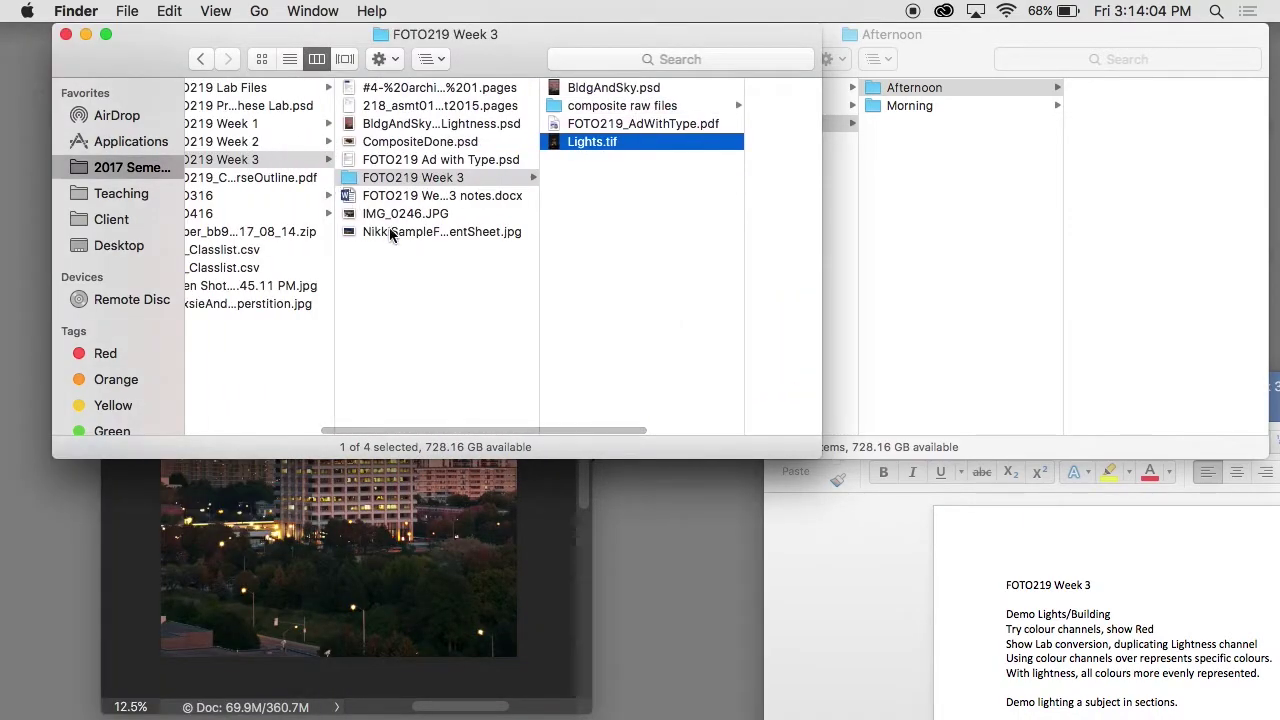
left_click(388, 215)
key("space")
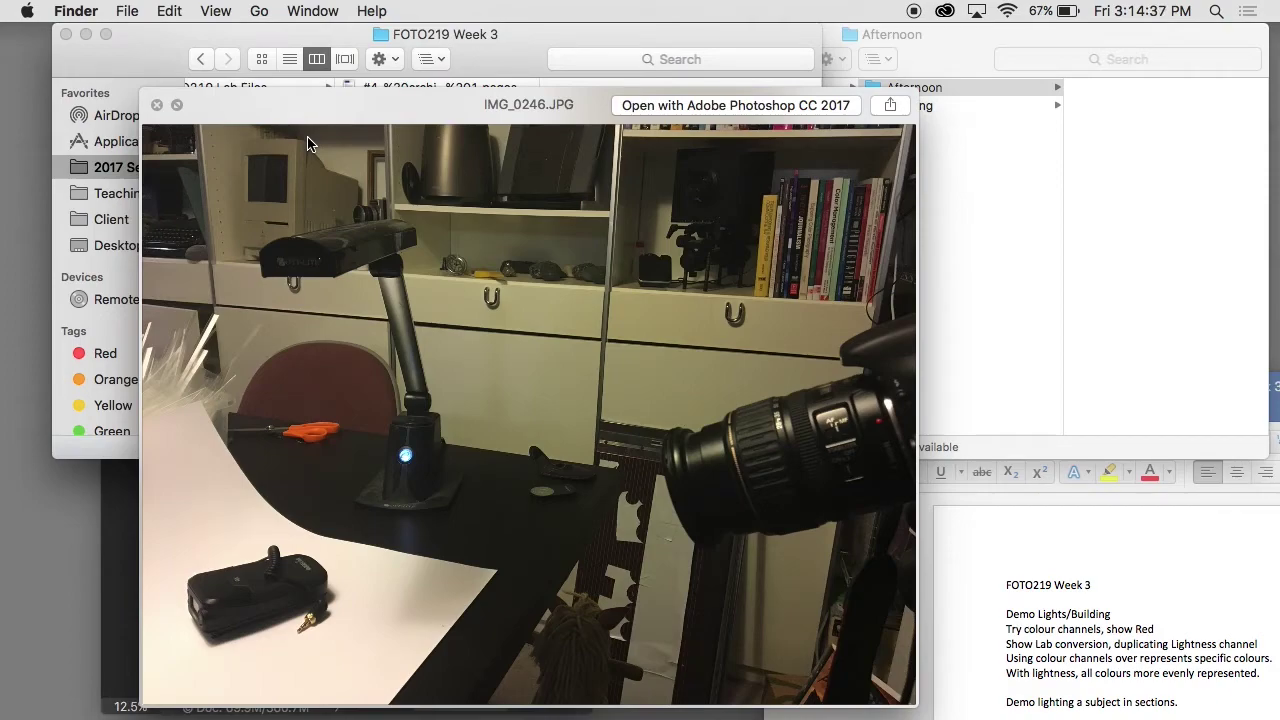
key("space")
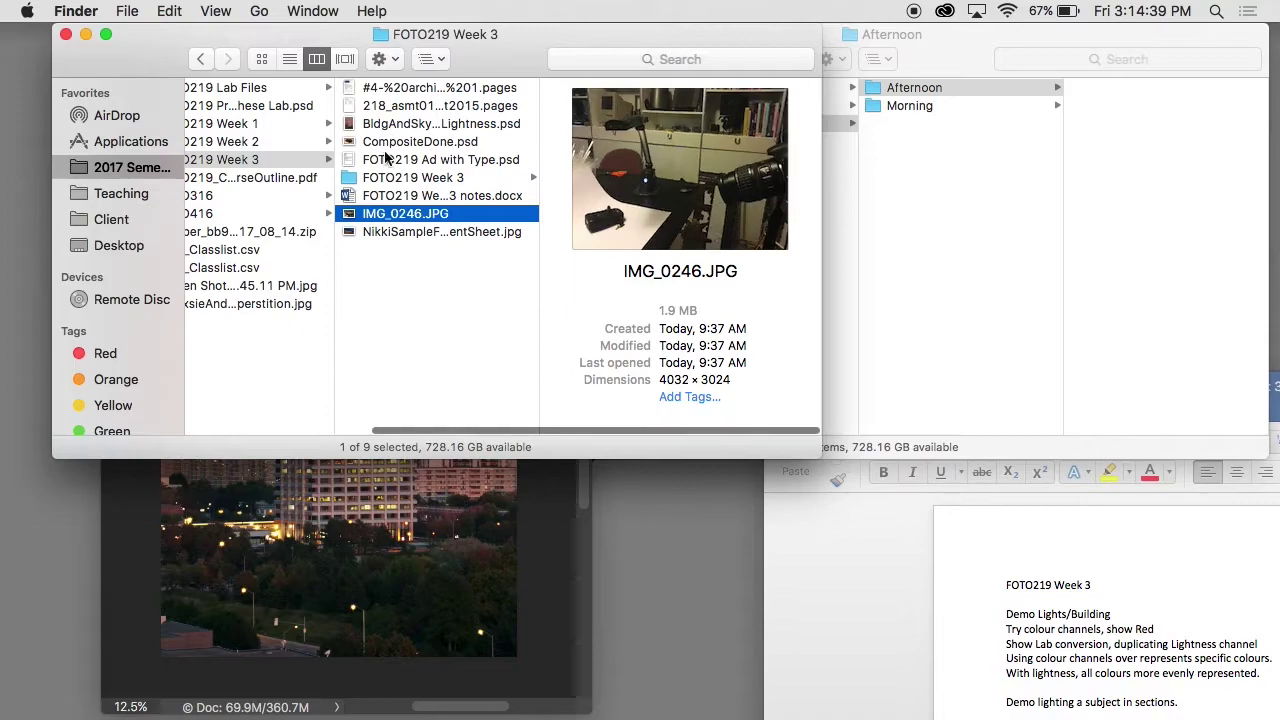
Step: Show the contents of the composite raw files folder as icons and enlarge the window
left_click(398, 178)
left_click(597, 112)
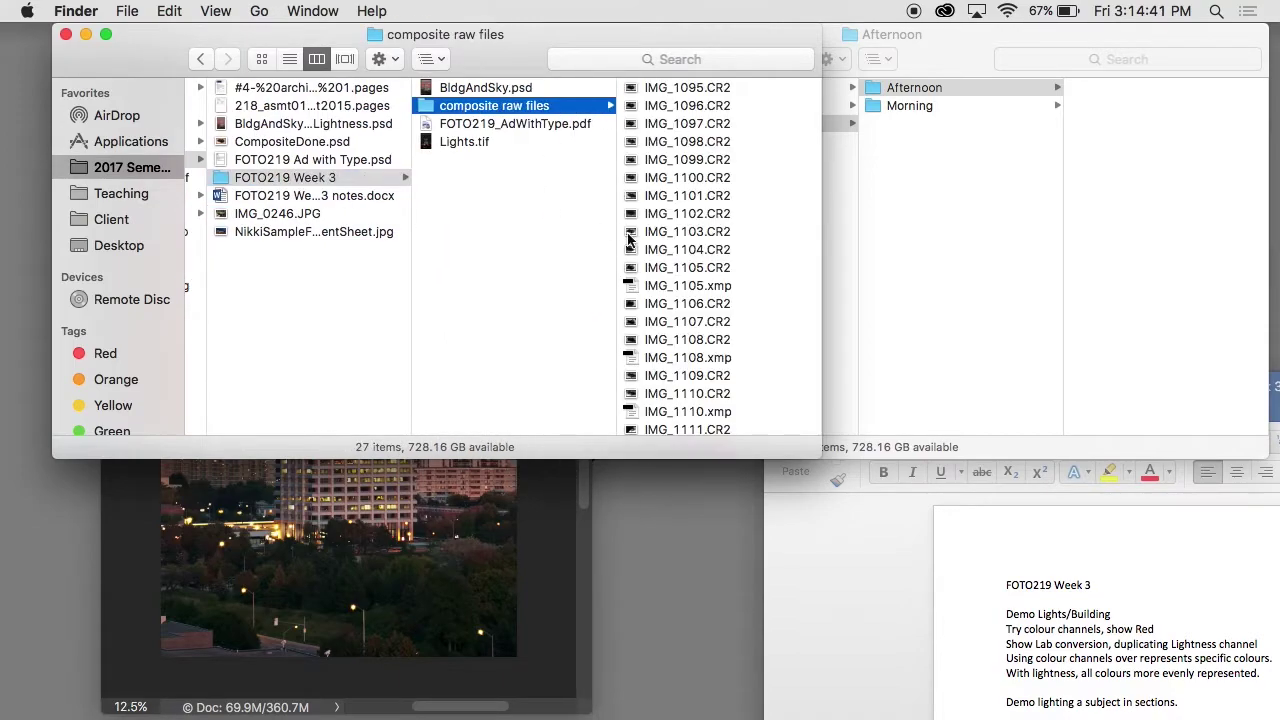
left_click(640, 213)
left_click(261, 58)
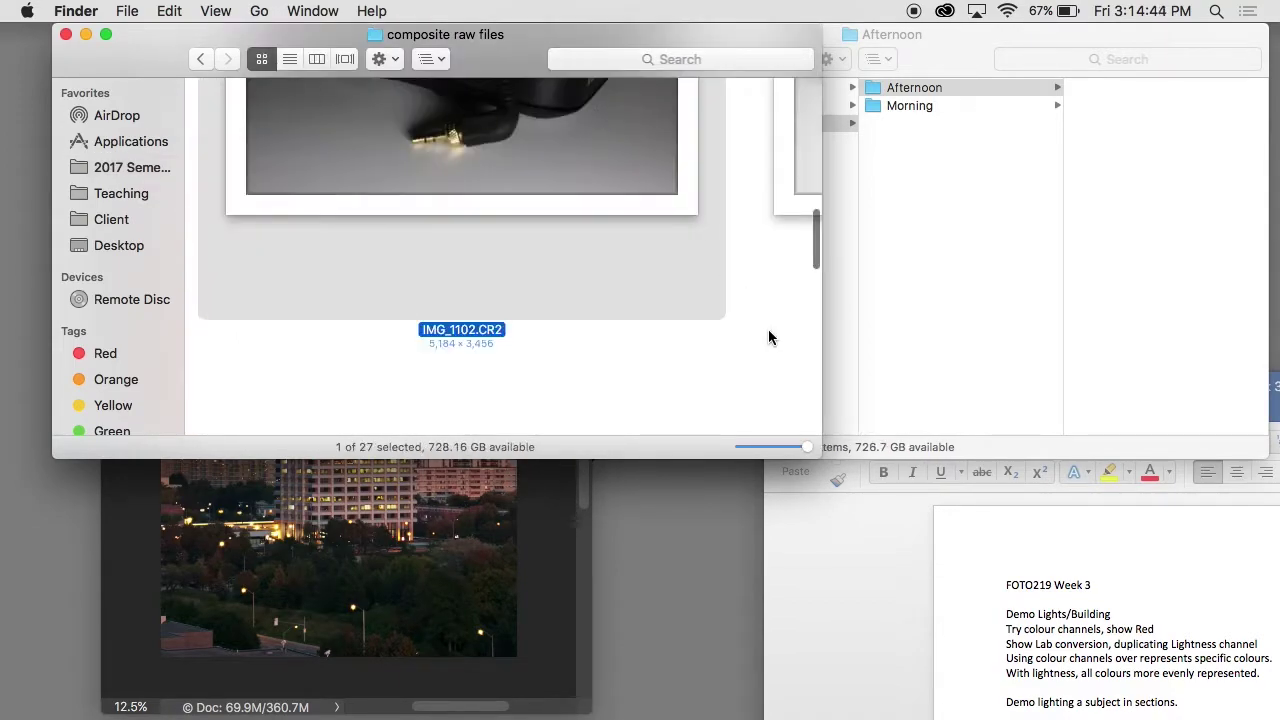
double_click(820, 456)
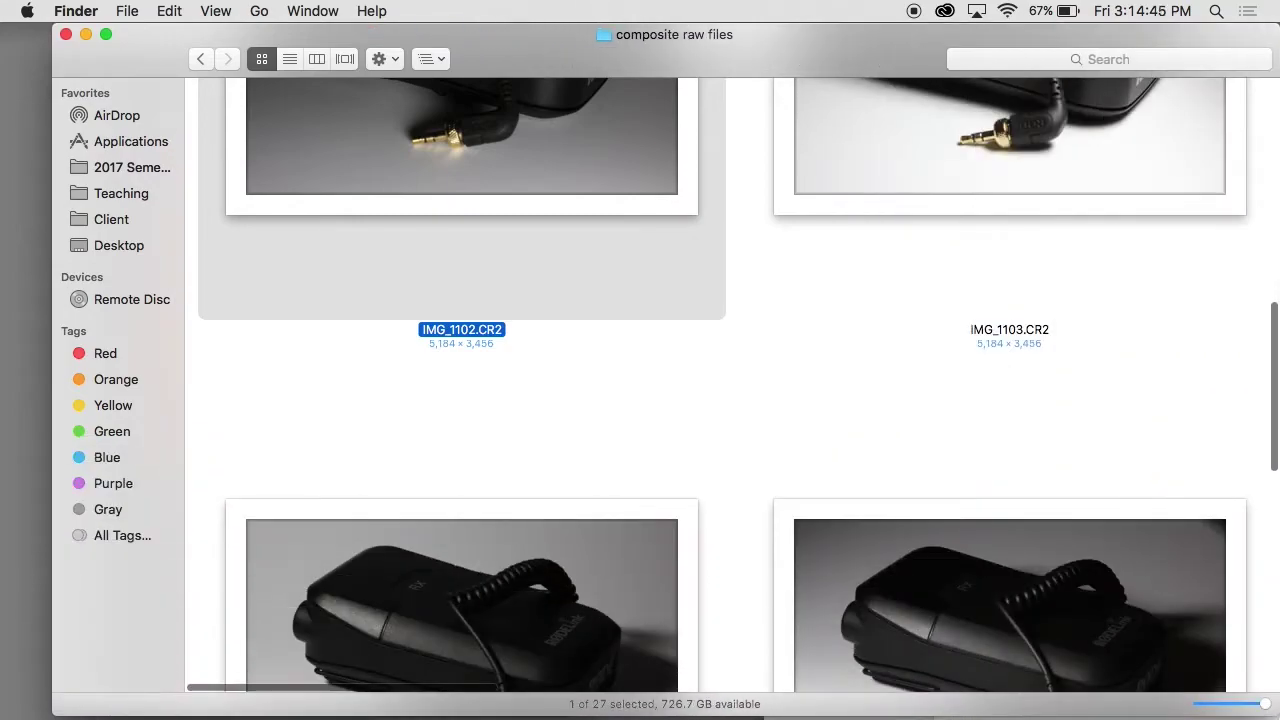
Step: Preview IMG_1117.CR2 at the end of the raw files to examine its lighting
scroll(893, 387, "down", 10)
left_click(893, 387)
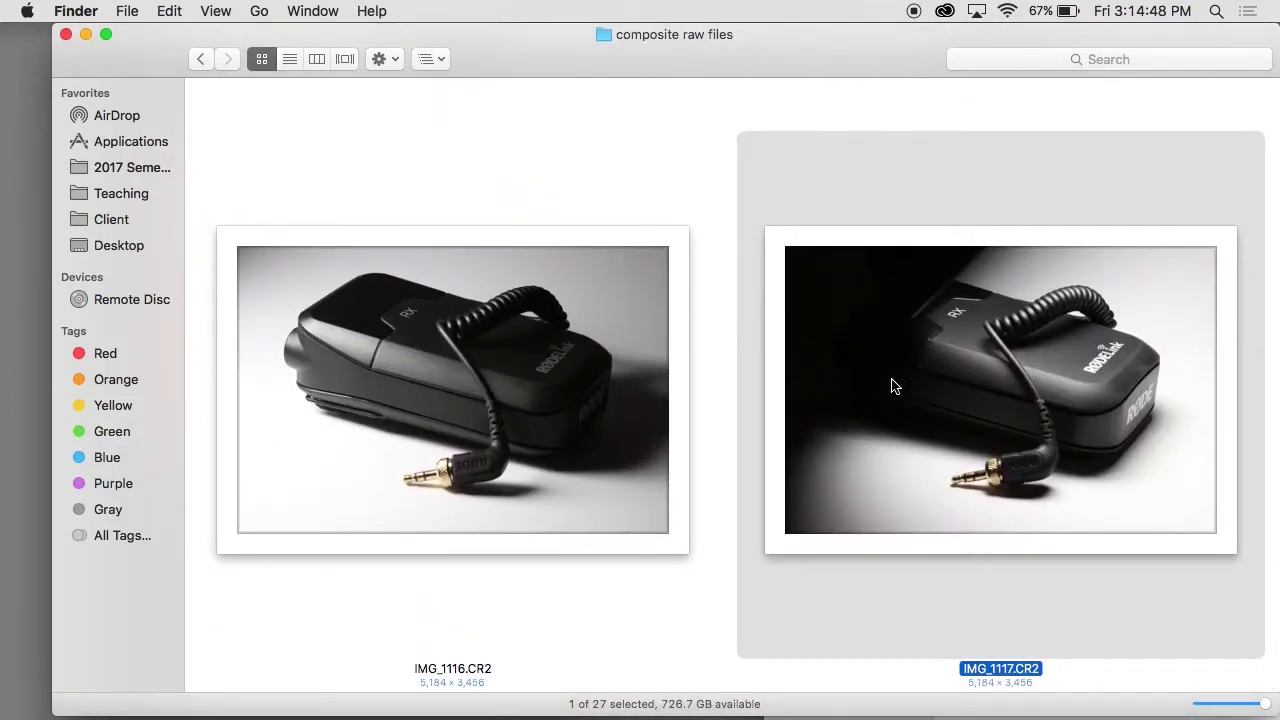
key("space")
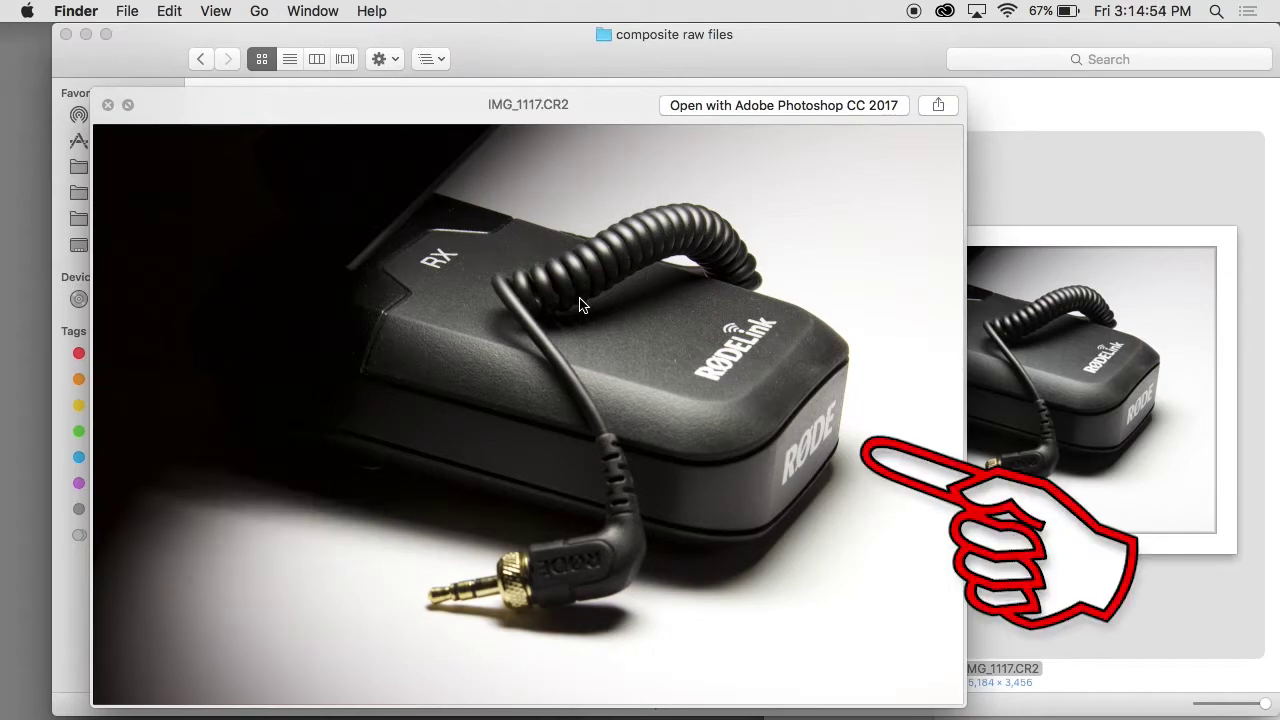
key("space")
Step: Browse the other raw thumbnails to examine which part of the device each exposure lights
key("Up")
key("Up")
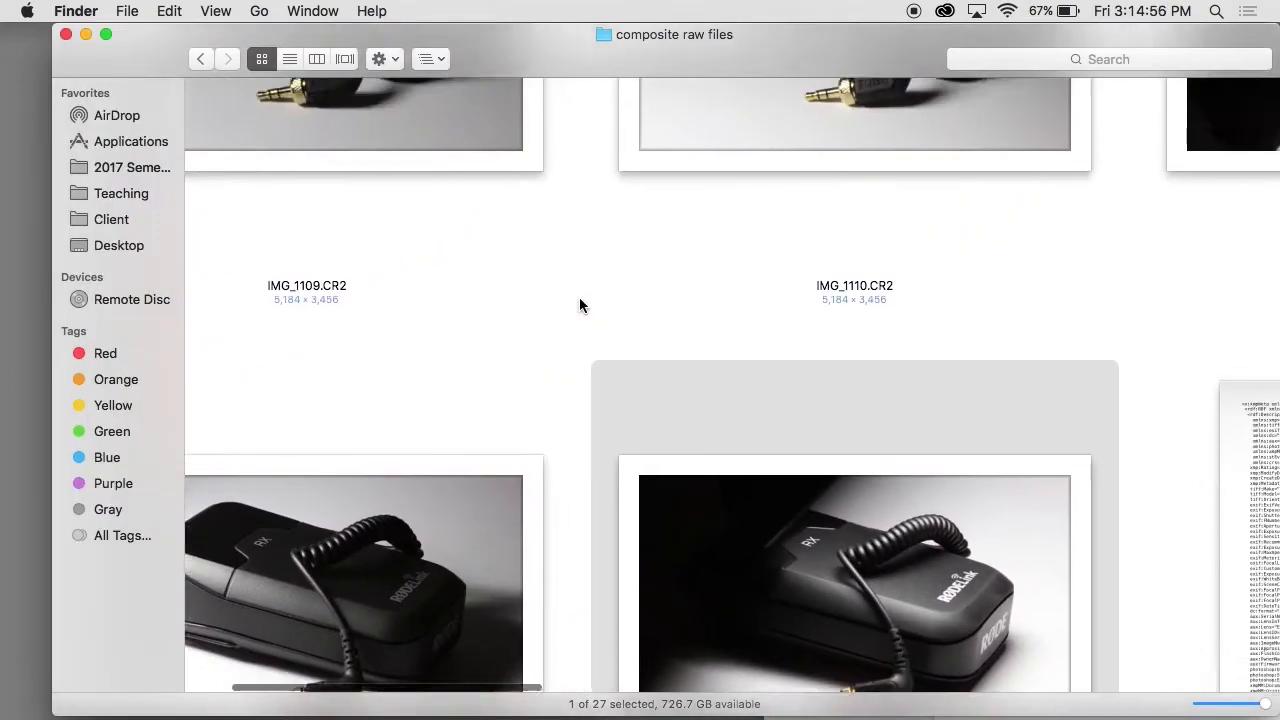
key("space")
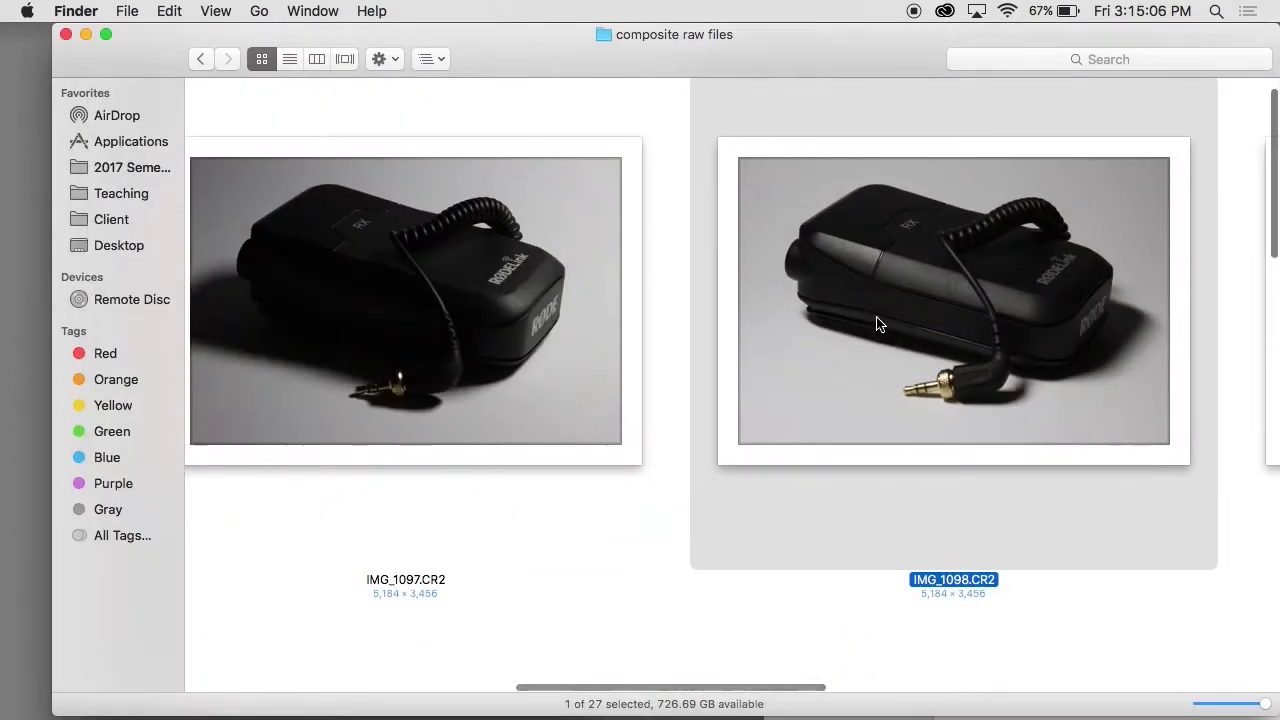
scroll(876, 323, "down", 5)
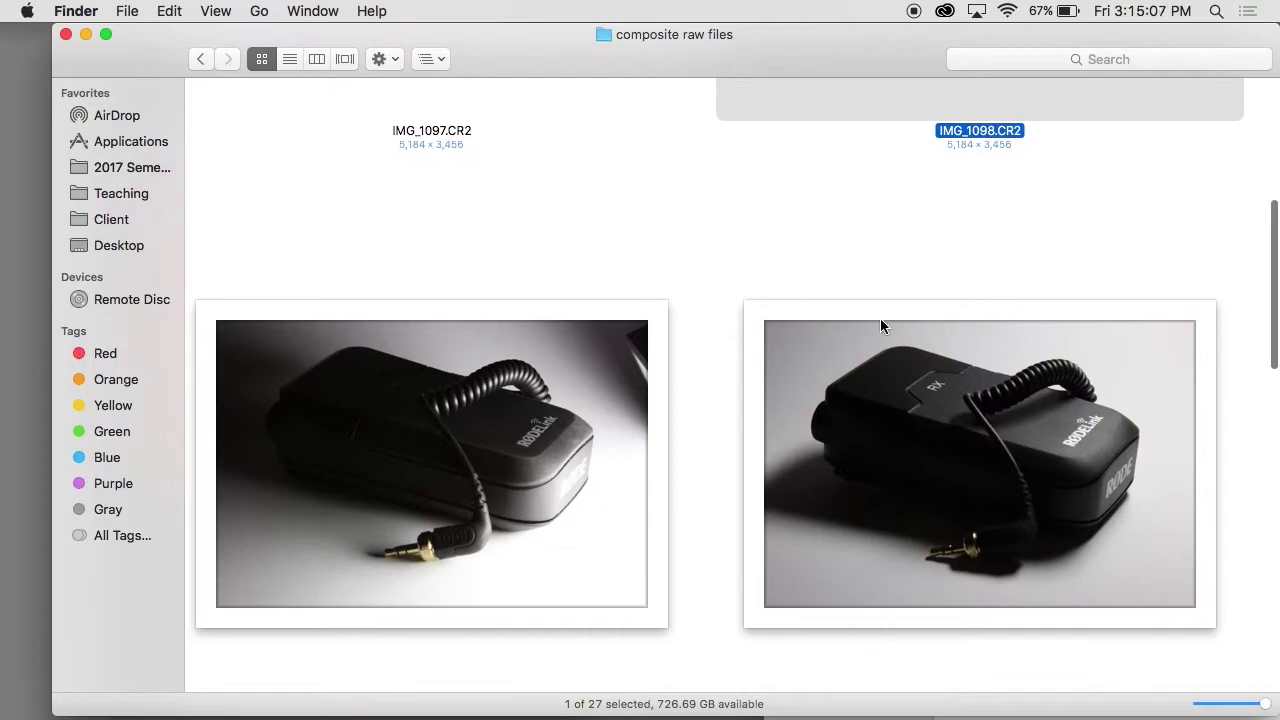
scroll(1145, 425, "left", 5)
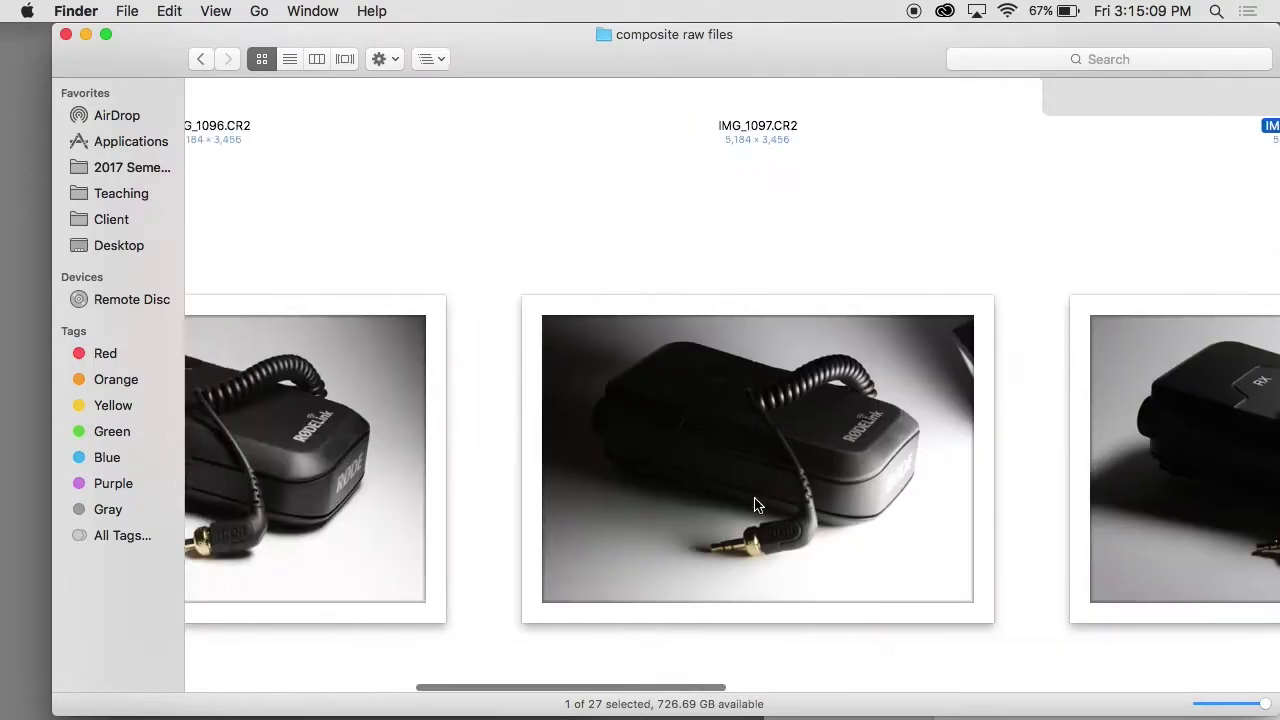
scroll(755, 505, "left", 4)
scroll(755, 505, "down", 10)
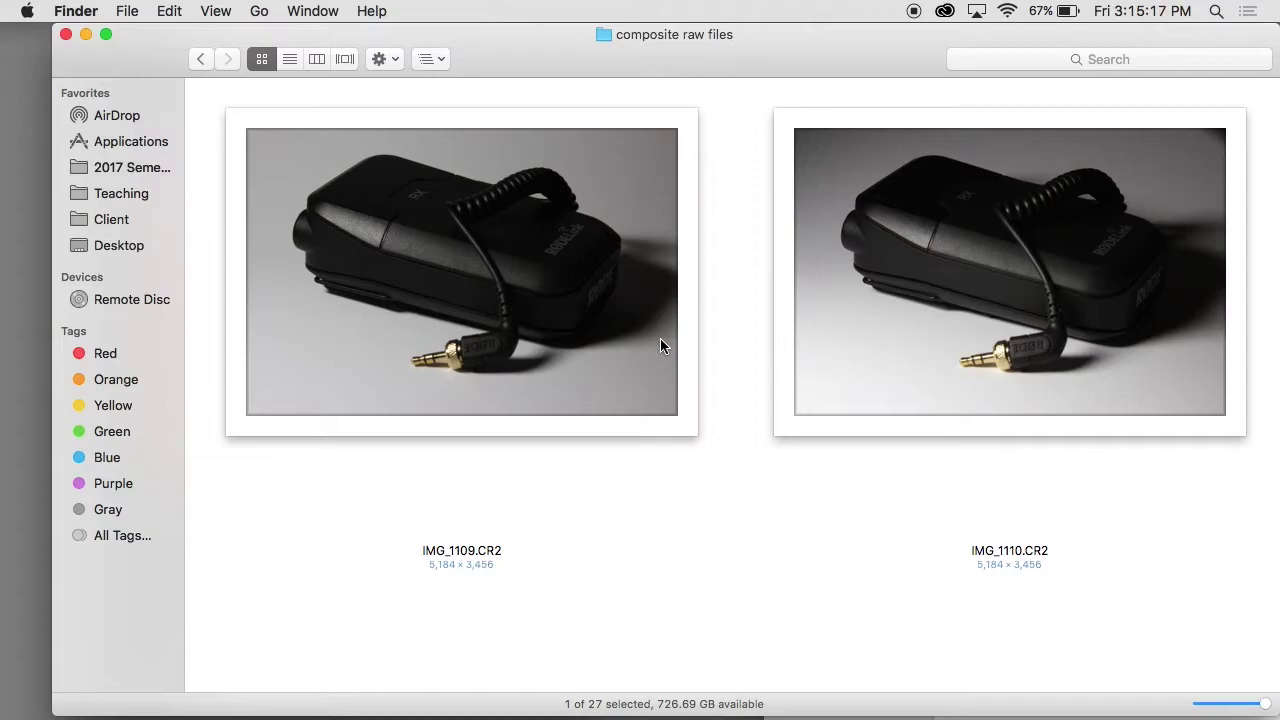
key("space")
Step: Return to column view and preview the finished composite CompositeDone.psd
left_click(302, 55)
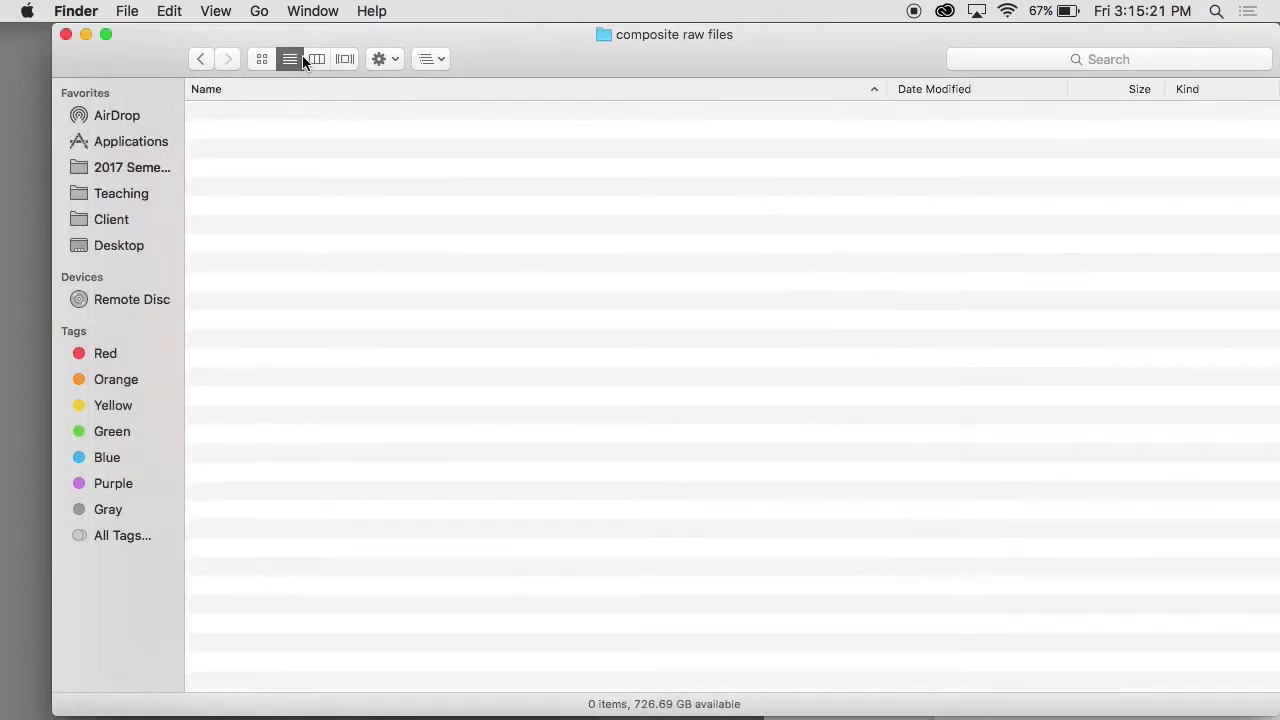
left_click(316, 59)
left_click(530, 145)
key("space")
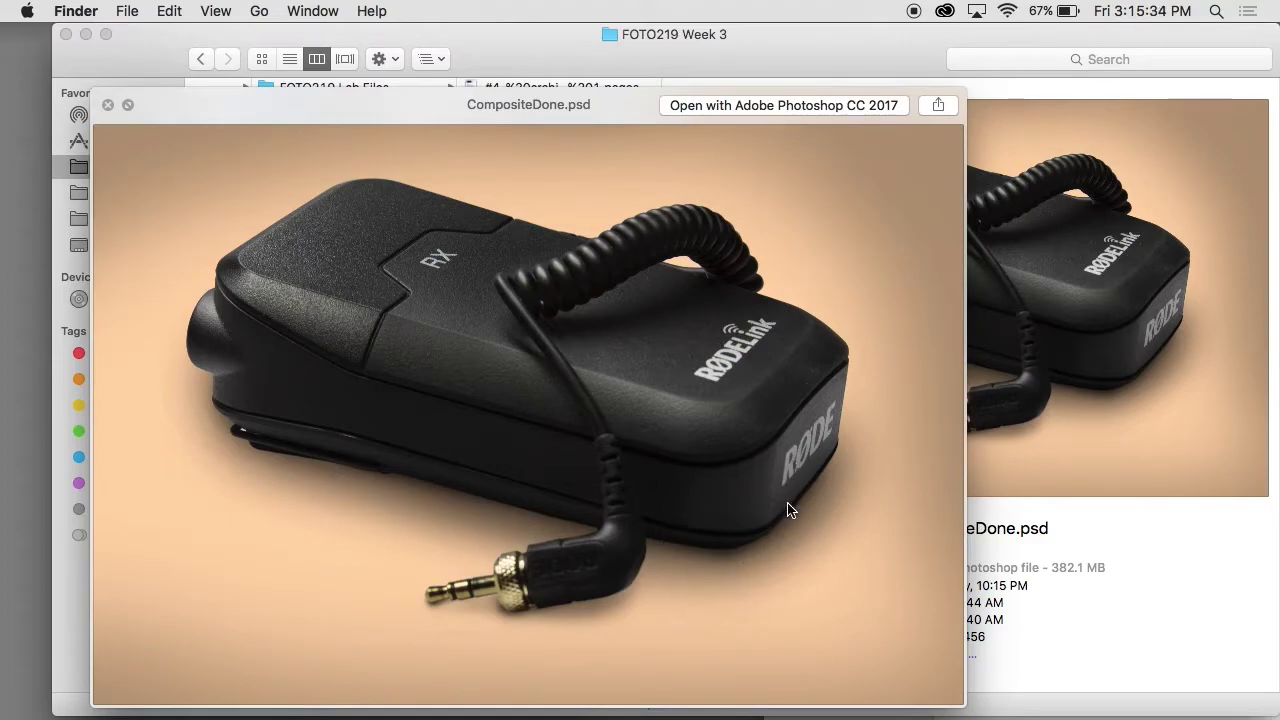
key("space")
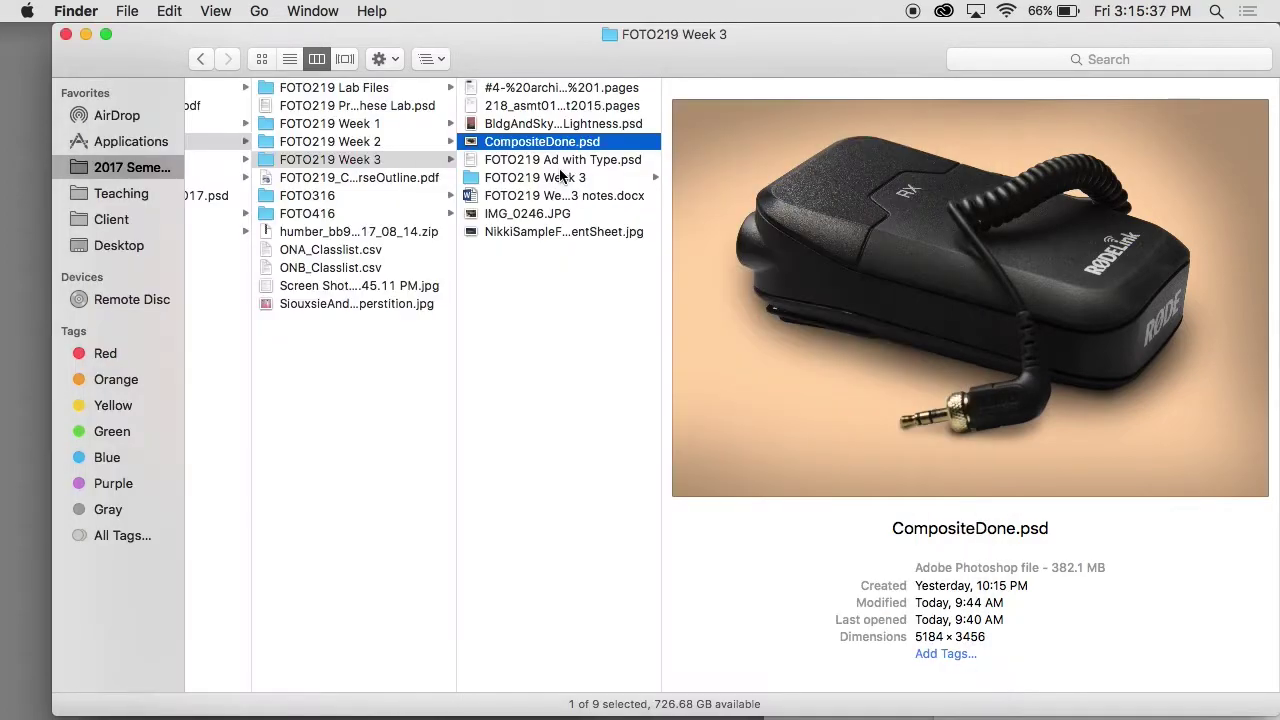
Step: Open the composite raw files folder inside FOTO219 Week 3 and display it in icon view
left_click(566, 177)
left_click(700, 106)
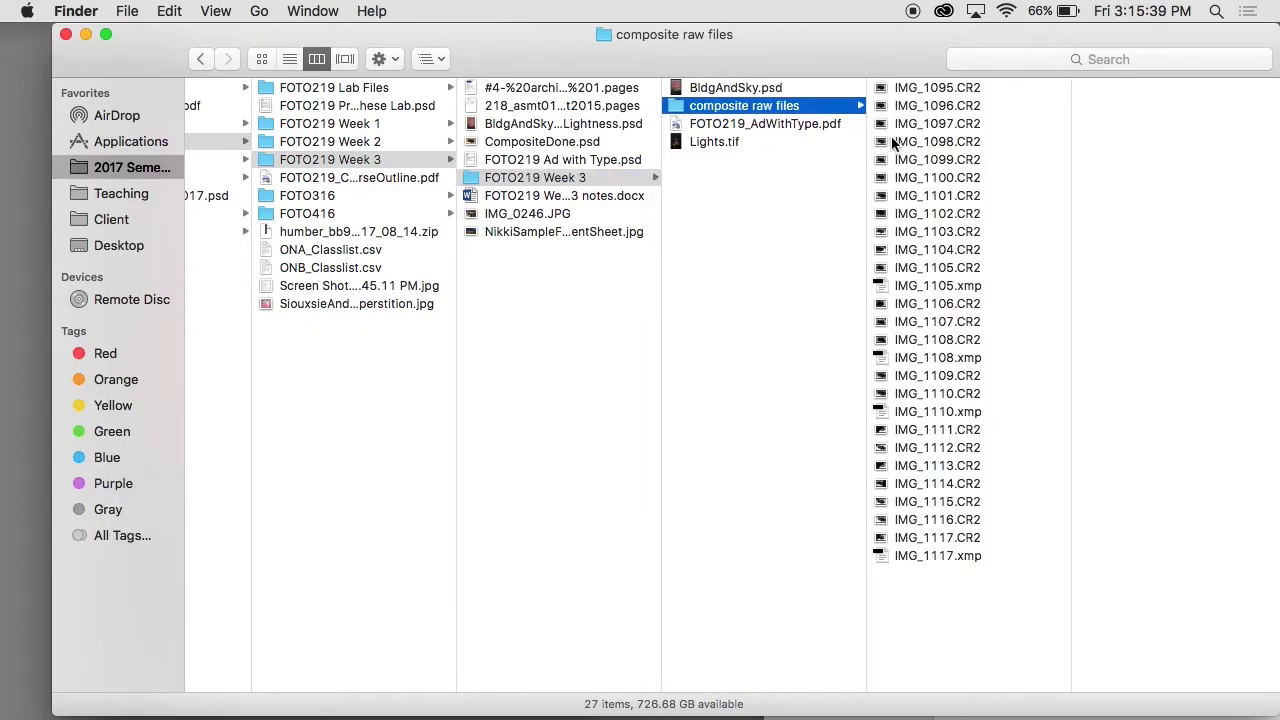
key("super+1")
Step: Find IMG_1101.CR2 and open it in Photoshop through Camera Raw with the As Shot white balance and unchanged settings
scroll(680, 391, "right", 3)
scroll(645, 350, "right", 10)
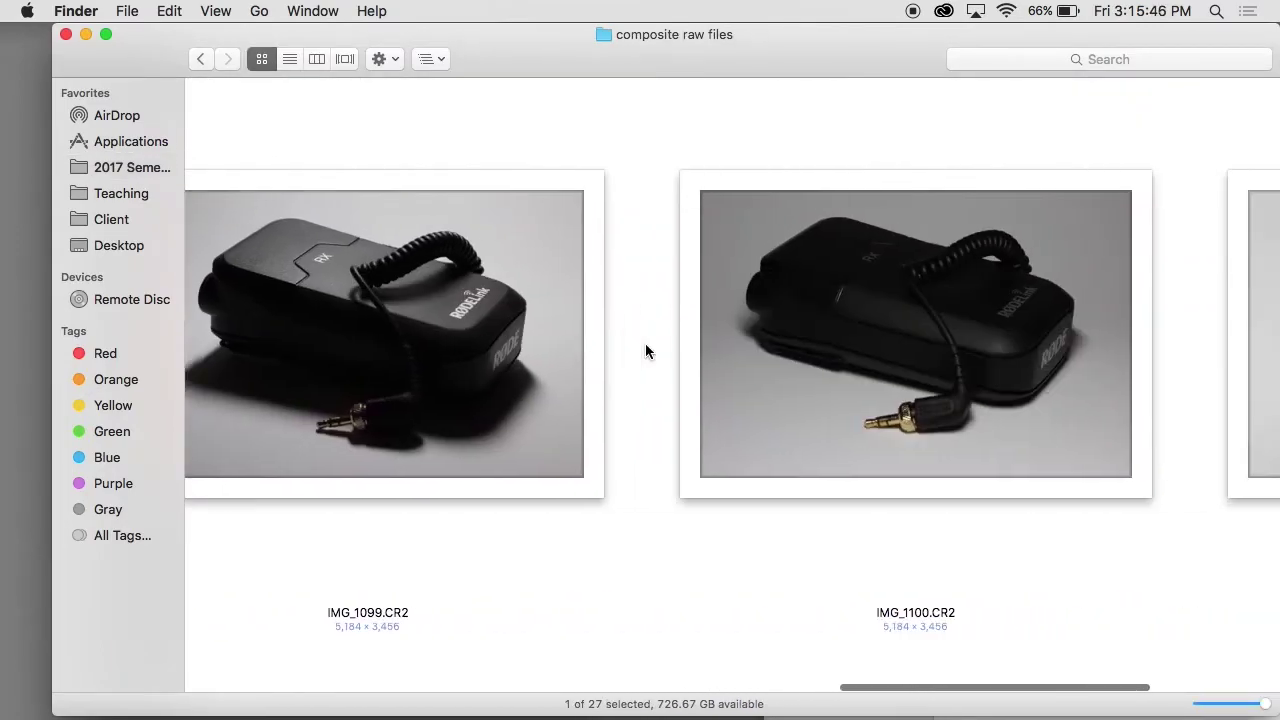
scroll(645, 350, "down", 3)
left_click(931, 226)
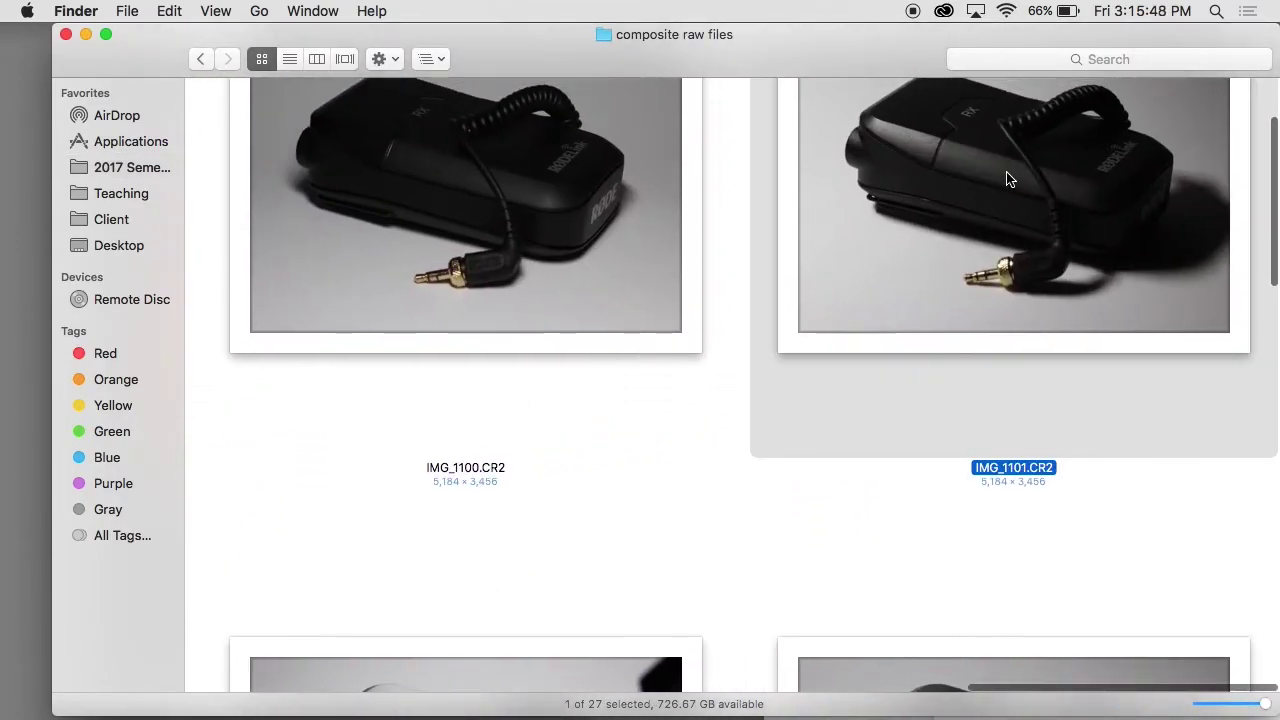
scroll(1006, 170, "up", 2)
double_click(970, 233)
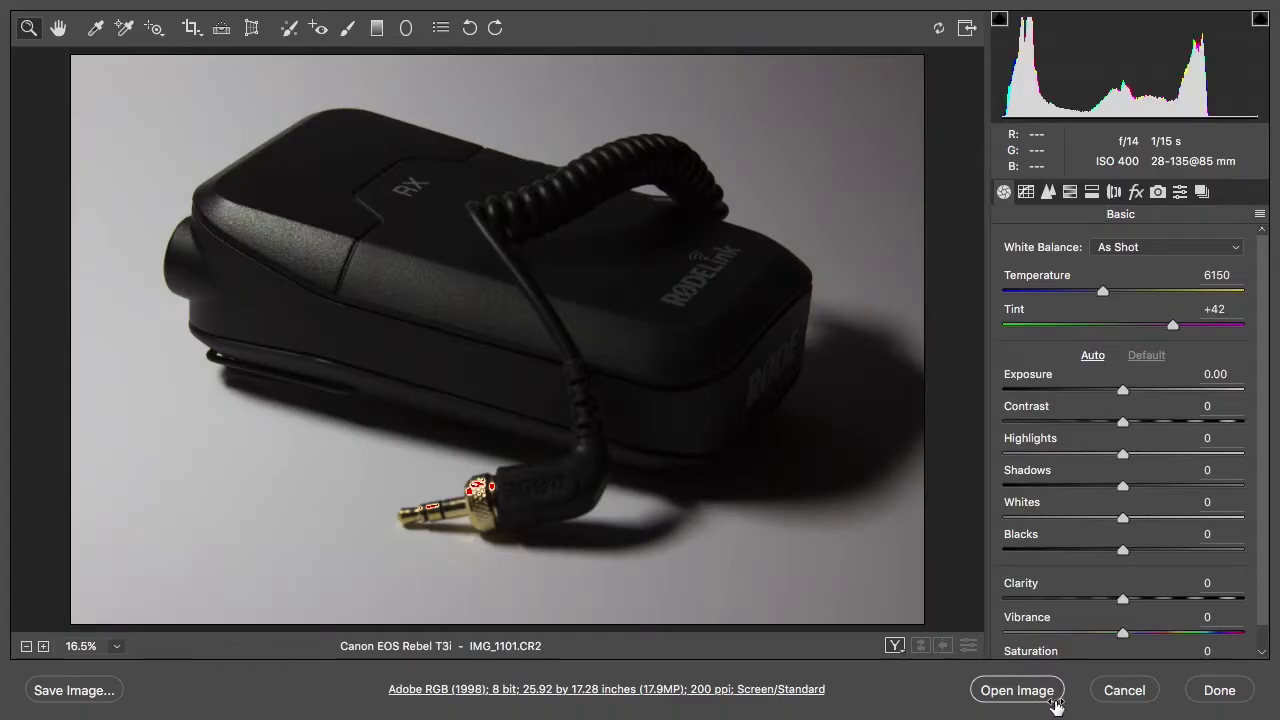
left_click(1053, 702)
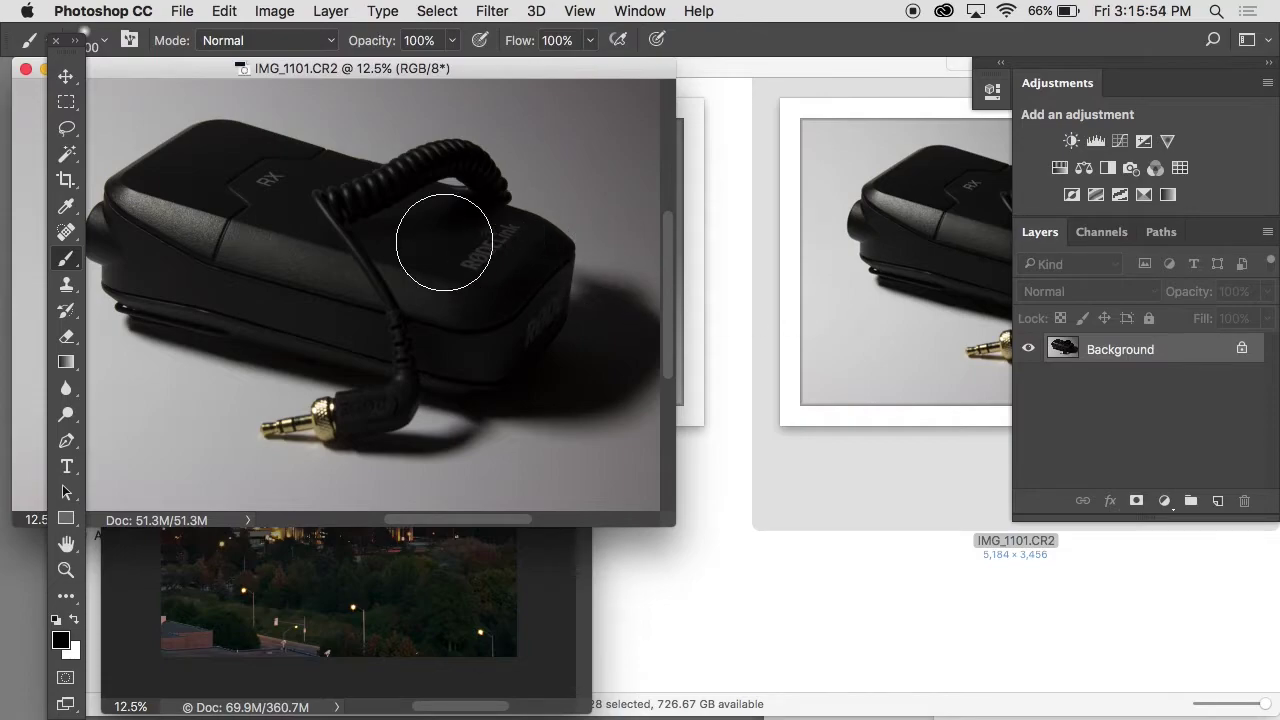
Step: Return to Finder, find IMG_1107.CR2 and open it in Photoshop through Camera Raw with unchanged settings
left_click(913, 295)
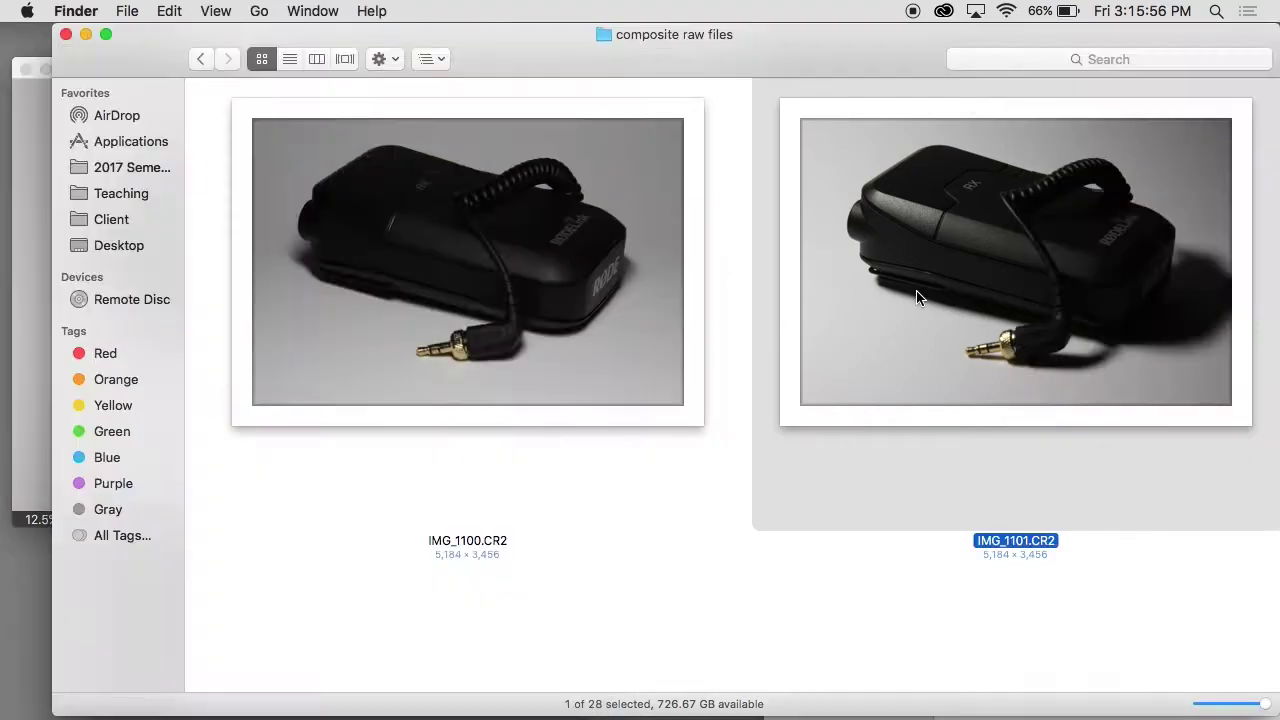
scroll(912, 370, "down", 10)
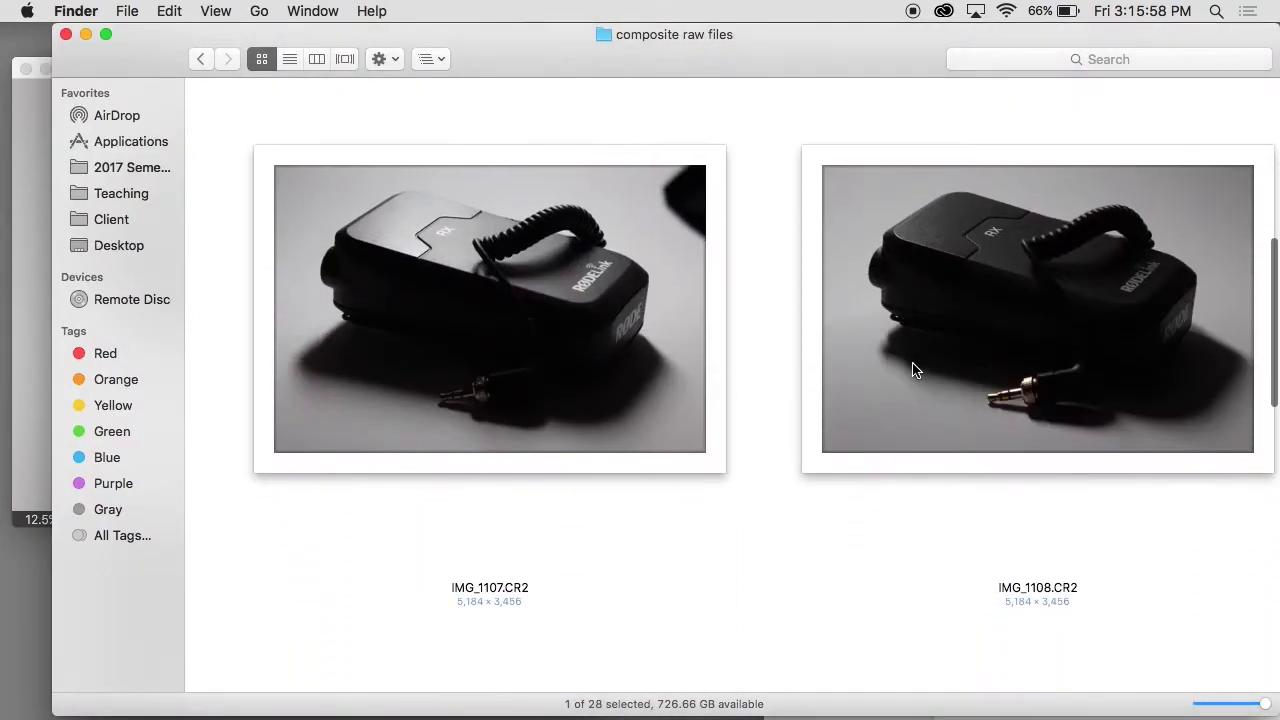
scroll(912, 370, "left", 2)
scroll(912, 370, "left", 3)
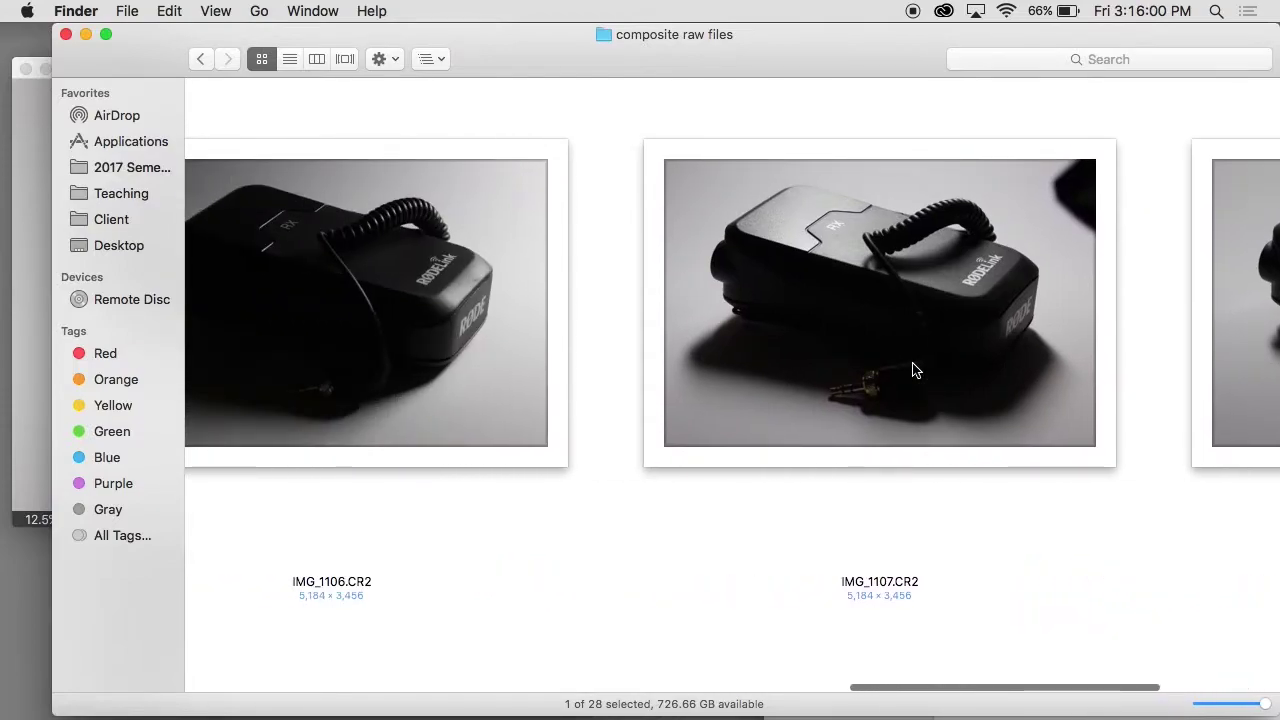
left_click(905, 330)
double_click(940, 302)
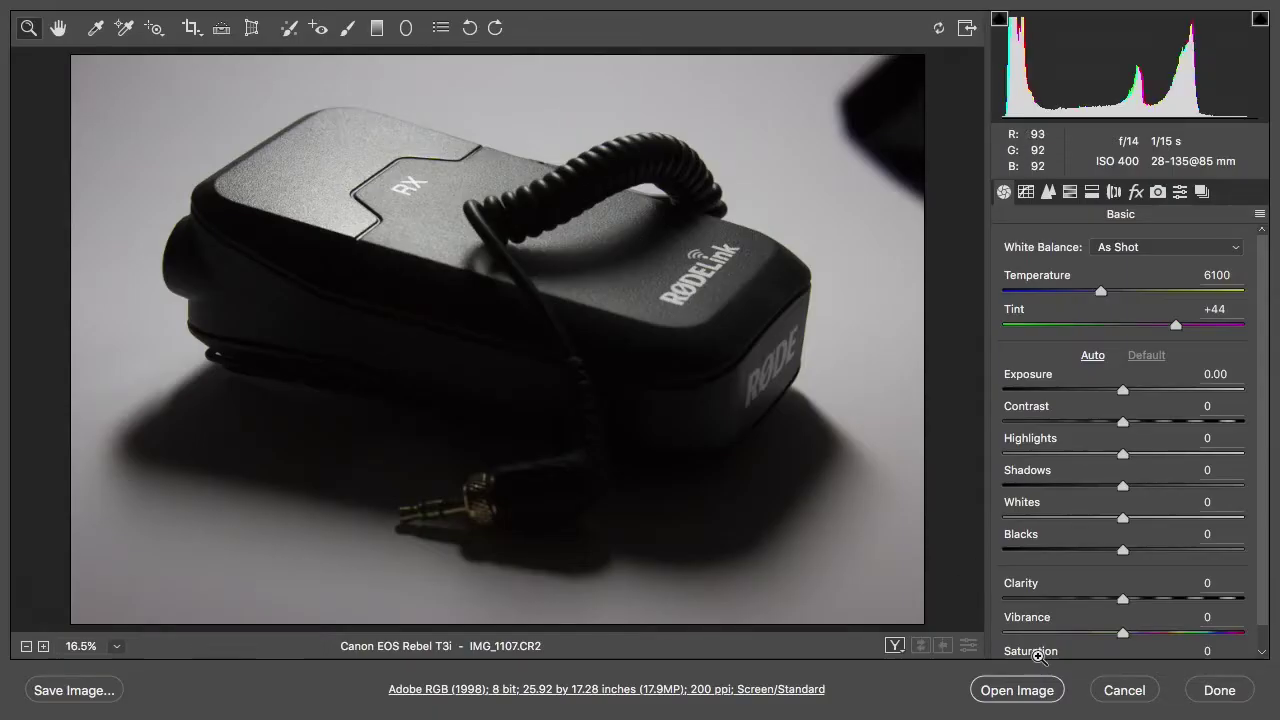
left_click(1017, 690)
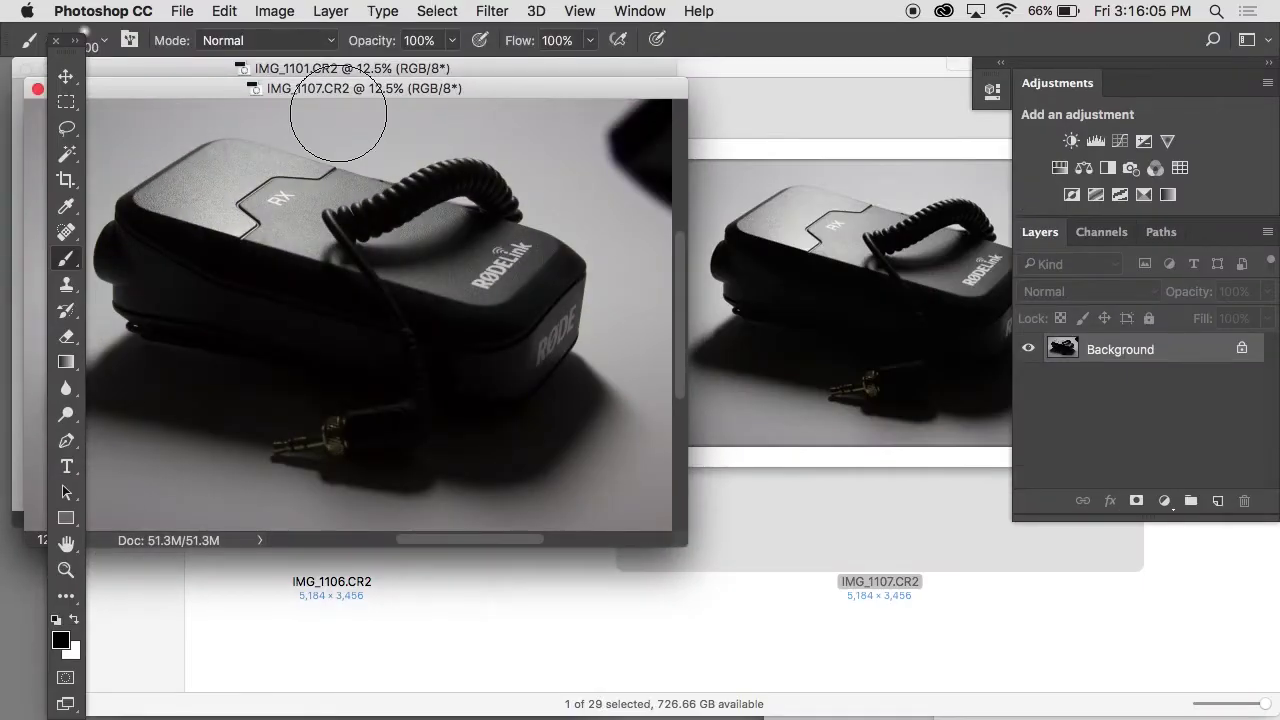
Step: Duplicate the IMG_1107 background layer into the IMG_1101.CR2 document and switch to that document
left_click_drag(346, 92, 579, 202)
key("f")
right_click(1118, 362)
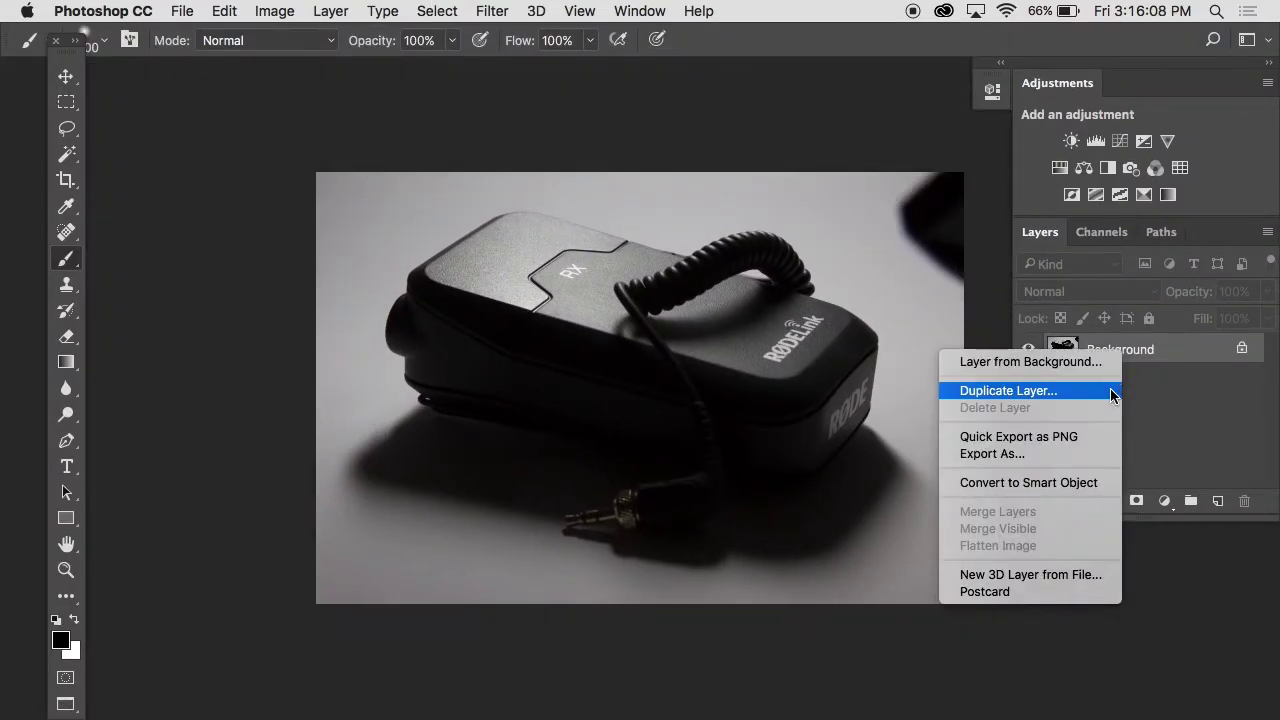
left_click(1100, 391)
left_click(683, 350)
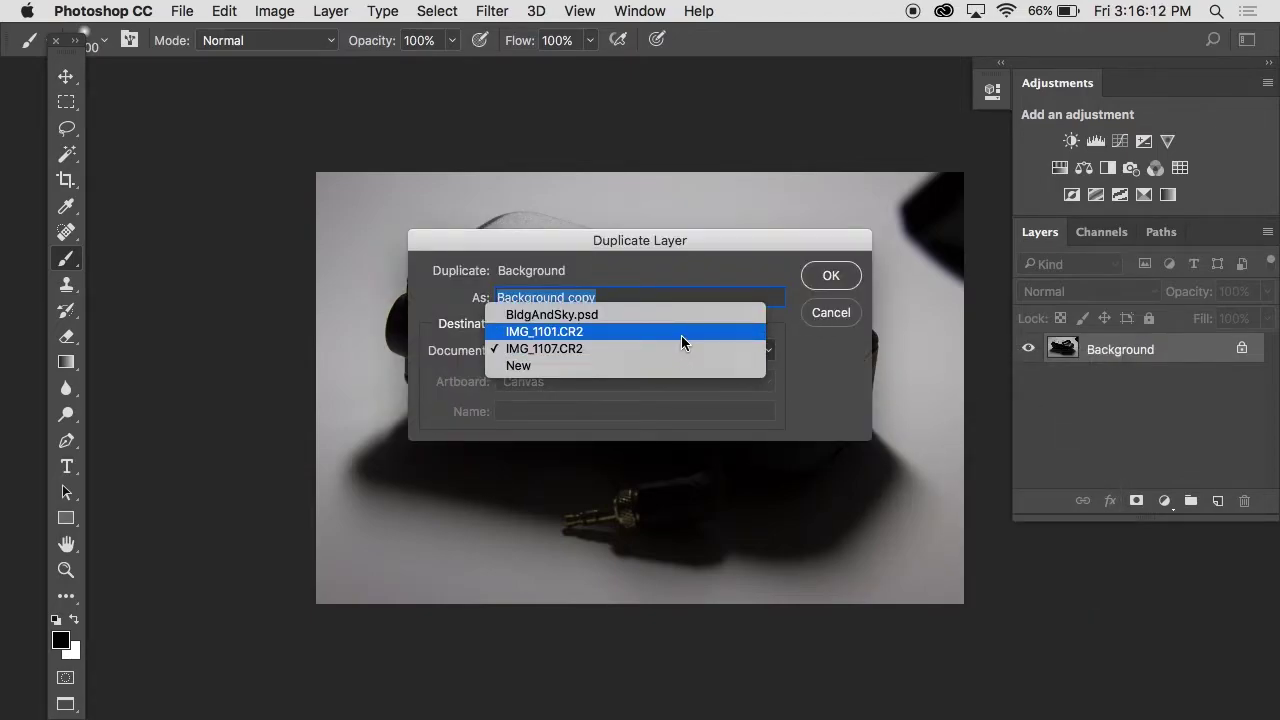
left_click(683, 342)
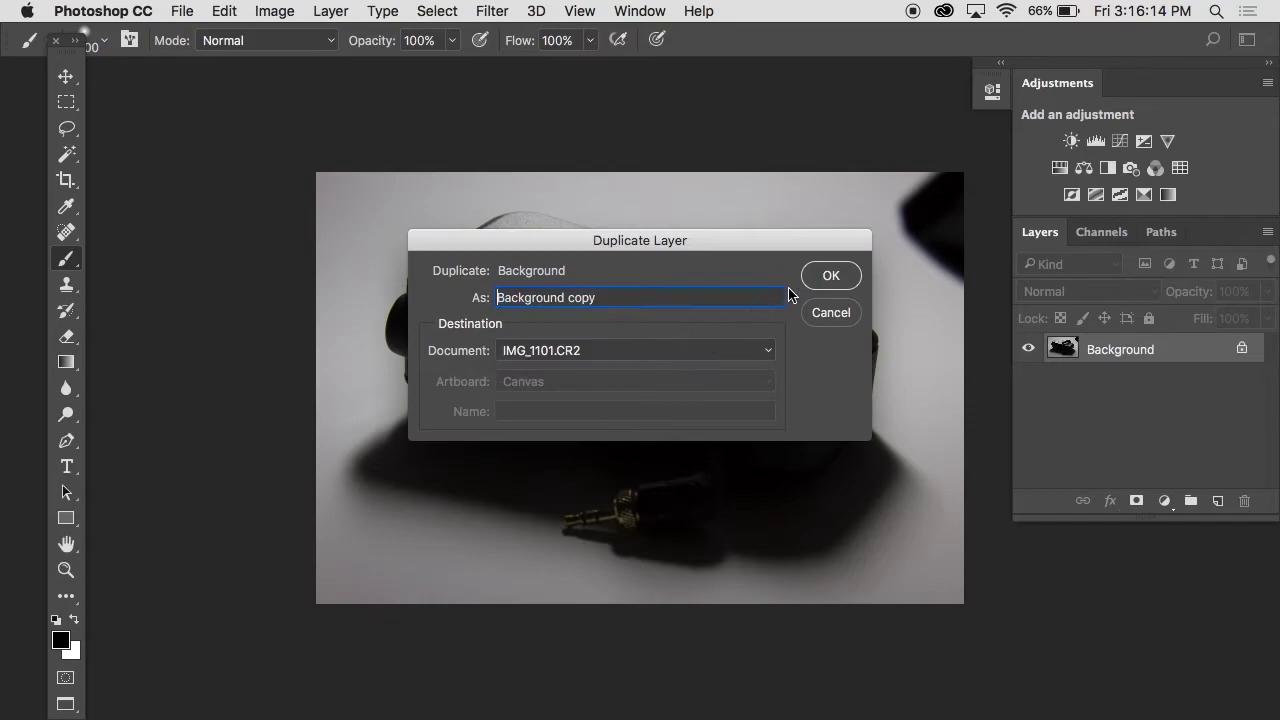
left_click(829, 277)
left_click(640, 11)
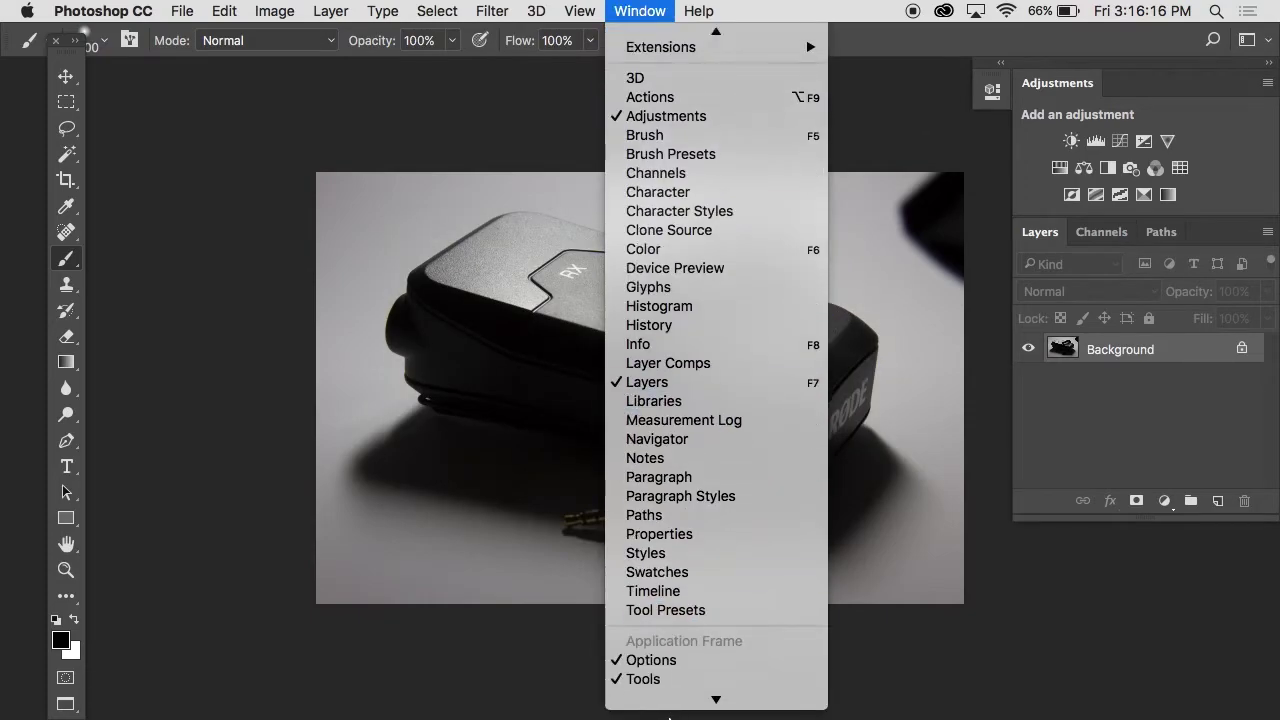
left_click(679, 678)
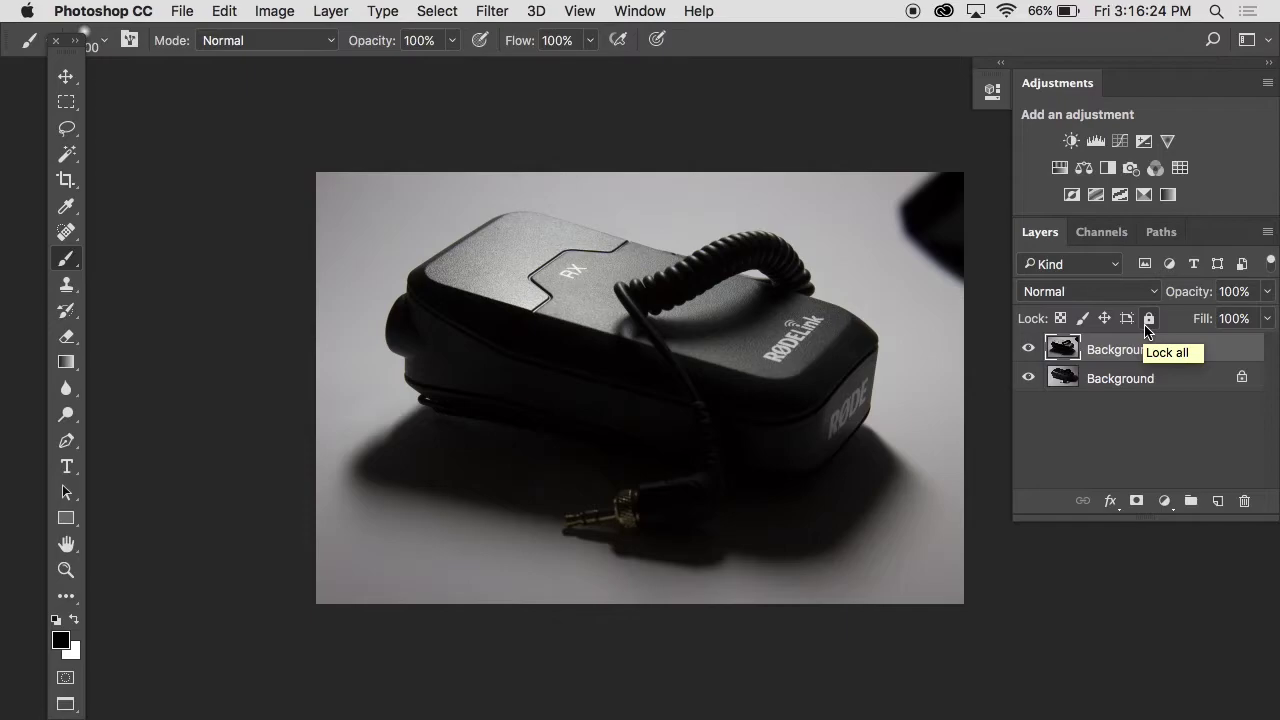
Step: Set the duplicated layer's opacity to 50% and nudge it to the right until the receiver's edges line up with the background
left_click_drag(1190, 291, 1137, 291)
left_click(850, 364, "super")
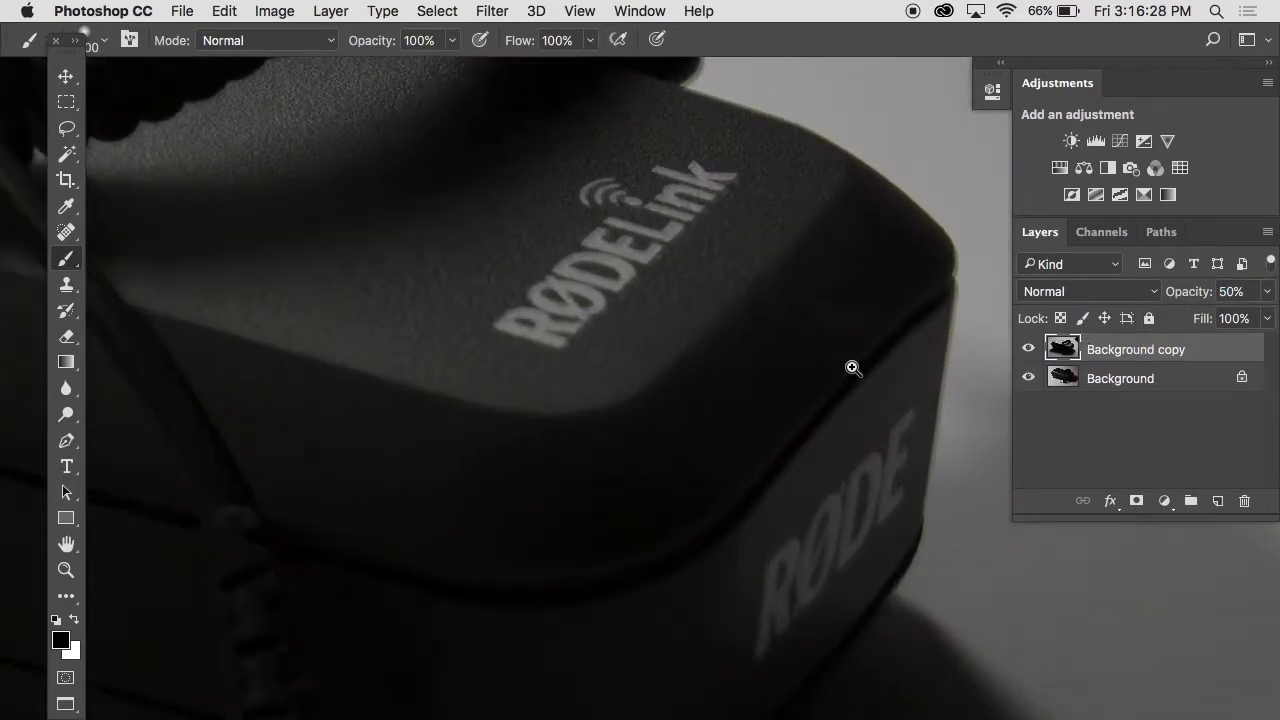
left_click(852, 367, "super")
scroll(851, 366, "right", 3)
left_click(818, 336, "super")
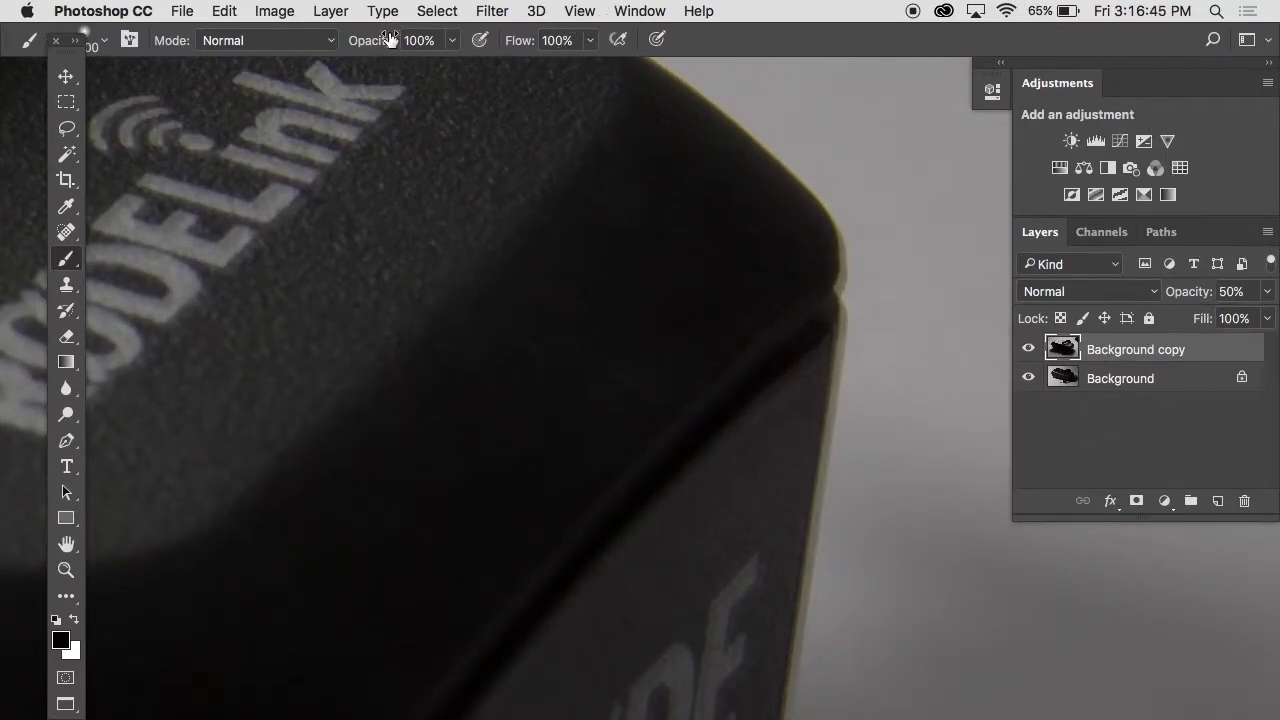
key("v")
key("Right")
key("Right")
key("Right")
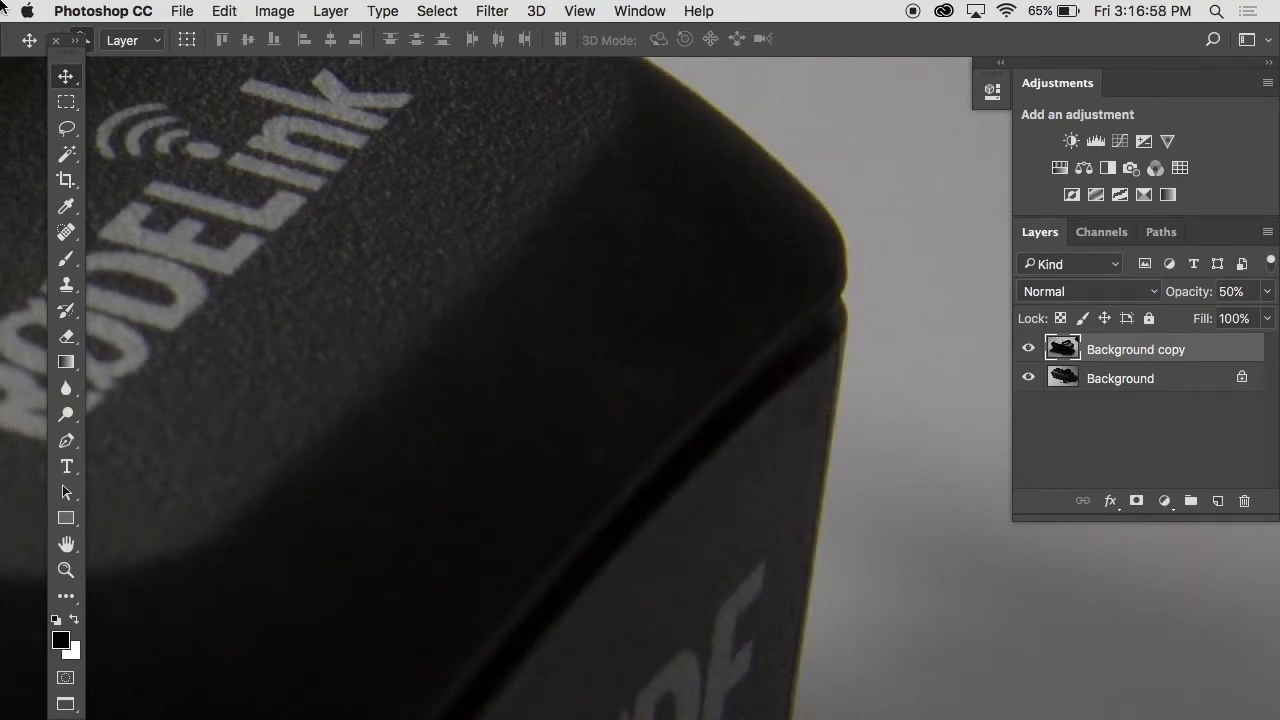
Step: Check the alignment around the coiled cable and logo, and restore the duplicated layer's opacity to 100%
scroll(490, 379, "up", 6)
scroll(490, 379, "left", 6)
scroll(490, 379, "up", 3)
scroll(490, 379, "left", 4)
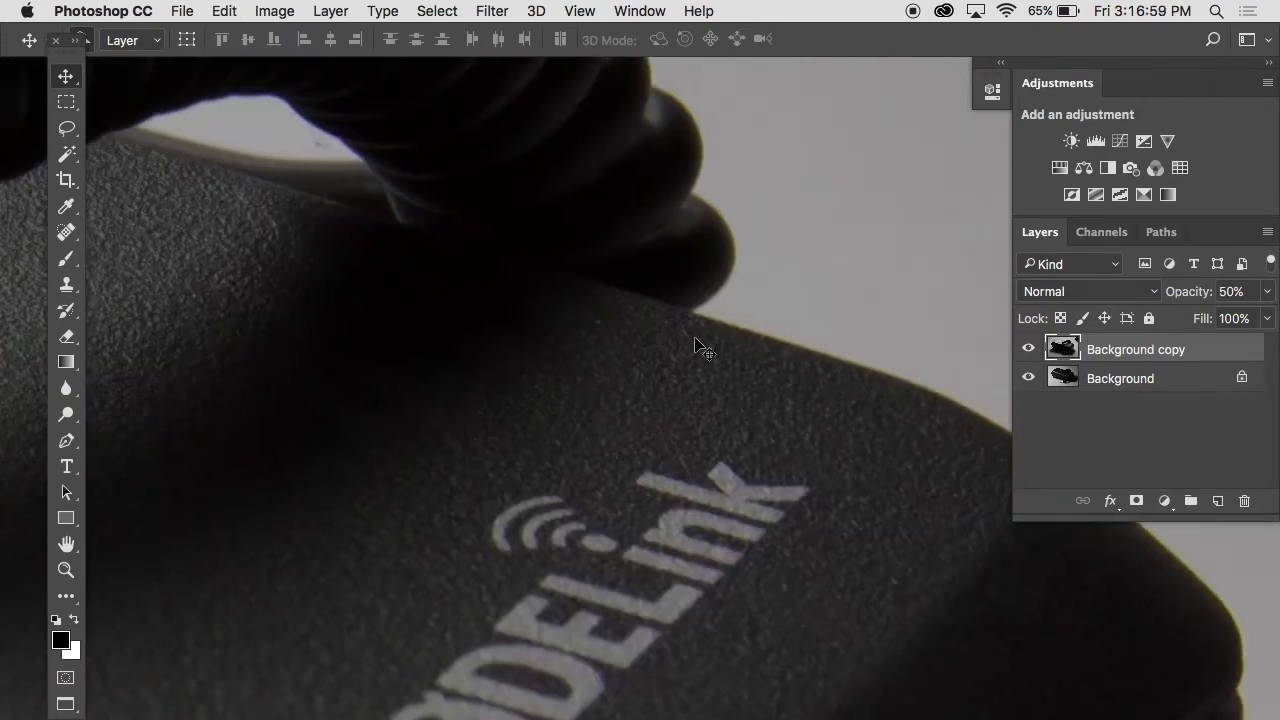
left_click_drag(1188, 292, 1278, 291)
scroll(534, 289, "down", 8)
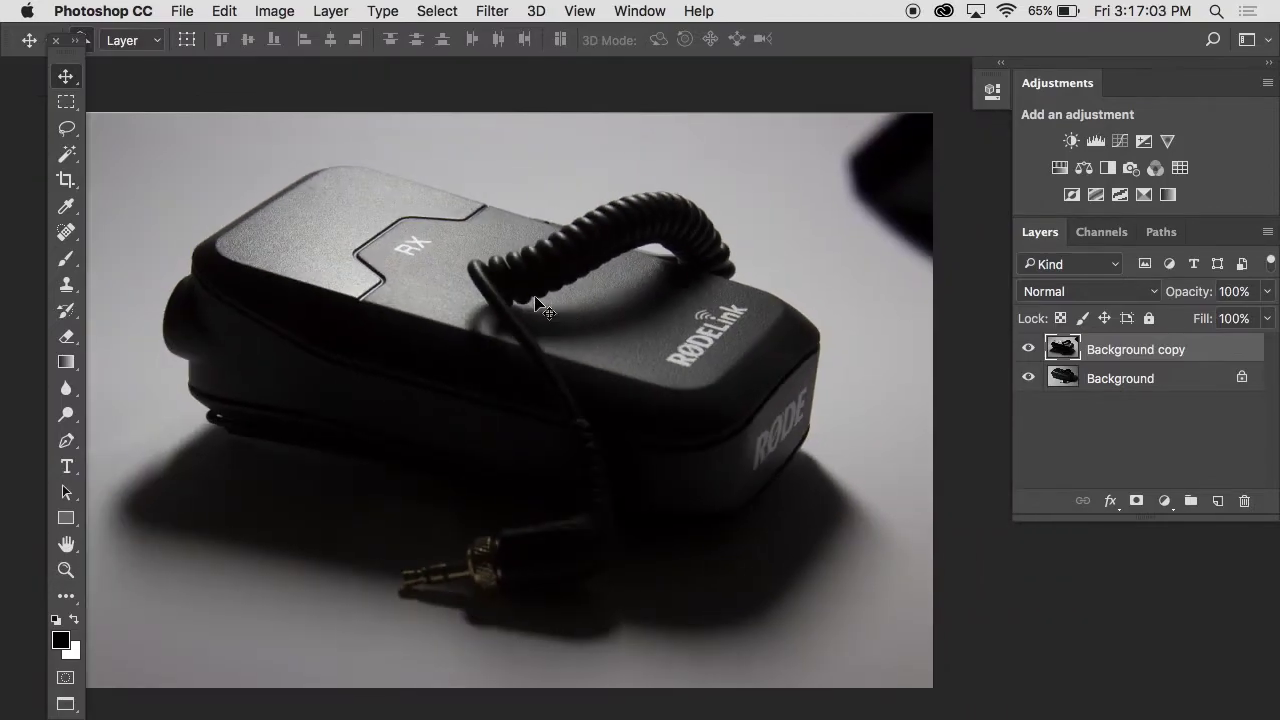
Step: Add an inverted black mask to the duplicated layer and paint white with a large brush over the receiver's RØDE logo end
left_click(1136, 500)
key("super+i")
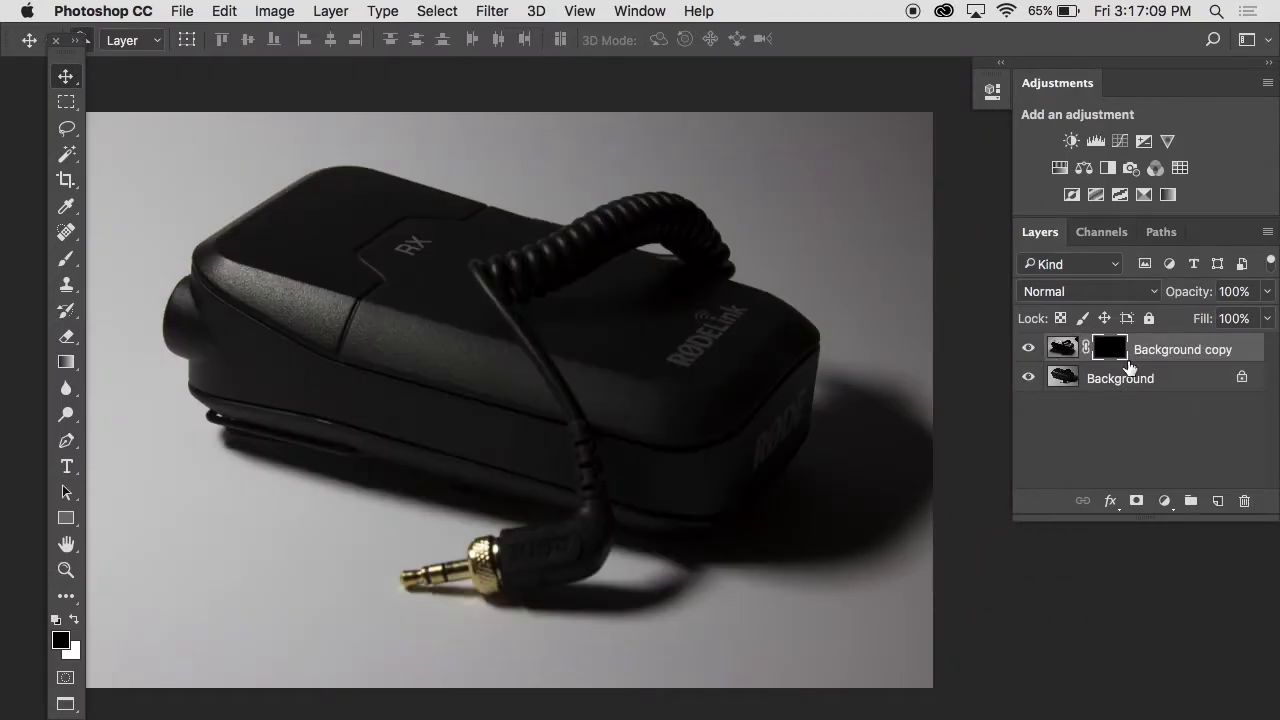
key("b")
key("bracketright")
key("bracketright")
key("bracketright")
key("bracketright")
key("bracketright")
key("bracketright")
key("bracketright")
key("bracketright")
key("x")
mouse_move(823, 368)
left_mouse_down()
mouse_move(786, 157)
mouse_move(783, 186)
mouse_move(829, 143)
mouse_move(730, 165)
left_mouse_up()
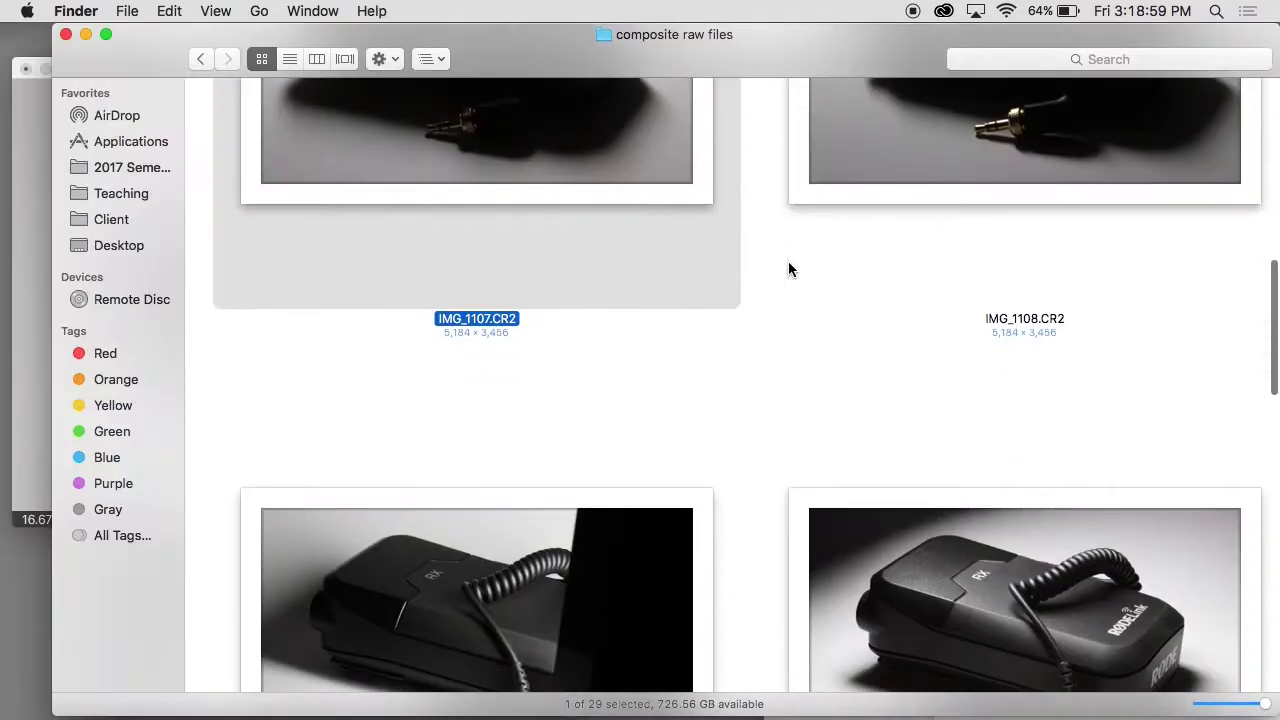
Step: Open IMG_1115.CR2 from Finder through Camera Raw with unchanged settings and copy its background layer into IMG_1101.CR2
scroll(788, 264, "down", 3)
left_click(946, 398)
double_click(946, 398)
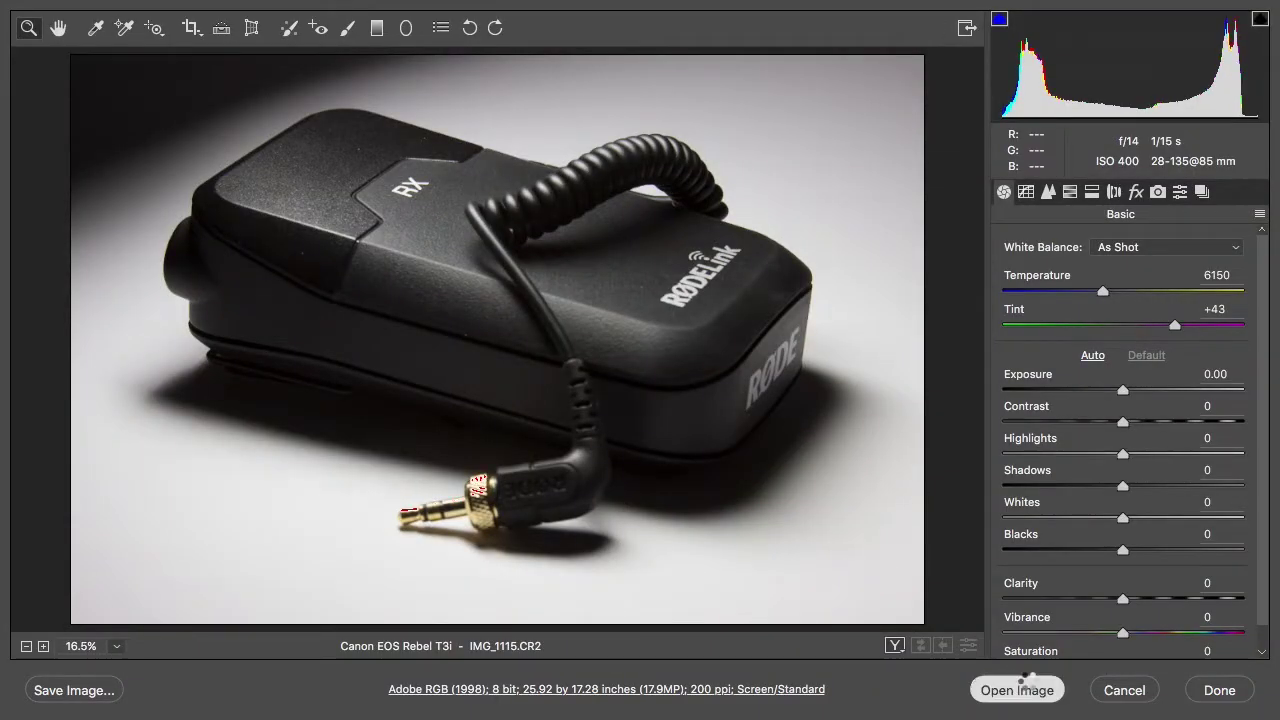
left_click(1017, 690)
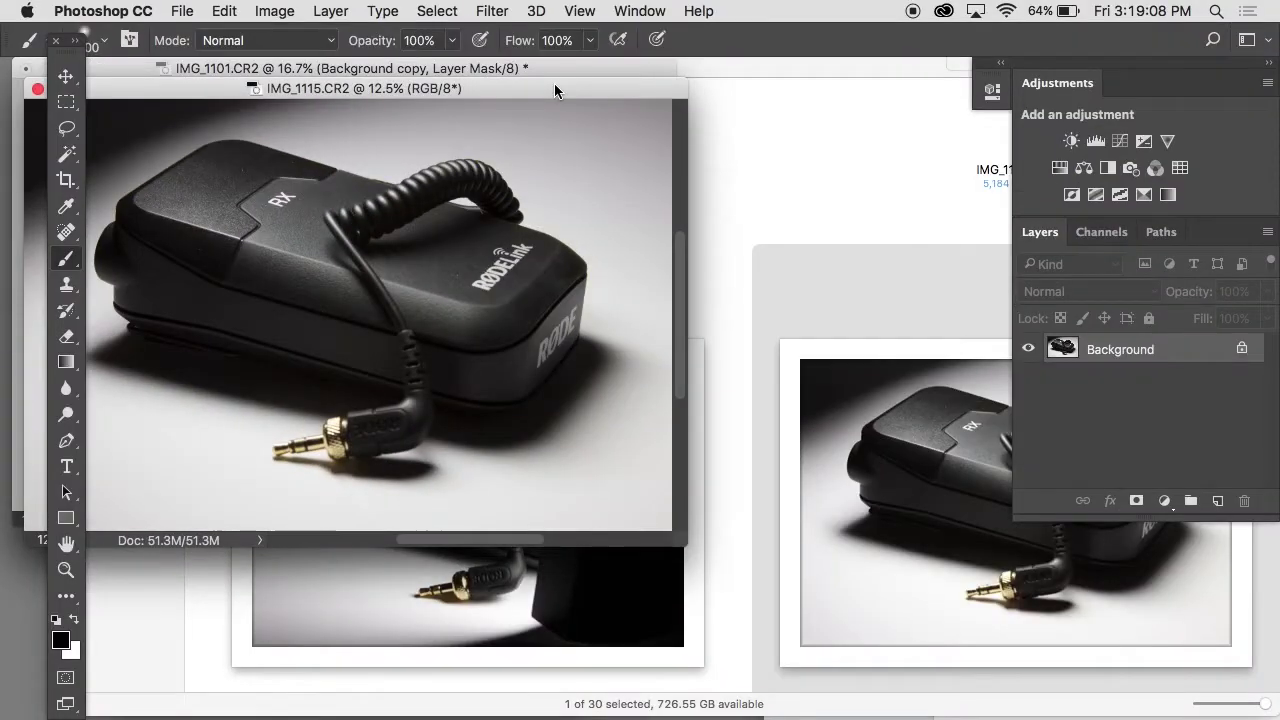
left_click_drag(555, 91, 815, 358)
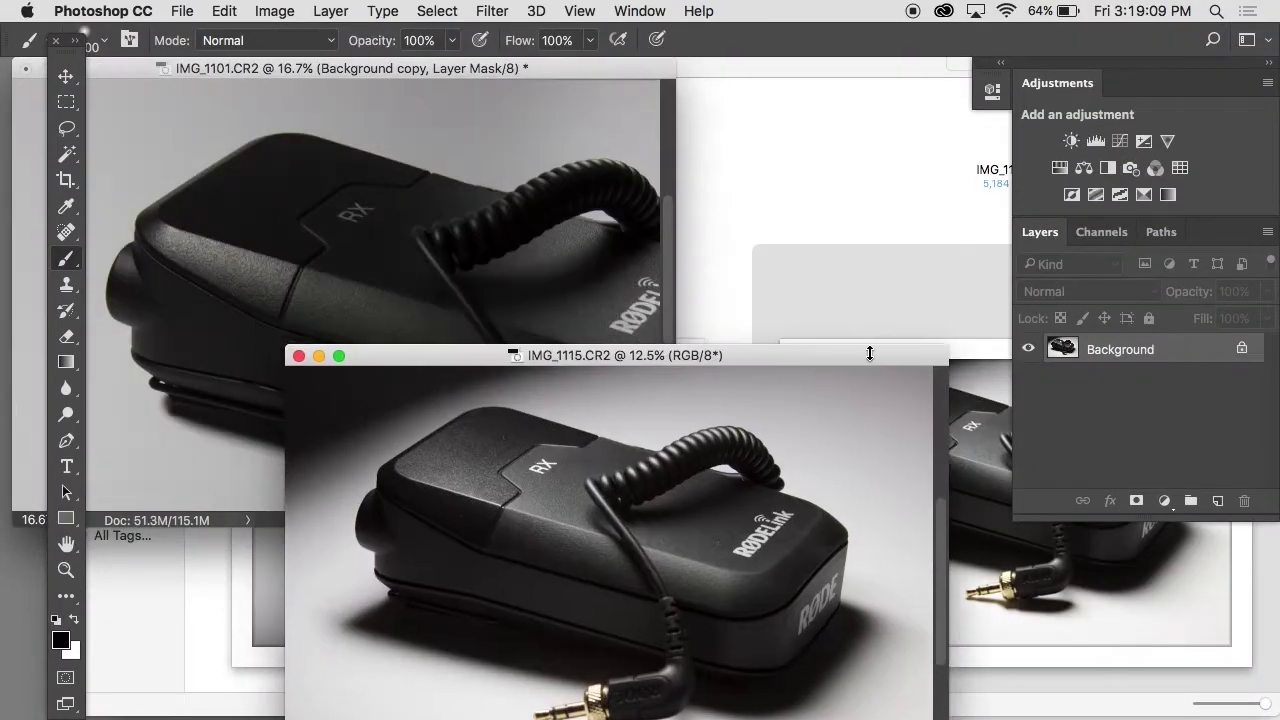
left_click_drag(1062, 349, 350, 160)
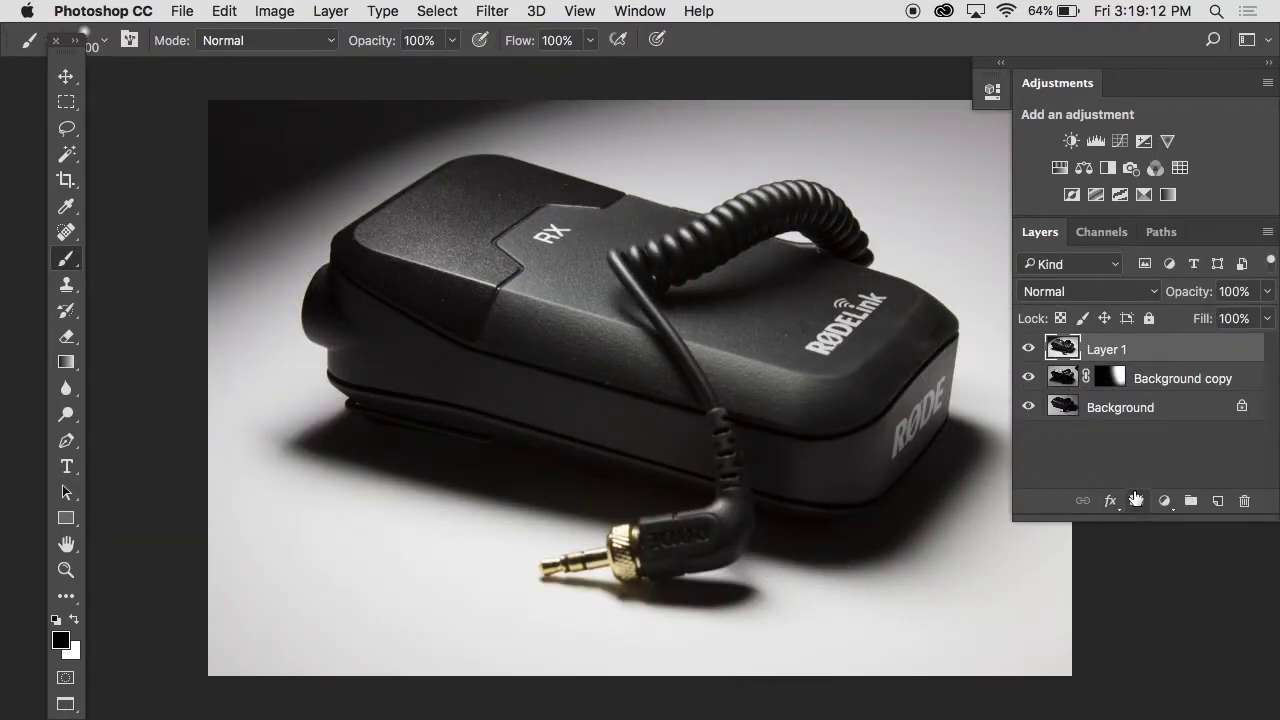
Step: Add a black mask to the IMG_1115 layer and paint white with a smaller brush over the RX end's top, redoing the first stroke
left_click(1136, 498, "alt")
key("x")
key("bracketleft")
key("bracketleft")
key("bracketleft")
key("bracketleft")
key("bracketleft")
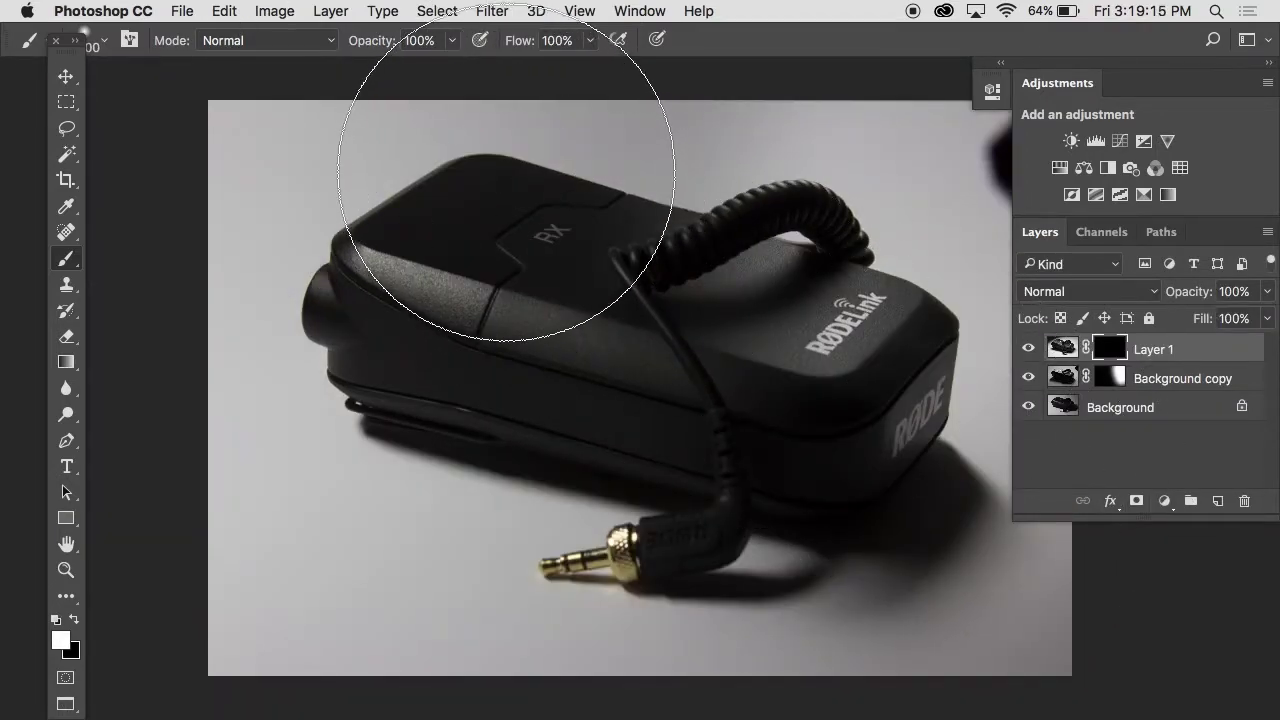
mouse_move(383, 165)
left_mouse_down()
mouse_move(500, 129)
mouse_move(657, 129)
mouse_move(577, 216)
left_mouse_up()
key("super+z")
left_click_drag(430, 170, 305, 125)
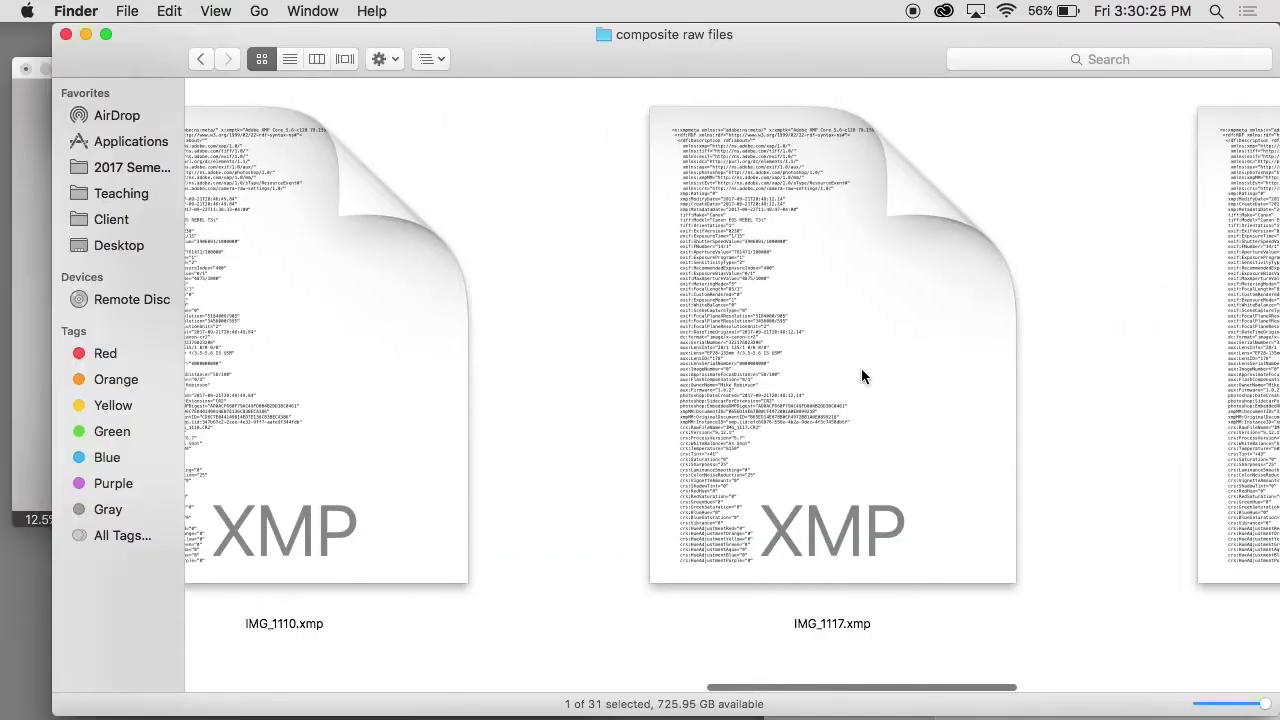
Step: Open IMG_1117.CR2 from Finder through Camera Raw with unchanged settings and copy its background layer into IMG_1101.CR2
scroll(861, 368, "left", 10)
double_click(500, 330)
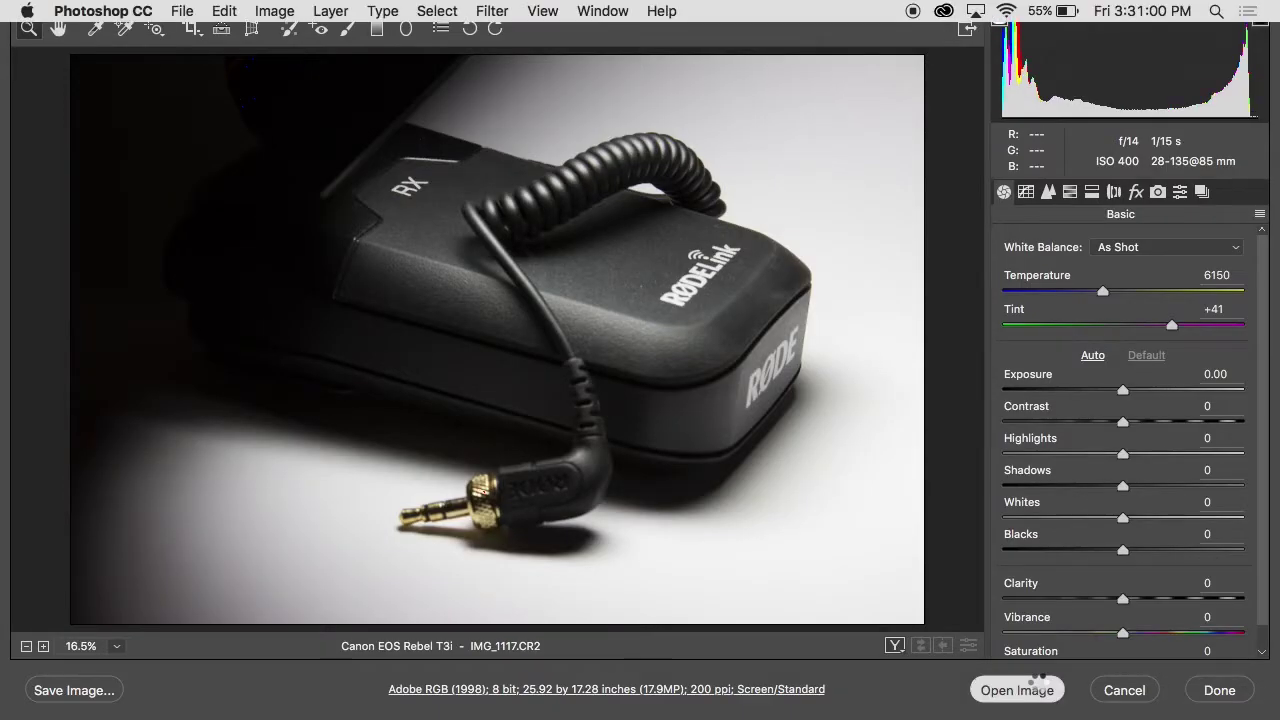
left_click(1017, 690)
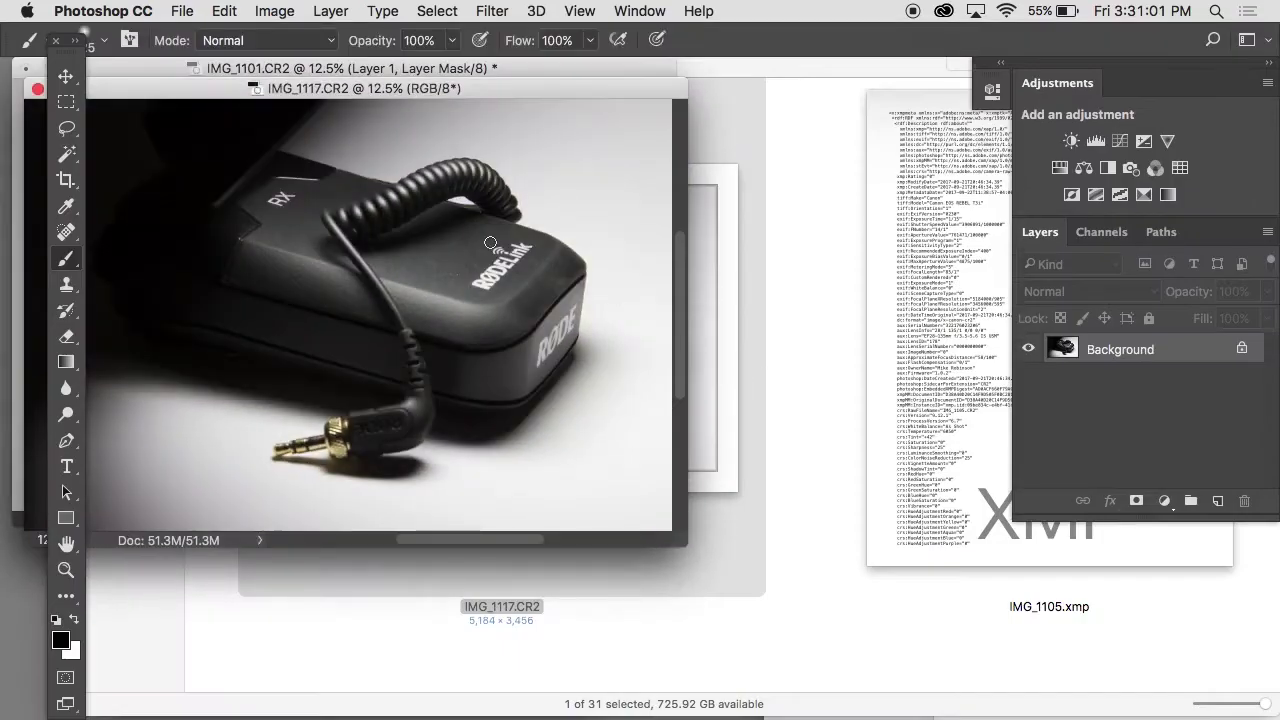
left_click_drag(430, 86, 982, 366)
left_click_drag(1065, 352, 420, 172)
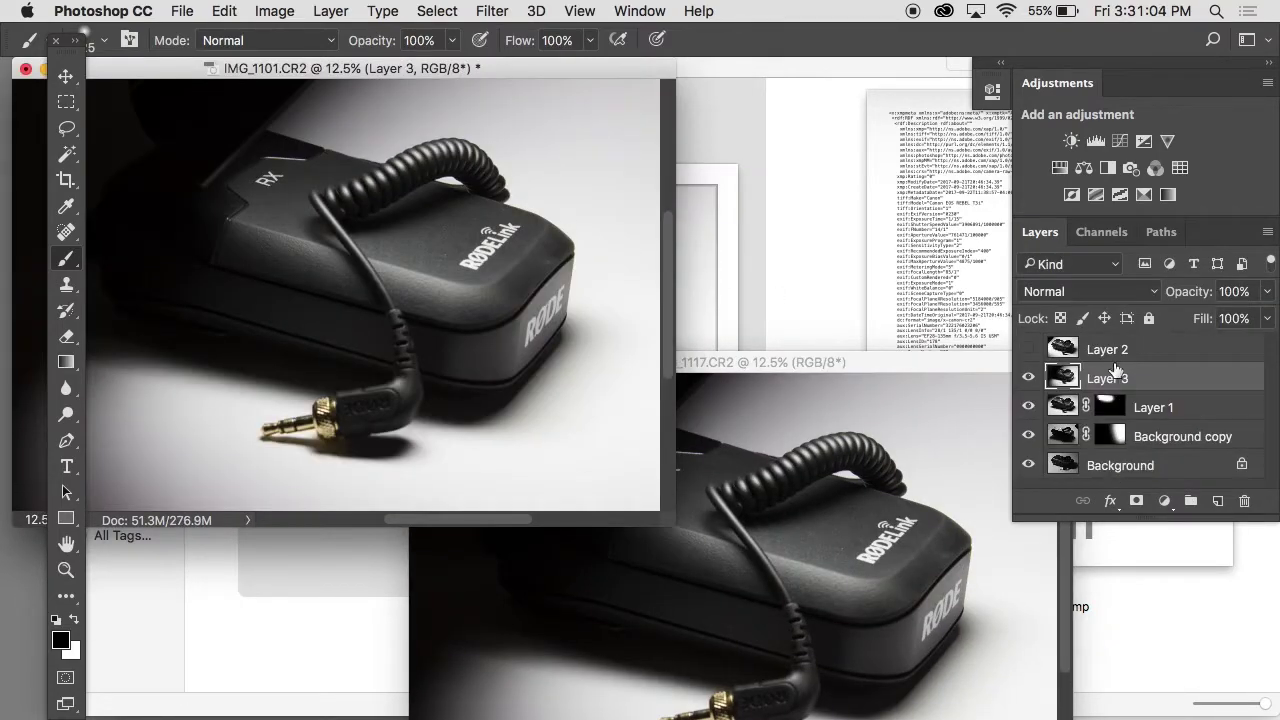
Step: Add a black mask to the IMG_1117 layer and temporarily disable it to check the layer's alignment near the coiled cable
left_click(1136, 501, "alt")
key("x")
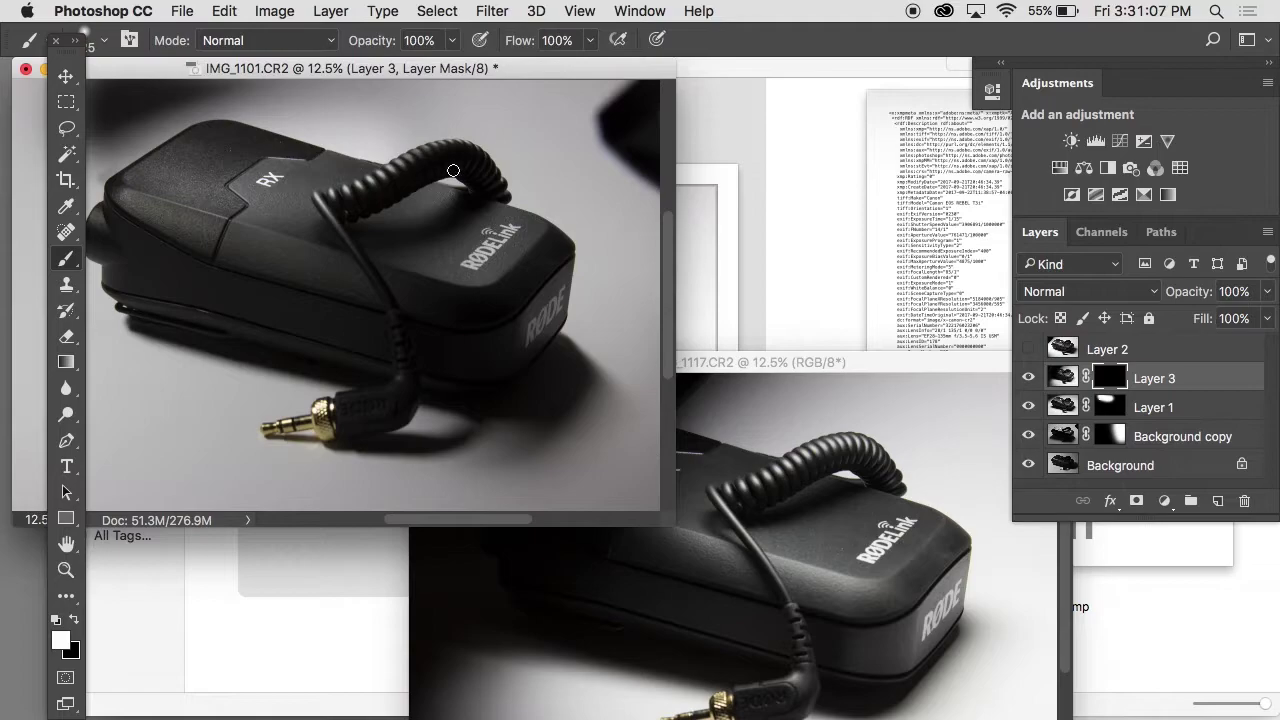
left_click(1108, 379, "shift")
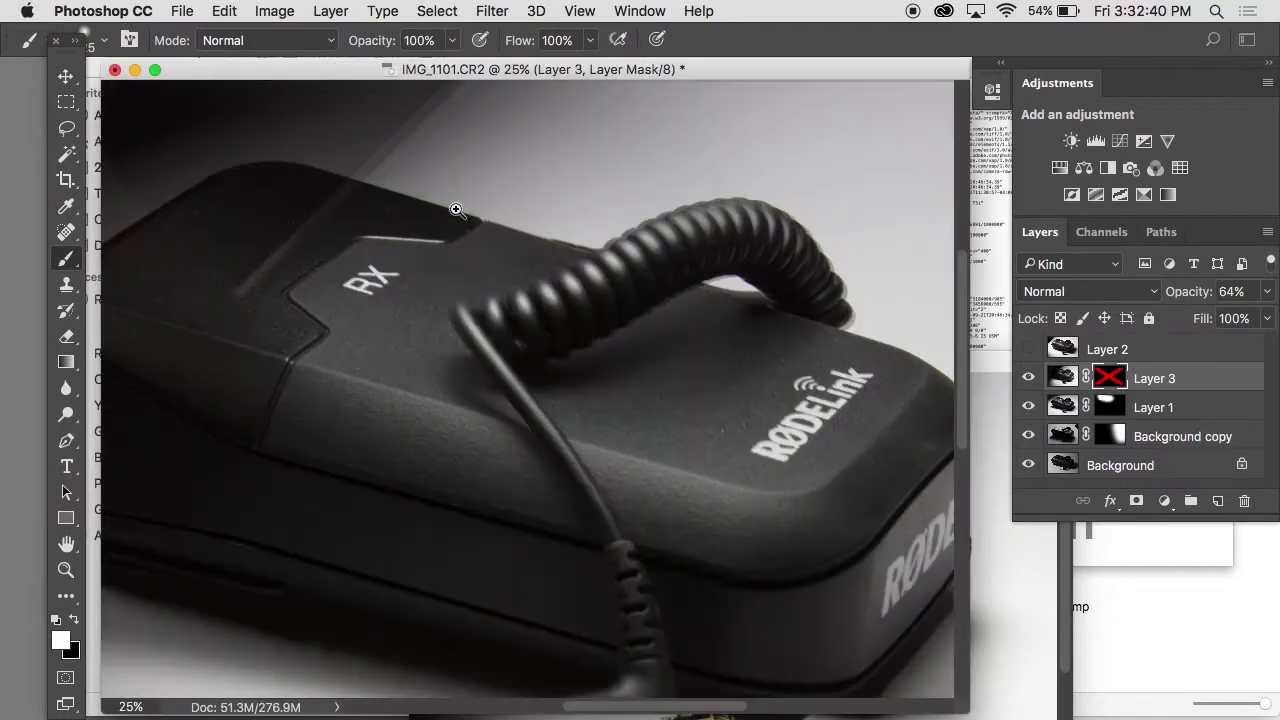
key("super+equal")
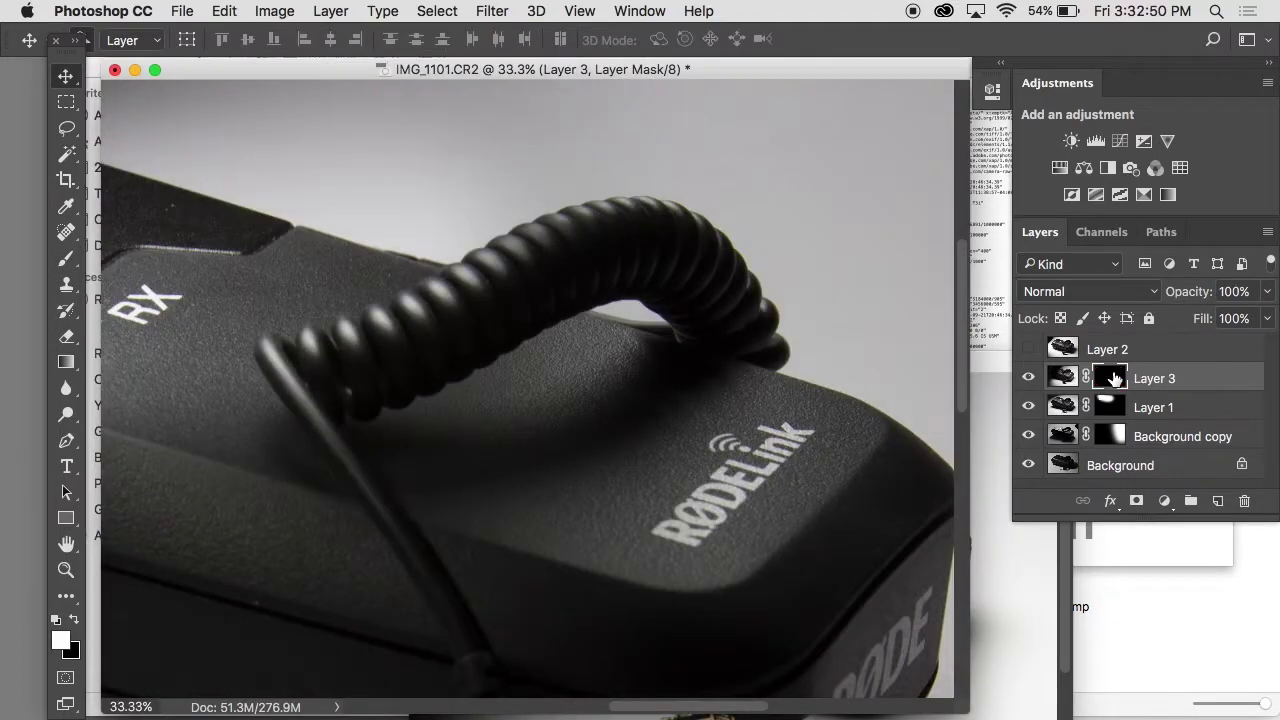
Step: Paint white on the IMG_1117 layer's mask along the coiled cable to bring in its highlights
key("b")
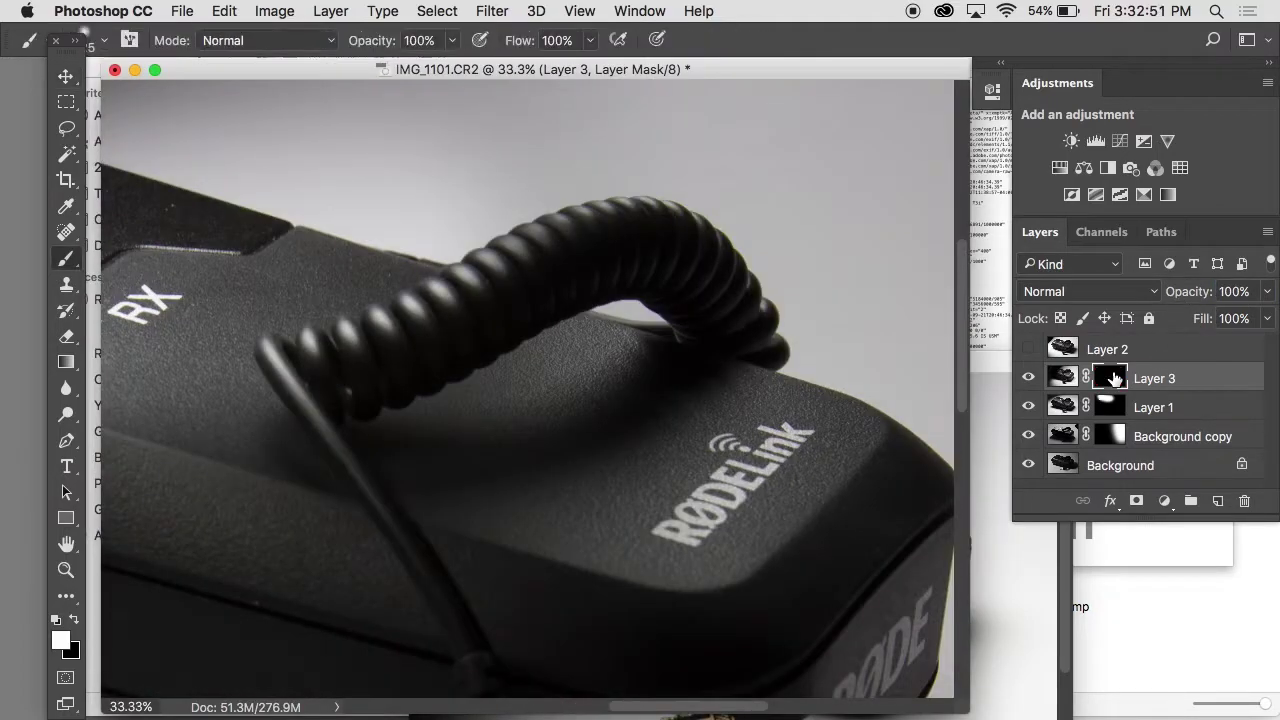
mouse_move(402, 337)
left_mouse_down()
mouse_move(380, 370)
mouse_move(550, 264)
mouse_move(625, 253)
mouse_move(702, 306)
mouse_move(626, 243)
mouse_move(684, 257)
mouse_move(727, 311)
mouse_move(671, 273)
mouse_move(778, 305)
mouse_move(678, 245)
mouse_move(592, 221)
mouse_move(524, 238)
left_mouse_up()
key("super+minus")
key("super+minus")
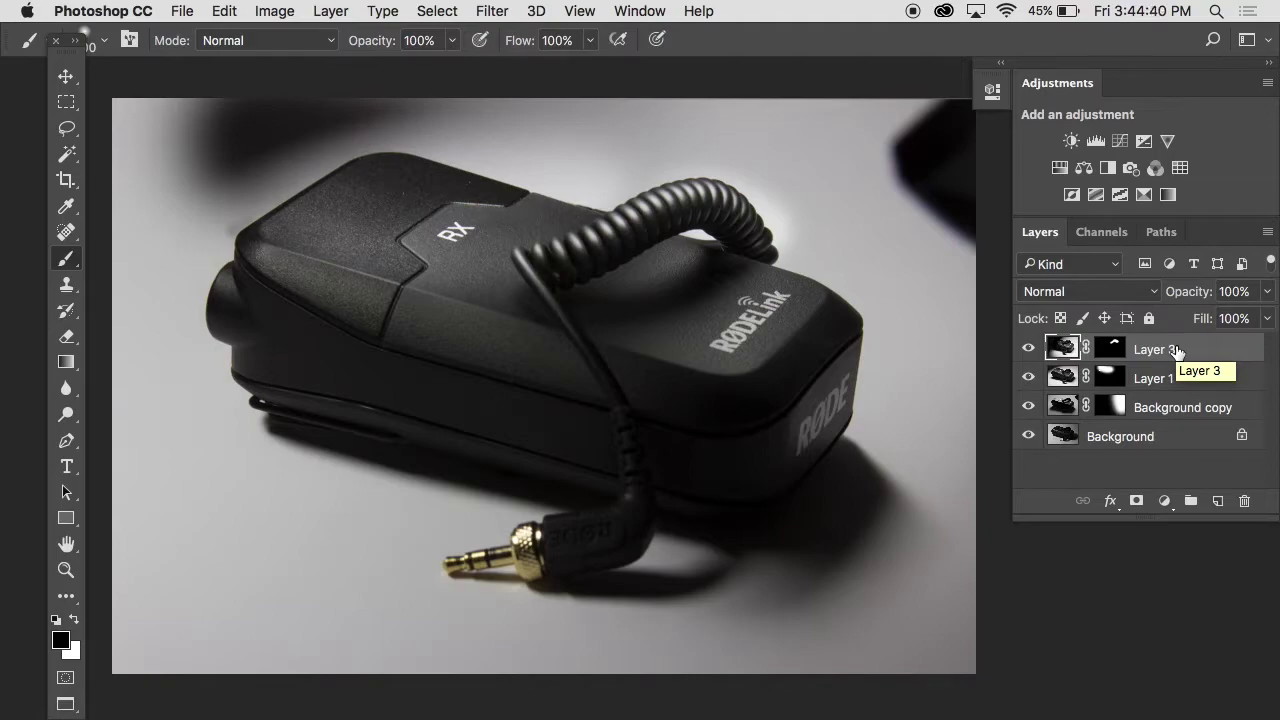
Step: Select the whole canvas, copy it merged and paste it as a new top layer, undoing and redoing the paste to compare
key("super+alt+shift+e")
left_click(439, 12)
left_click(438, 35)
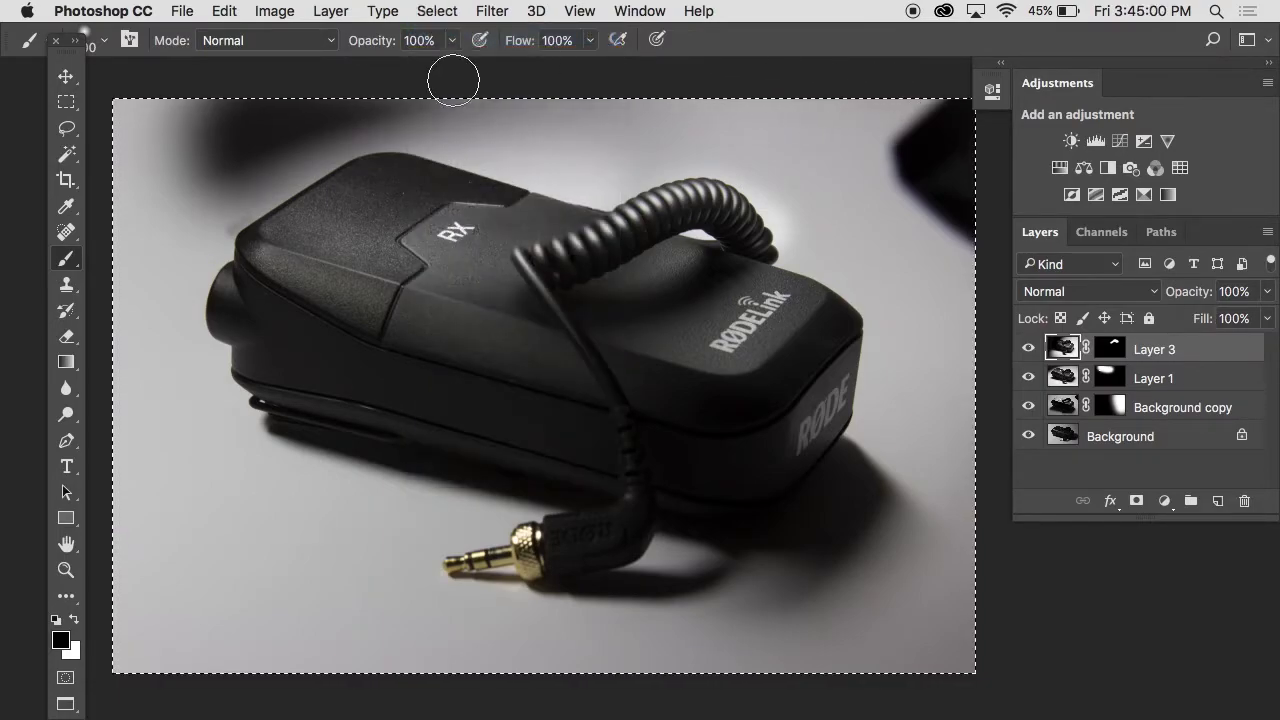
left_click(230, 10)
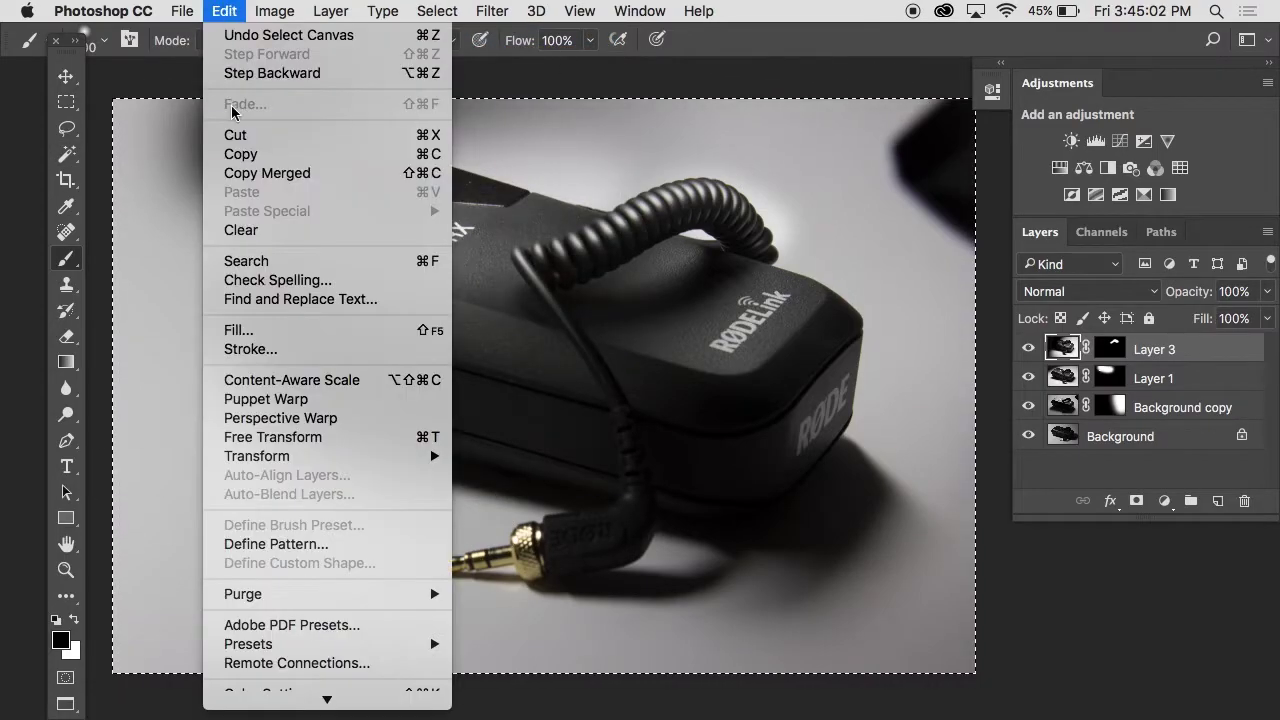
left_click(248, 173)
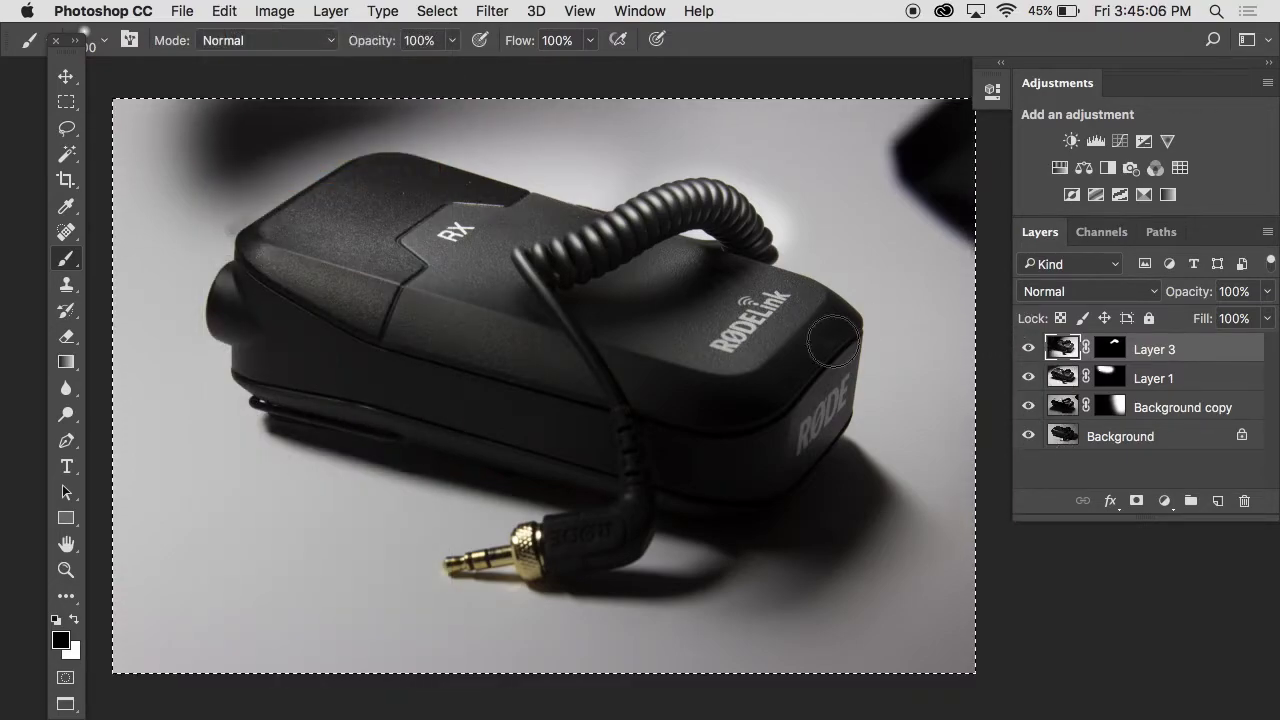
left_click(228, 10)
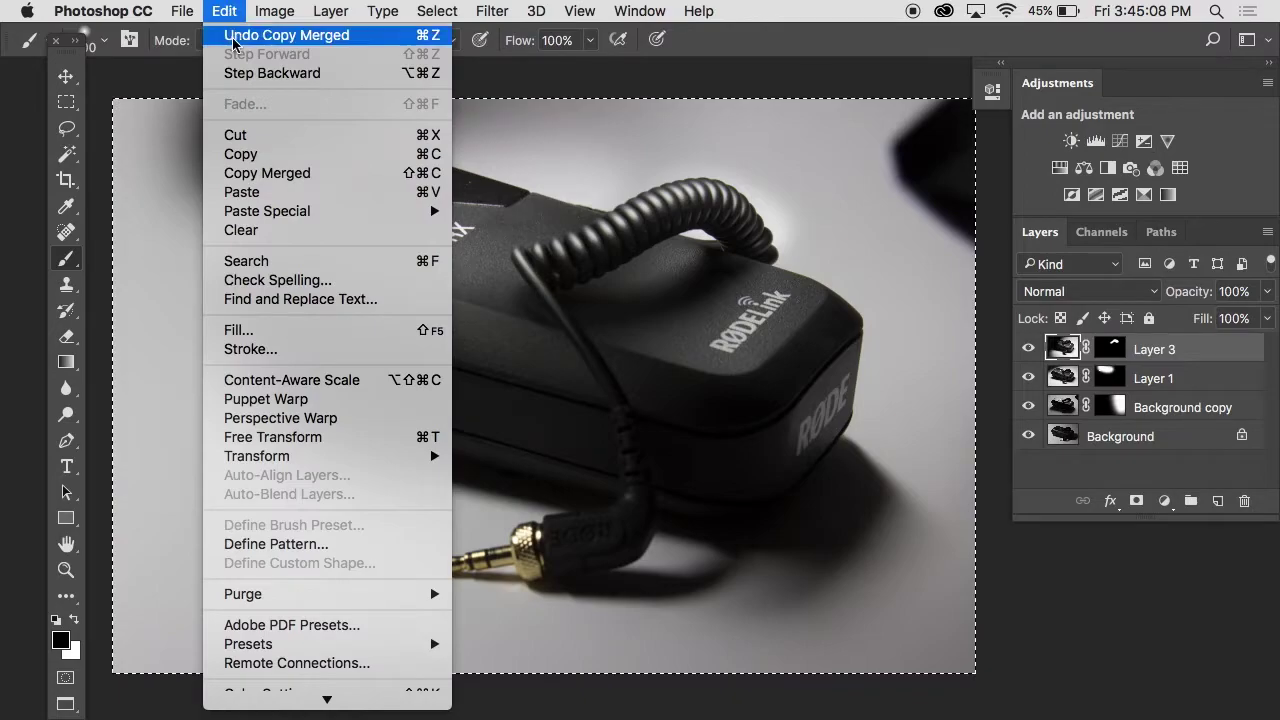
left_click(236, 192)
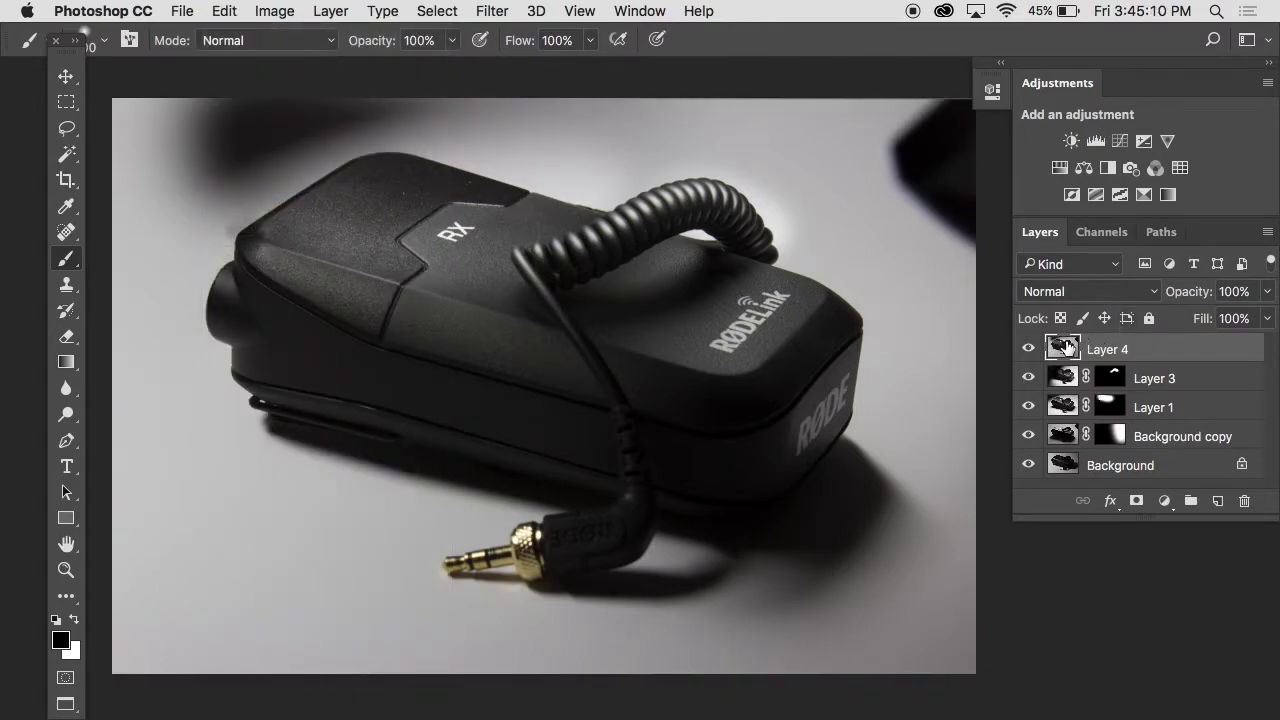
key("super+z")
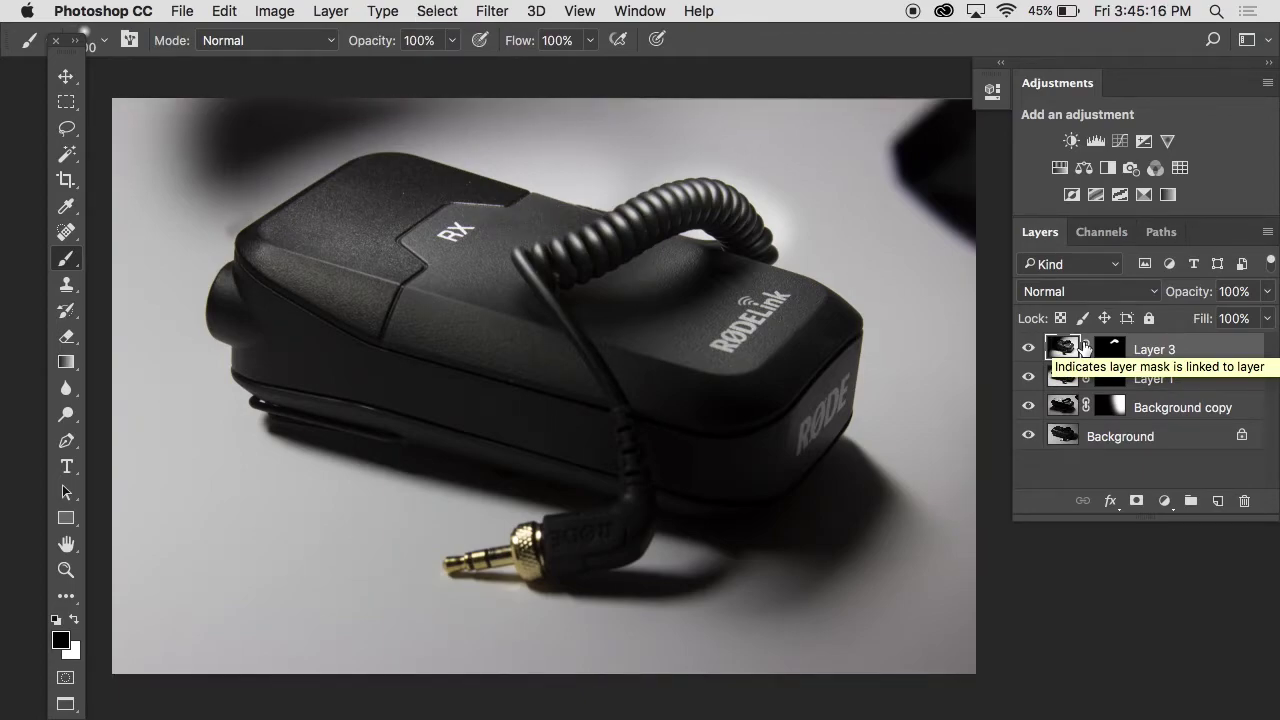
key("super+z")
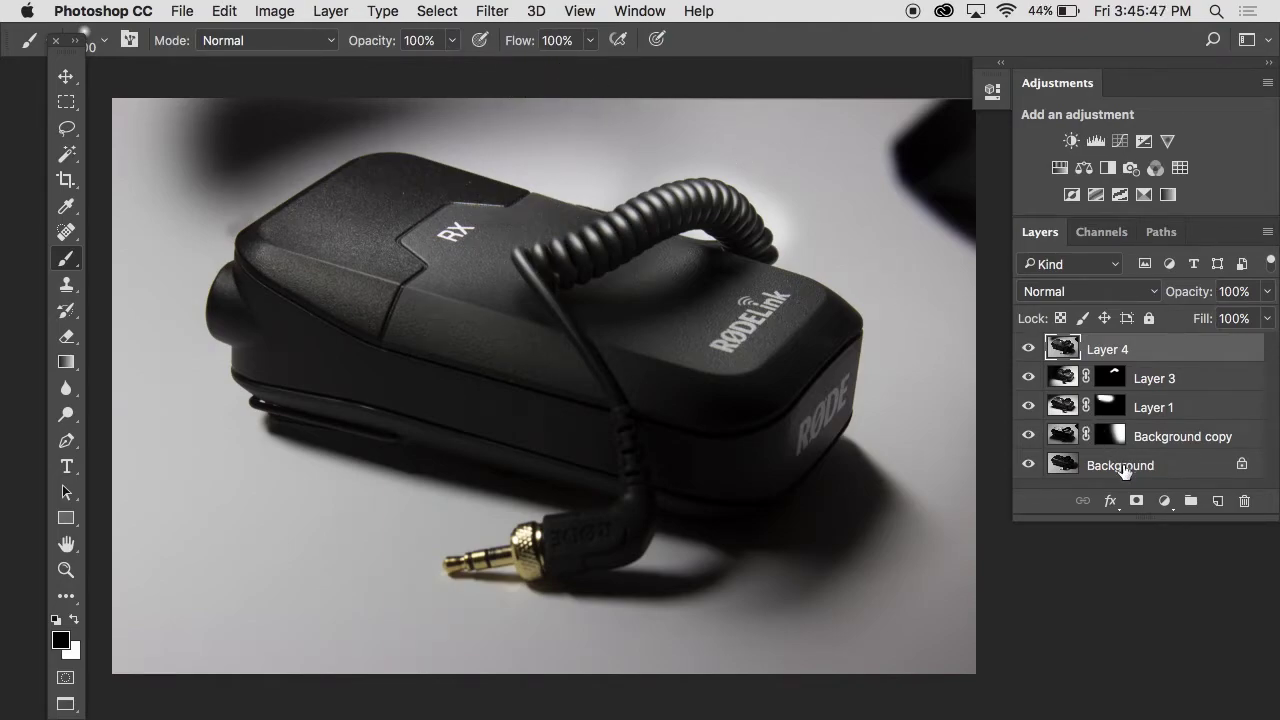
Step: Add a white layer mask to the merged top layer, Layer 4, and make black the foreground color
left_click(1135, 501)
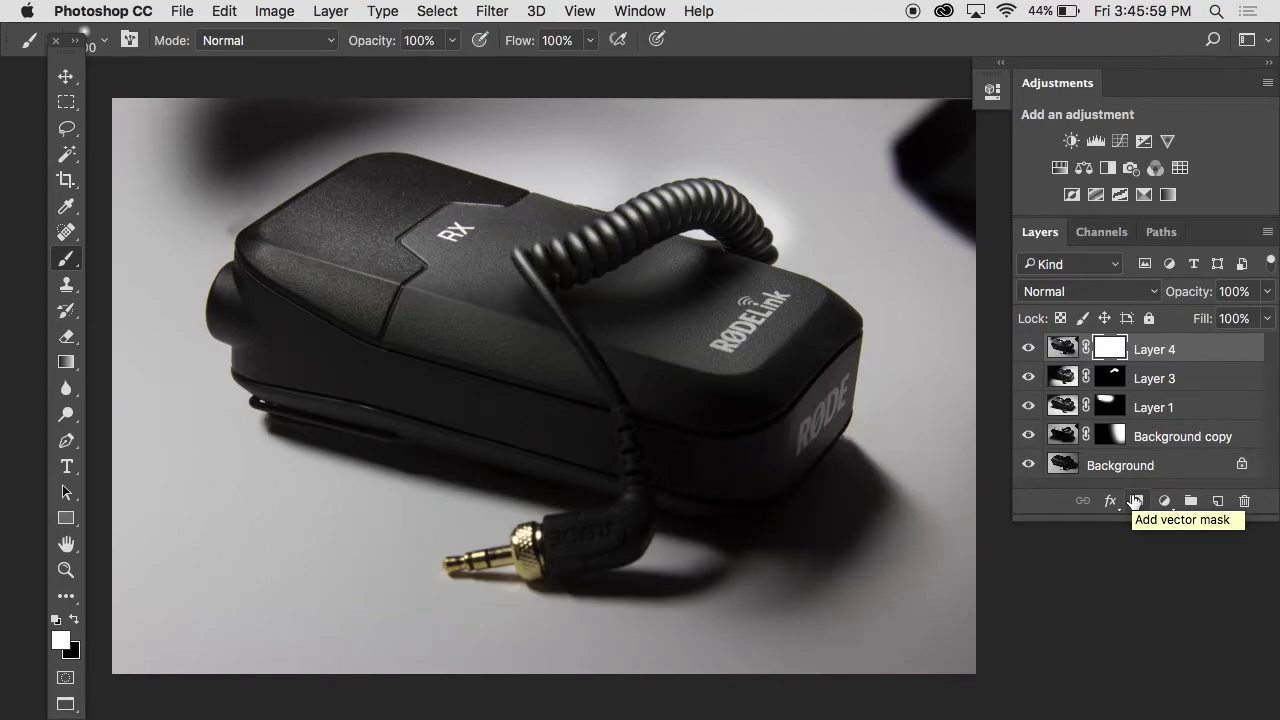
key("x")
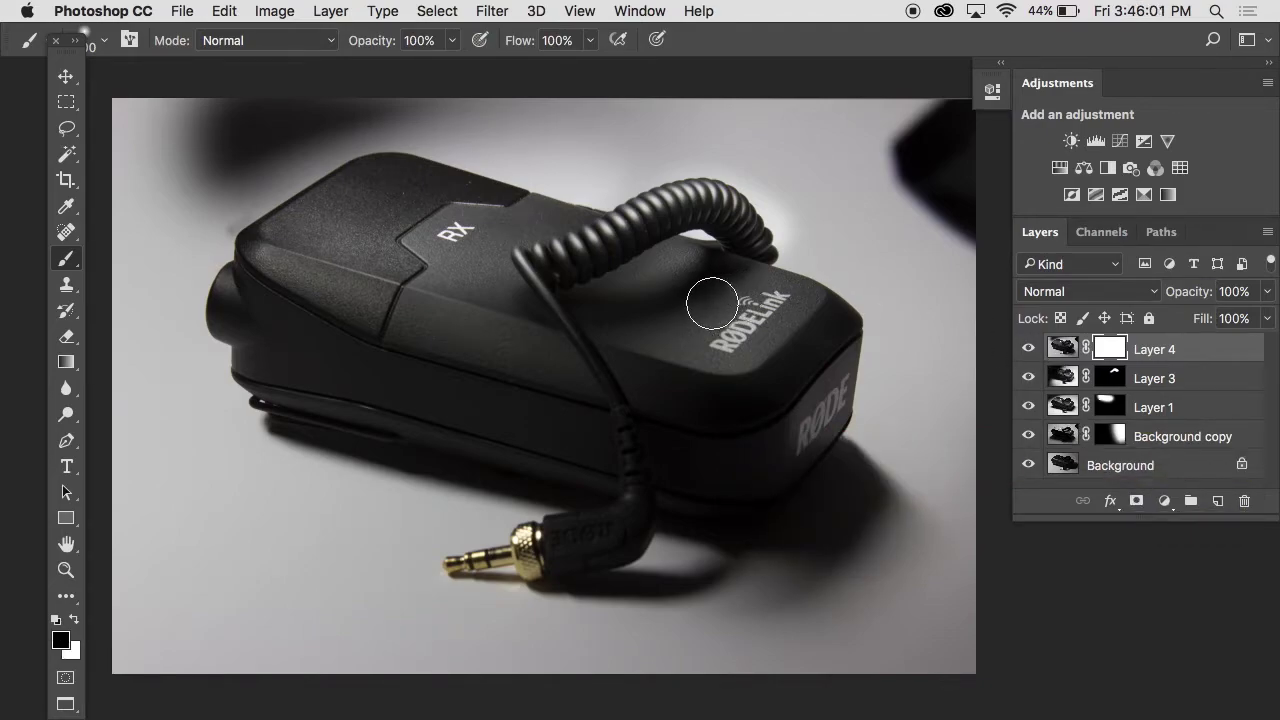
mouse_move(226, 347)
left_mouse_down()
mouse_move(805, 57)
mouse_move(328, 517)
mouse_move(556, 494)
mouse_move(900, 399)
left_mouse_up()
key("v")
mouse_move(303, 366)
left_mouse_down()
mouse_move(851, 171)
mouse_move(903, 171)
mouse_move(643, 232)
mouse_move(300, 368)
left_mouse_up()
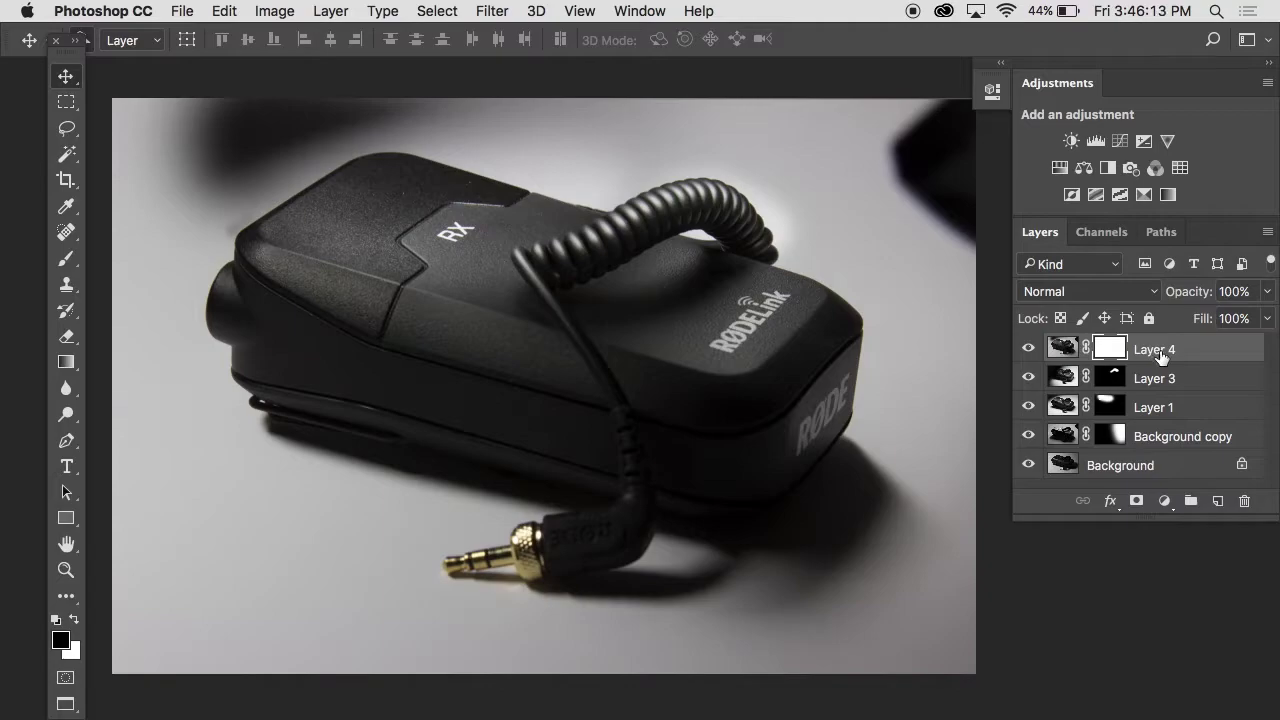
Step: Create a new layer, fill it with white at 100% opacity and move it directly beneath Layer 4
left_click(1219, 500)
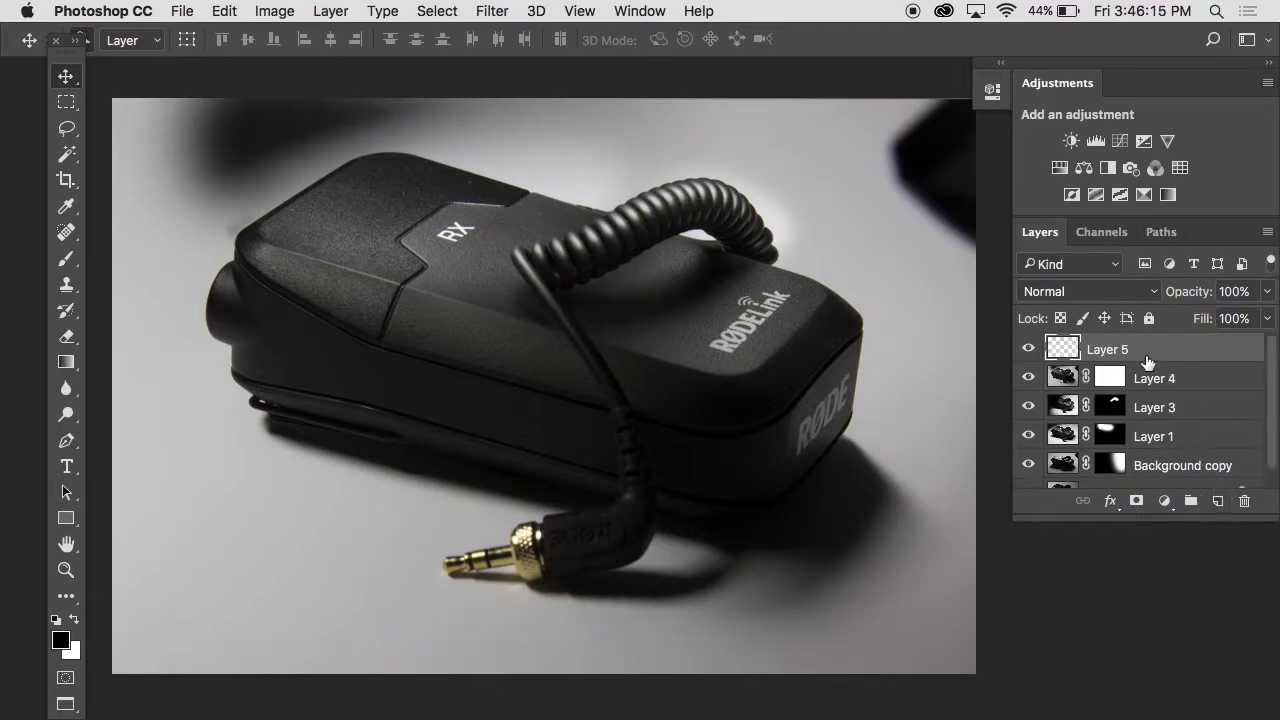
left_click(224, 10)
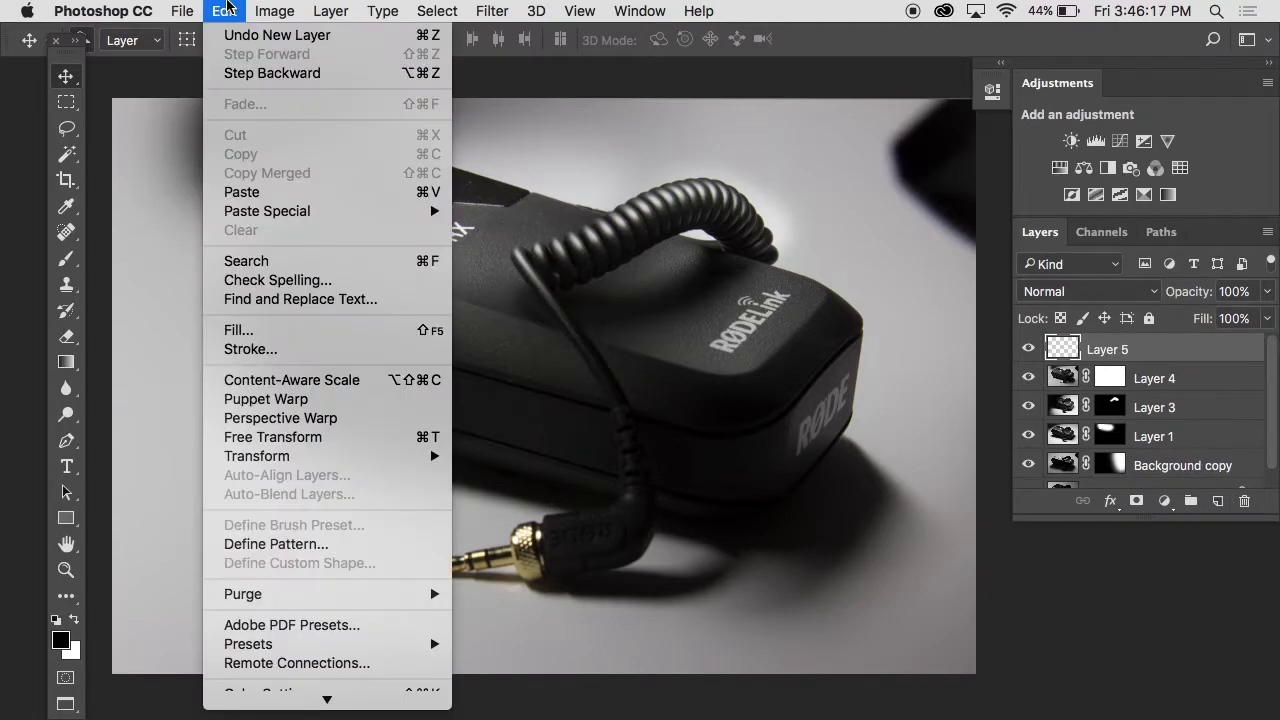
left_click(255, 331)
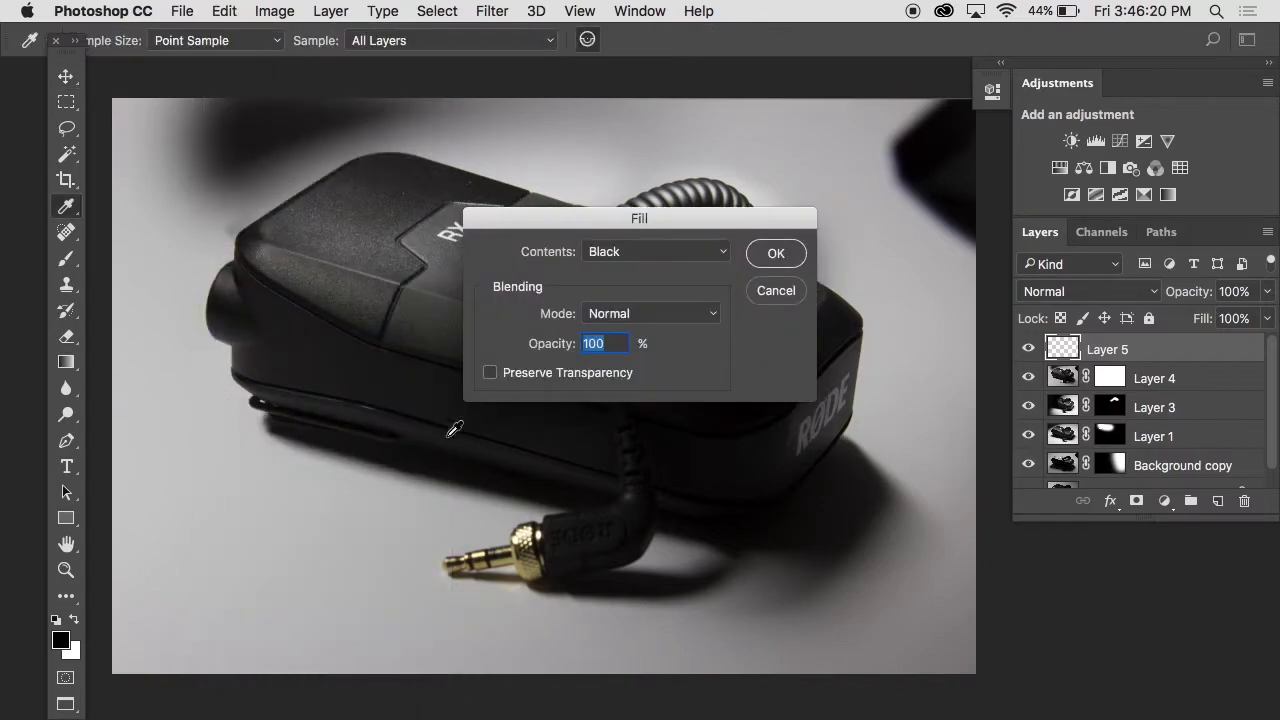
left_click(700, 249)
left_click(670, 284)
left_click(772, 262)
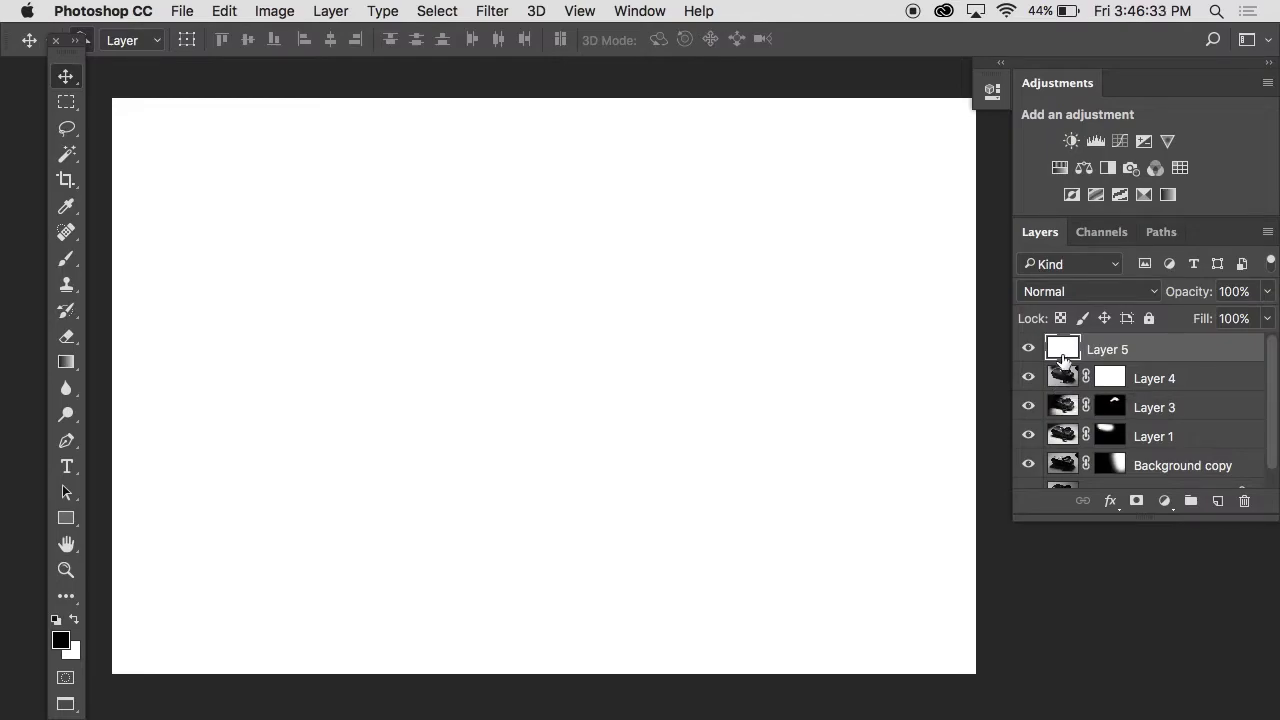
left_click_drag(1061, 346, 1062, 381)
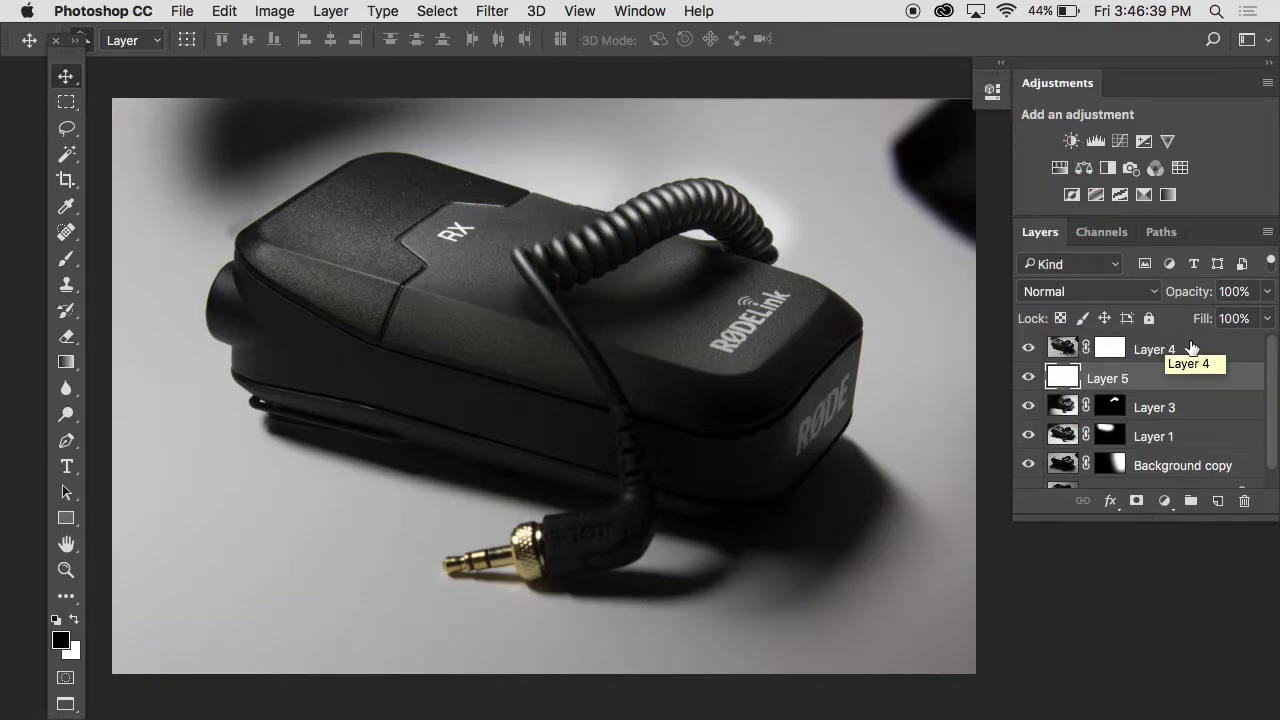
Step: Select the receiver with its cable and plug using the Quick Selection tool, excluding the background gap under the coiled cable
left_click(1108, 347)
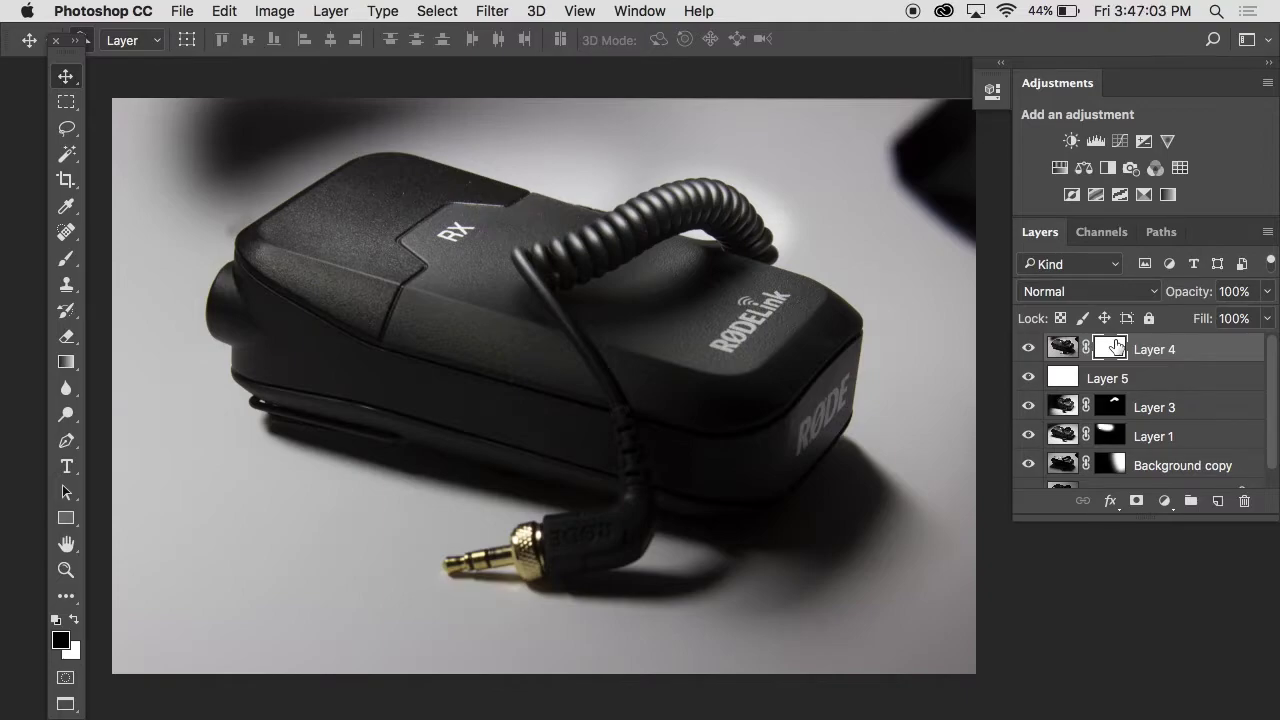
left_click(66, 154)
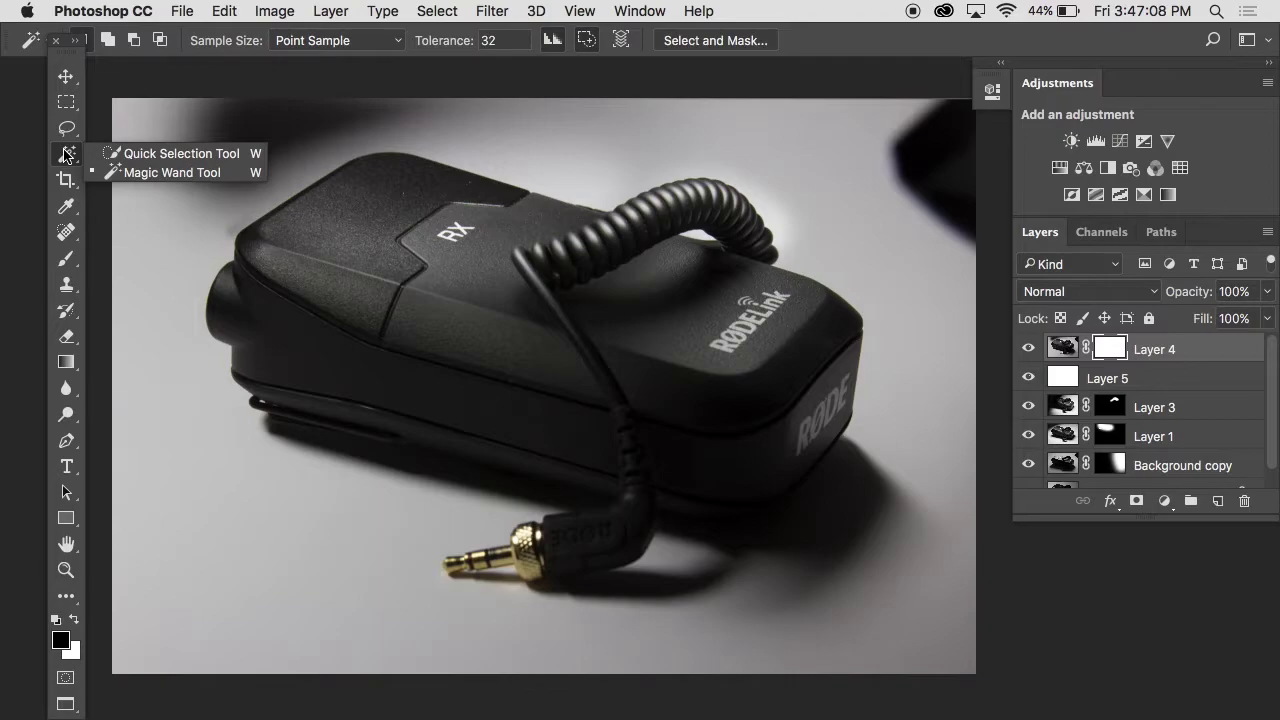
left_click(66, 155)
left_click(137, 155)
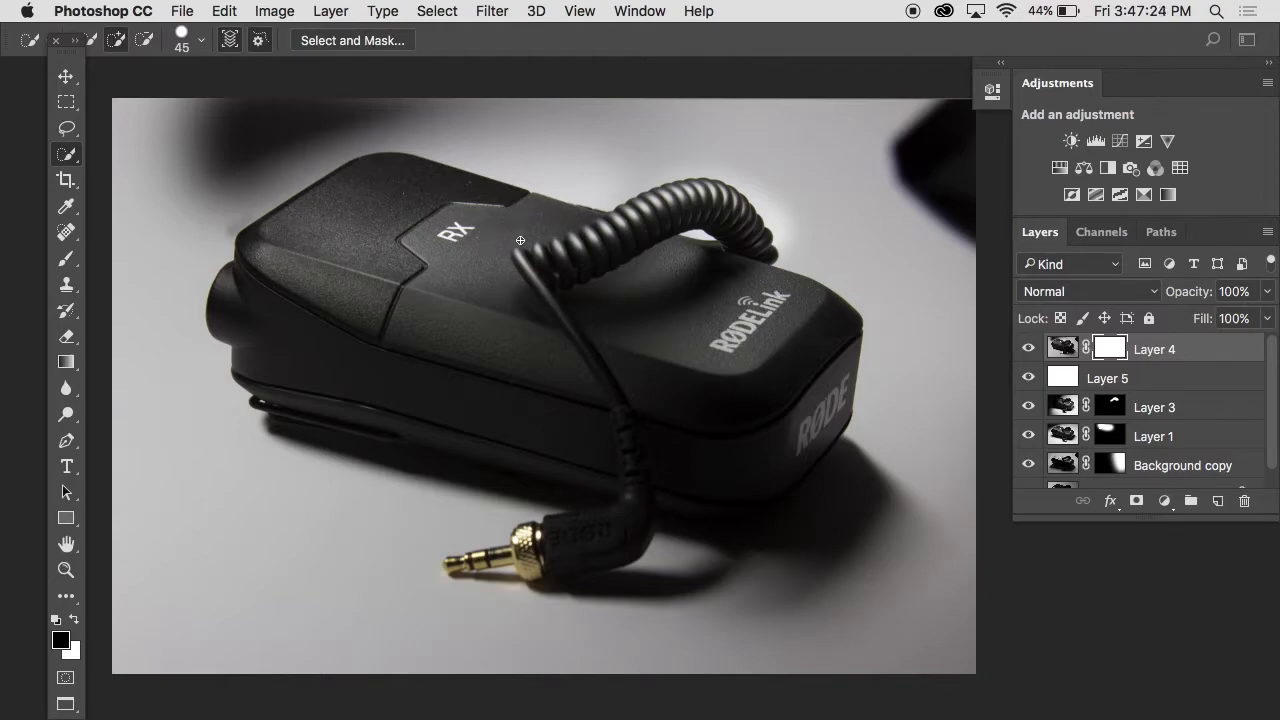
mouse_move(572, 242)
left_mouse_down()
mouse_move(371, 208)
mouse_move(275, 281)
mouse_move(272, 321)
mouse_move(297, 366)
mouse_move(397, 404)
mouse_move(484, 414)
mouse_move(517, 443)
mouse_move(384, 430)
mouse_move(575, 466)
mouse_move(631, 495)
mouse_move(601, 542)
mouse_move(465, 563)
left_mouse_up()
mouse_move(703, 450)
left_mouse_down()
mouse_move(647, 496)
mouse_move(735, 461)
mouse_move(773, 353)
mouse_move(708, 241)
left_mouse_up()
scroll(708, 241, "up", 2)
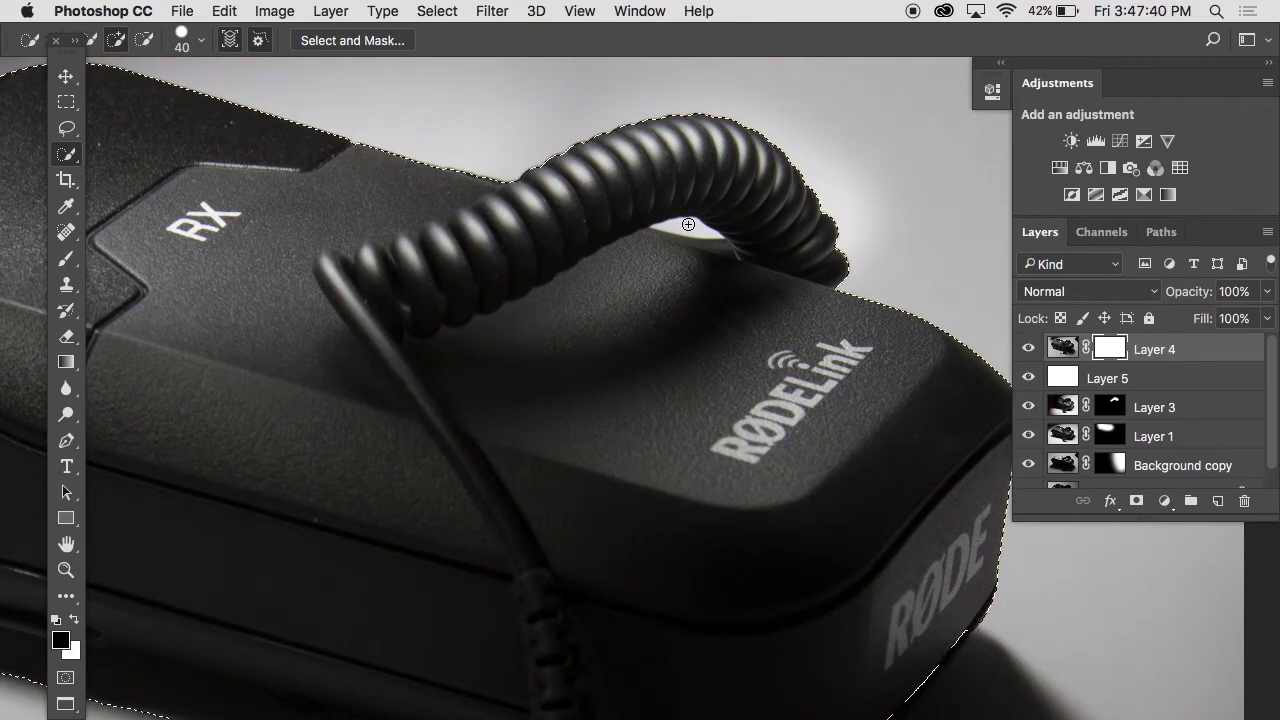
key("alt")
Step: Delete Layer 4's existing mask and add a new layer mask from the receiver selection
right_click(1116, 349)
left_click(1069, 384)
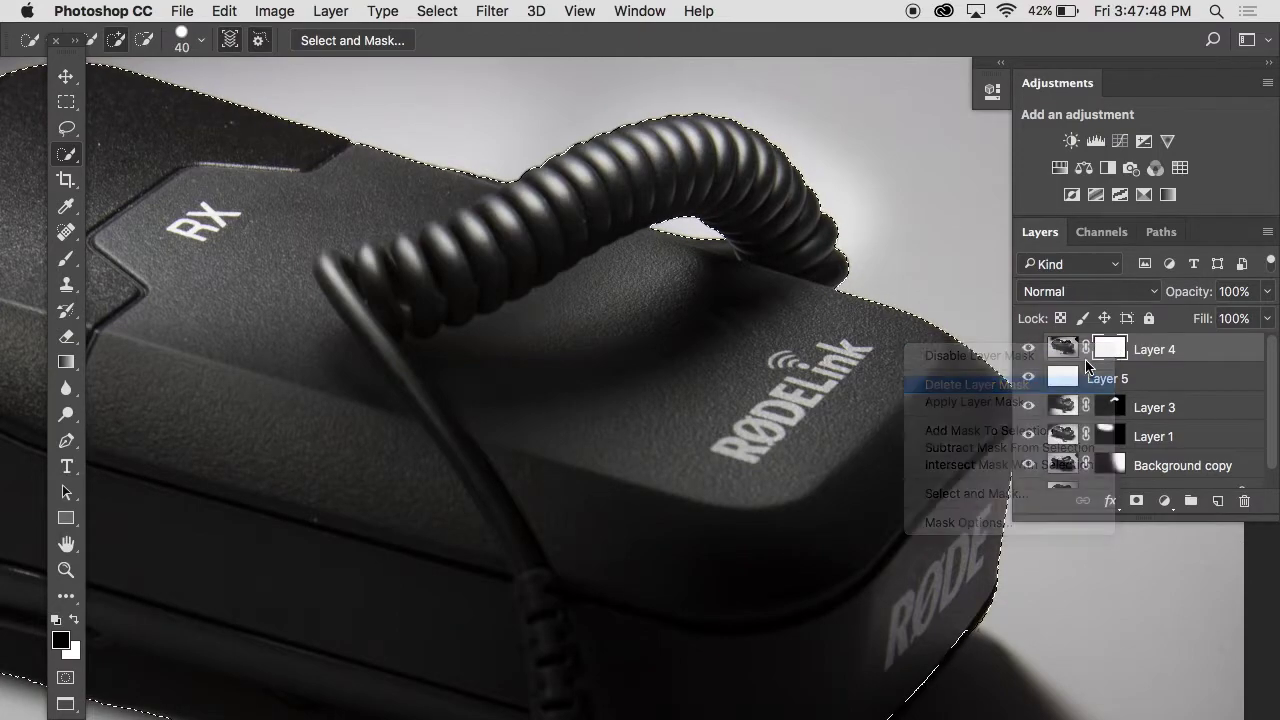
key("super+0")
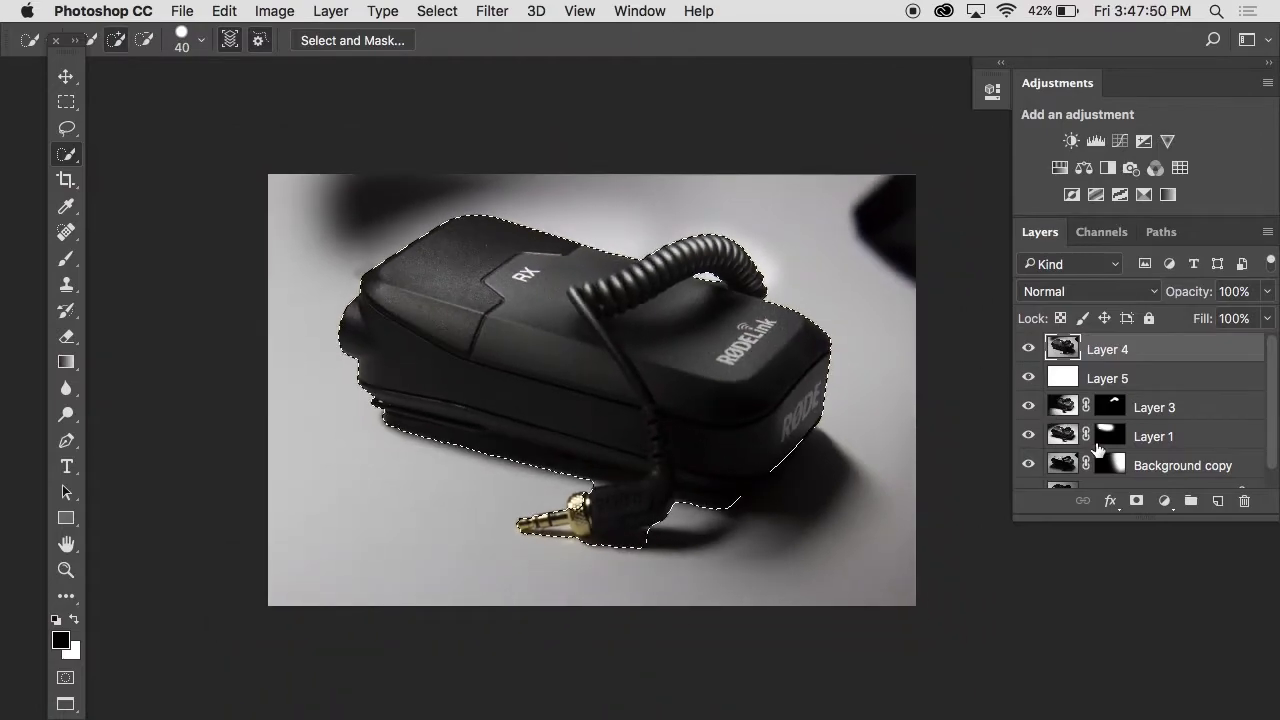
left_click(1136, 500)
Step: Examine the masked edges along the coiled cable, the receiver's lower side and the gold plug
left_click_drag(742, 281, 594, 232)
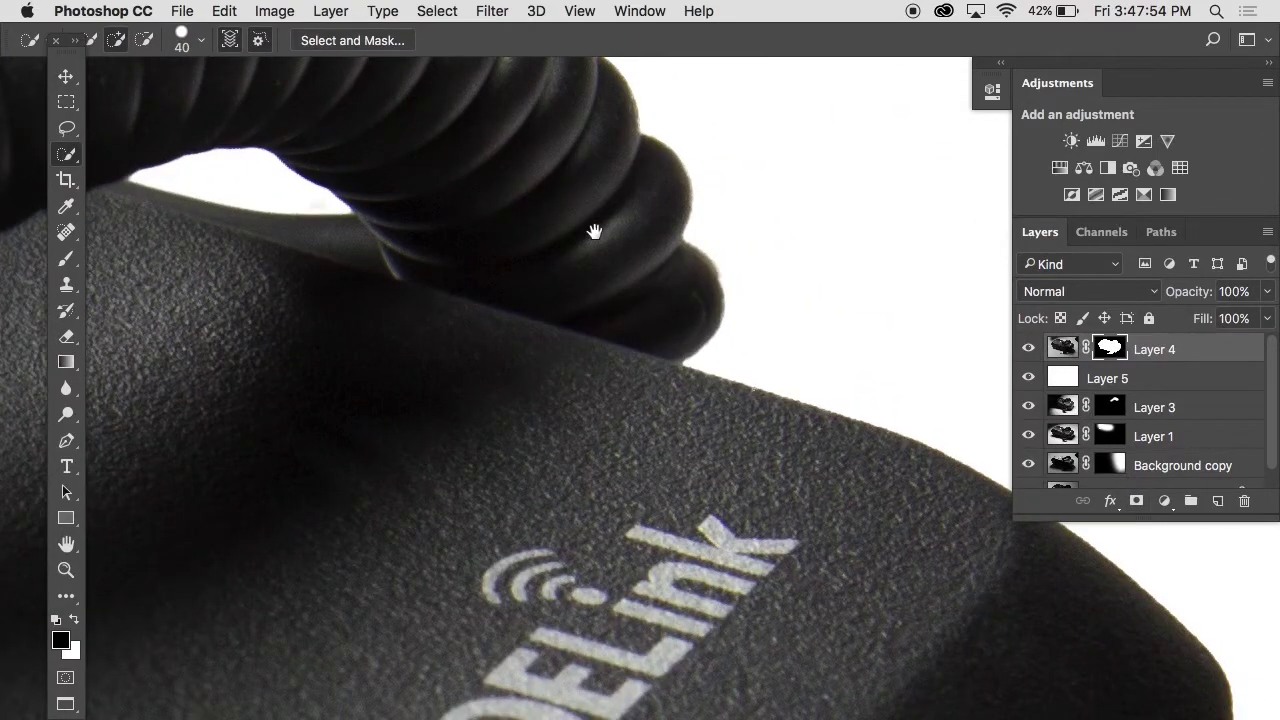
left_click(720, 277, "super")
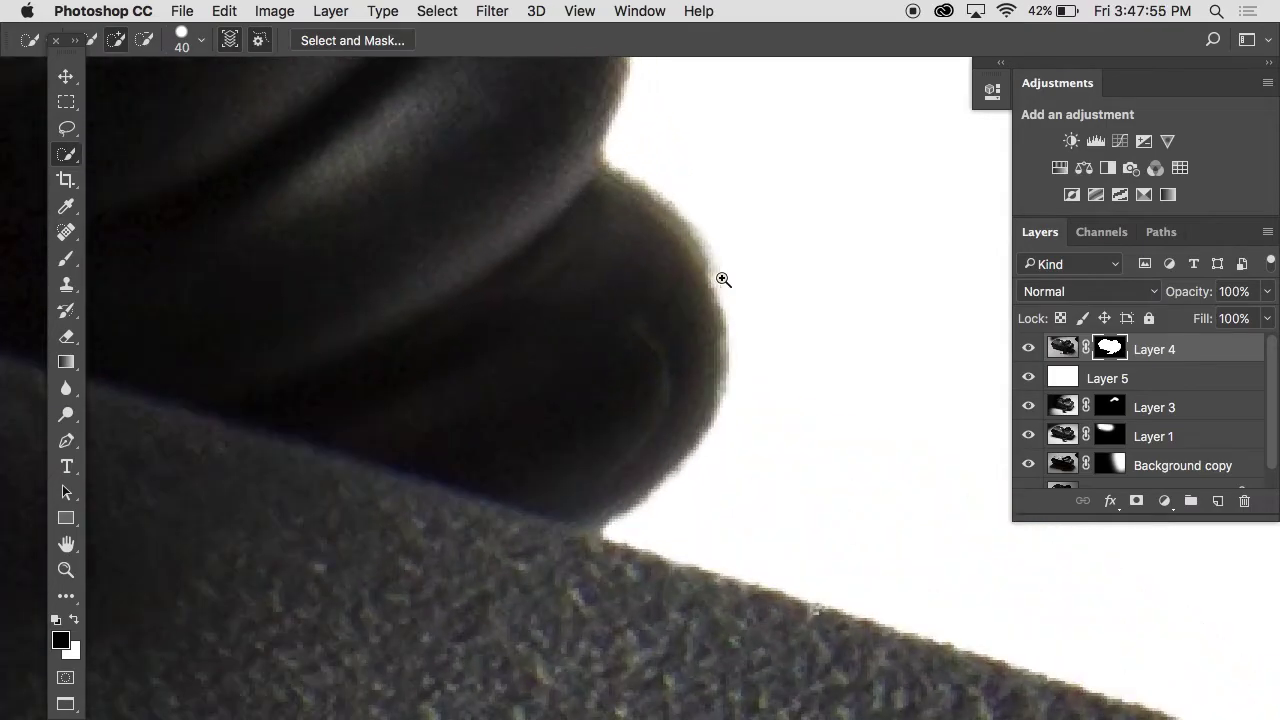
left_click(743, 390, "alt+super")
scroll(742, 391, "down", 5)
scroll(742, 391, "right", 3)
scroll(742, 391, "down", 5)
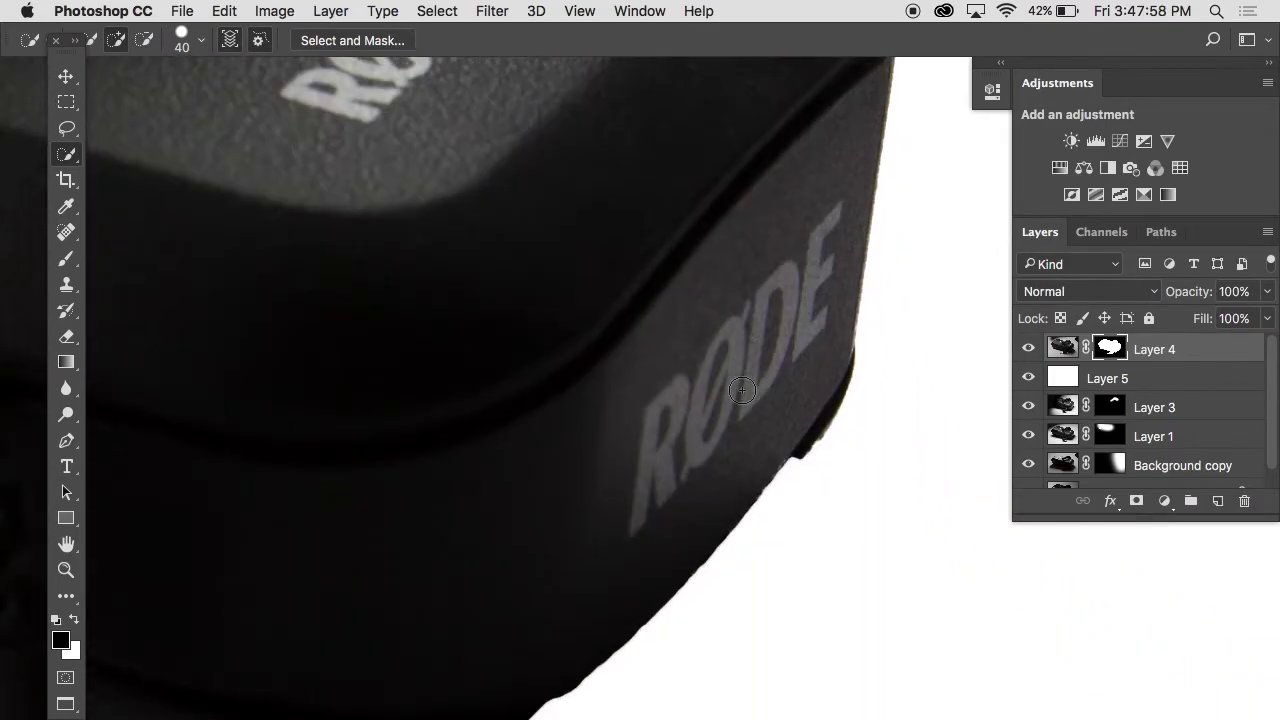
scroll(524, 517, "down", 5)
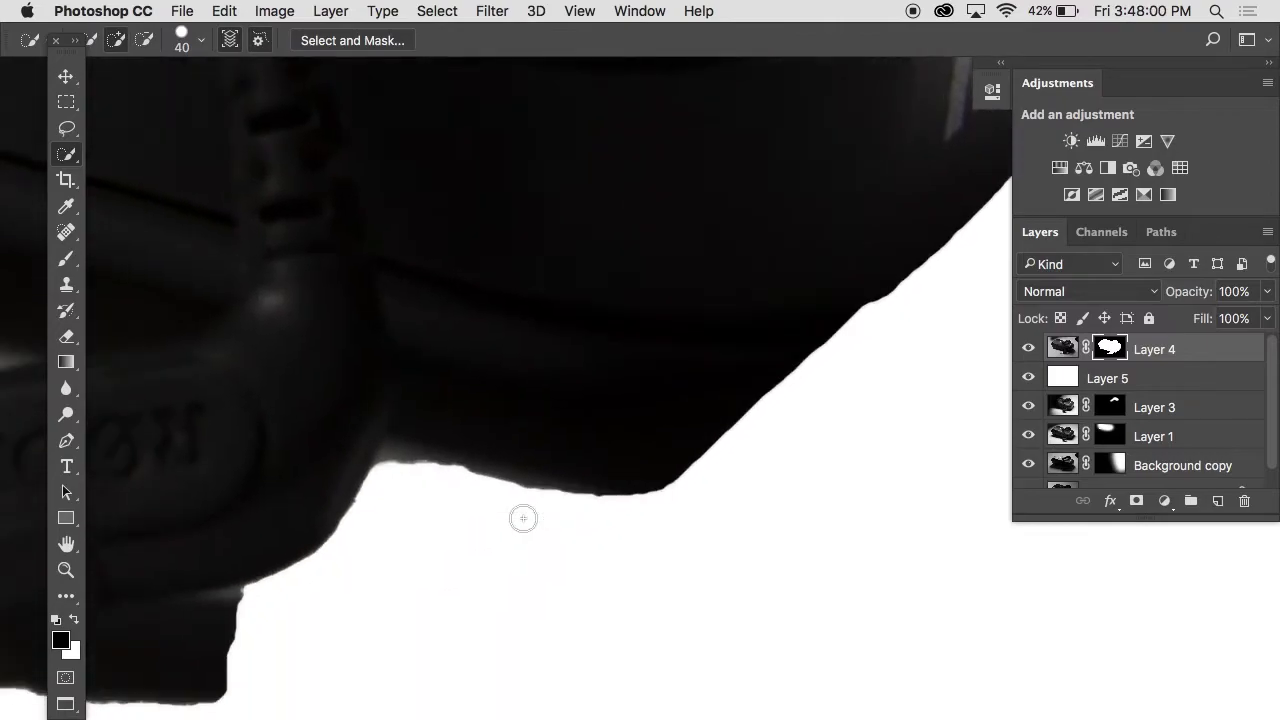
scroll(524, 517, "left", 4)
scroll(239, 424, "down", 3)
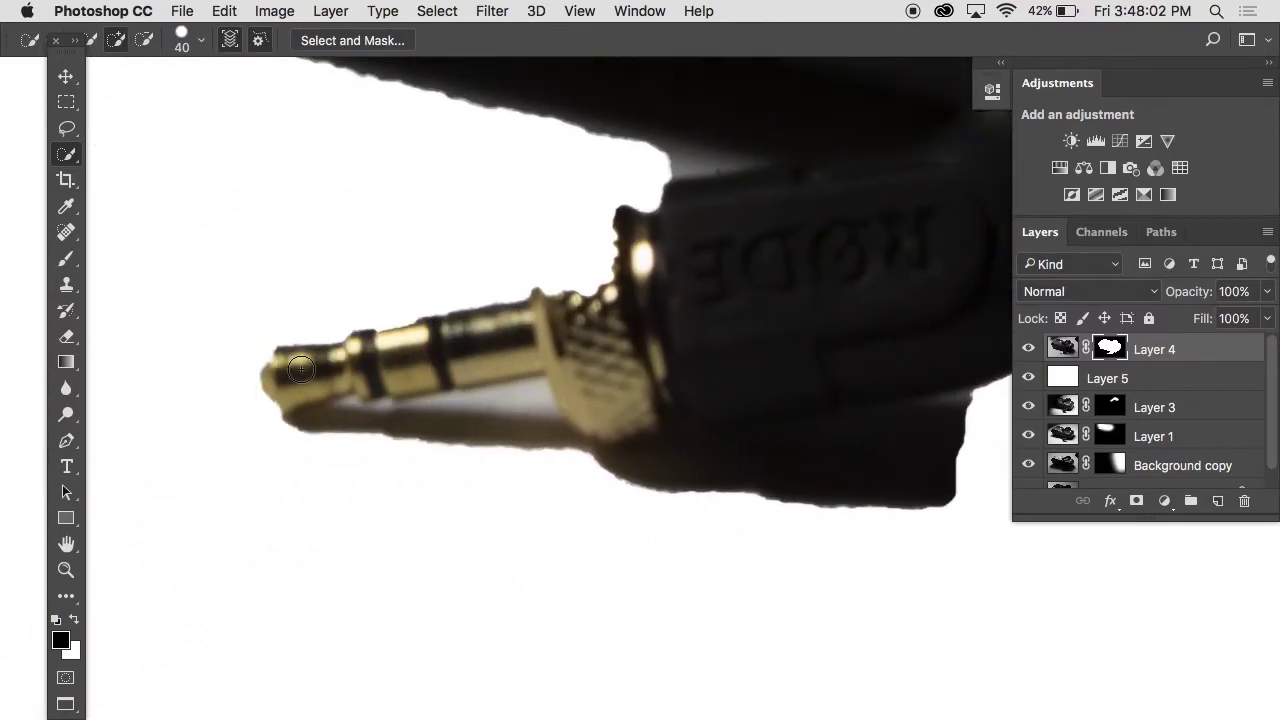
scroll(598, 317, "down", 4)
scroll(598, 317, "up", 10)
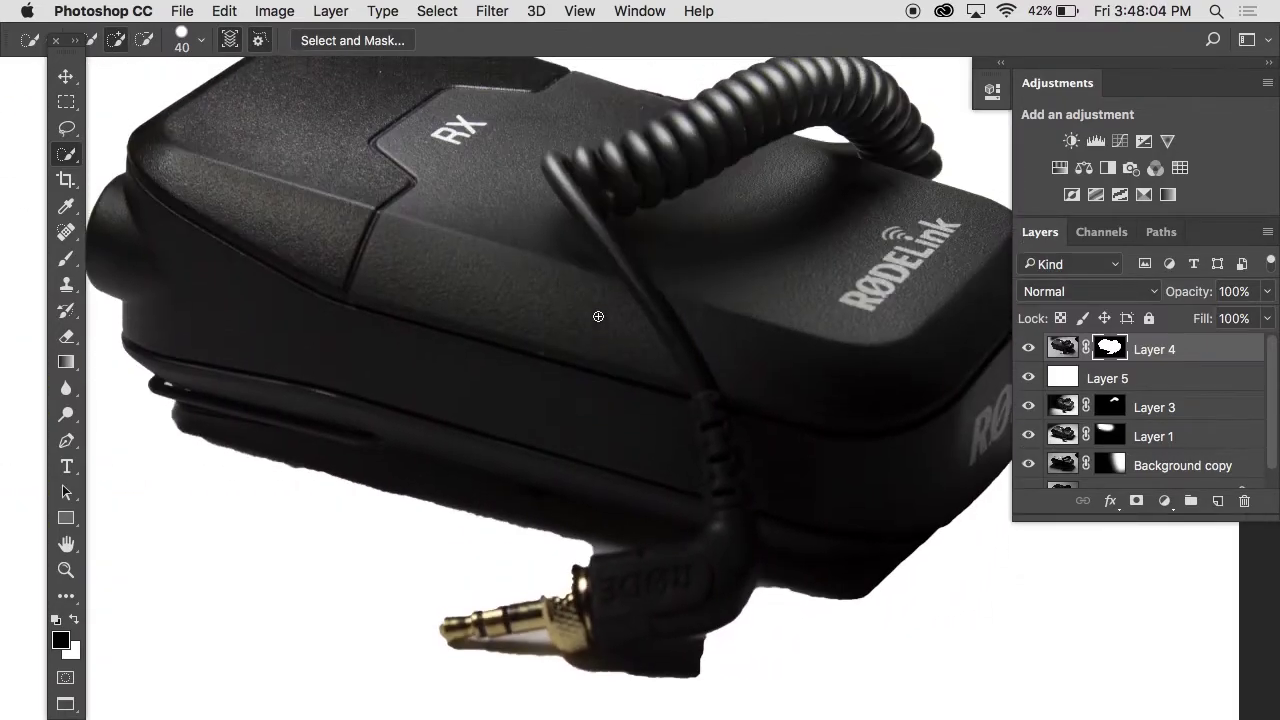
scroll(723, 284, "up", 3)
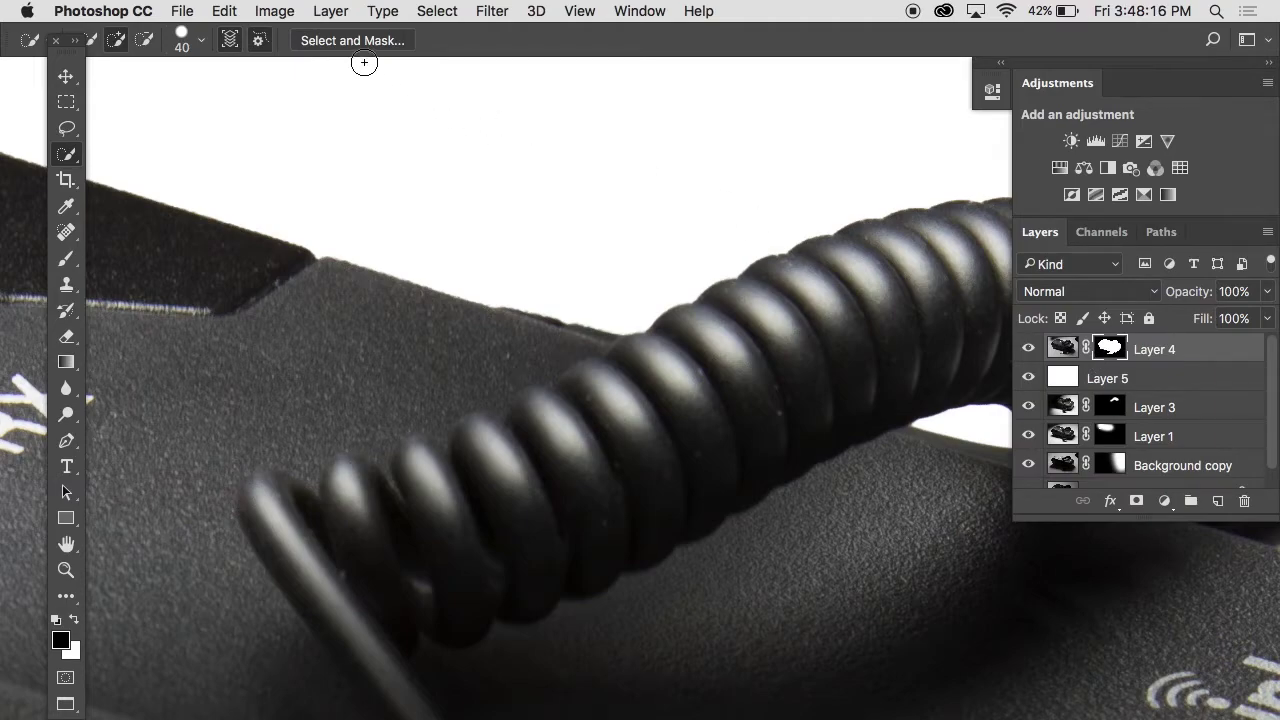
Step: Open Select and Mask for Layer 4's mask and set the Edge Detection radius to 2 px
left_click(452, 11)
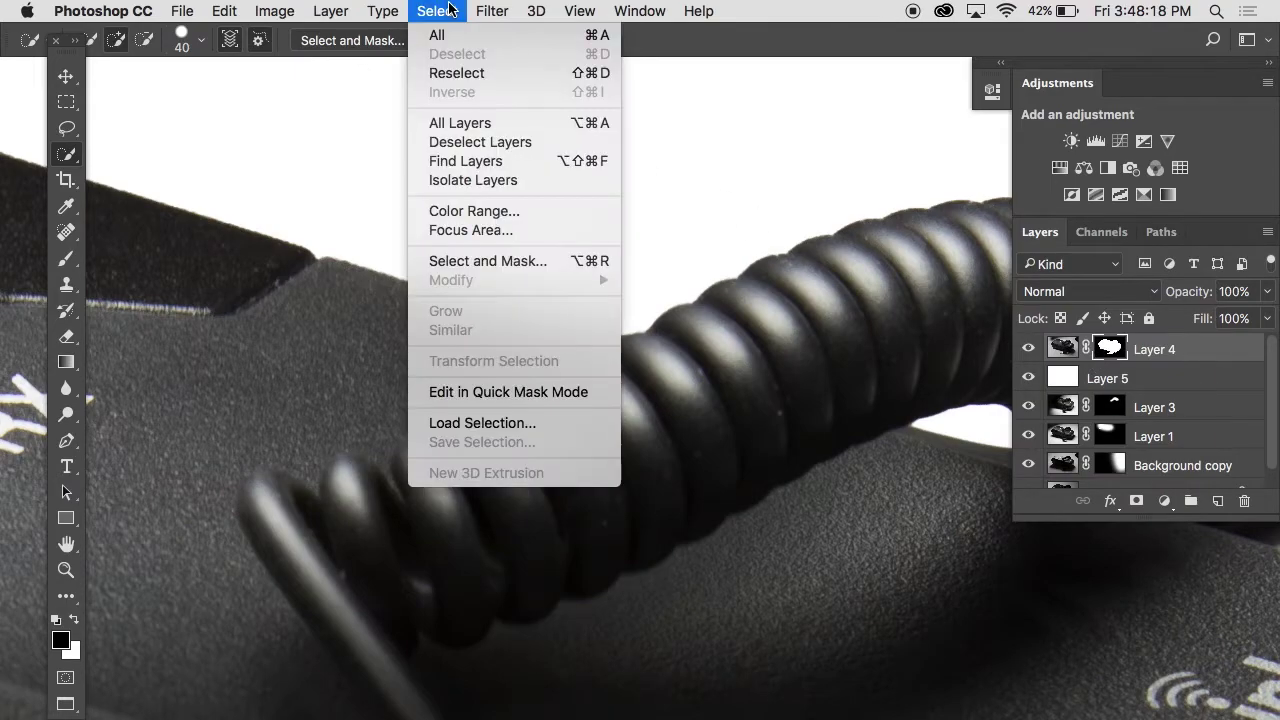
left_click(476, 262)
left_click_drag(634, 377, 437, 351)
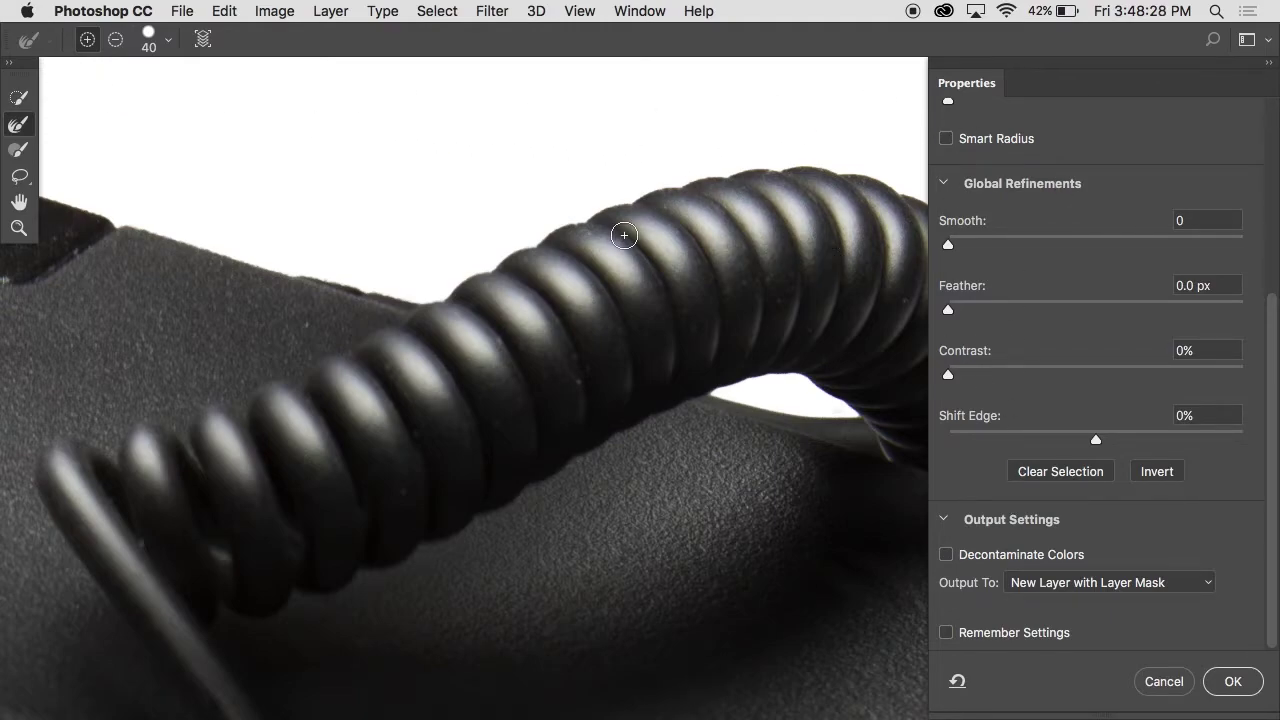
left_click_drag(756, 322, 443, 237)
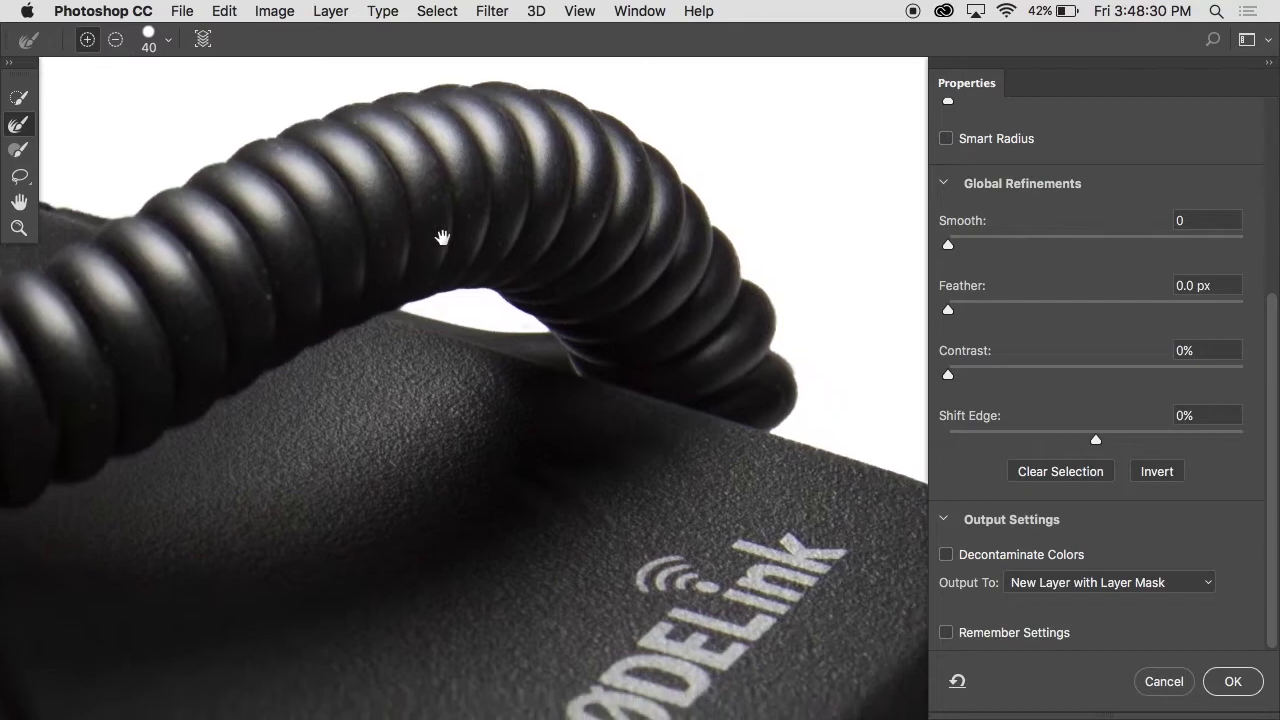
scroll(978, 242, "up", 5)
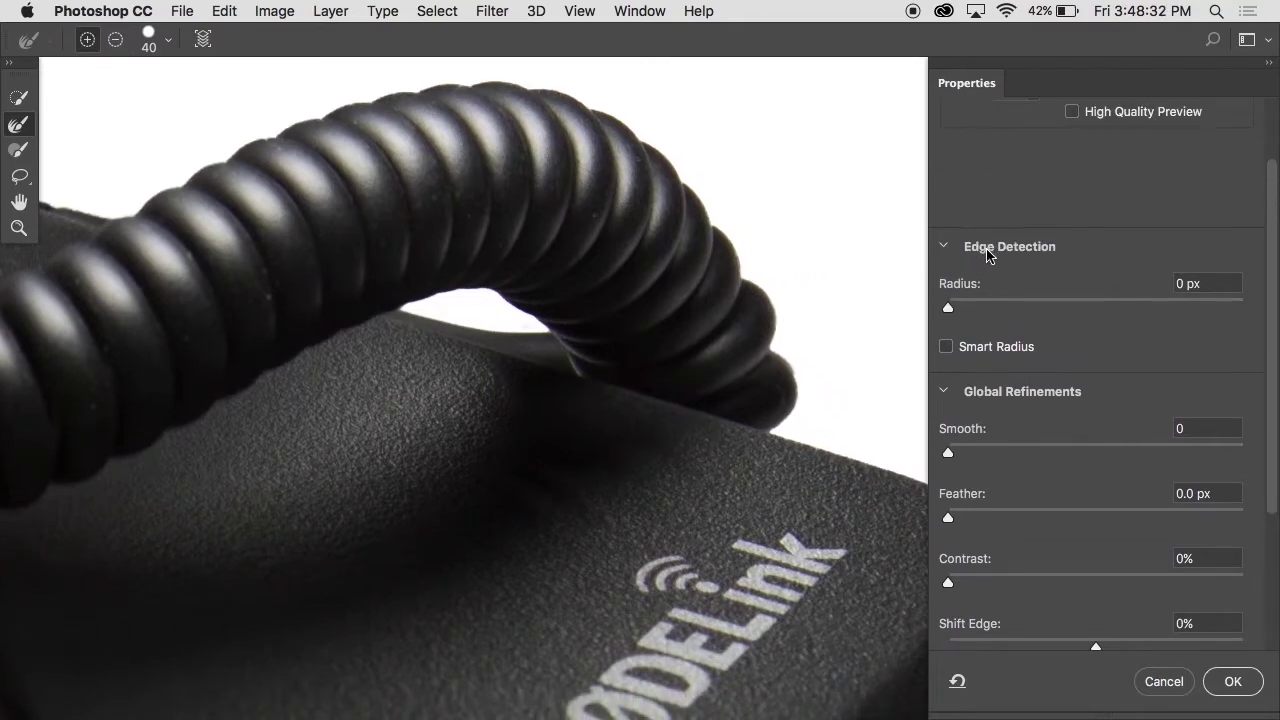
left_click(945, 247)
left_click(945, 247)
left_click_drag(948, 302, 976, 300)
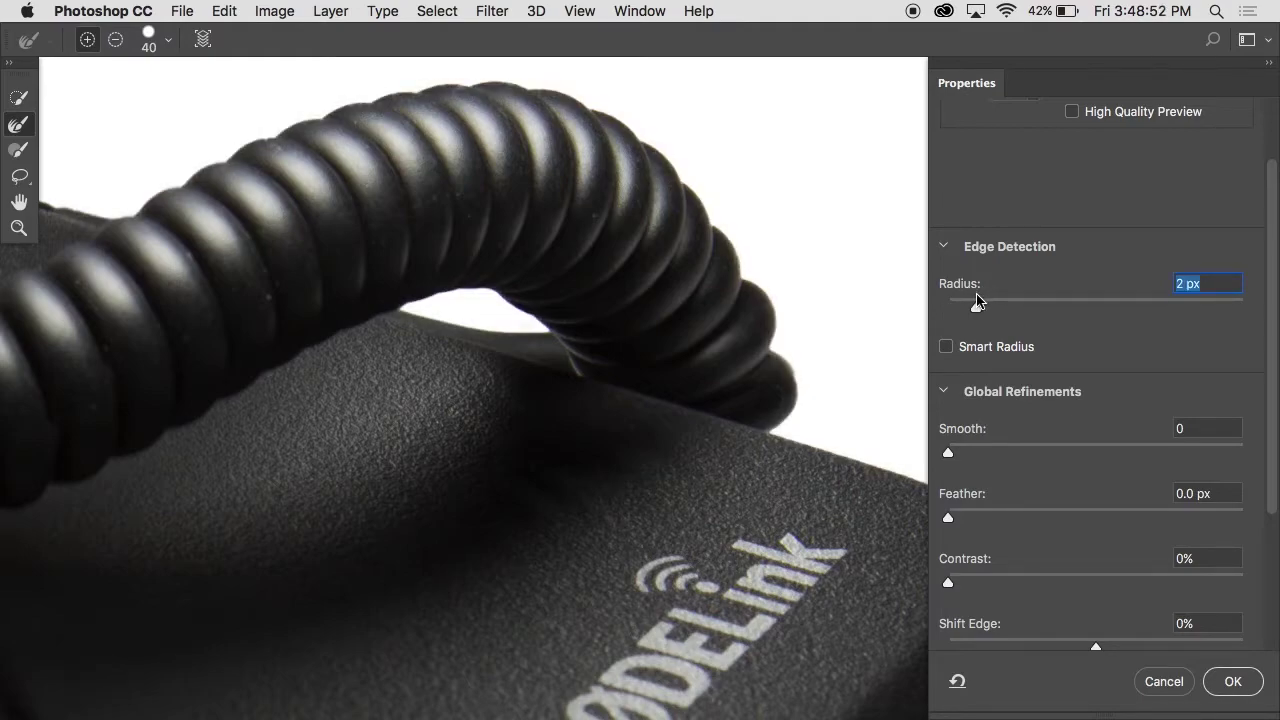
Step: Compare the refined edge with the original mask and set the Edge Detection radius to 3 px
scroll(1050, 195, "up", 3)
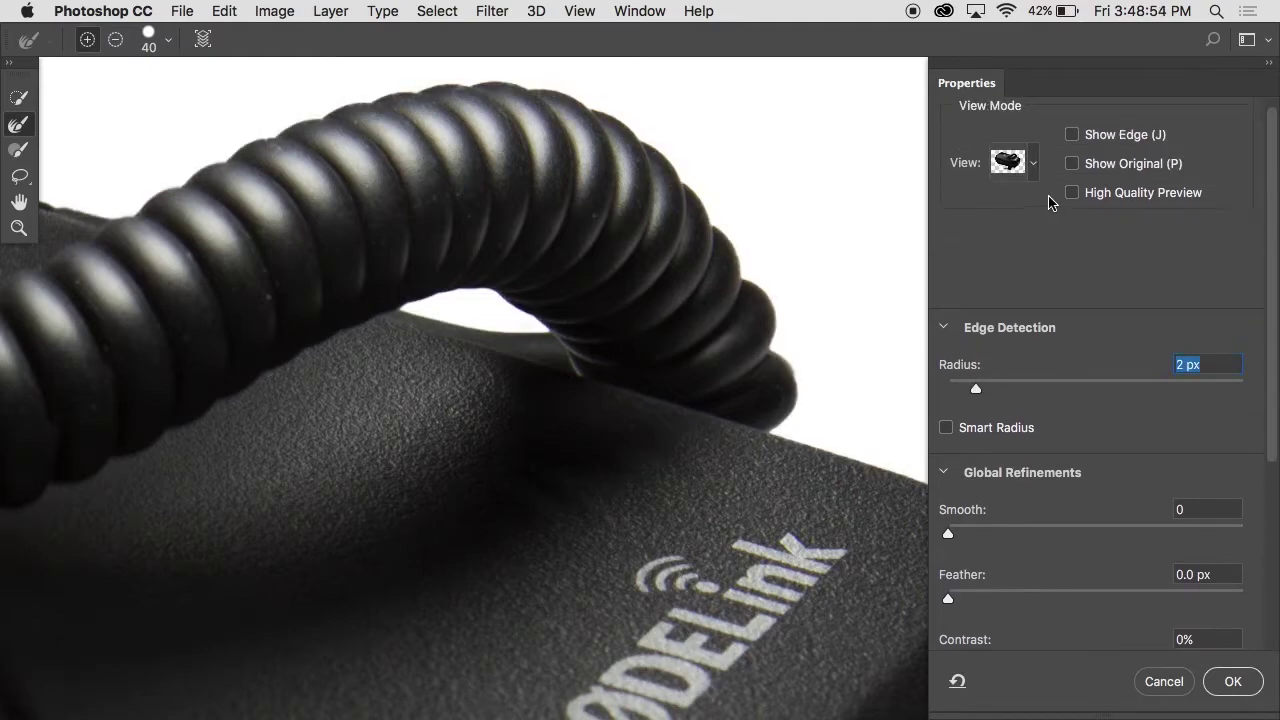
left_click(1072, 164)
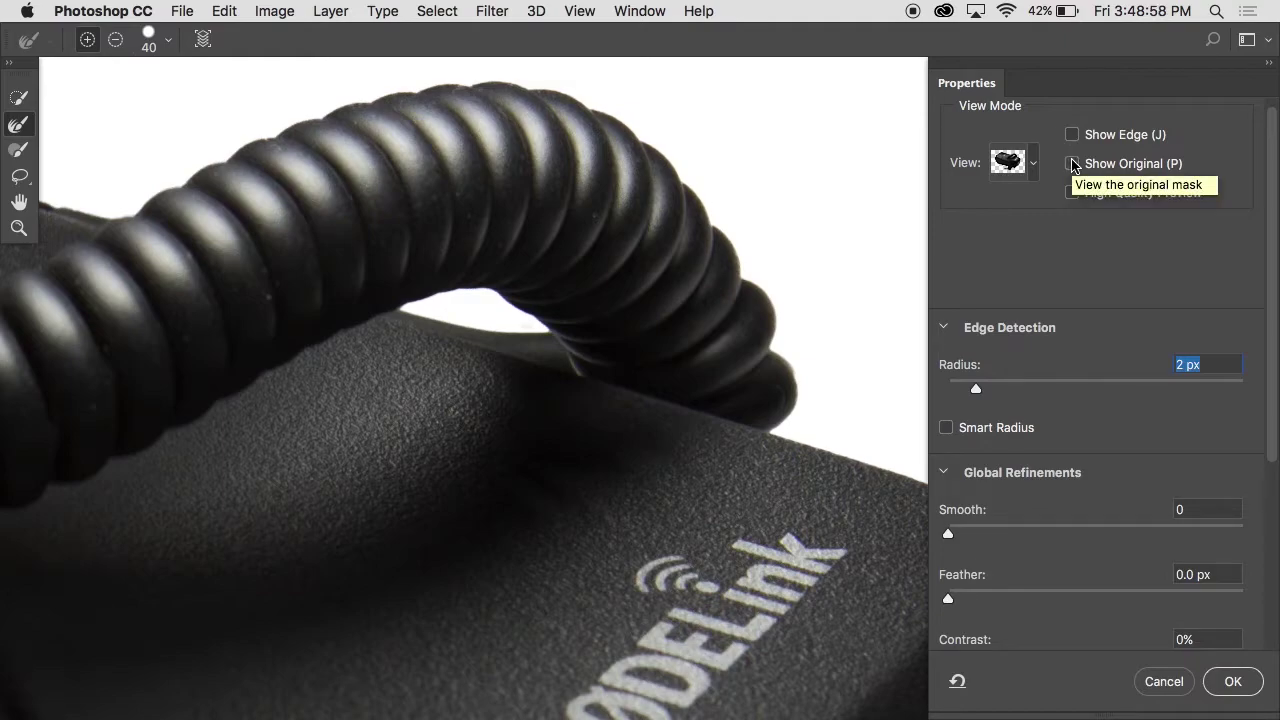
left_click(990, 390)
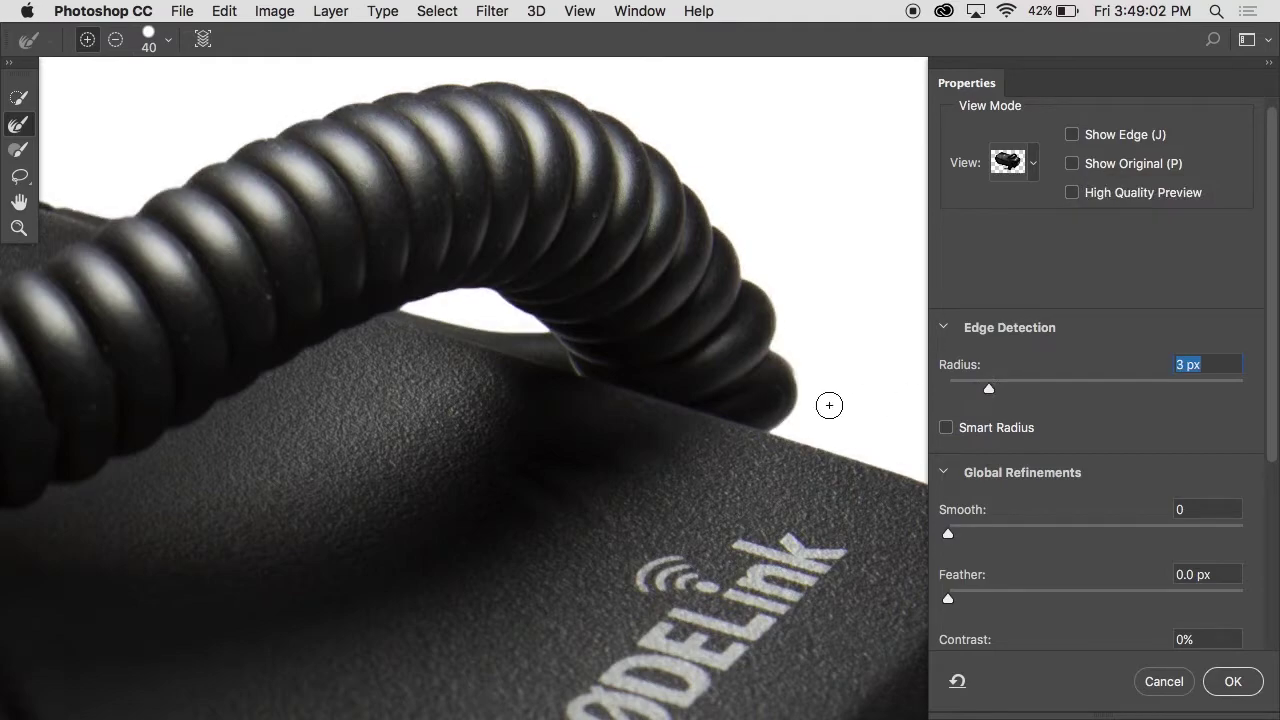
Step: Examine the mask's edge around the receiver, coiled cable and belt clip, showing the original mask for comparison
scroll(829, 404, "down", 5)
scroll(829, 404, "right", 5)
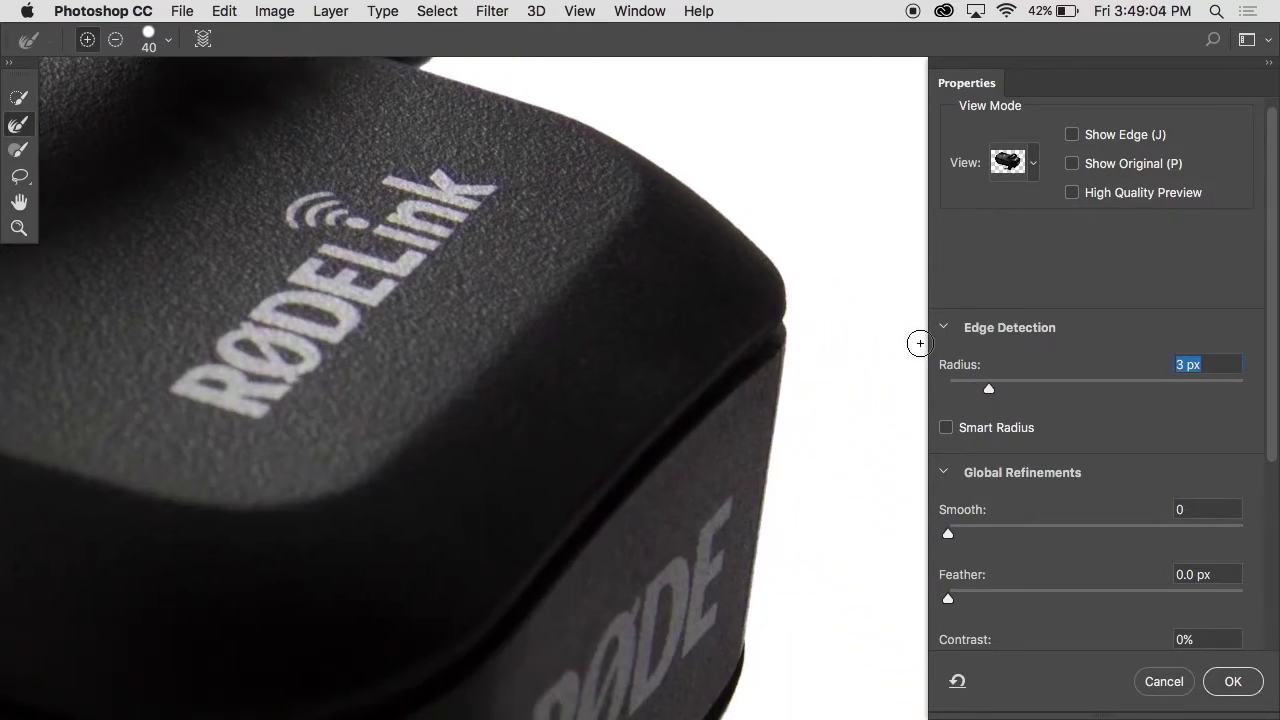
scroll(840, 386, "down", 5)
left_click(1072, 163)
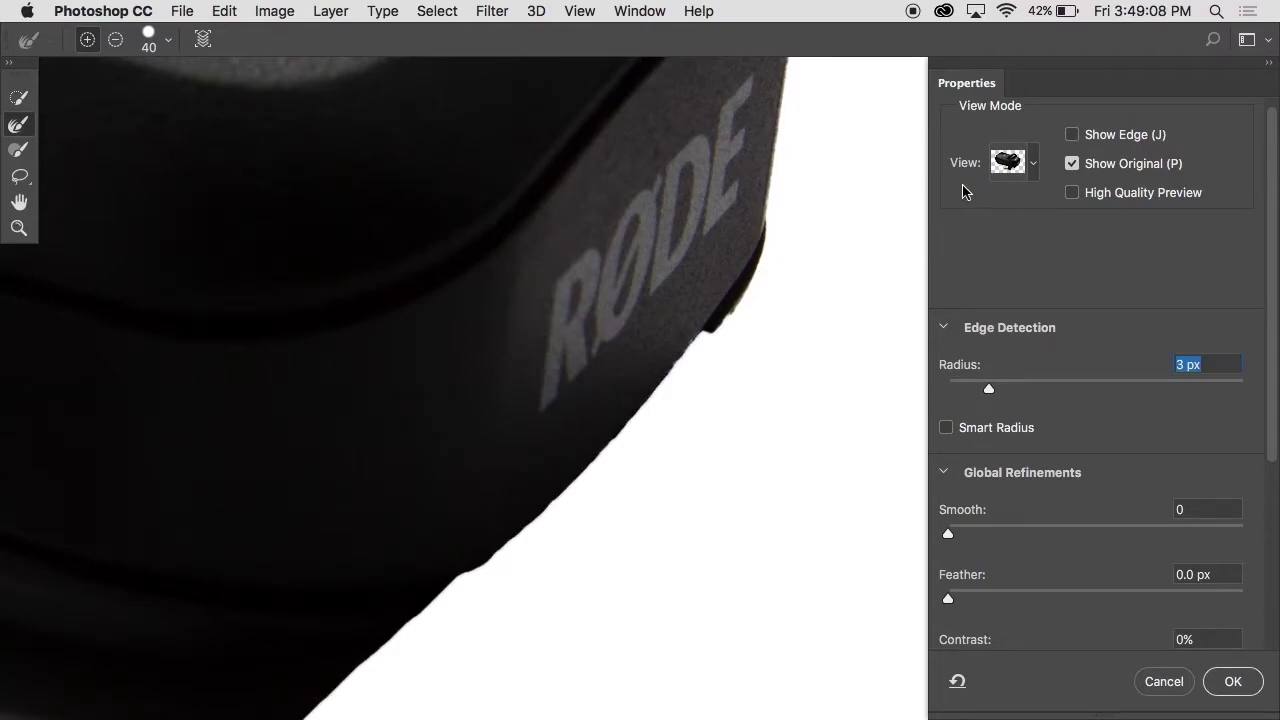
scroll(777, 217, "up", 8)
scroll(779, 219, "up", 10)
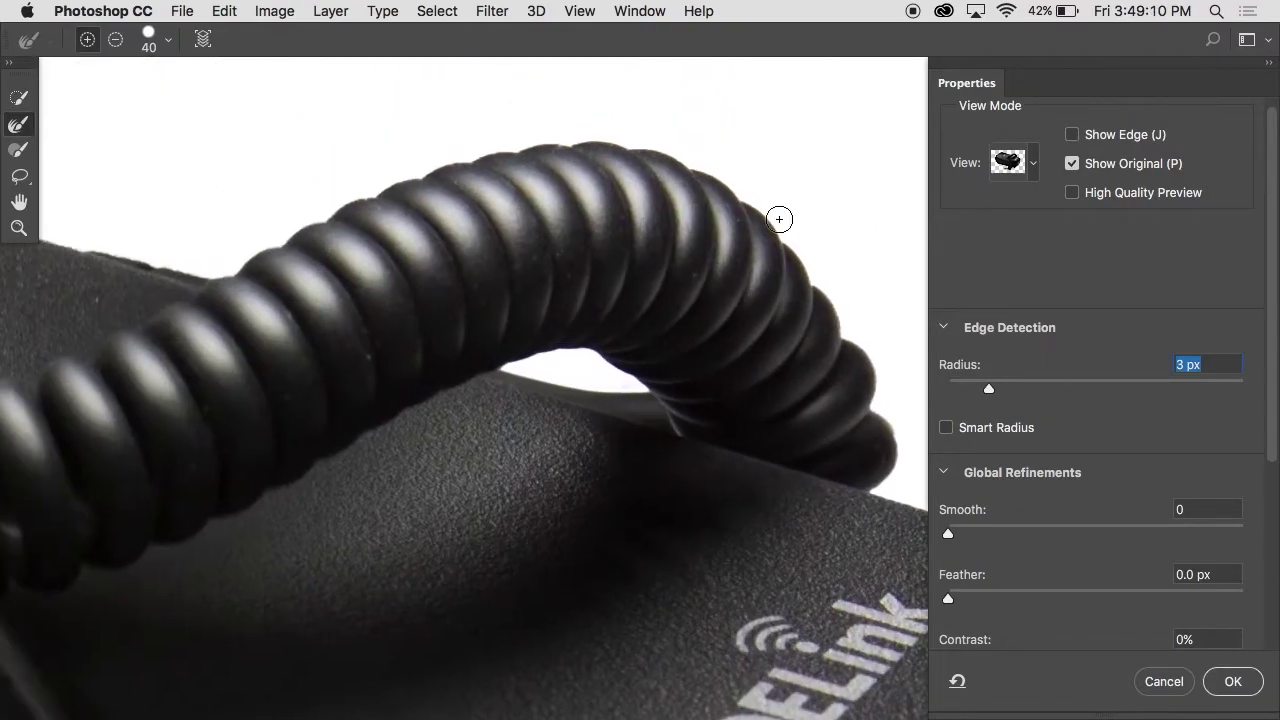
scroll(779, 219, "up", 8)
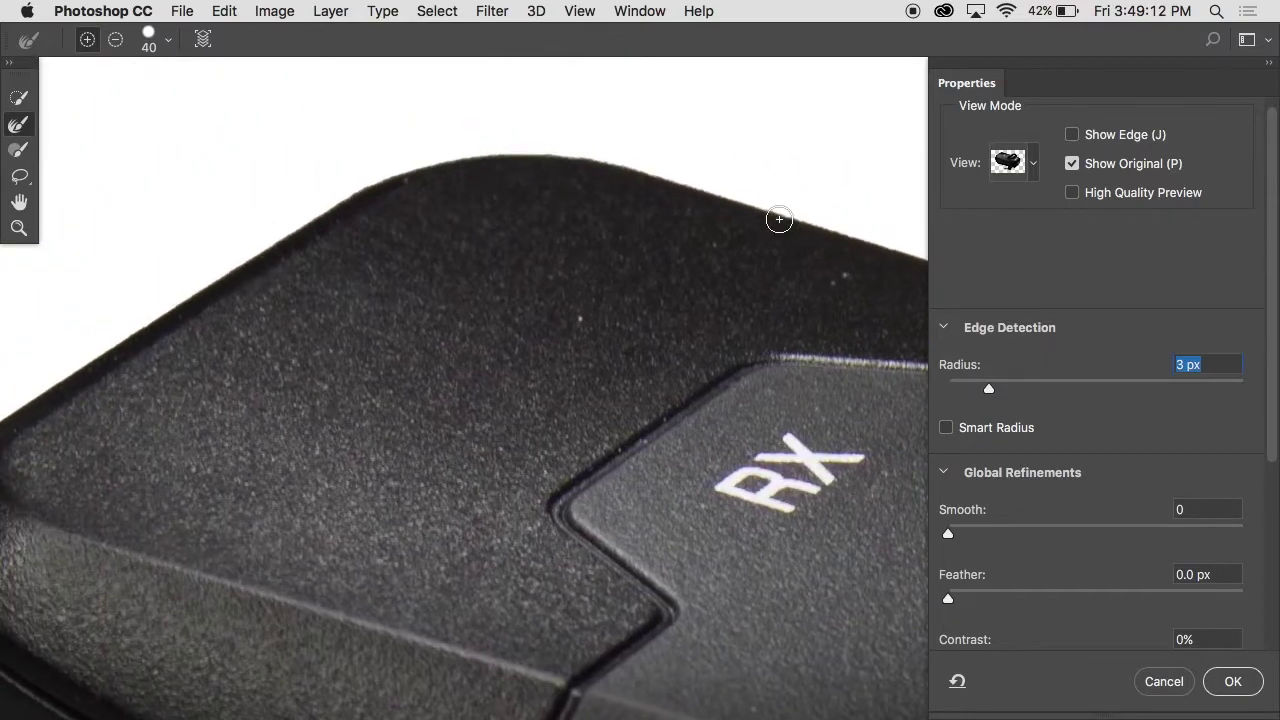
scroll(424, 402, "down", 10)
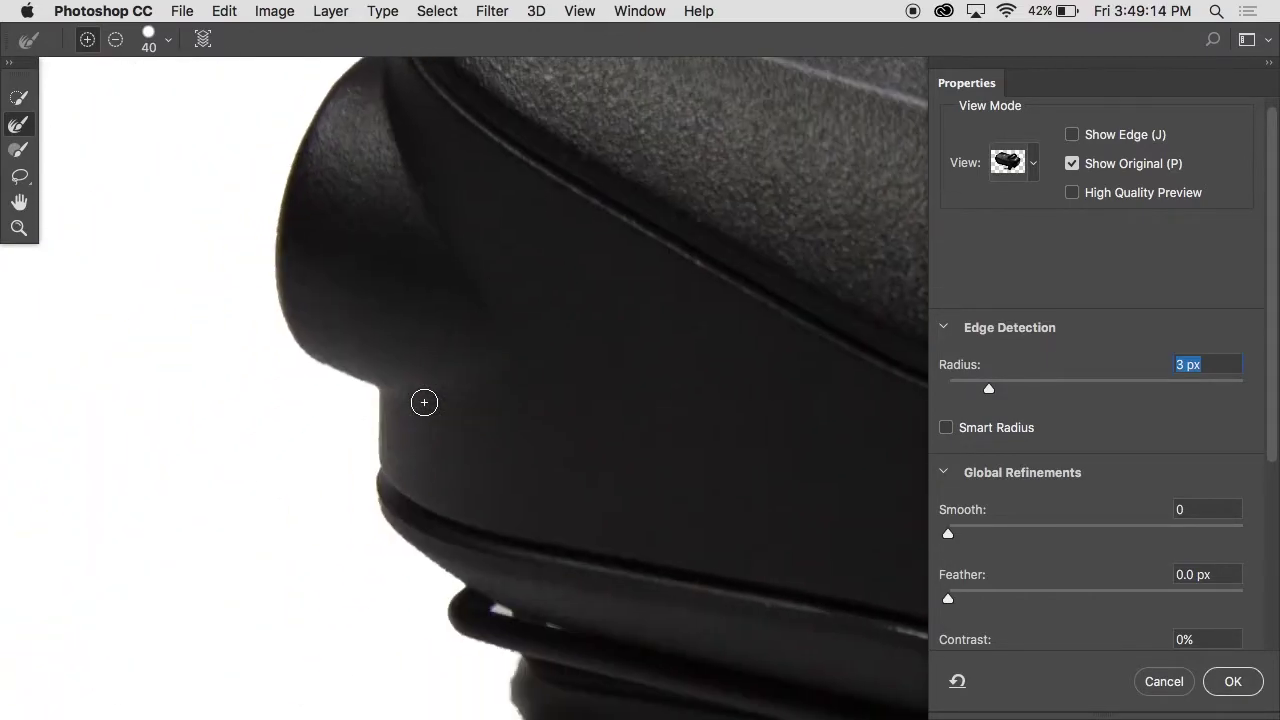
scroll(424, 402, "right", 5)
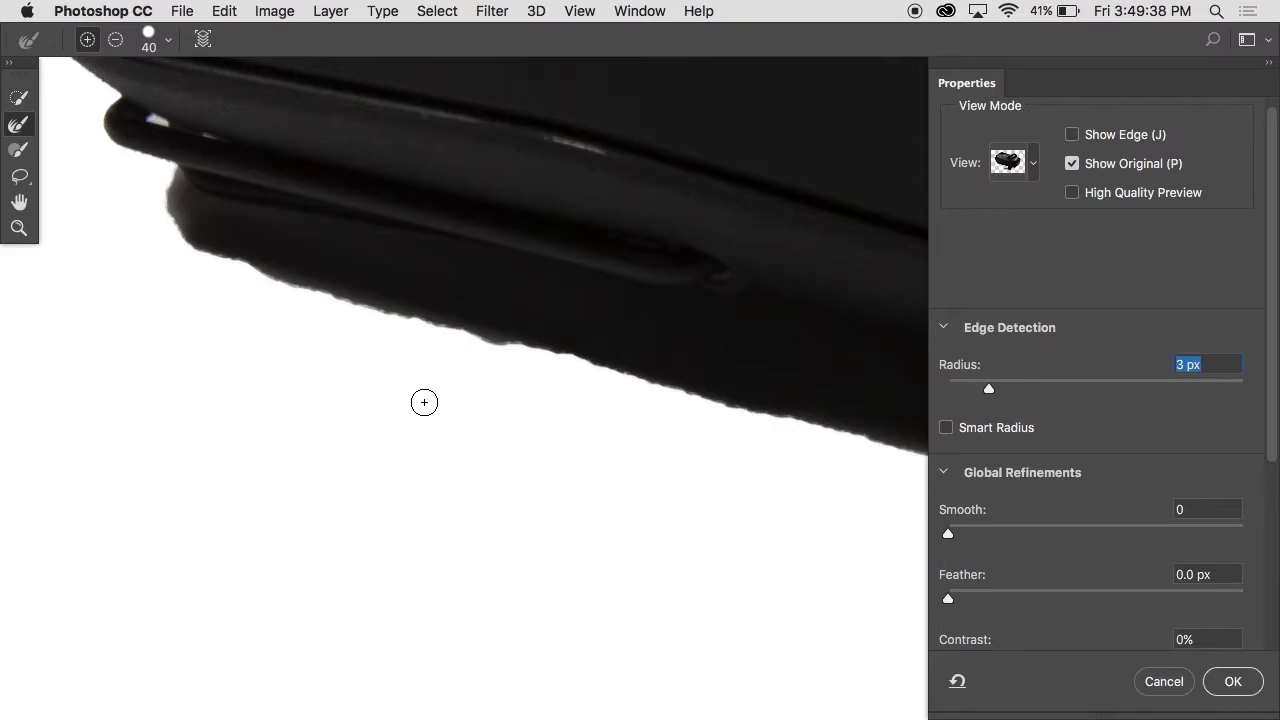
Step: Cancel the Select and Mask refinement and undo the creation of Layer 4's mask
left_click(1148, 681)
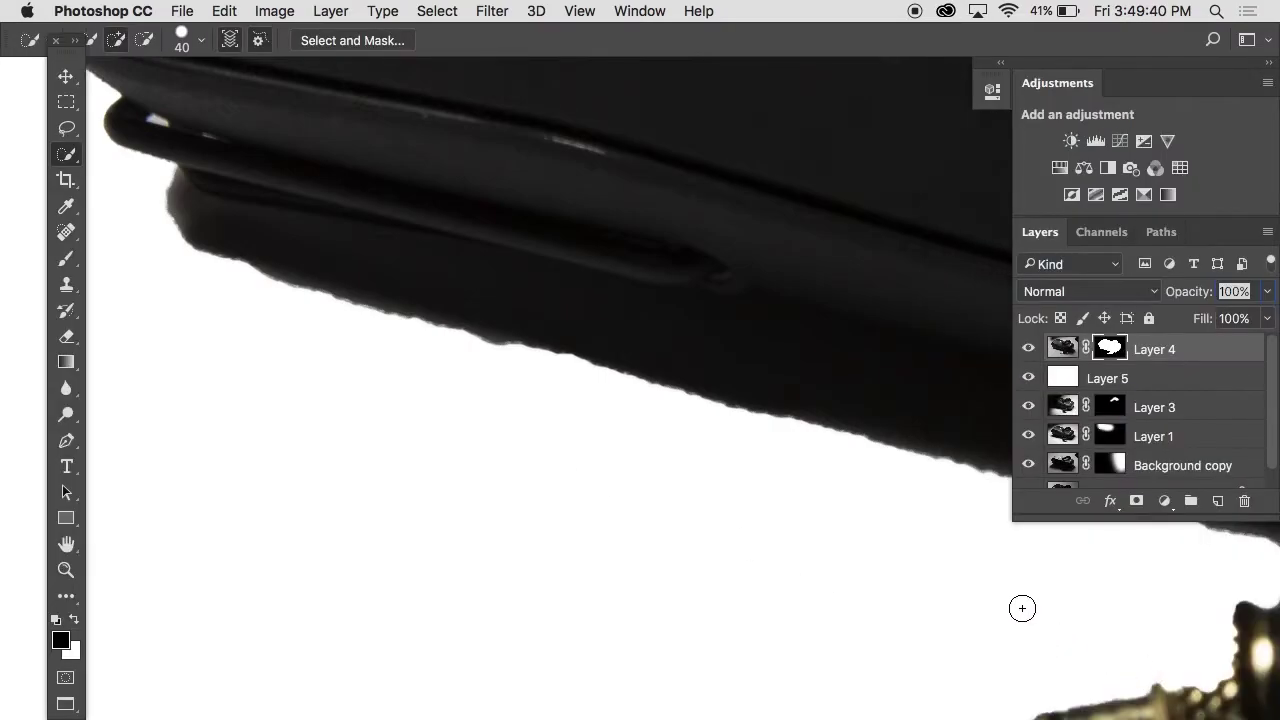
key("ctrl+z")
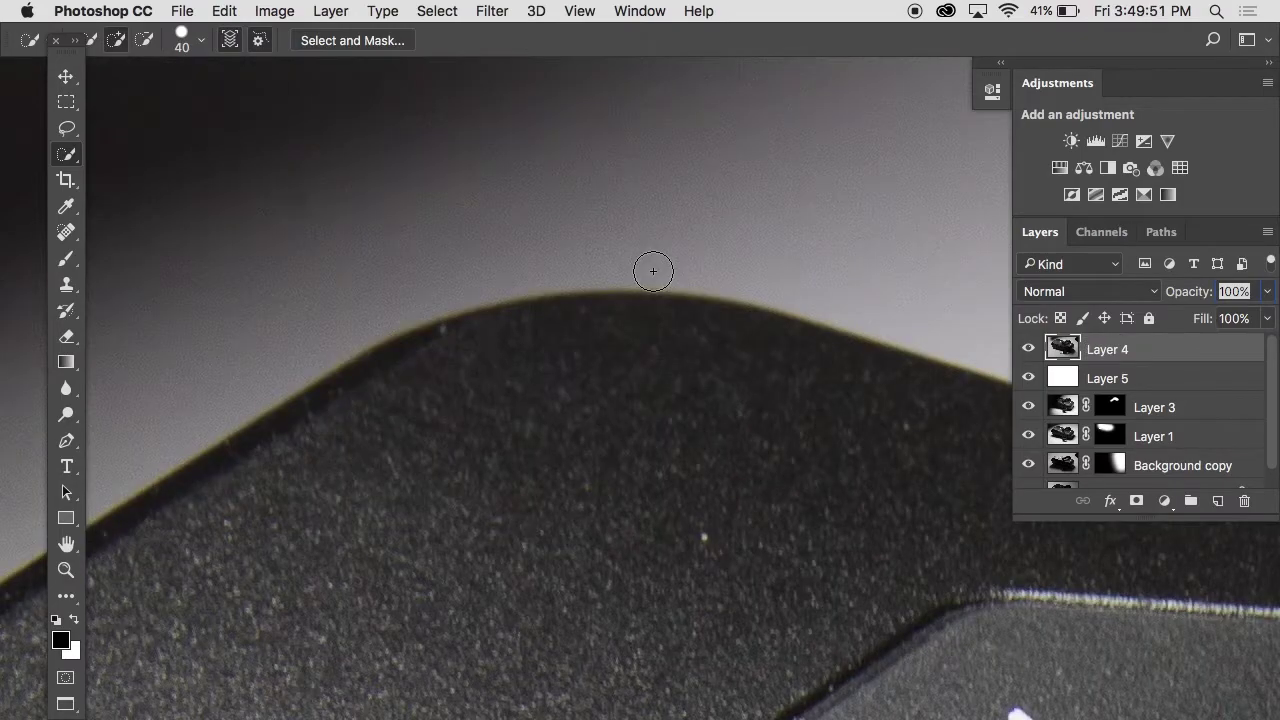
Step: Add a white mask to Layer 4 and paint a short black stroke on it above the receiver's top corner with a small Brush
key("b")
key("bracketleft")
key("bracketleft")
key("bracketleft")
key("bracketleft")
key("bracketleft")
key("bracketleft")
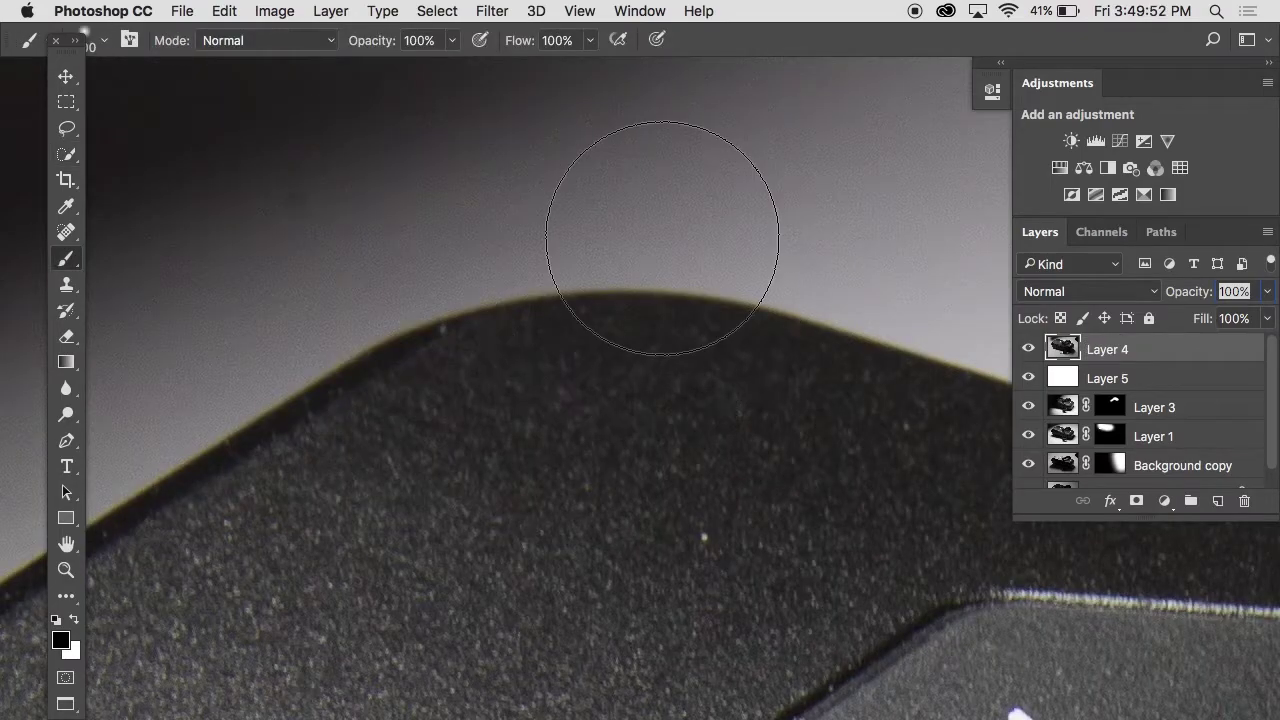
key("bracketleft")
key("bracketleft")
key("bracketleft")
key("bracketleft")
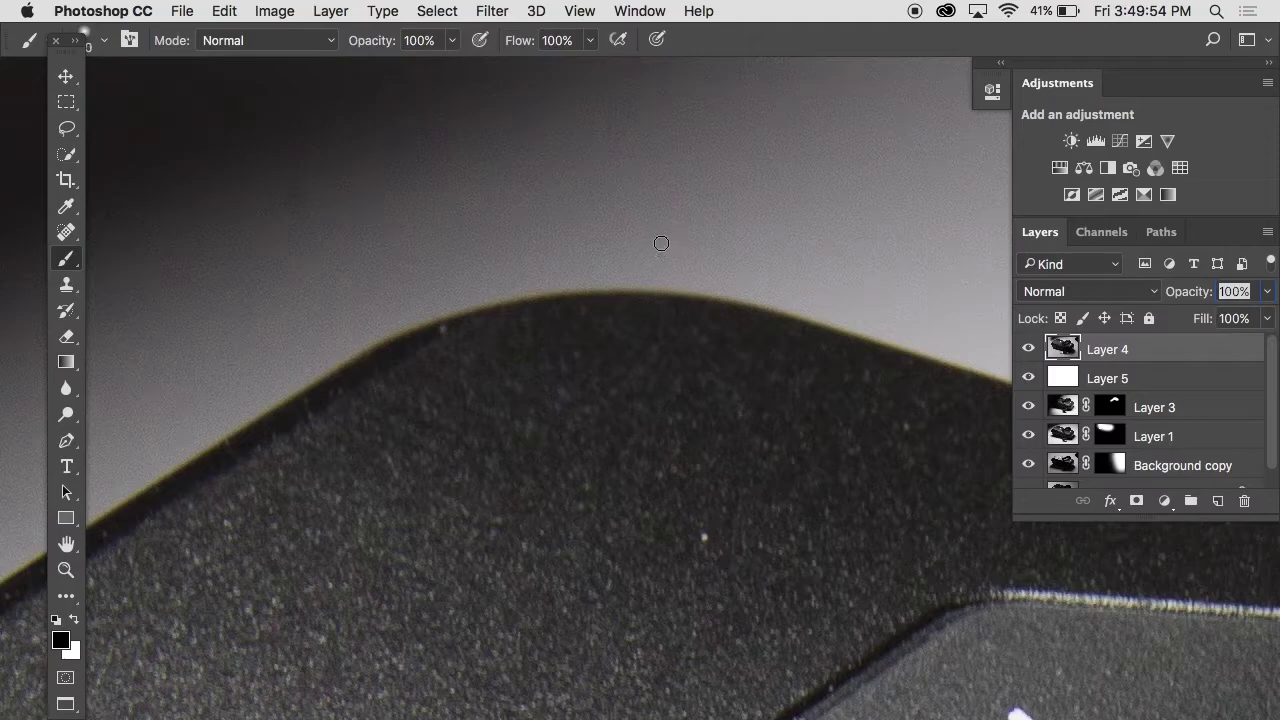
left_click_drag(745, 270, 560, 255)
key("ctrl+z")
left_click(1136, 500)
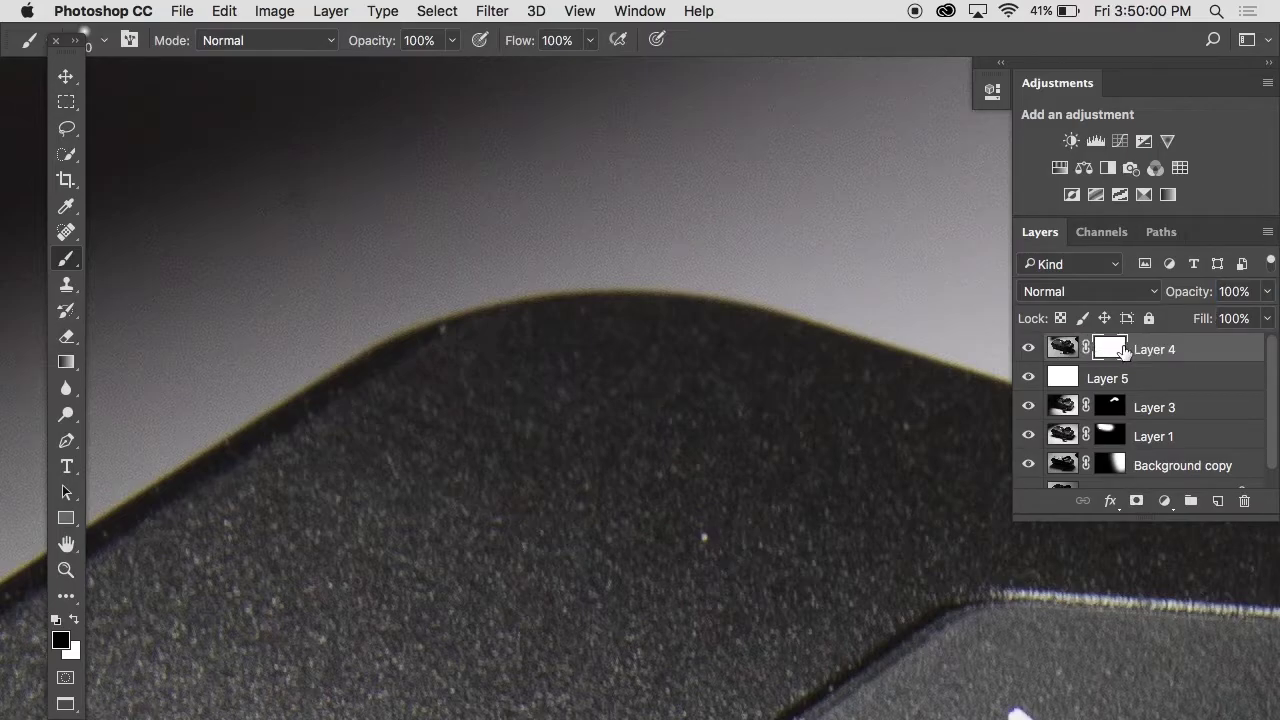
left_click_drag(741, 261, 531, 268)
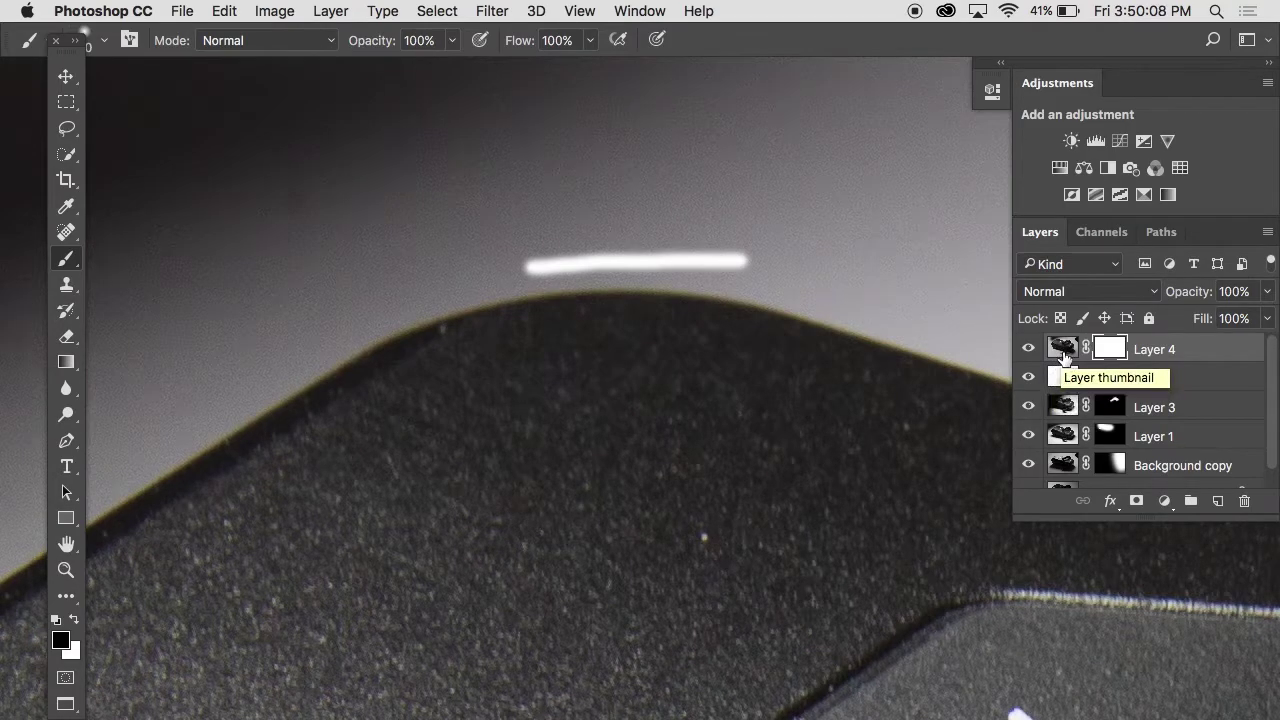
Step: Paint a short white stroke directly on Layer 4's image beside the masked stroke for comparison
left_click(1063, 353)
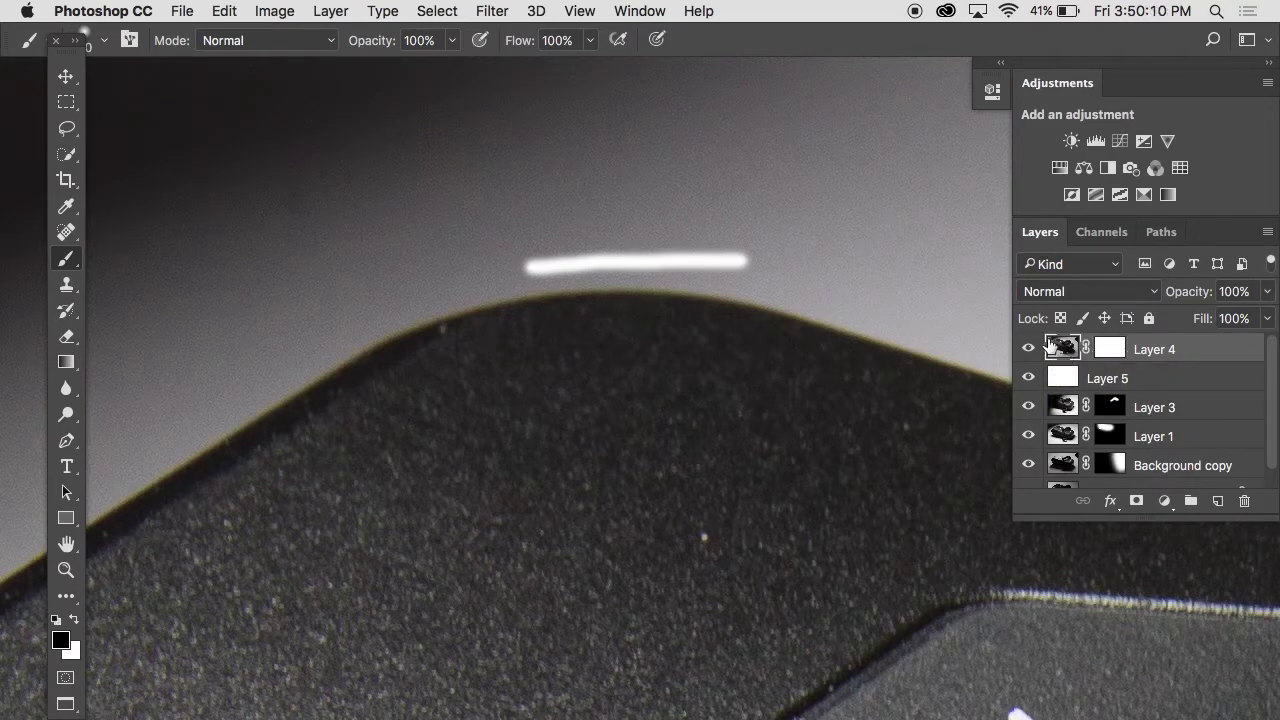
key("x")
left_click_drag(509, 278, 368, 302)
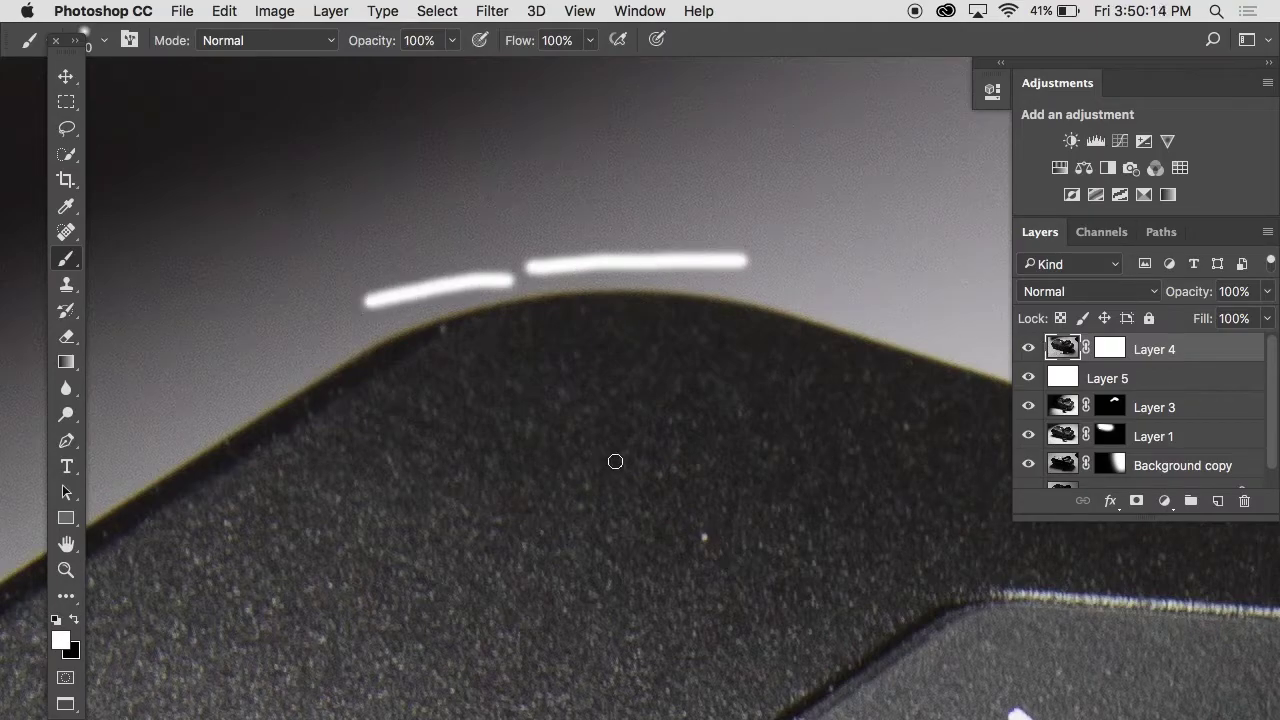
Step: View Layer 4's mask, and hide Layer 5 and all the layers beneath it
left_click(1112, 350, "alt")
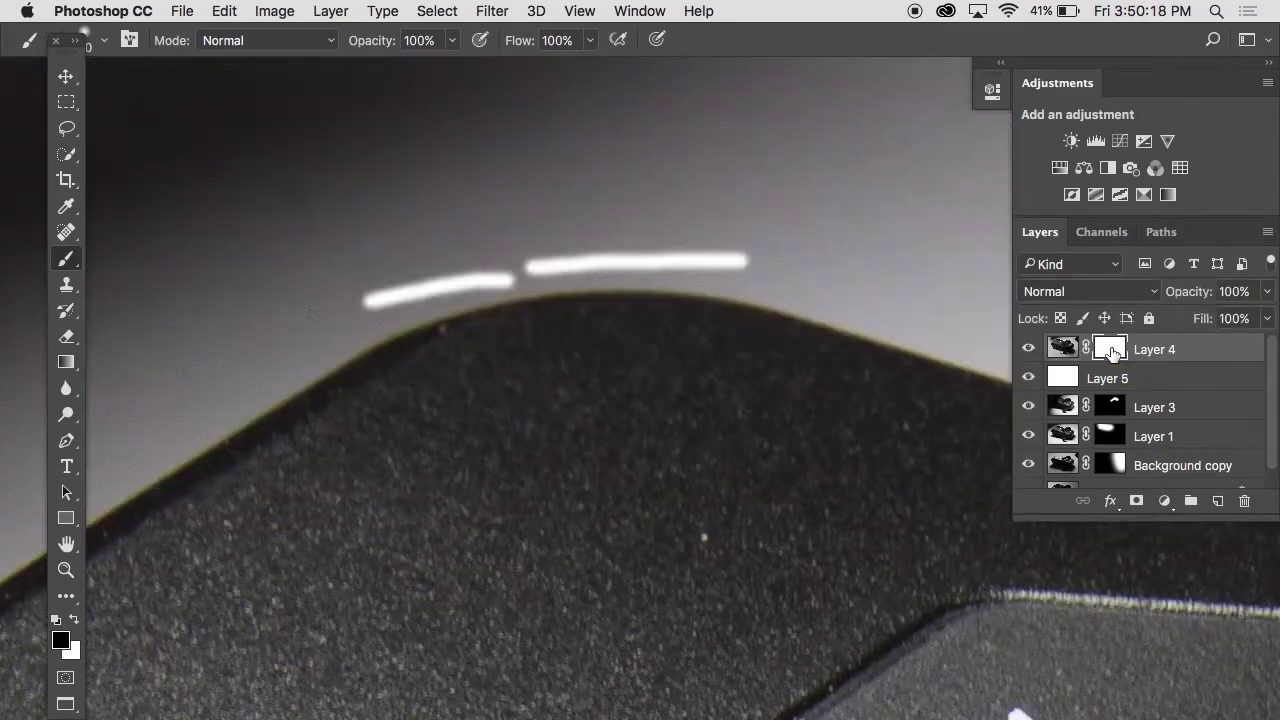
left_click(1112, 352, "alt")
left_click_drag(1032, 404, 1029, 531)
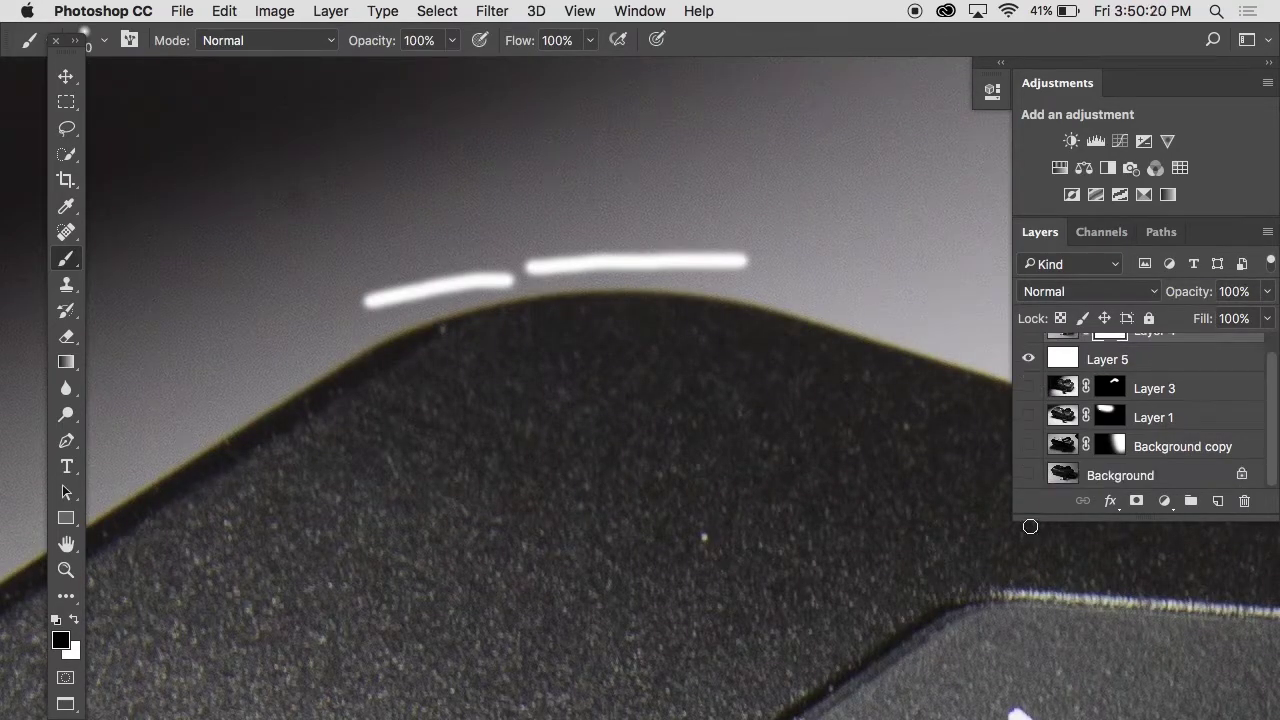
left_click(1032, 356)
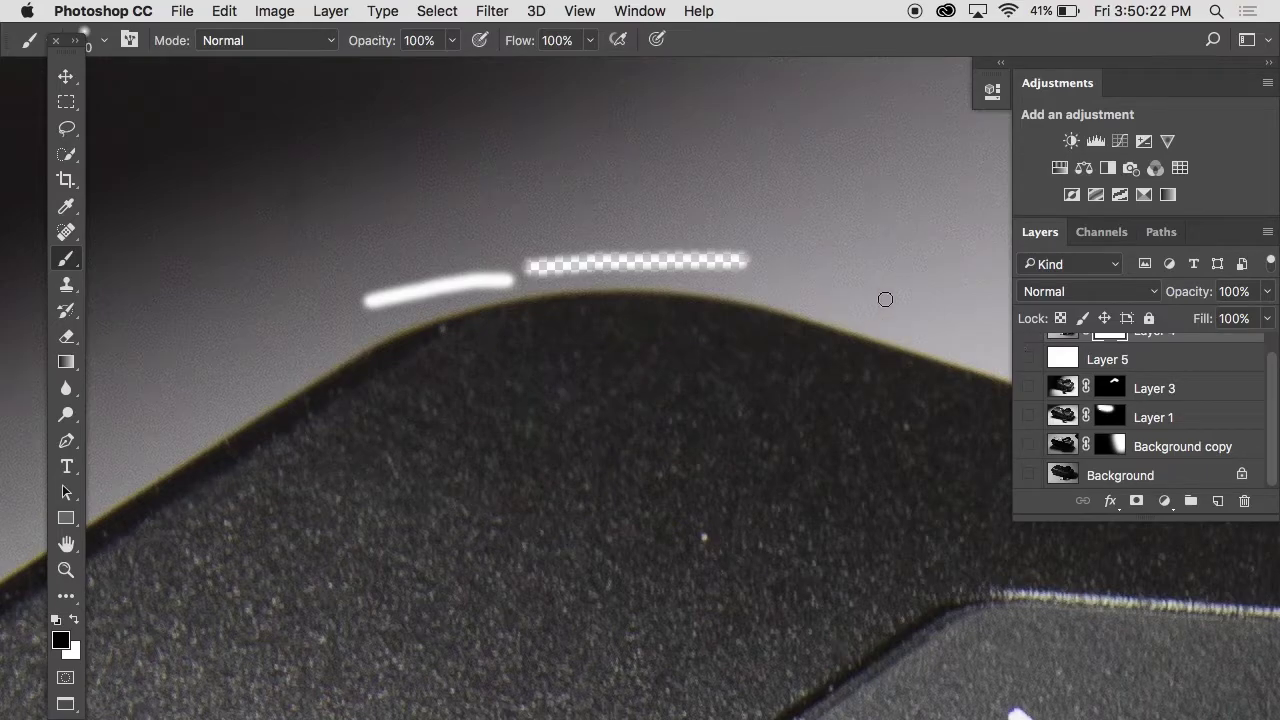
Step: Compare Layer 4 with its mask disabled and enabled, and show white Layer 5 again
scroll(1040, 398, "up", 1)
left_click(1108, 348, "shift")
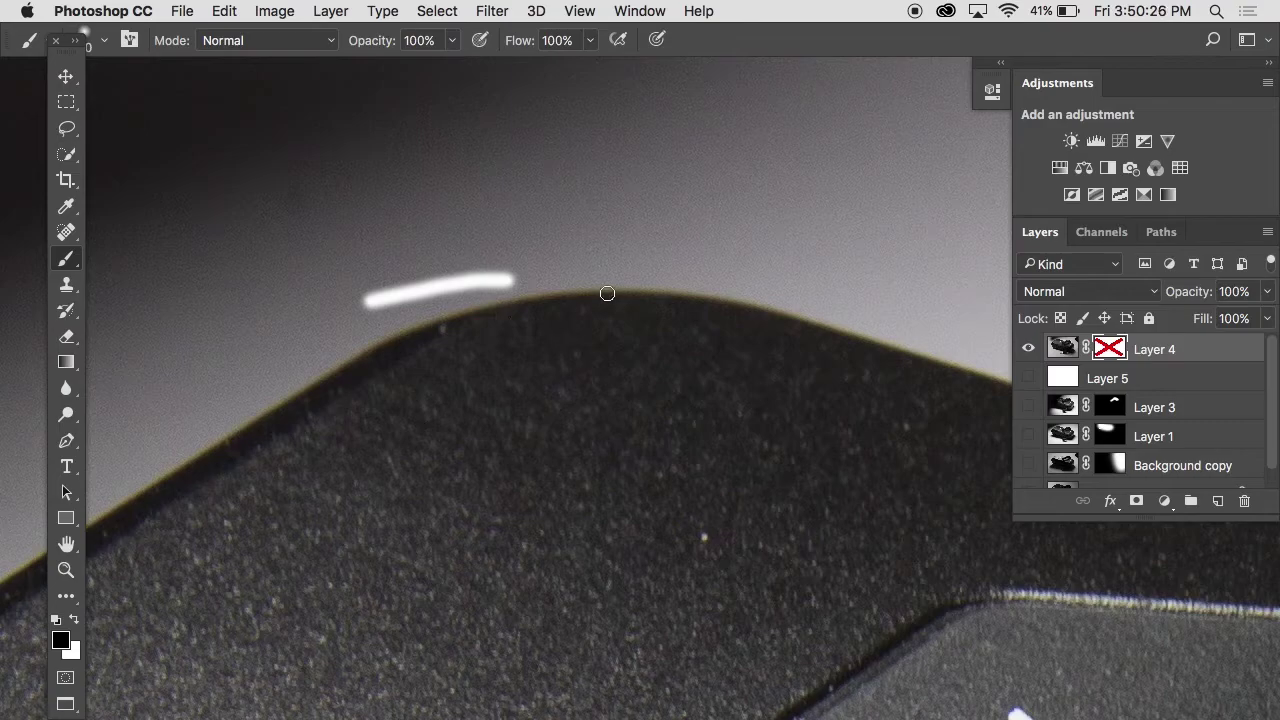
left_click(1099, 357, "shift")
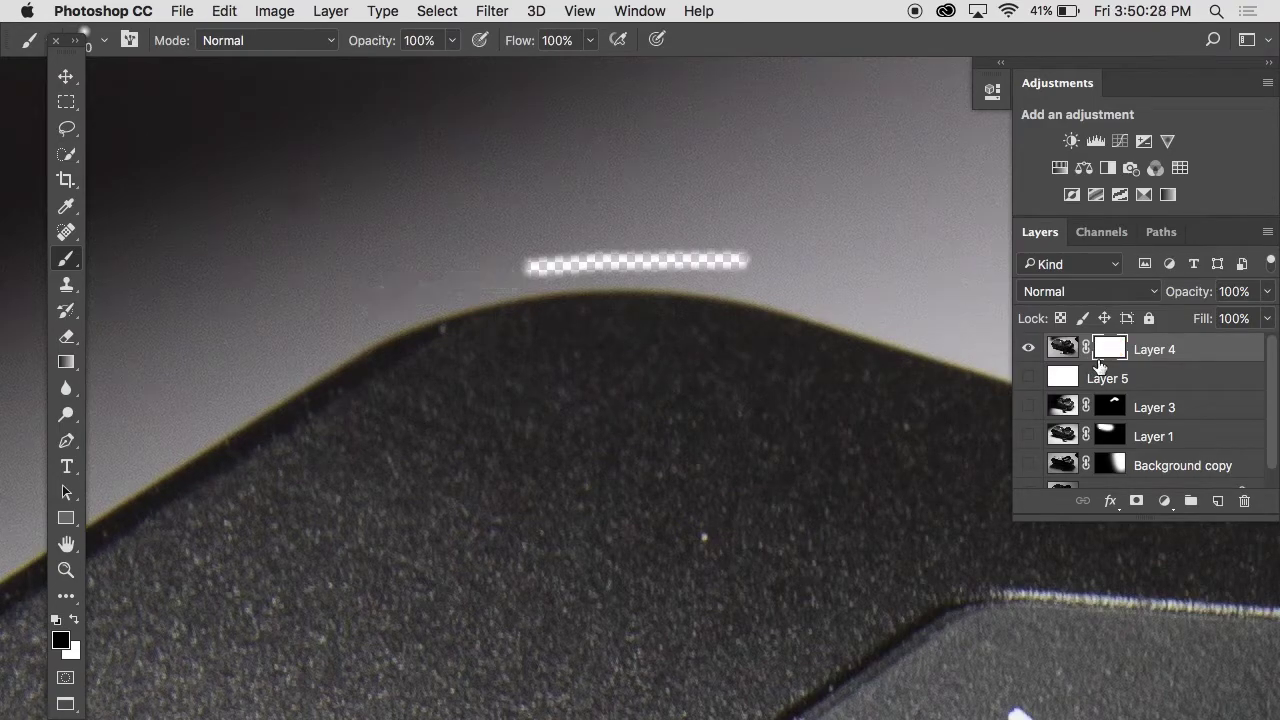
left_click(1030, 379)
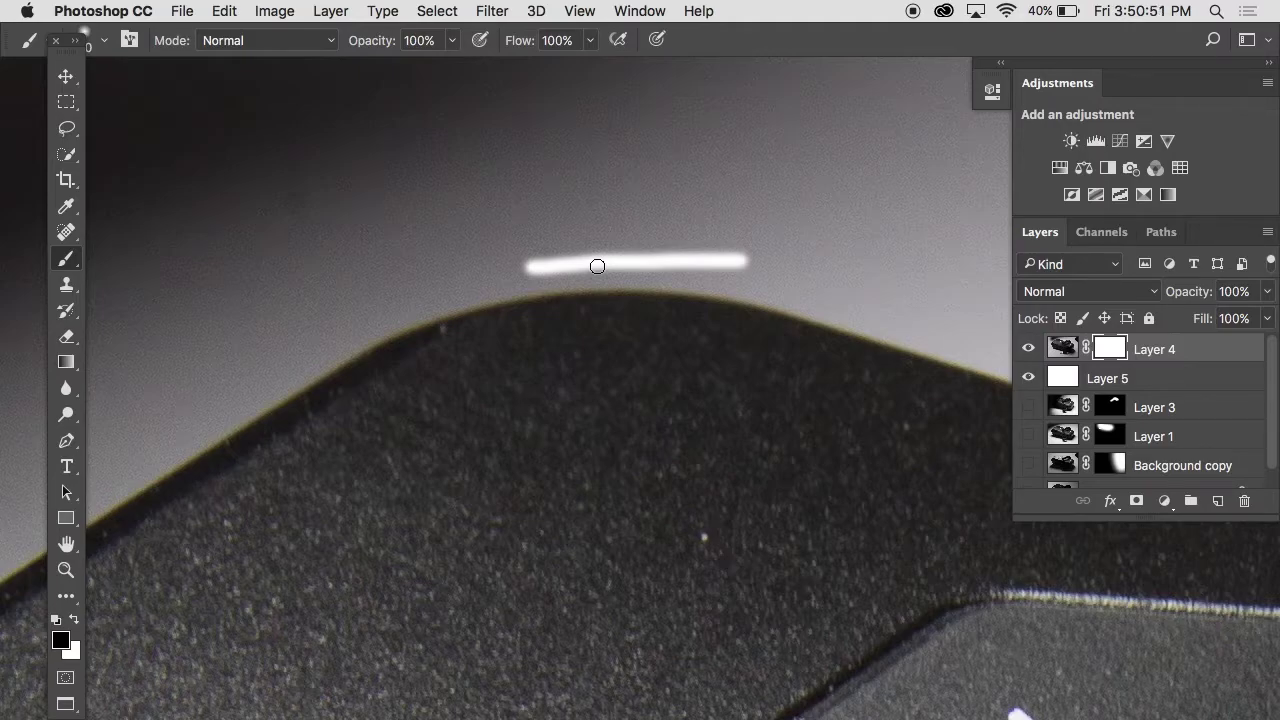
Step: Try to mask the background along the receiver's left corner edge with a freehand brush stroke
scroll(597, 266, "left", 10)
scroll(597, 266, "down", 7)
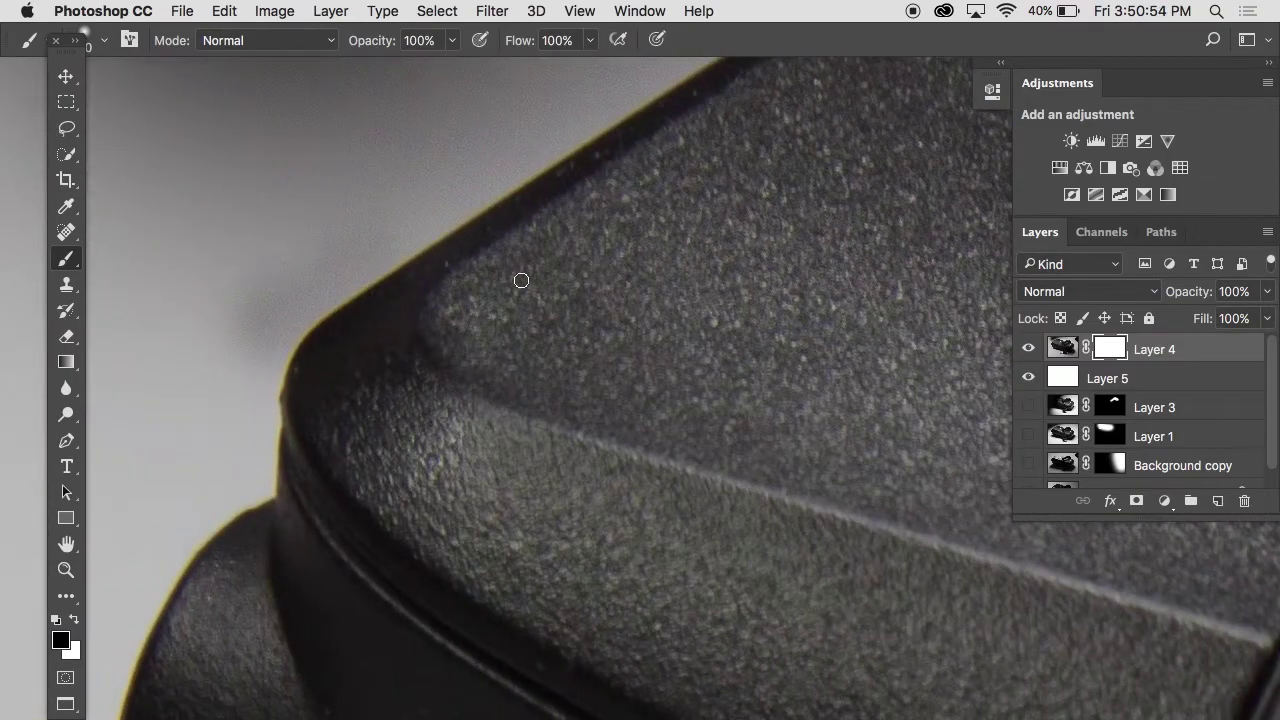
scroll(412, 285, "up", 5)
scroll(366, 200, "up", 3)
scroll(366, 200, "left", 4)
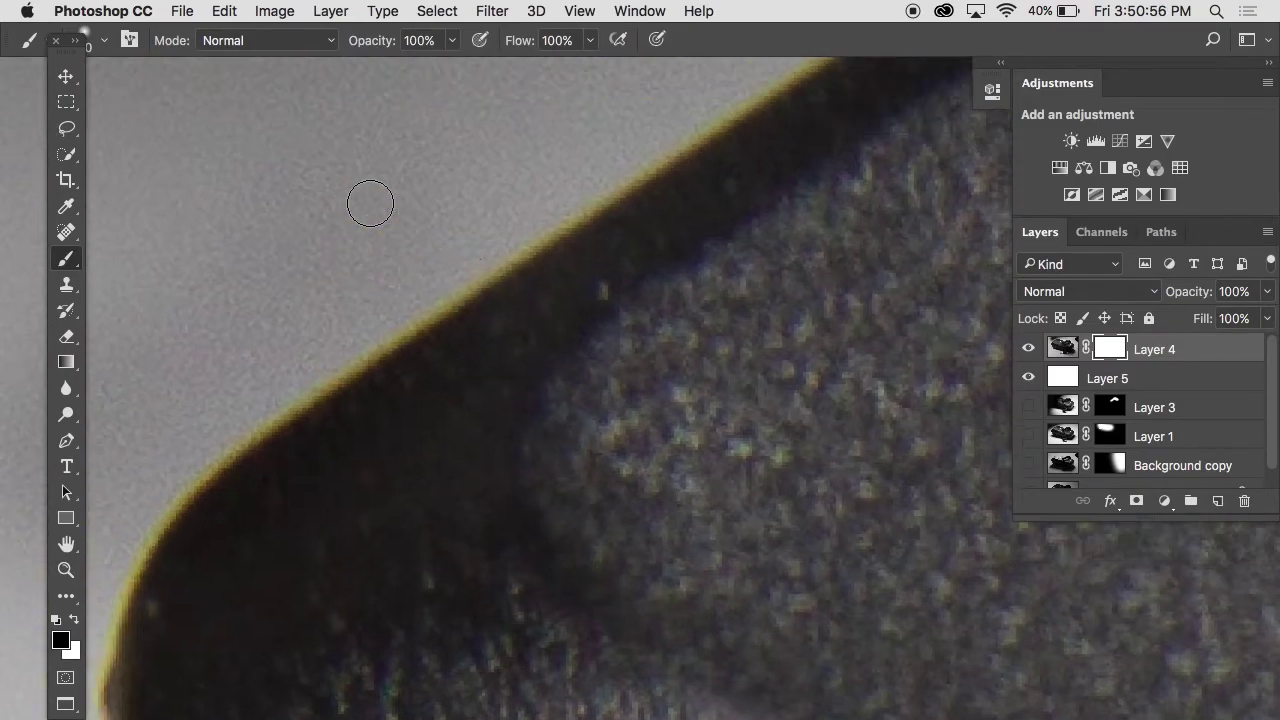
left_click_drag(548, 173, 357, 334)
key("super+z")
left_click(560, 194)
key("super+z")
Step: Mask the fringe along the receiver's edge just above the left corner with connected straight brush segments
left_click(322, 388)
left_click(460, 290, "shift")
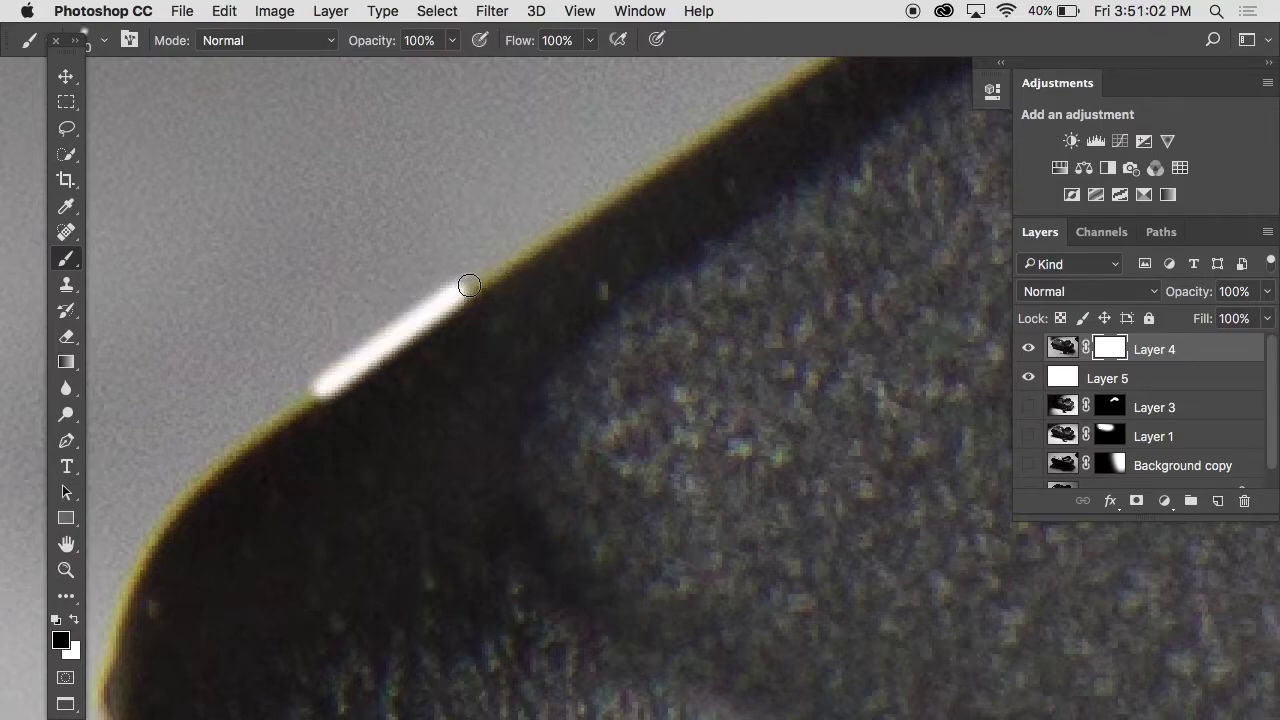
left_click(624, 189, "shift")
Step: Mask a straight strip of background along the upper edge of the gold plug's shaft, ending at its knurled collar
scroll(626, 185, "down", 6)
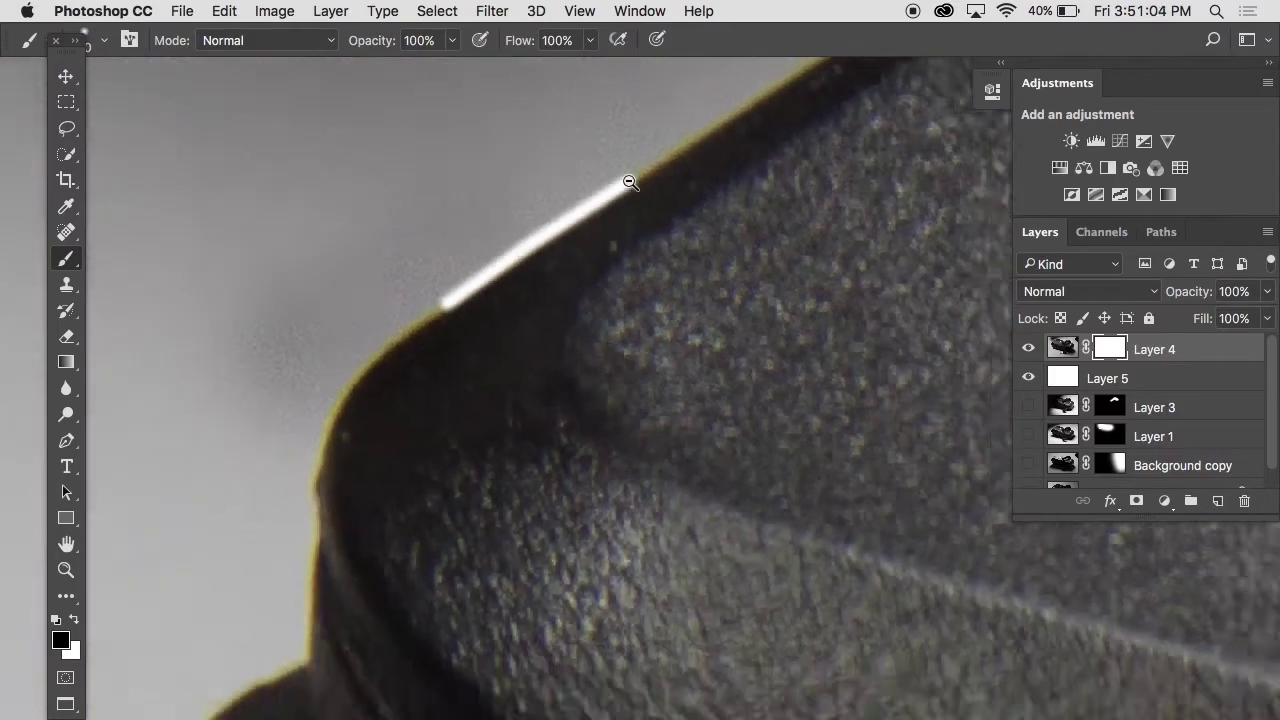
scroll(629, 181, "right", 2)
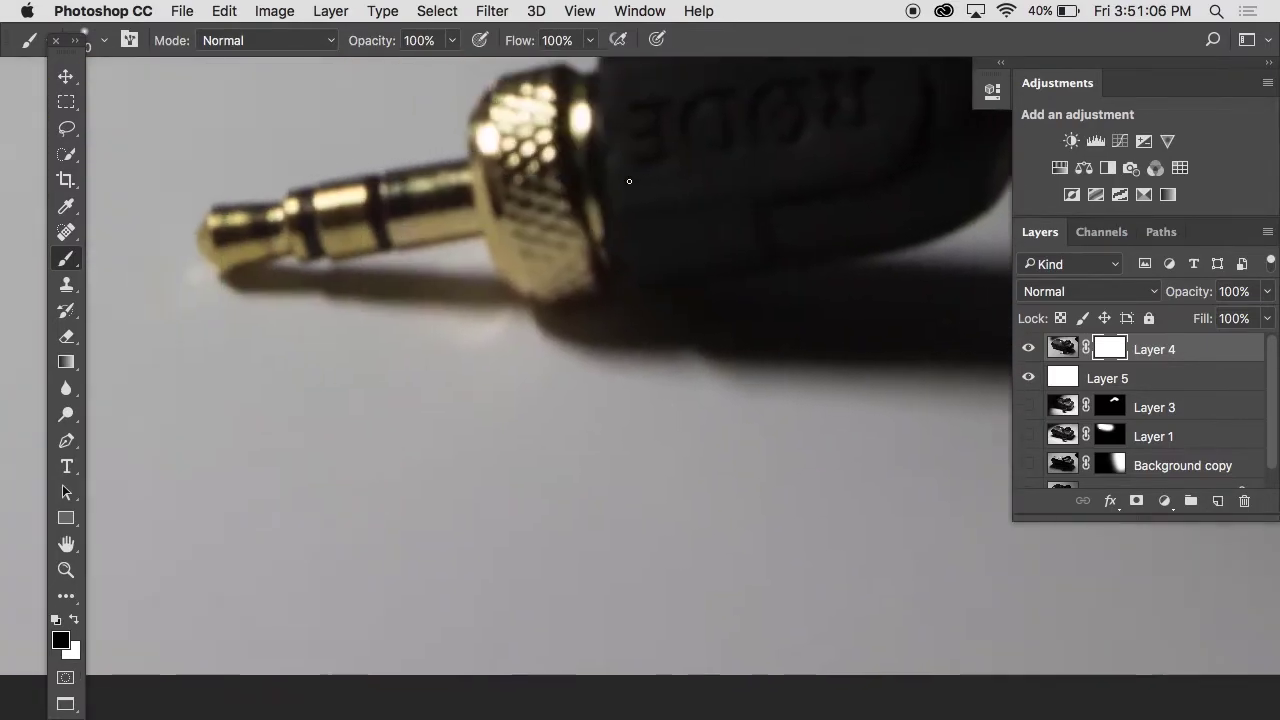
scroll(629, 181, "left", 5)
scroll(629, 181, "up", 2)
left_click(657, 322)
left_click_drag(760, 211, 591, 211)
key("super+z")
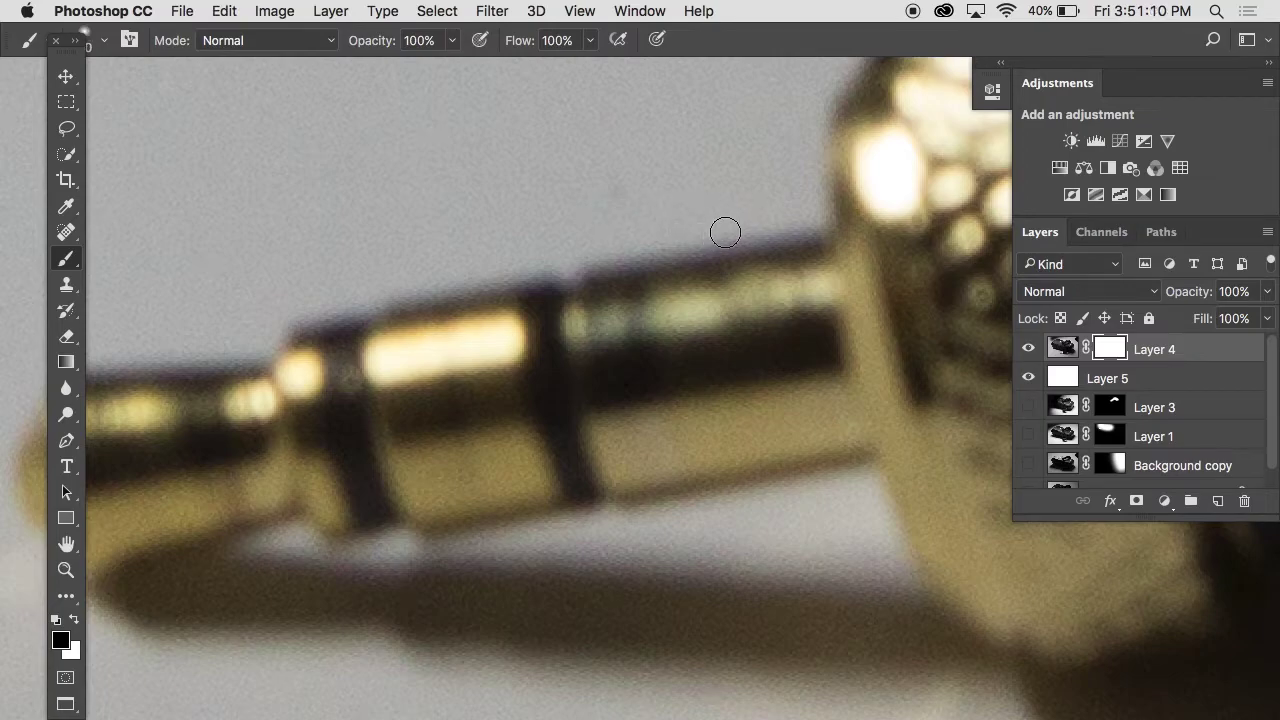
left_click(812, 216)
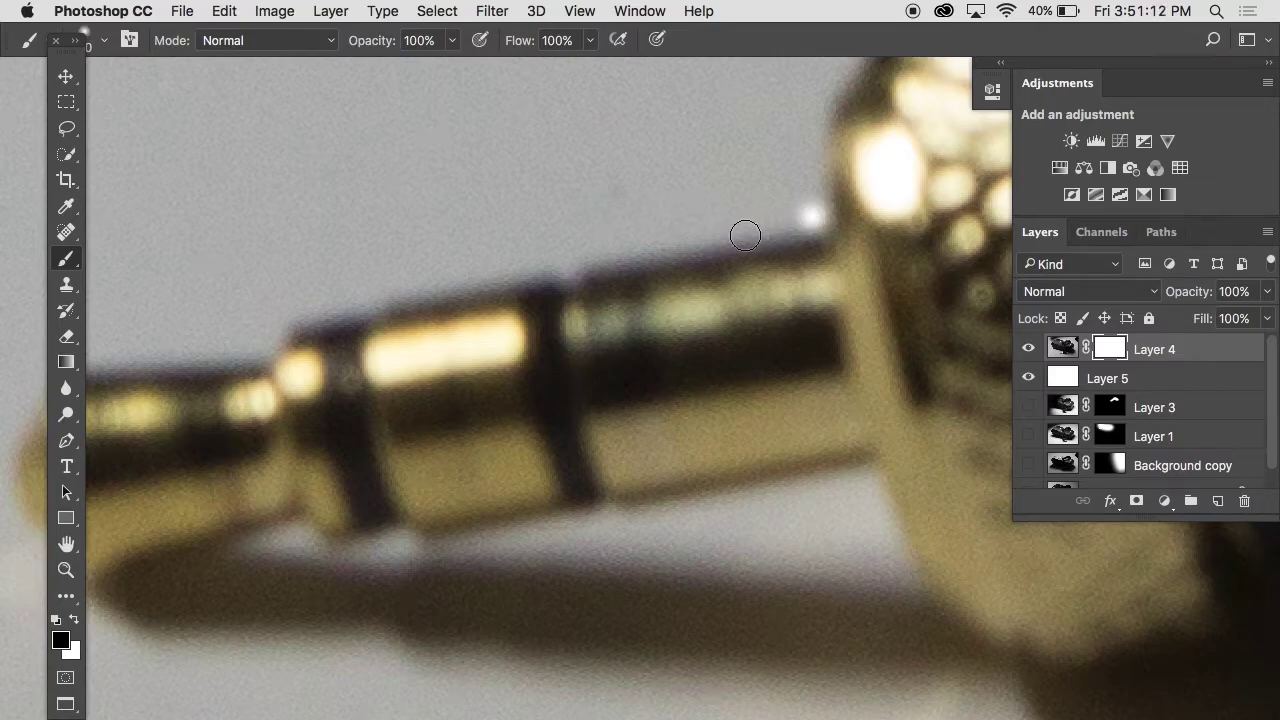
left_click(568, 257, "shift")
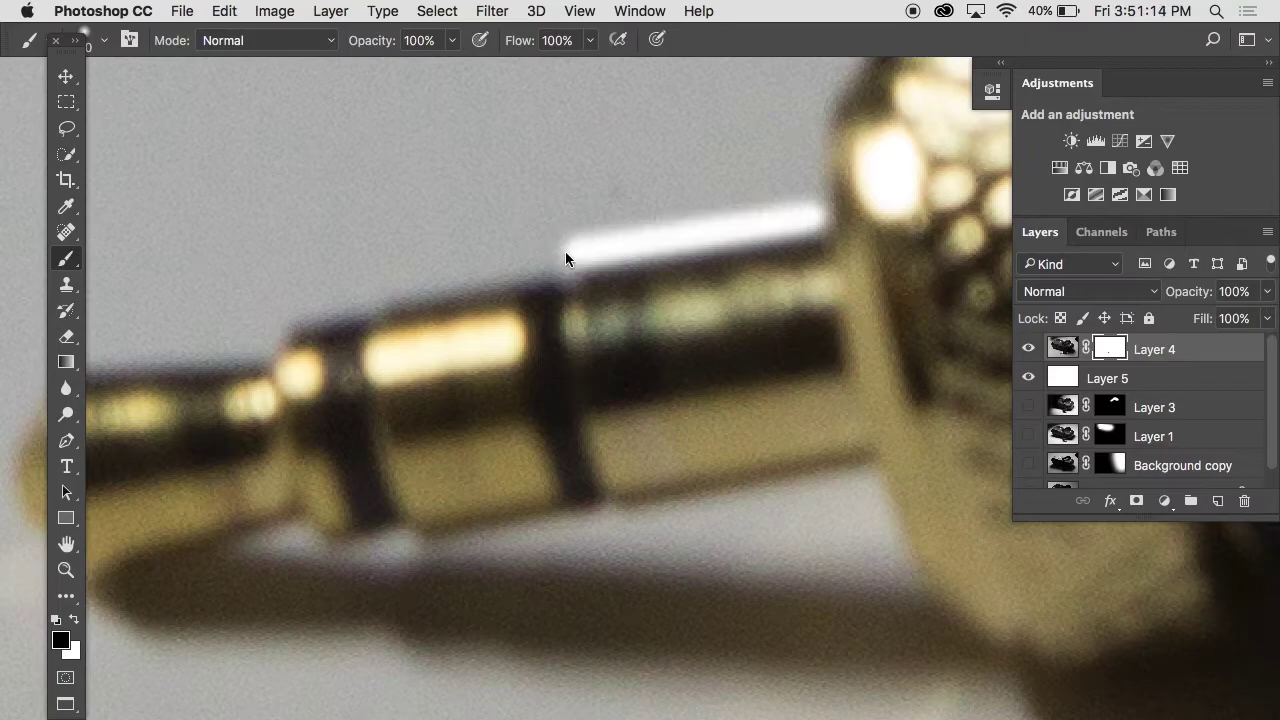
Step: Reduce the brush size and extend the masked line near the receiver's left corner one straight segment up the edge
scroll(606, 256, "down", 5)
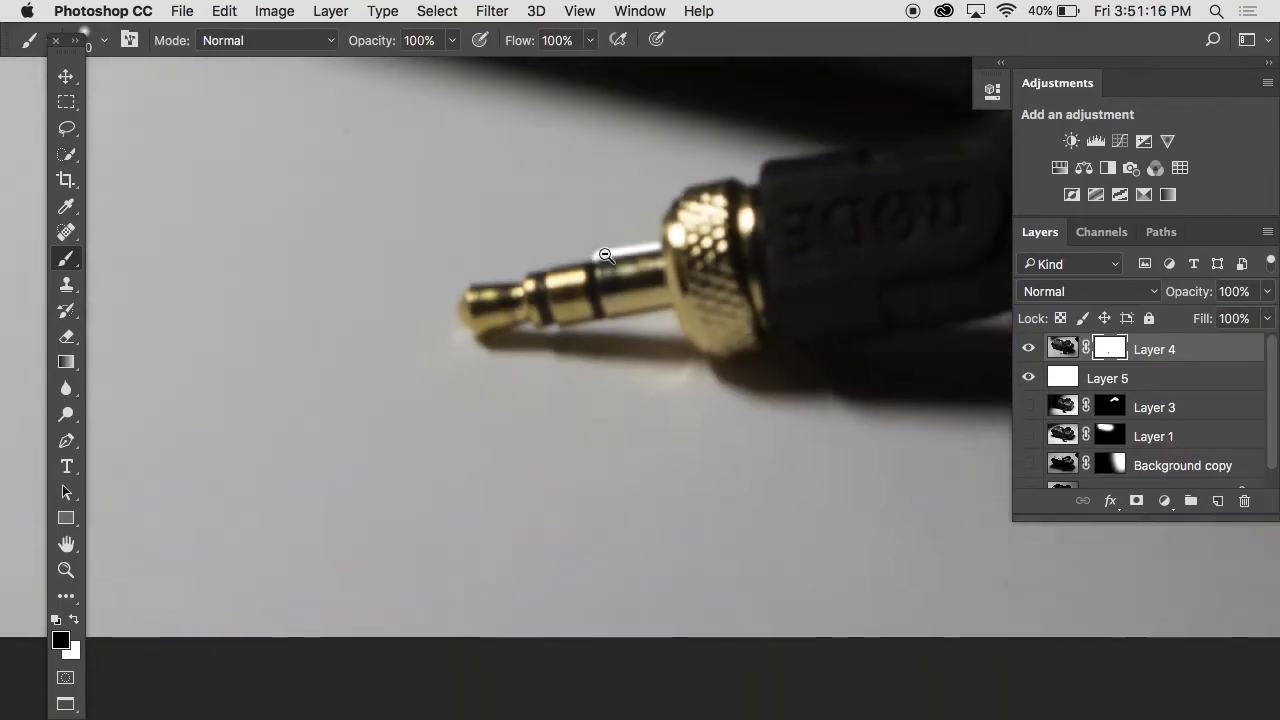
scroll(605, 254, "up", 10)
scroll(605, 254, "left", 4)
scroll(605, 254, "left", 2)
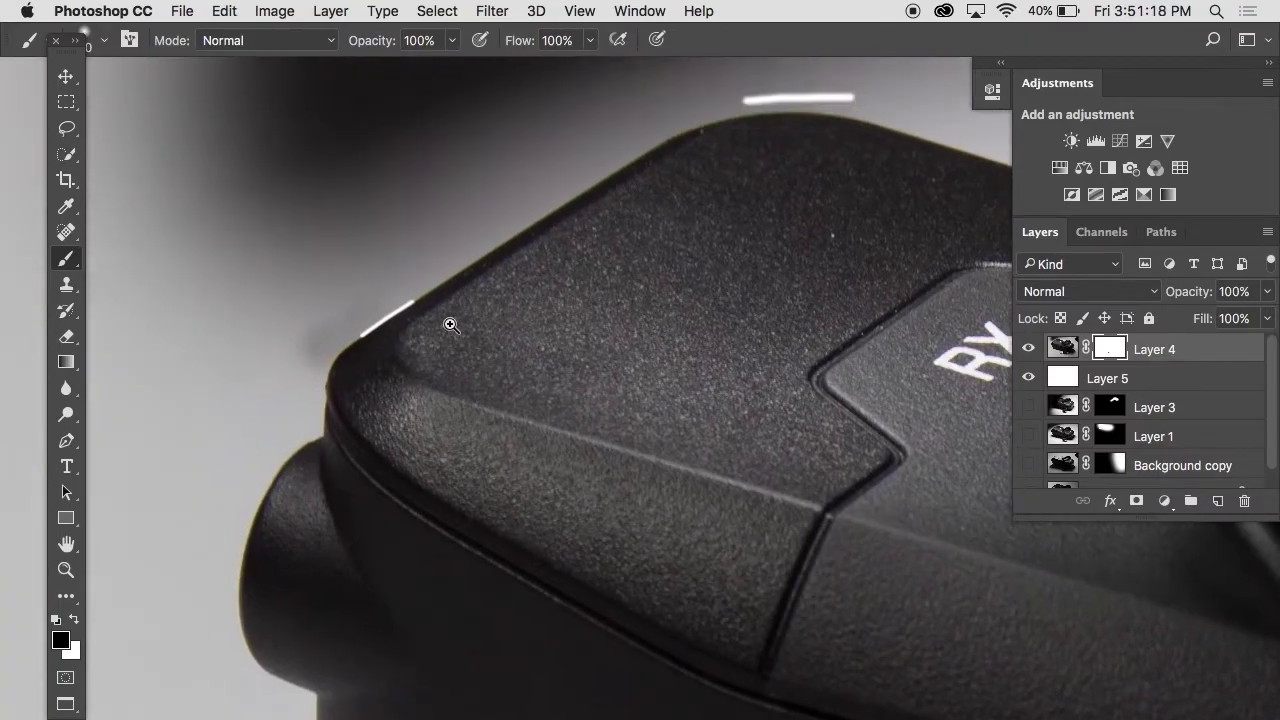
scroll(449, 323, "up", 8)
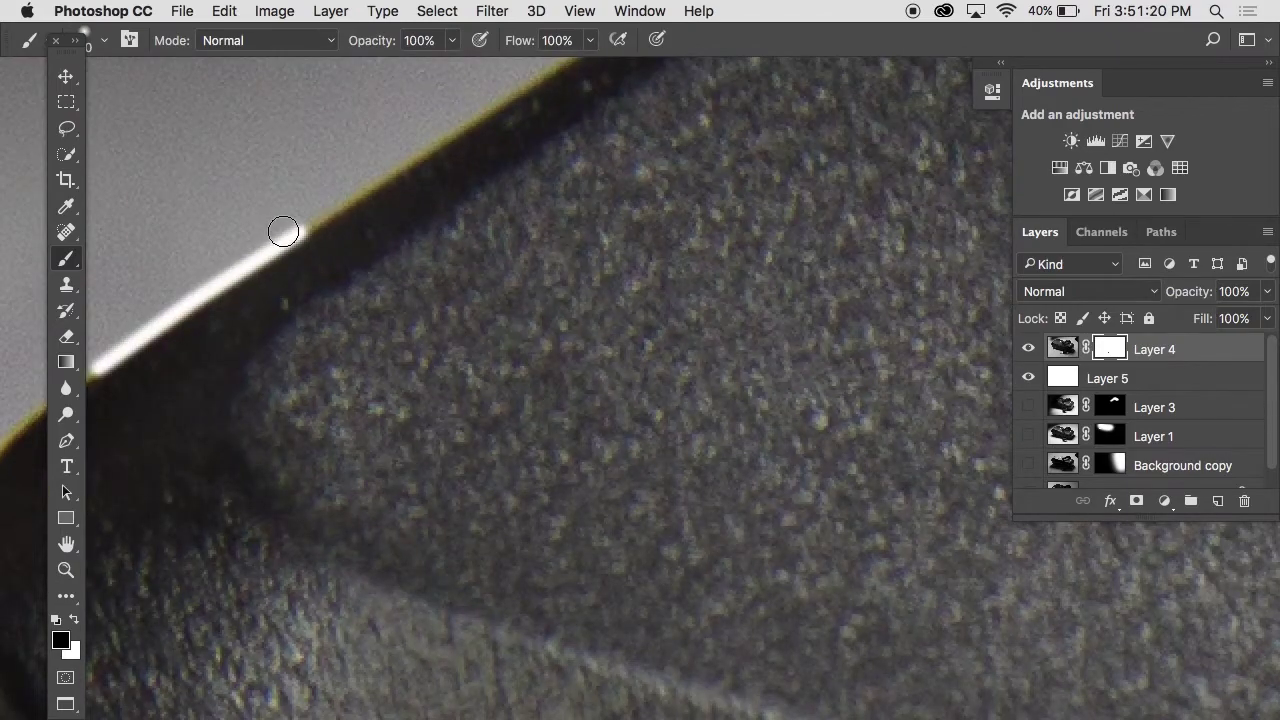
key("bracketleft")
key("bracketleft")
left_click(390, 170, "shift")
Step: Continue masking along the receiver's long straight edge toward the top corner with connected straight segments
scroll(386, 171, "up", 5)
scroll(386, 171, "right", 3)
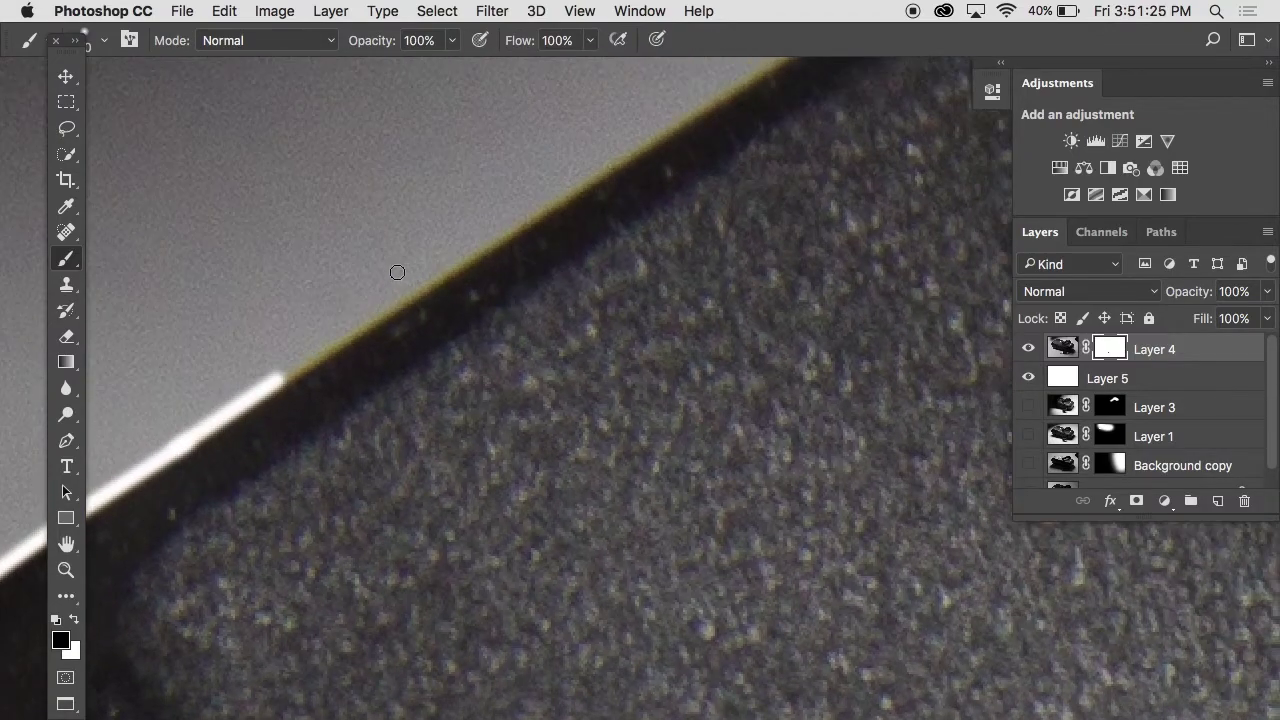
left_click(476, 255, "shift")
left_click(674, 121, "shift")
scroll(738, 152, "up", 5)
scroll(738, 152, "right", 4)
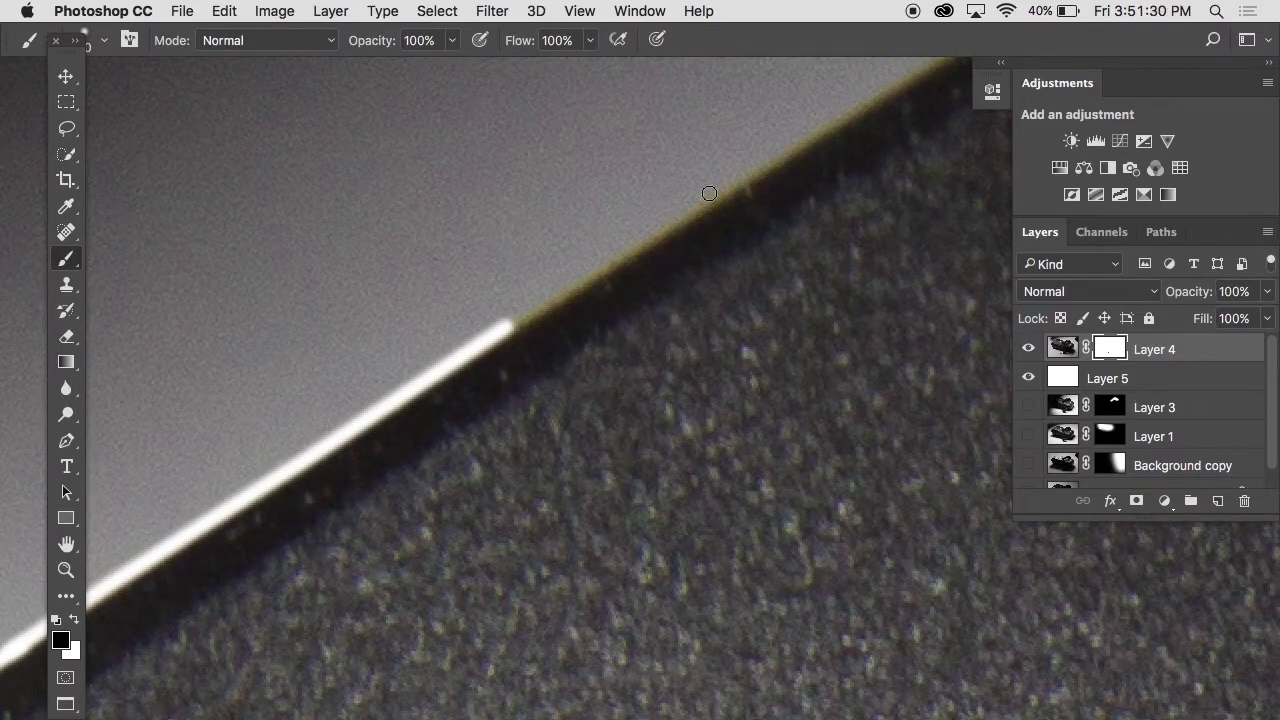
left_click(733, 174, "shift")
scroll(733, 174, "up", 4)
scroll(733, 174, "right", 4)
left_click(686, 234, "shift")
Step: Enlarge the brush slightly, paint over the uneven end of the masked line and extend it along the straight edge
left_click_drag(577, 343, 636, 310)
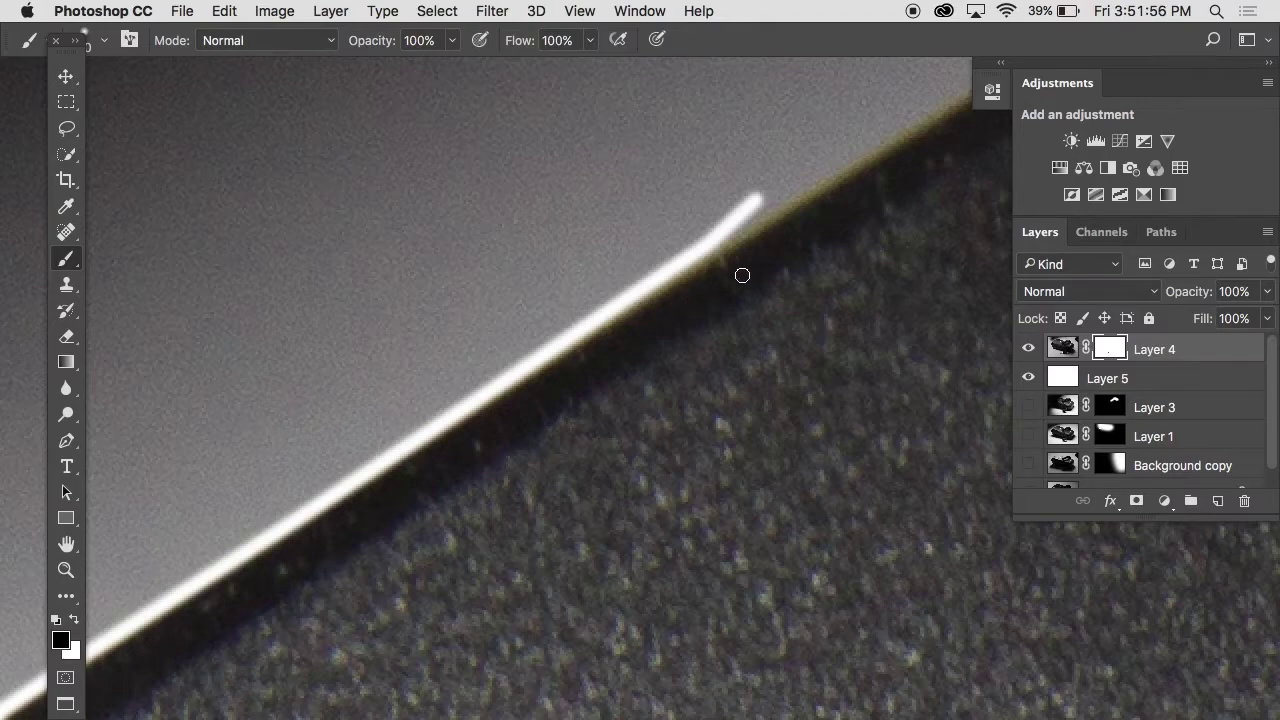
key("bracketright")
left_click(538, 337)
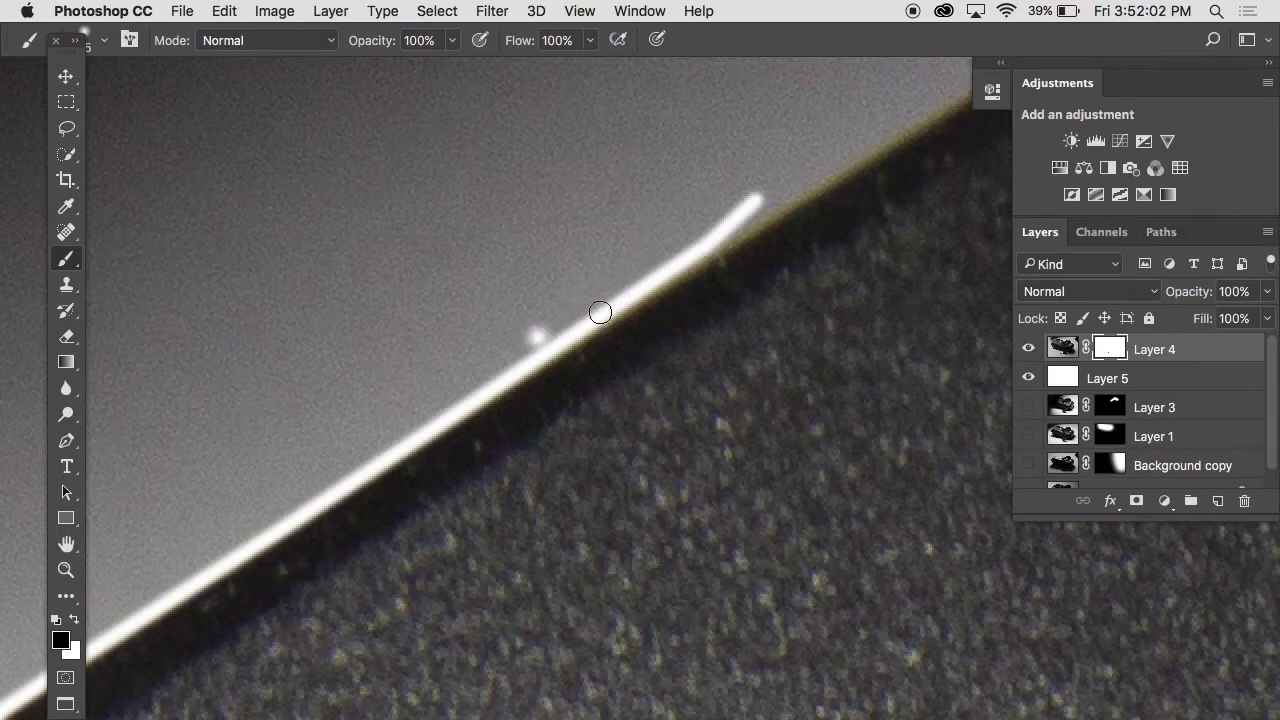
left_click(657, 277, "shift")
left_click(808, 187, "shift")
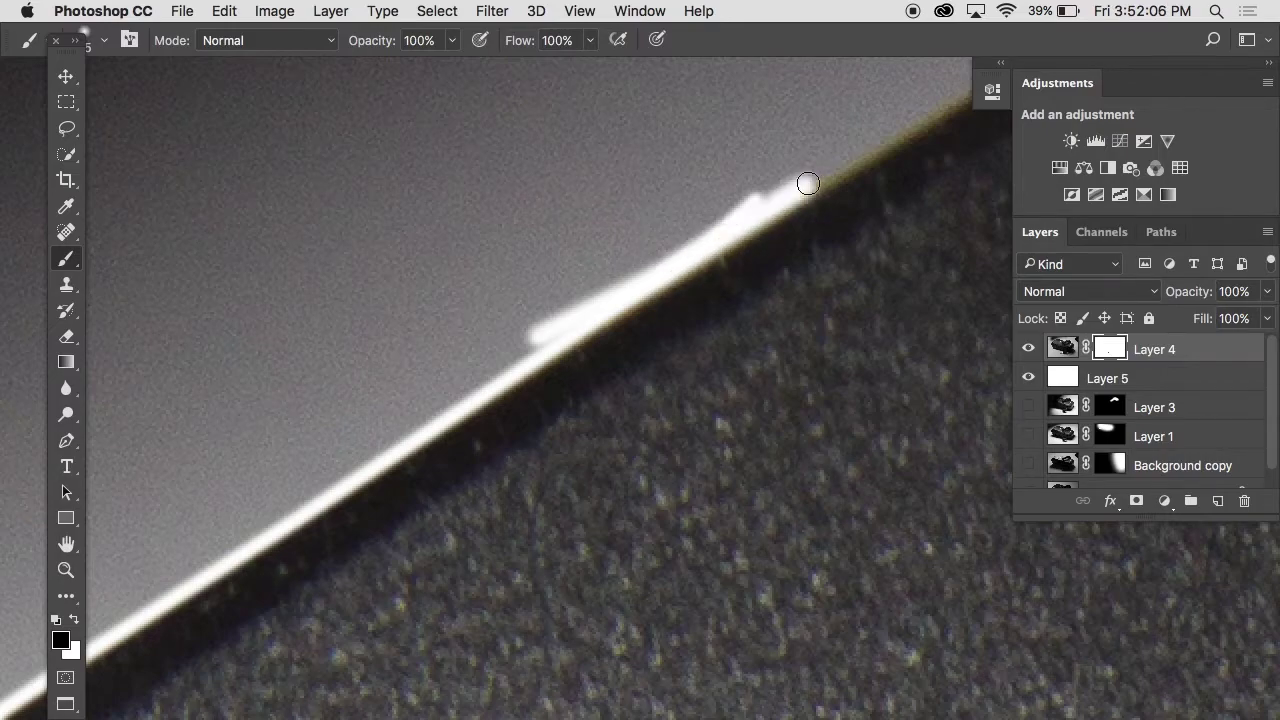
left_click(950, 95, "shift")
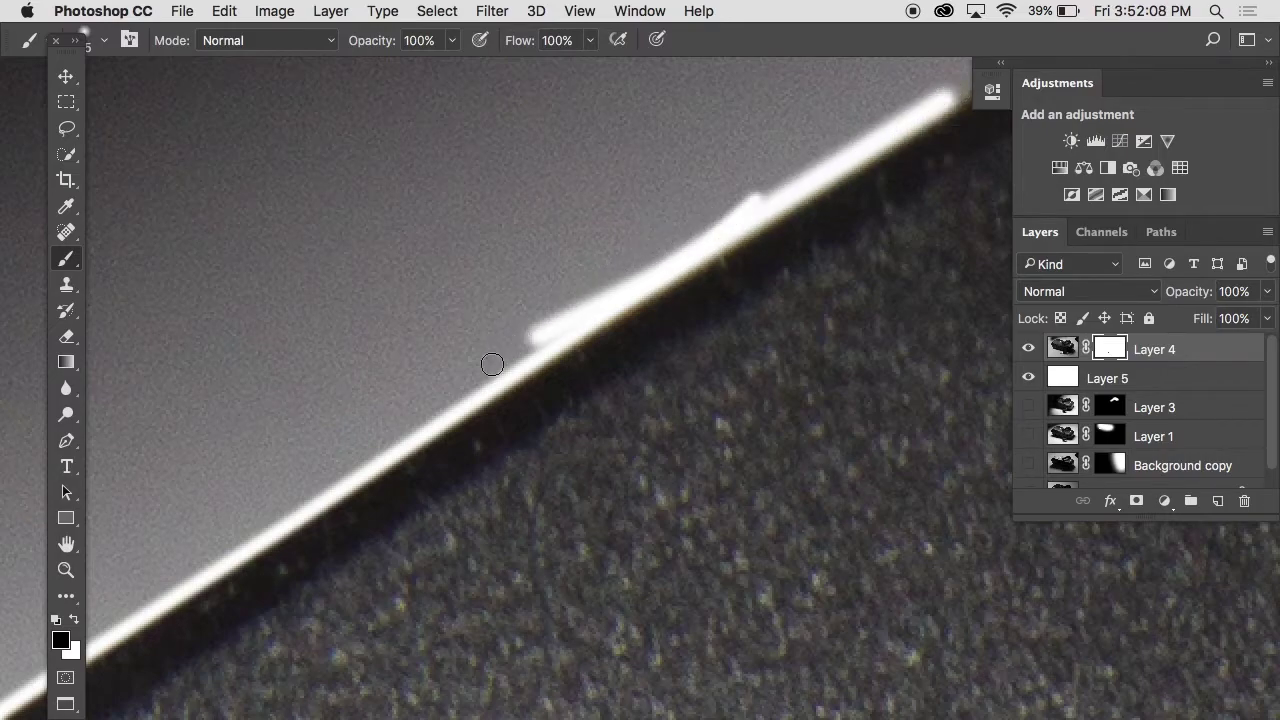
Step: Extend the masked line from the receiver's long straight edge into its rounded top corner with short connected segments
scroll(494, 357, "up", 5)
scroll(494, 357, "right", 6)
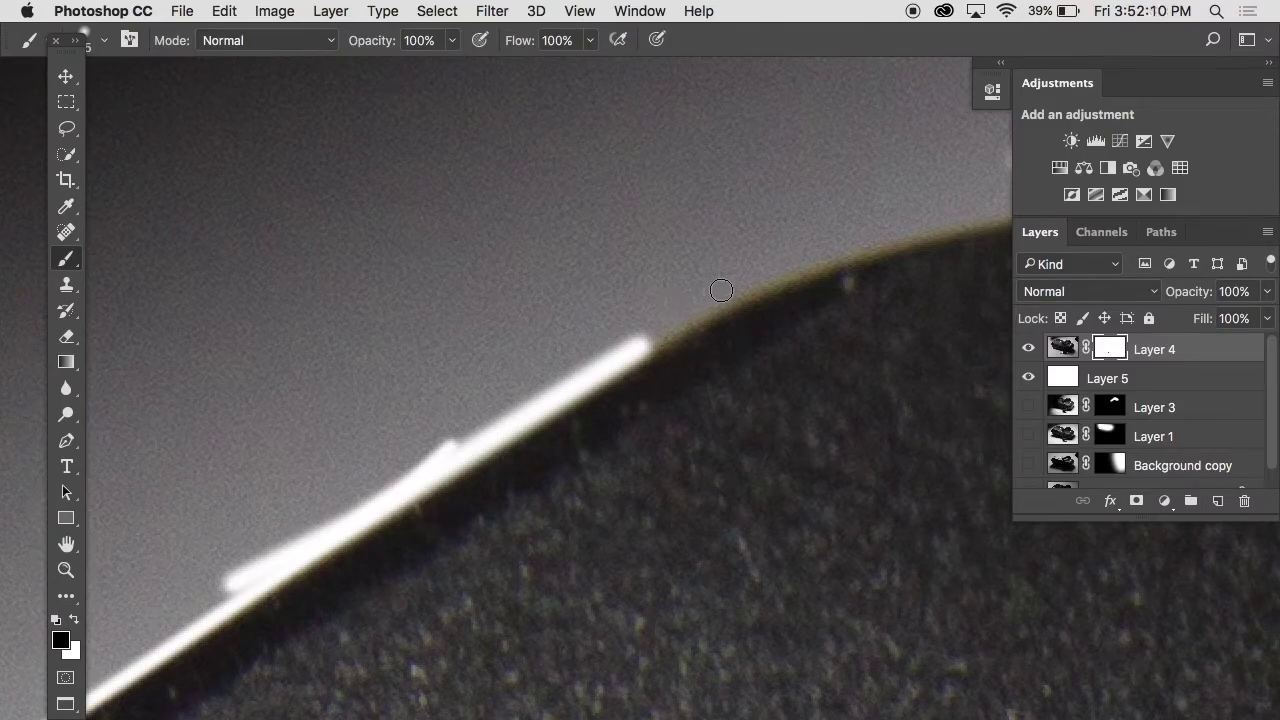
left_click(749, 289, "shift")
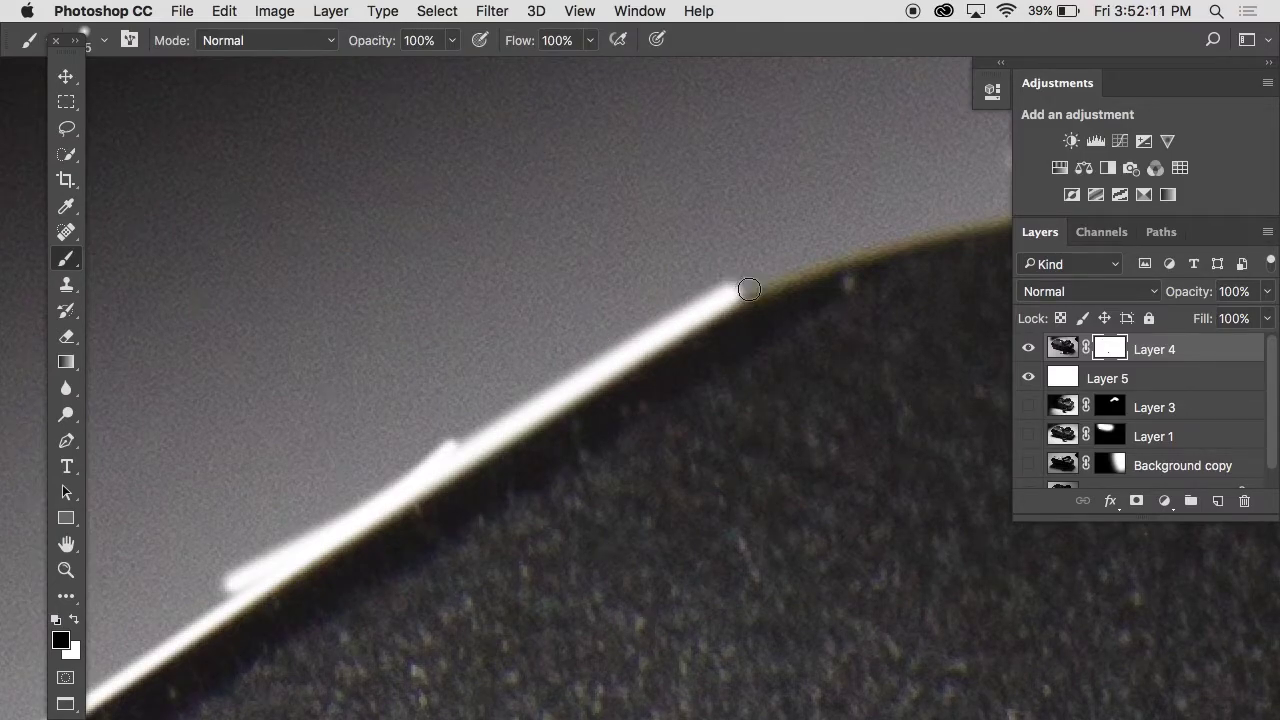
left_click(808, 265, "shift")
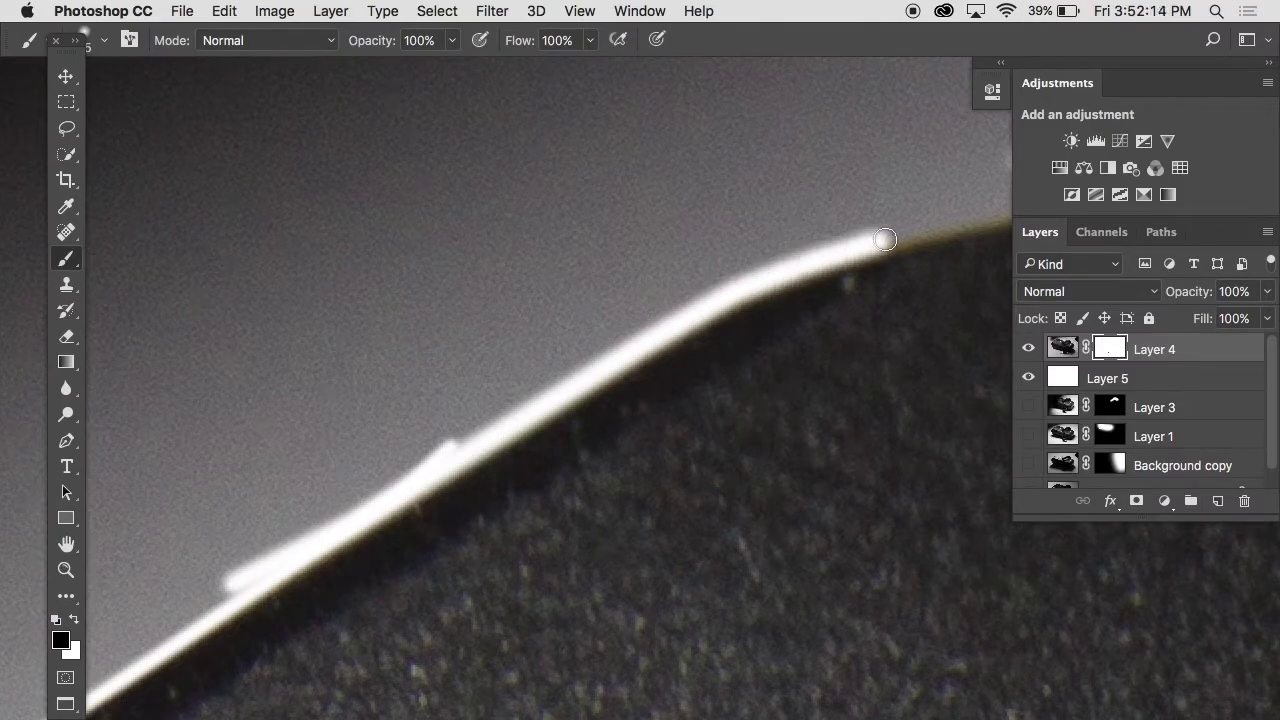
left_click(885, 241, "shift")
Step: Continue masking over the crest of the rounded top corner, redoing the last segments with a slightly larger brush
scroll(737, 240, "right", 5)
left_click(737, 213, "shift")
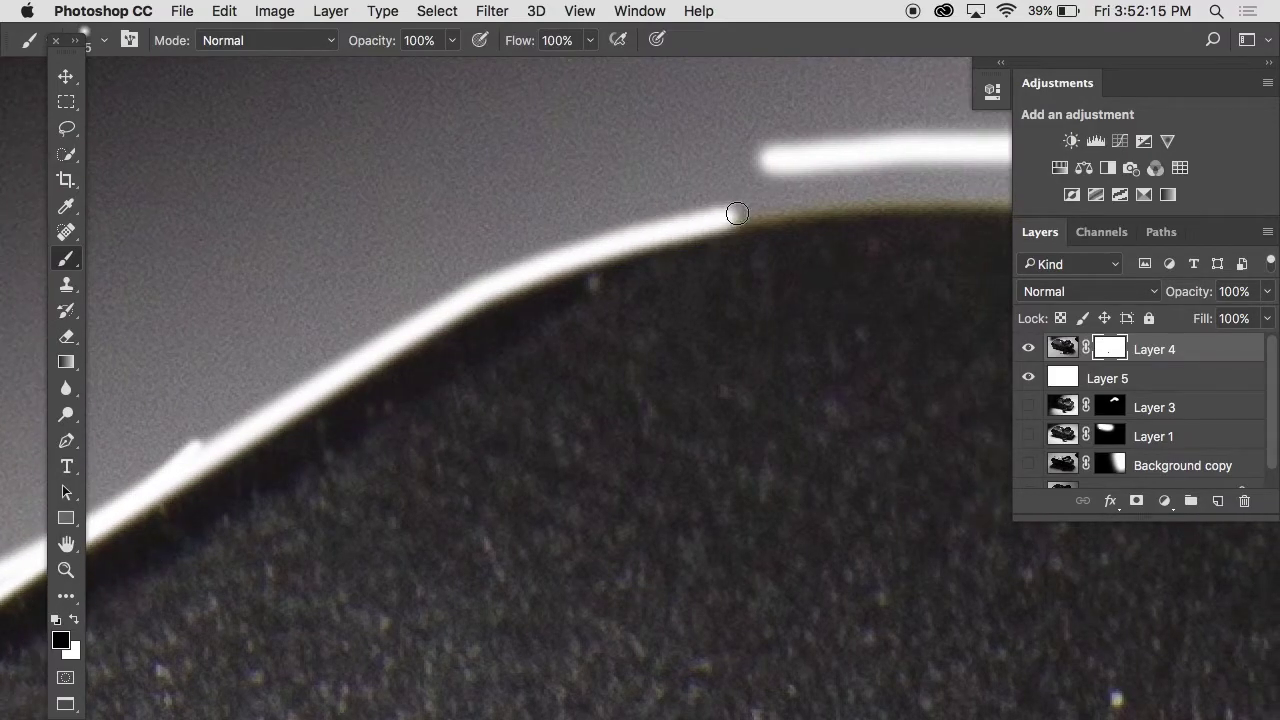
left_click(845, 193, "shift")
left_click(904, 186, "shift")
key("ctrl+z")
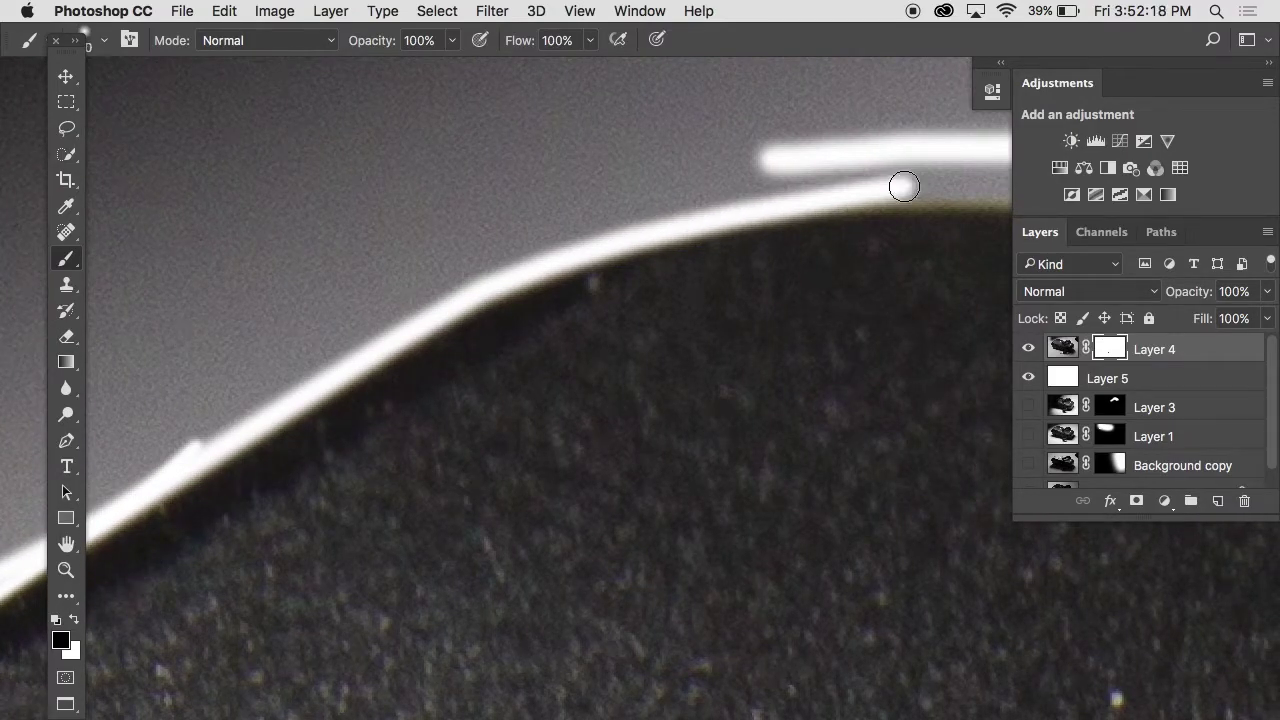
left_click(772, 201, "shift")
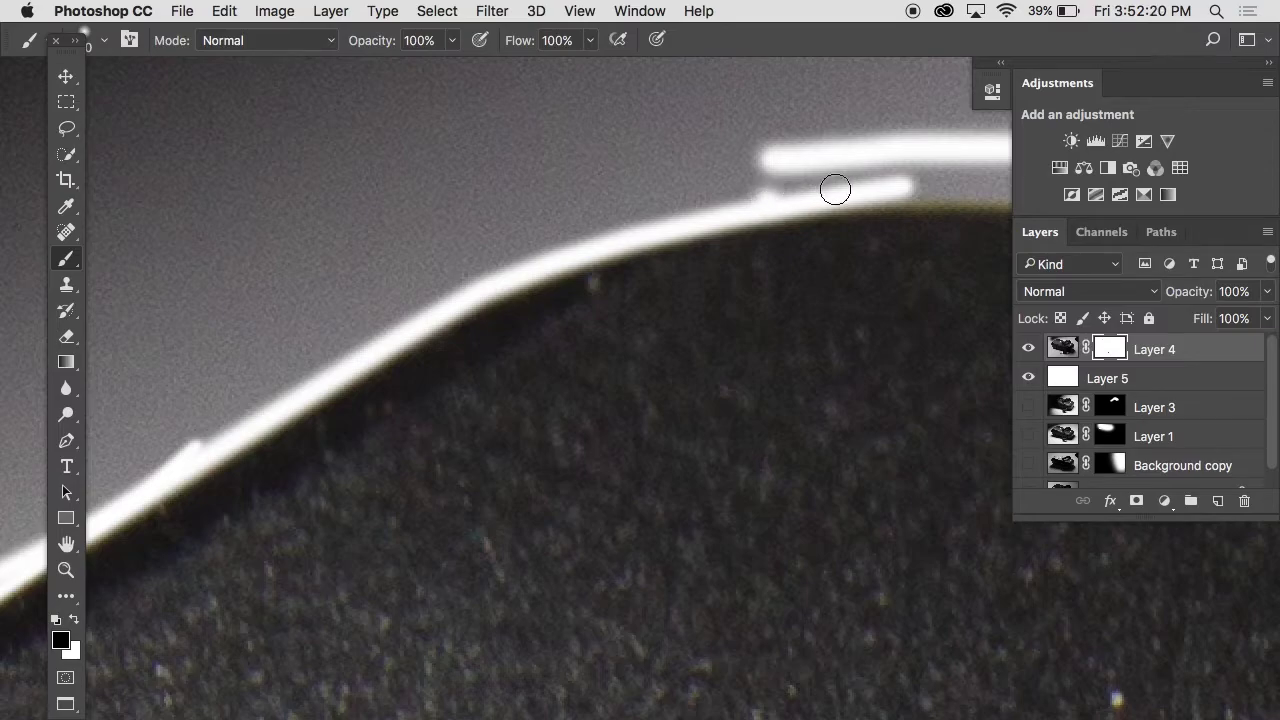
left_click(929, 187, "shift")
Step: Try a rough closed brush outline around the whole receiver and display Layer 4's mask alone with the Magic Wand ready
scroll(929, 187, "down", 5)
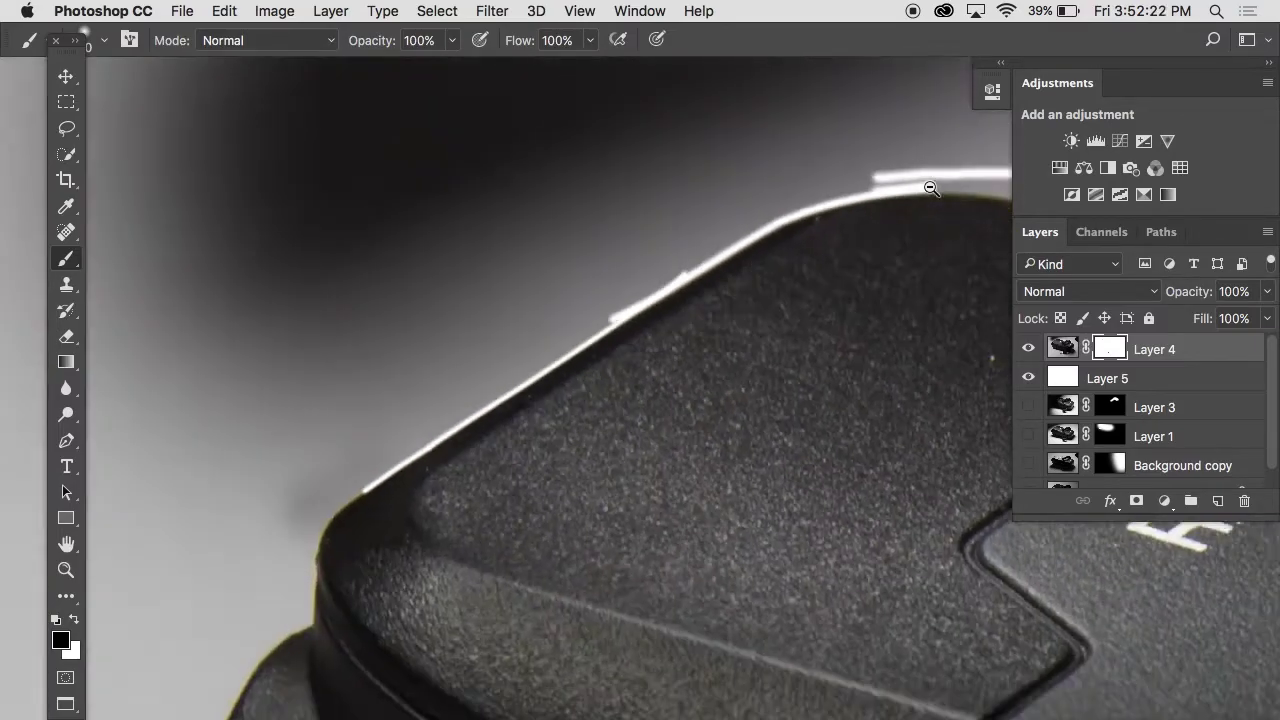
left_click_drag(680, 290, 435, 285)
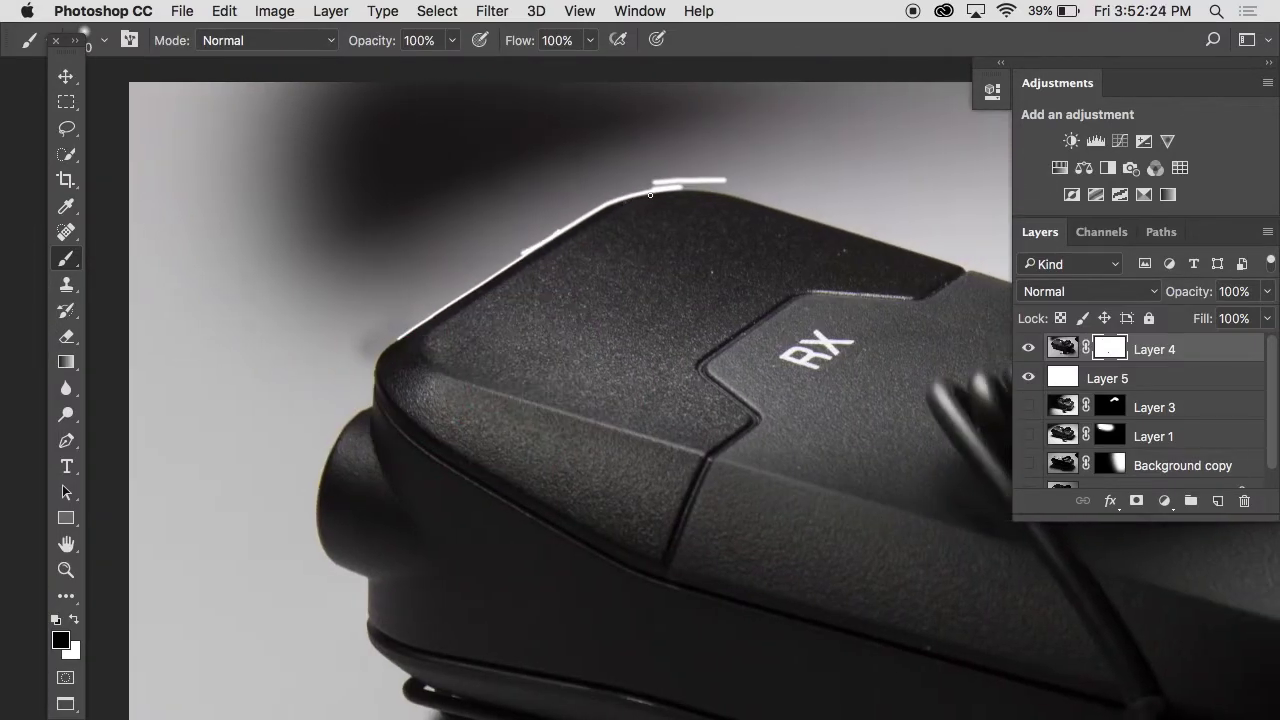
scroll(655, 193, "down", 2)
mouse_move(672, 187)
left_mouse_down()
mouse_move(951, 262)
mouse_move(1135, 588)
mouse_move(1061, 620)
mouse_move(831, 510)
mouse_move(527, 453)
mouse_move(496, 360)
left_mouse_up()
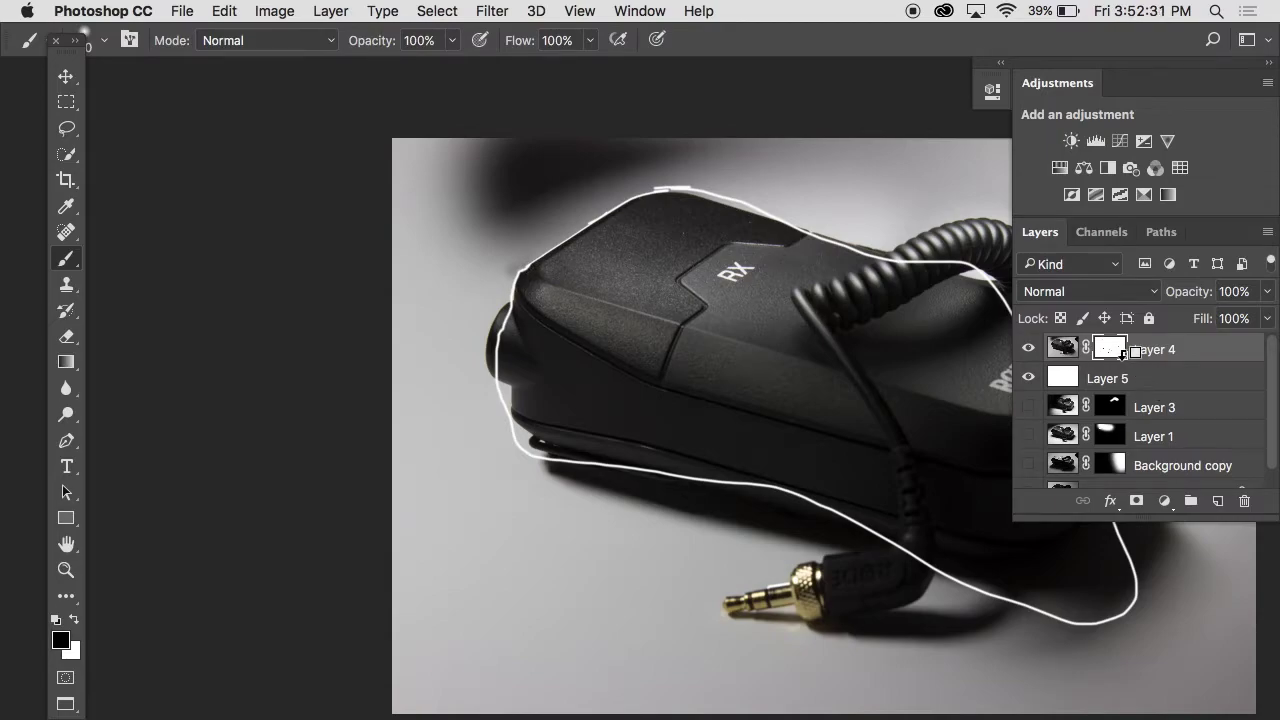
left_click(1112, 352, "alt")
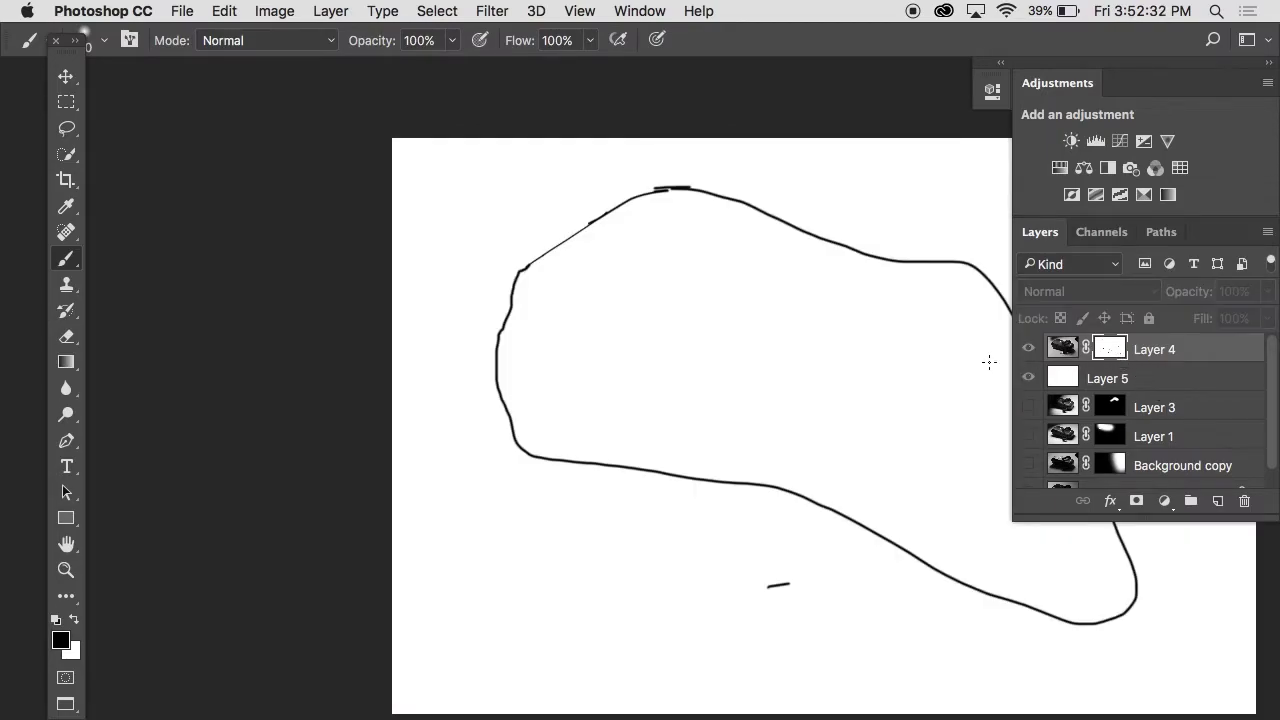
key("w")
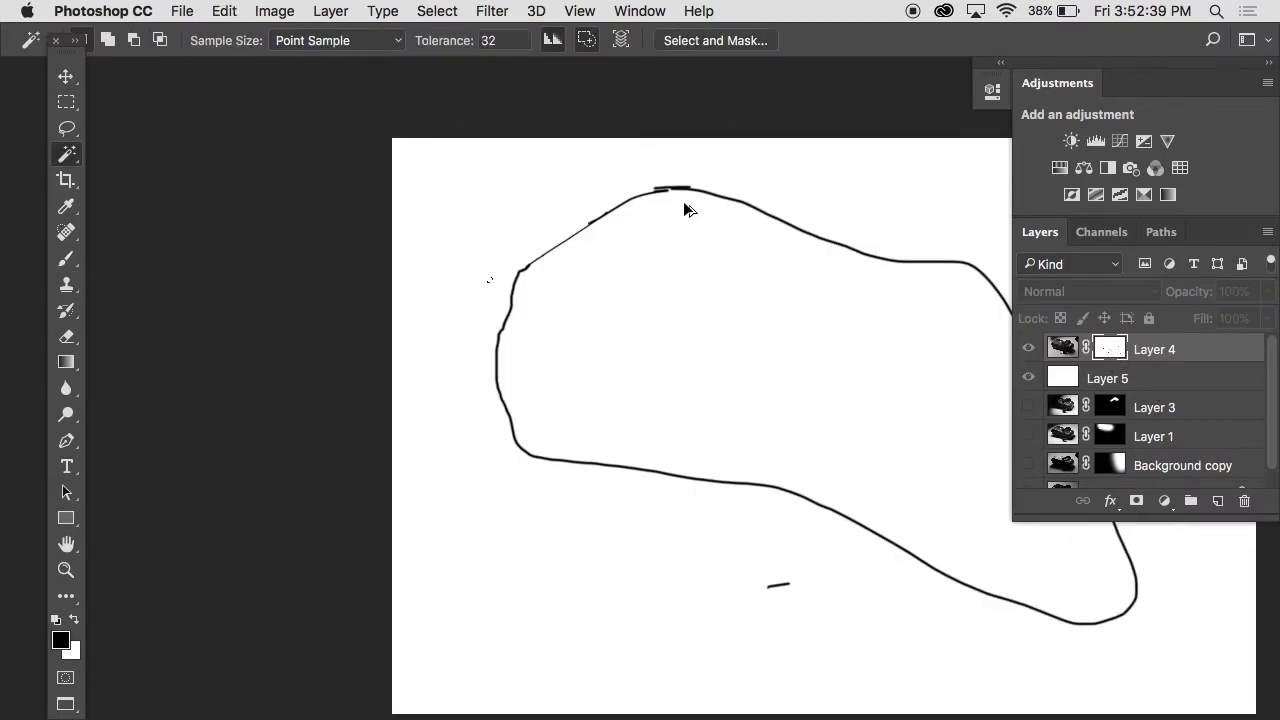
key("super+z")
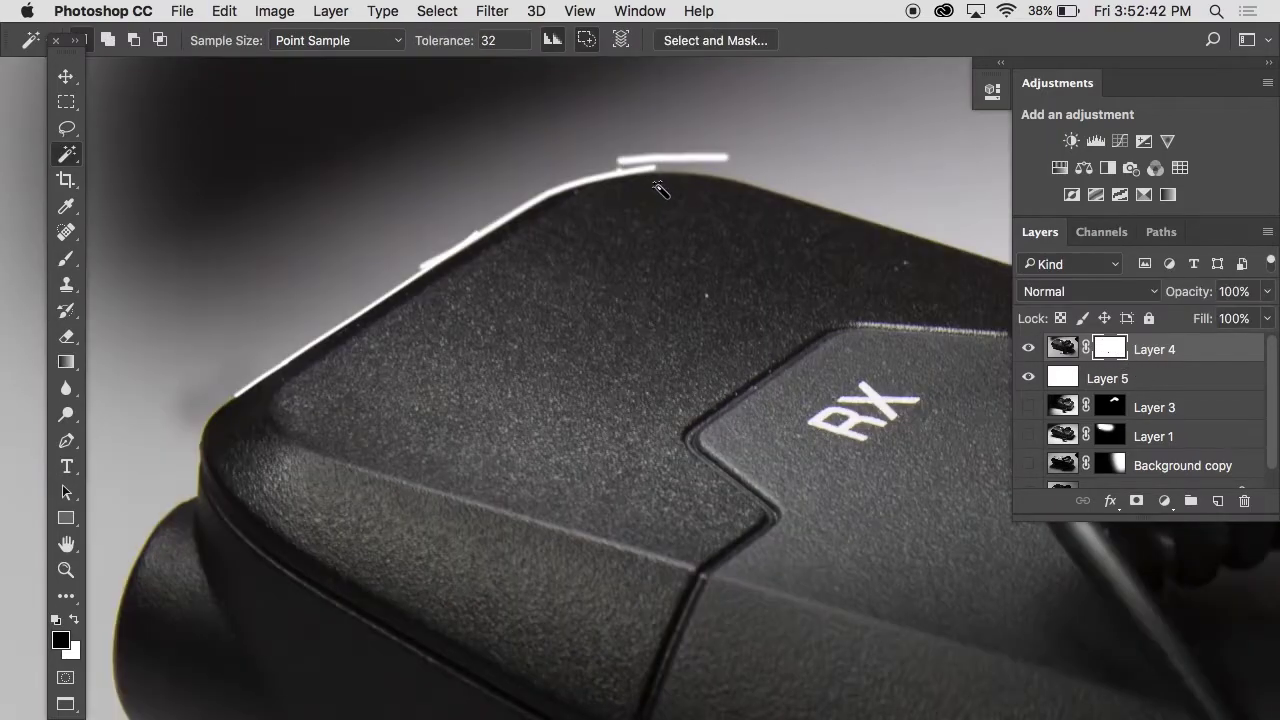
Step: Return to the Brush tool and mask the background past the top corner to the start of the downward-sloping edge
key("b")
scroll(640, 176, "up", 3)
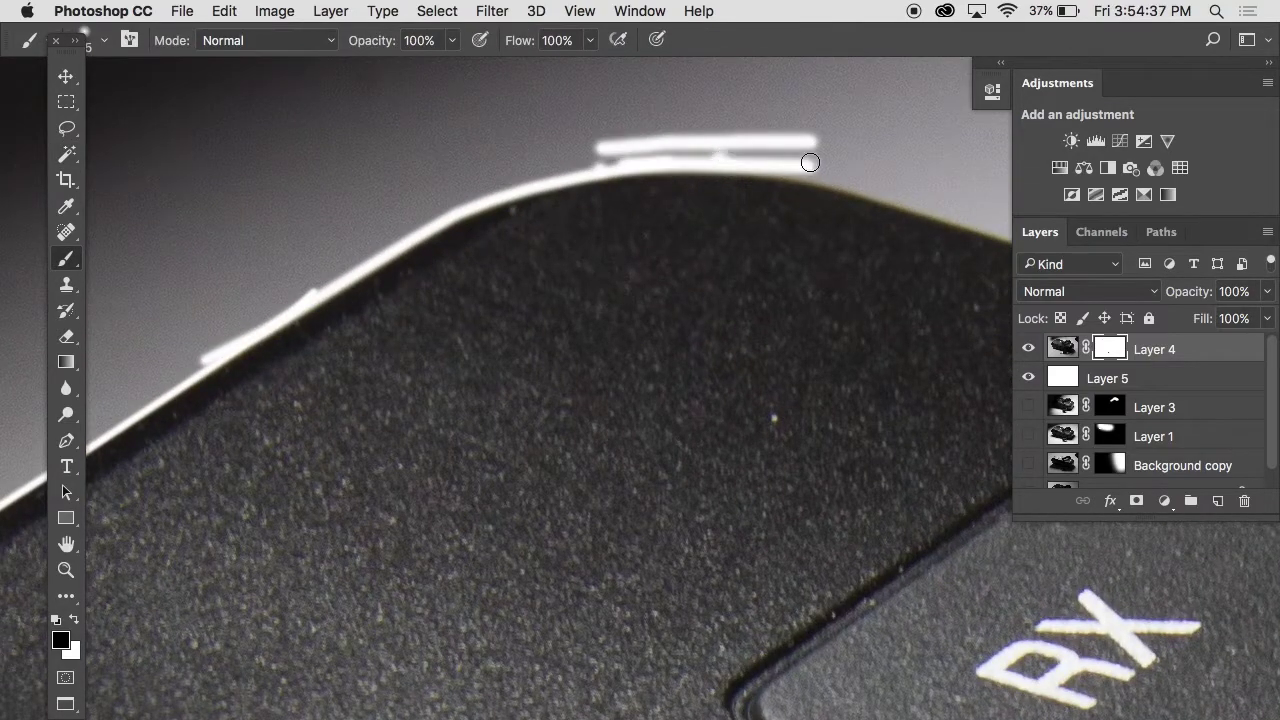
mouse_move(797, 171)
left_mouse_down()
mouse_move(875, 190)
mouse_move(583, 143)
left_mouse_up()
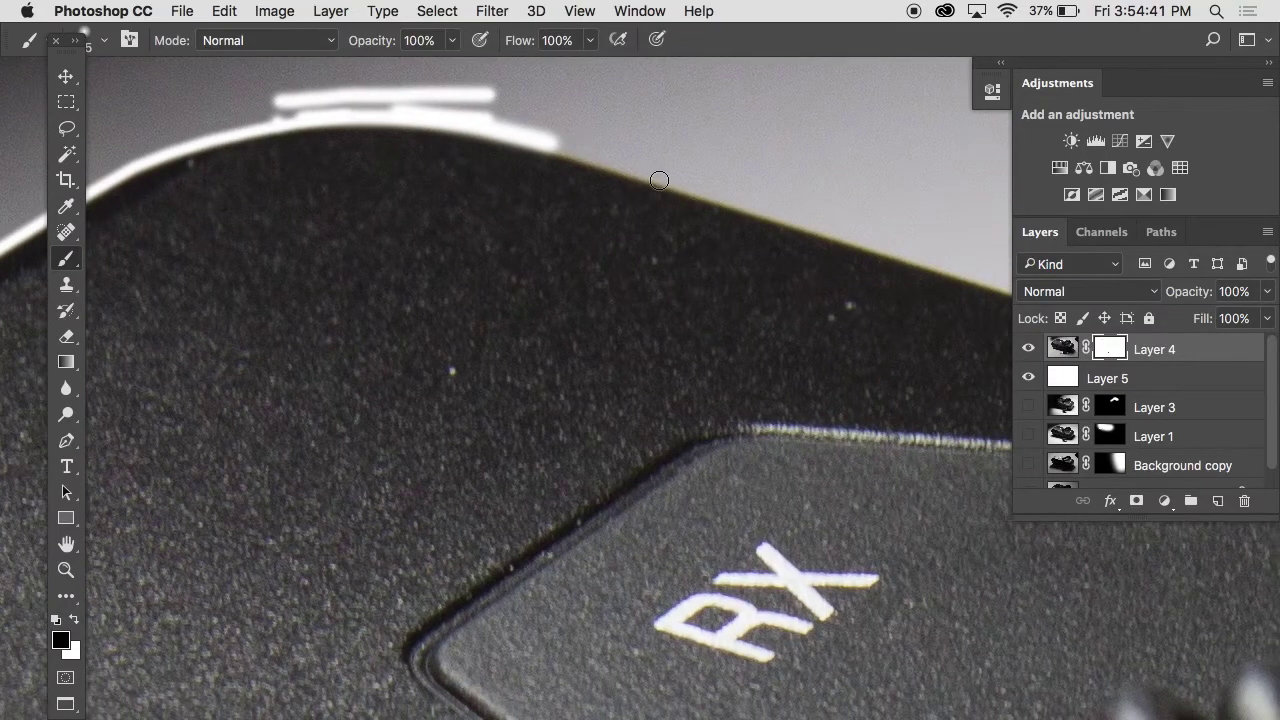
Step: Mask along the receiver's downward-sloping edge with straight segments, ending at the seam between the black and grey panels
mouse_move(709, 190)
left_mouse_down()
mouse_move(783, 211)
mouse_move(834, 249)
mouse_move(500, 243)
mouse_move(586, 243)
left_mouse_up()
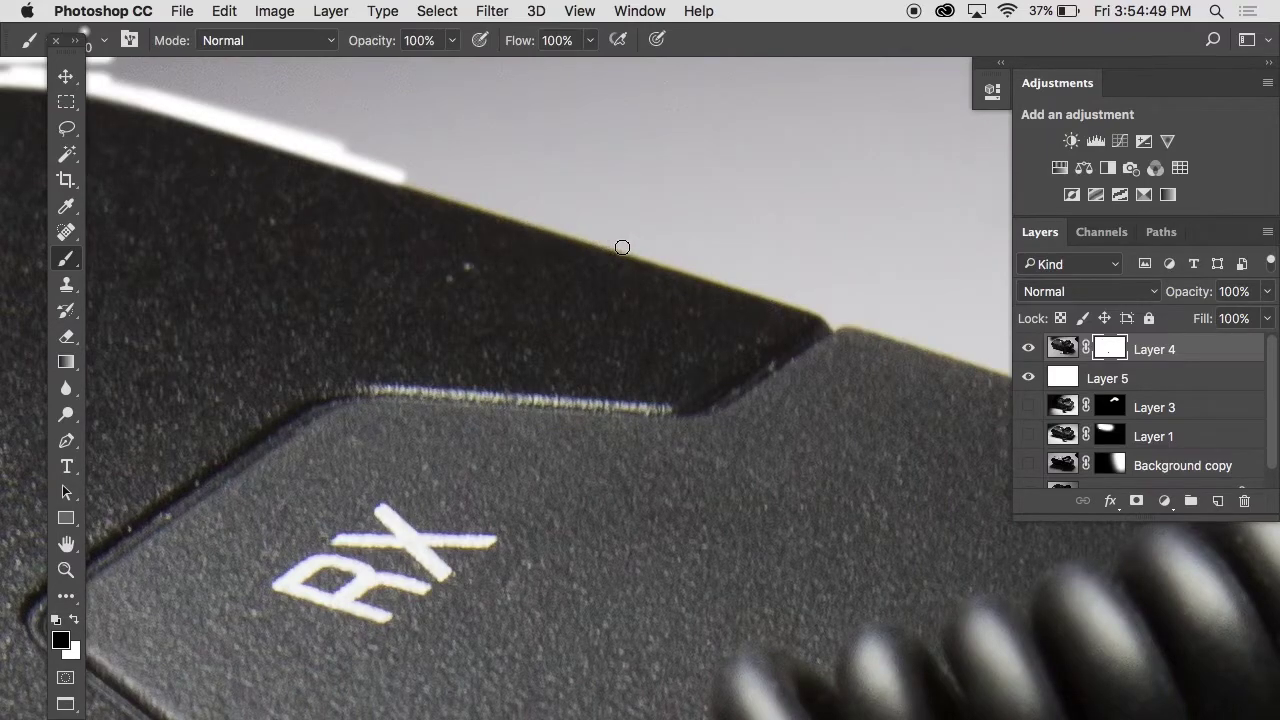
left_click(630, 247, "shift")
left_click(769, 280, "shift")
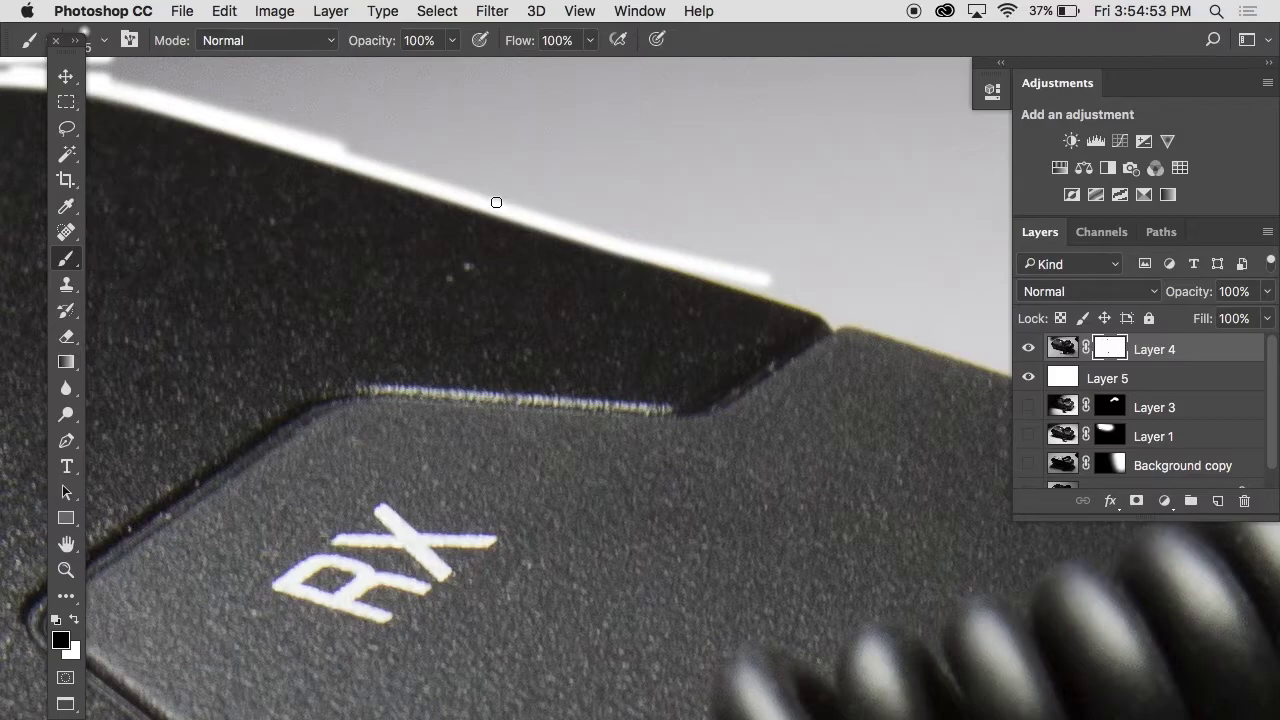
left_click(742, 286, "shift")
left_click(826, 313, "shift")
Step: Adjust the brush size, paint into the small notch at the panel seam and mask the start of the grey panel's edge
scroll(826, 313, "up", 3)
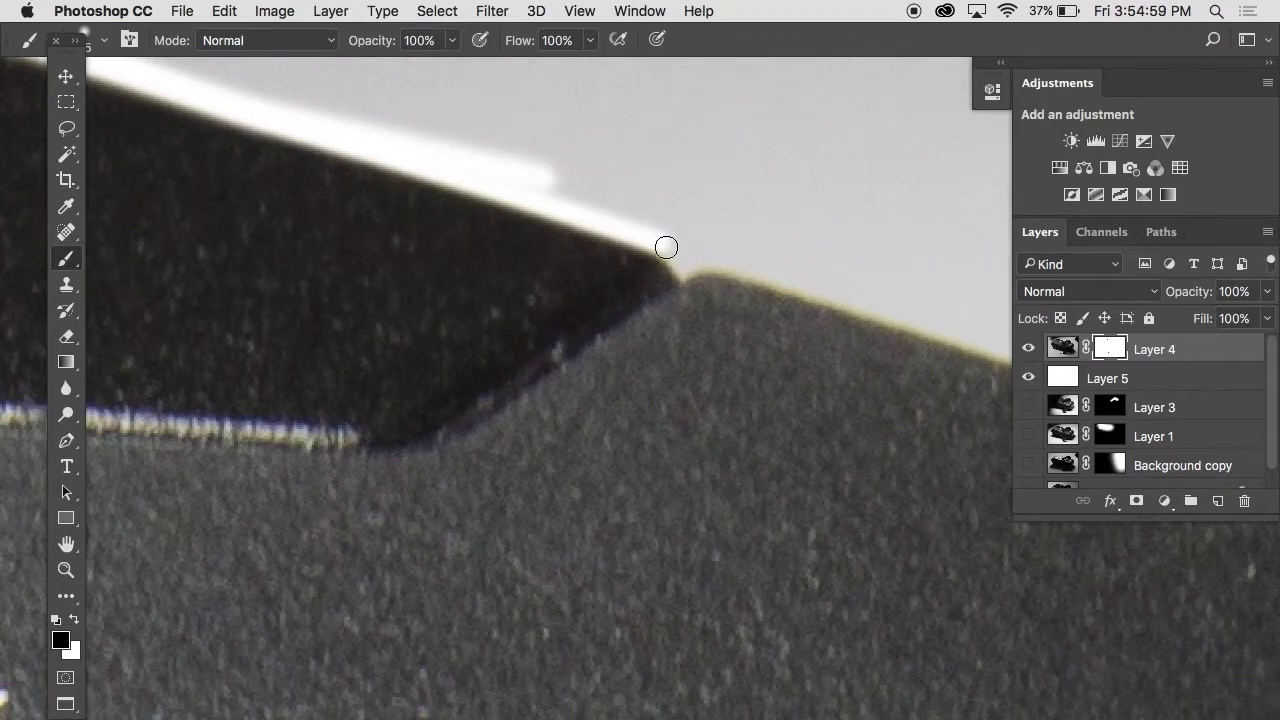
mouse_move(664, 243)
left_mouse_down()
mouse_move(682, 274)
mouse_move(683, 220)
left_mouse_up()
key("bracketleft")
key("bracketleft")
key("bracketleft")
key("bracketright")
key("bracketright")
key("bracketright")
mouse_move(687, 264)
left_mouse_down()
mouse_move(717, 254)
mouse_move(775, 268)
left_mouse_up()
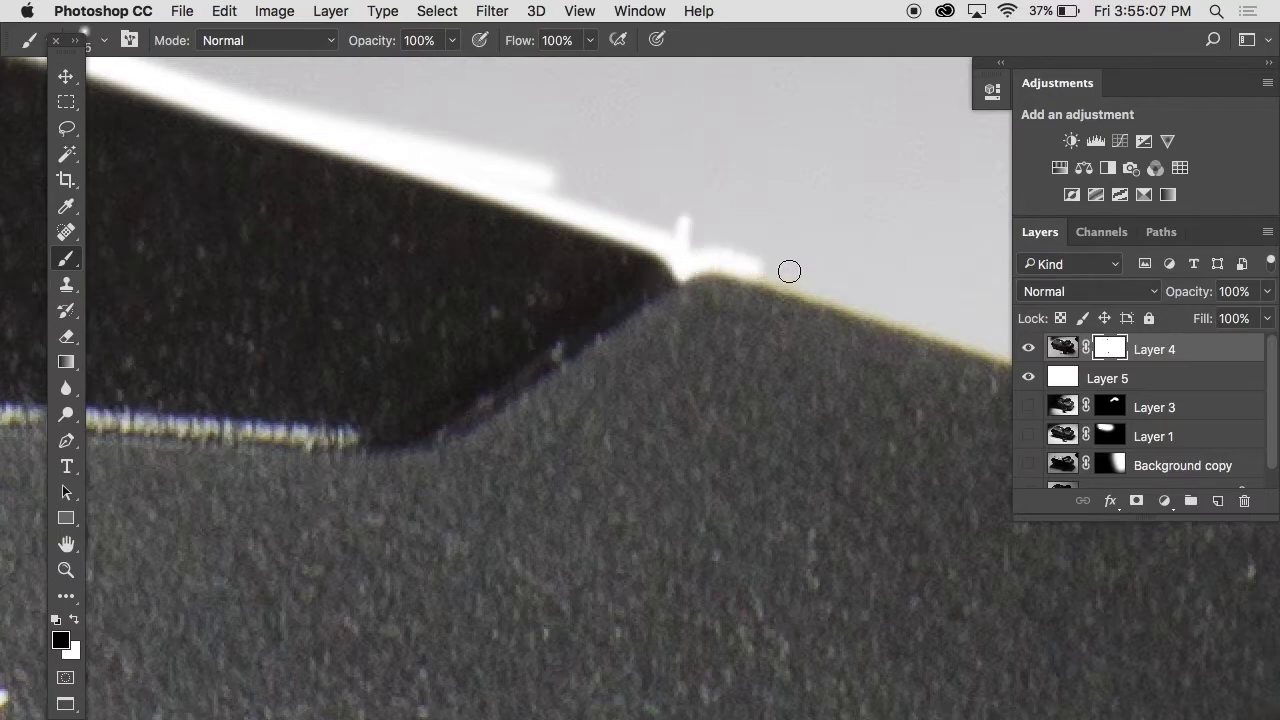
Step: Mask along the grey panel's straight edge with connected segments and step the line up onto the thin dark lip
left_click(900, 320, "shift")
left_click_drag(903, 320, 503, 161)
left_click(650, 212, "shift")
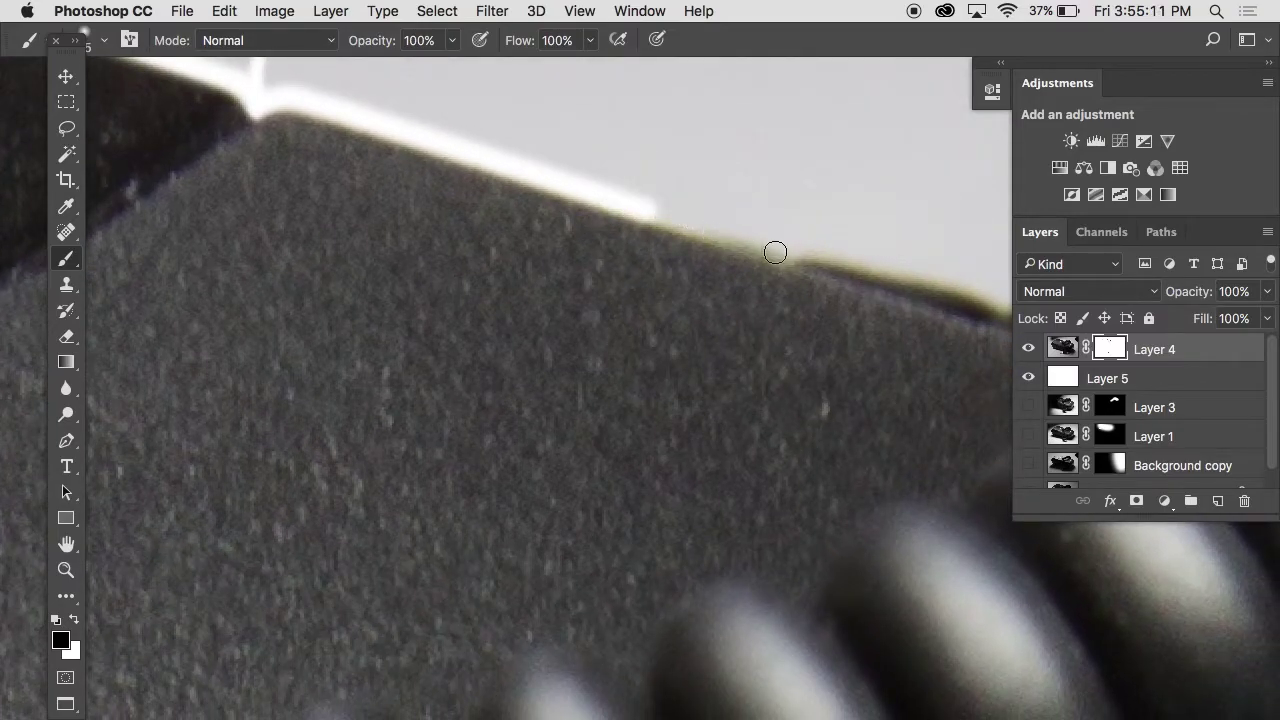
left_click(796, 250, "shift")
left_click(815, 247, "shift")
left_click(900, 266, "shift")
Step: Follow the stepped dark lip with the mask, including its small notch, until it meets the coiled cable
left_click_drag(900, 266, 482, 234)
left_click(560, 252, "shift")
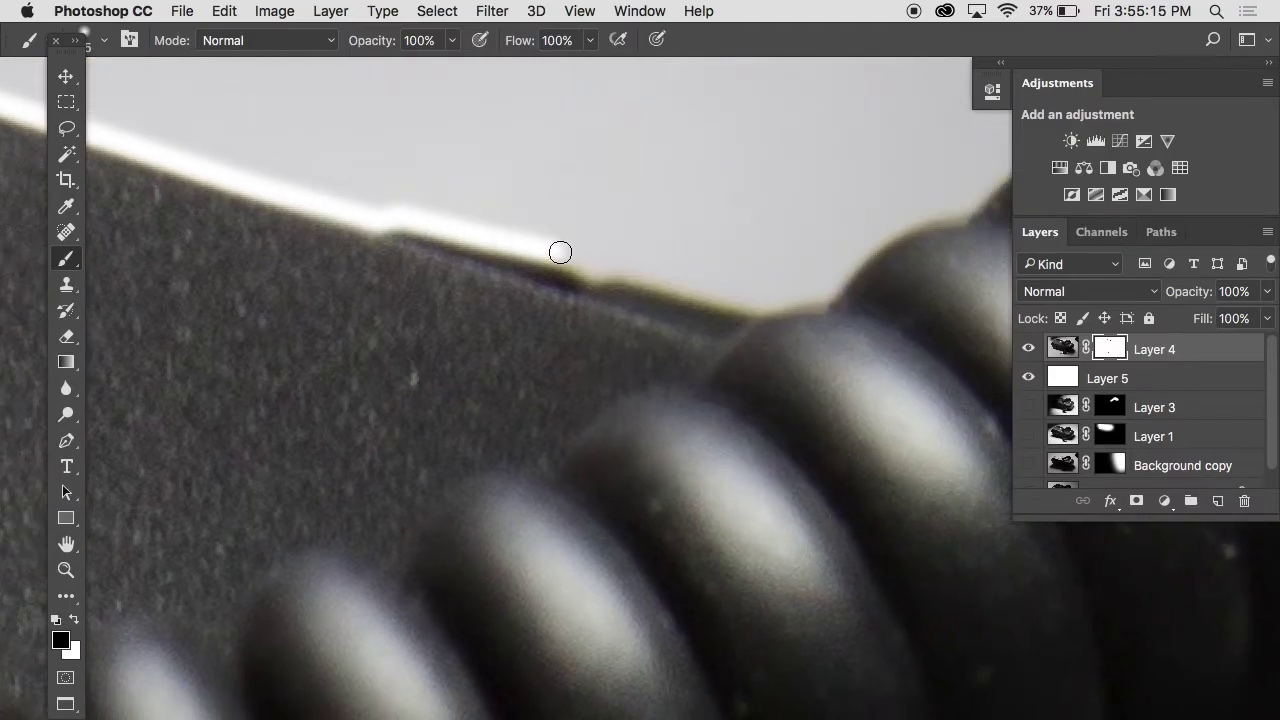
left_click_drag(575, 255, 617, 266)
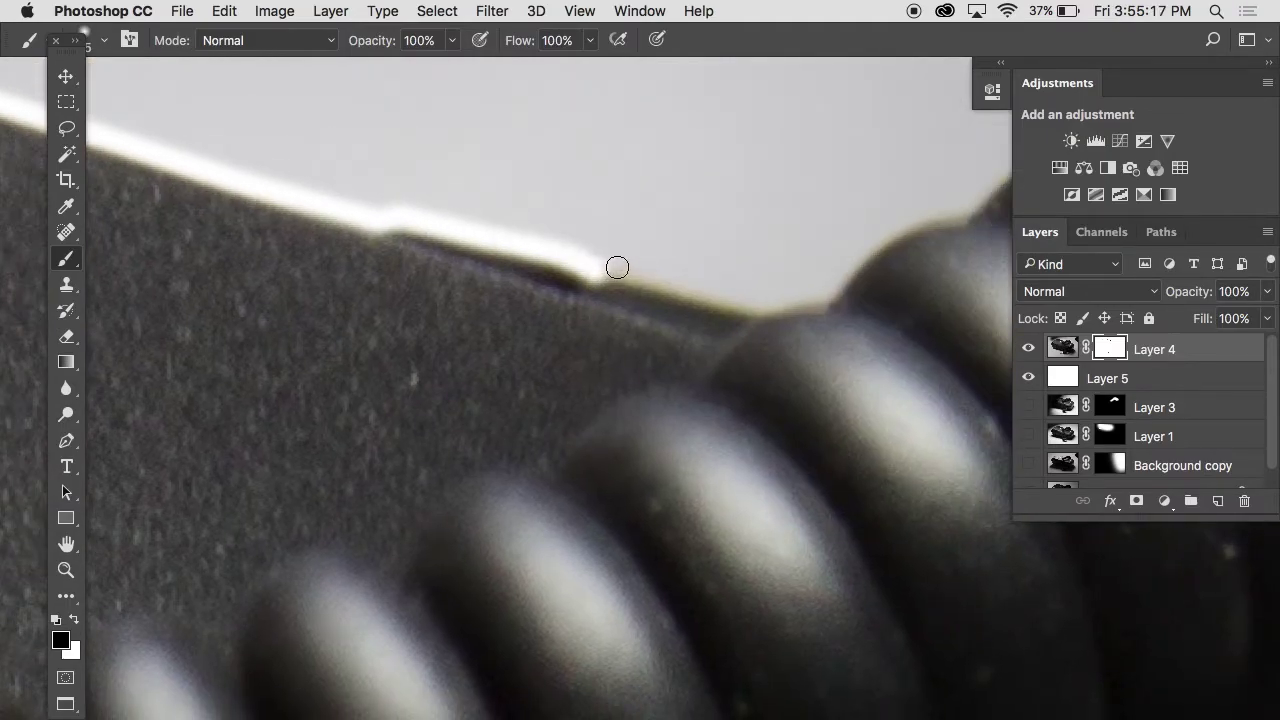
left_click(696, 288, "shift")
left_click(750, 299, "shift")
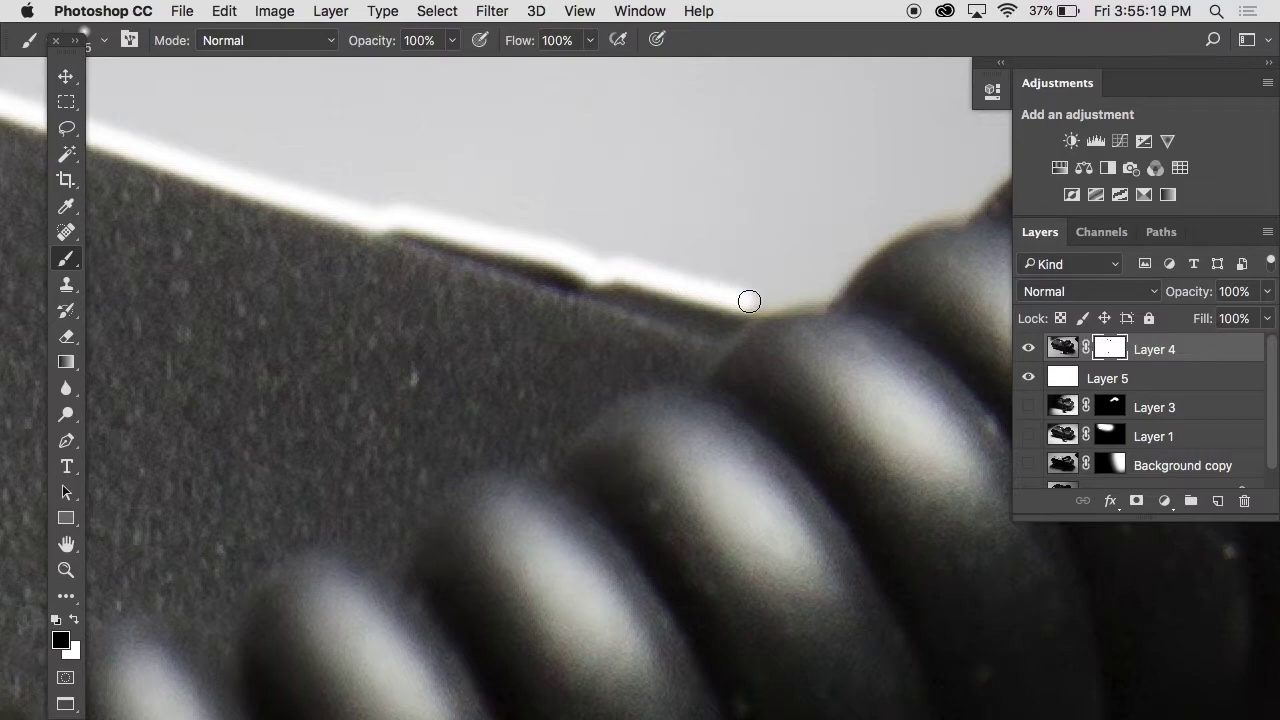
Step: Mask the background around the first coils of the cable, following each rounded bump up from the receiver's edge
mouse_move(768, 301)
left_mouse_down()
mouse_move(820, 294)
mouse_move(908, 210)
mouse_move(892, 222)
mouse_move(958, 204)
mouse_move(895, 210)
mouse_move(639, 290)
mouse_move(704, 278)
mouse_move(874, 177)
left_mouse_up()
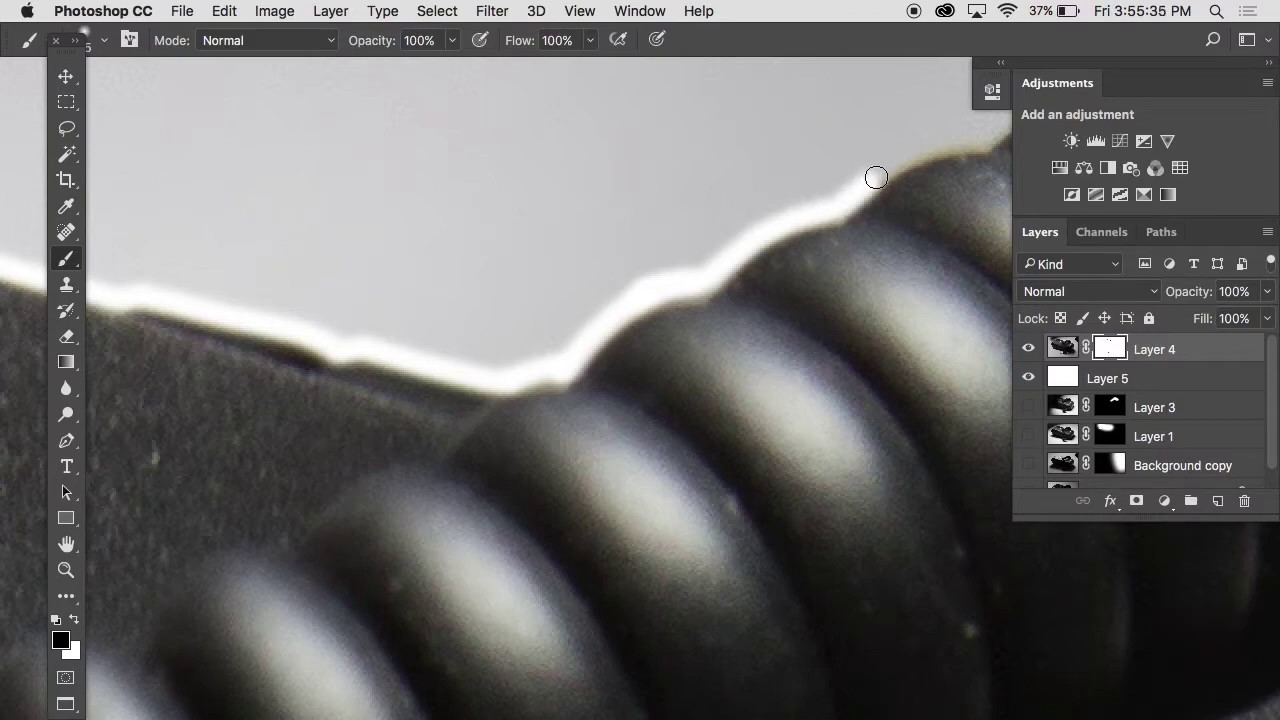
left_click(909, 152, "shift")
left_click(957, 136, "shift")
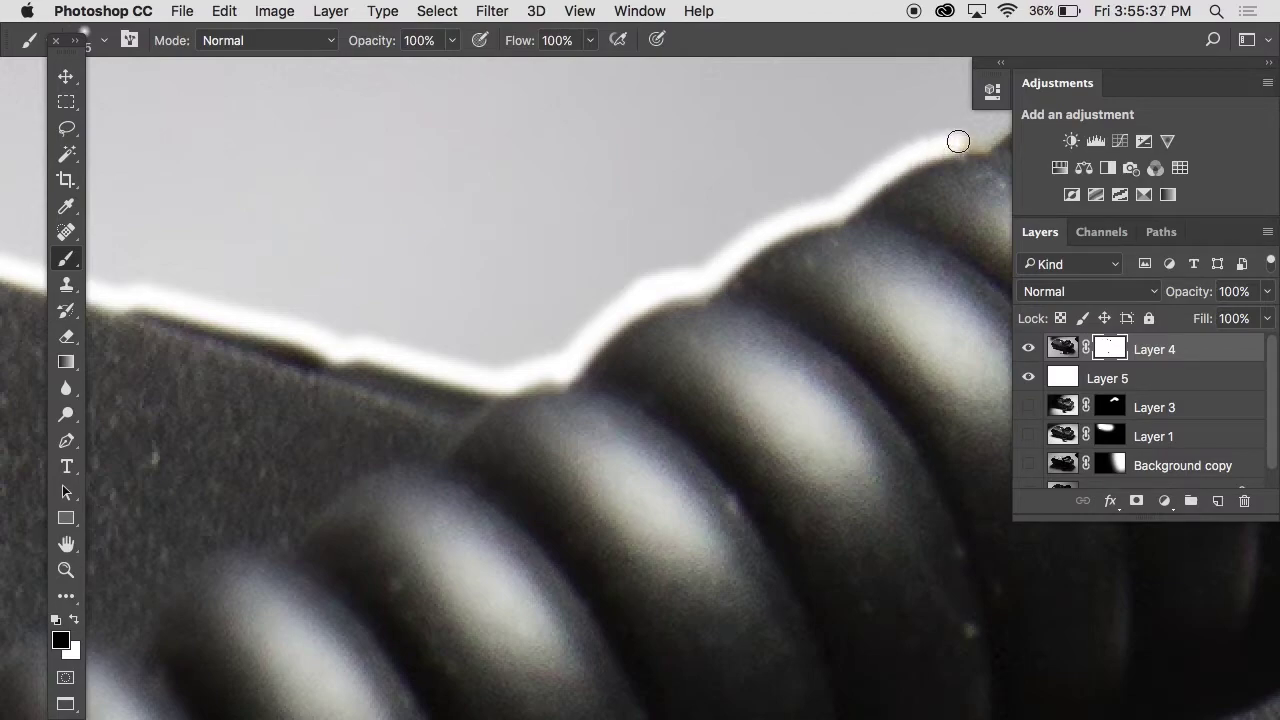
Step: Continue the masked outline up over the next rising coil of the cable and onto the following one with short segments
left_click_drag(957, 135, 697, 220)
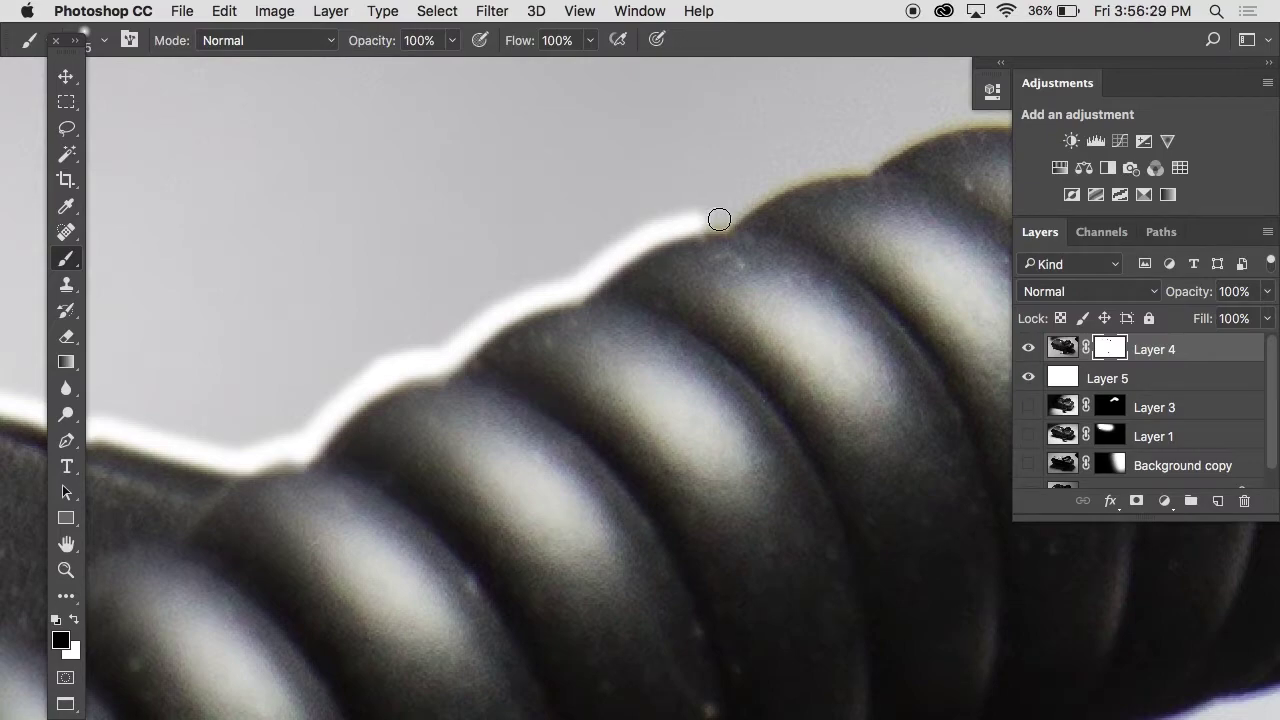
left_click(724, 215, "shift")
left_click(751, 199, "shift")
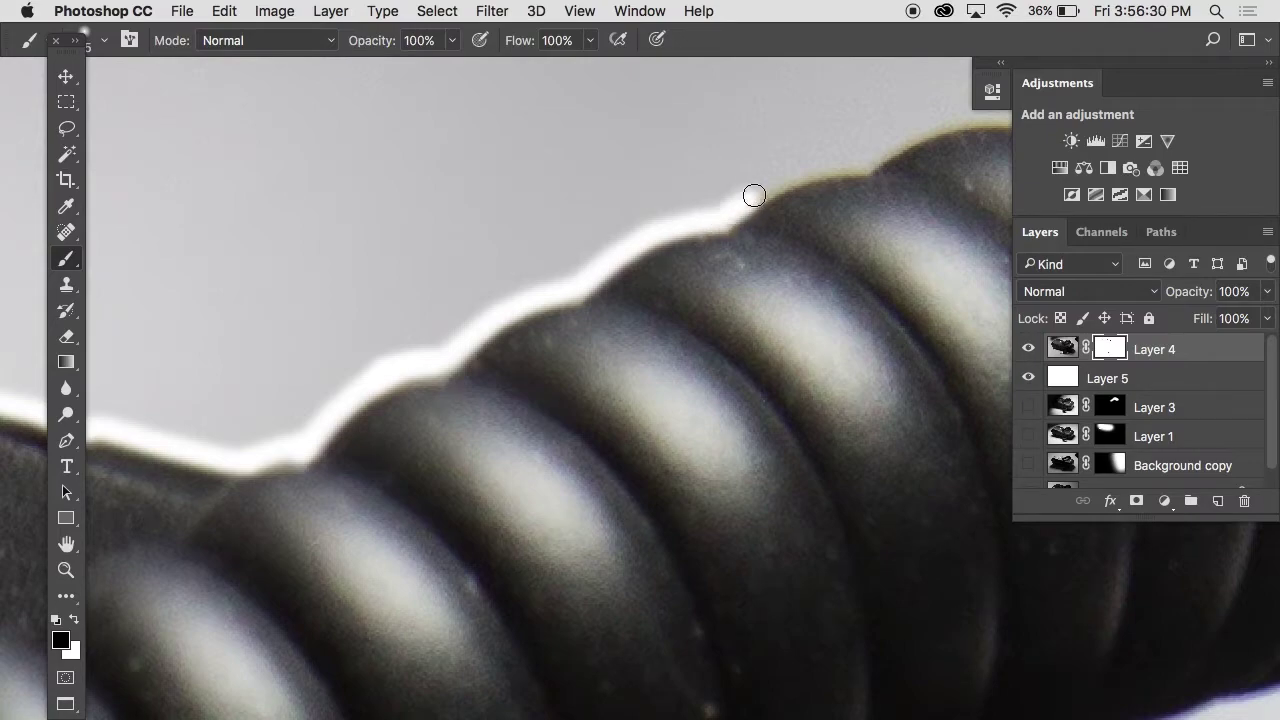
left_click(795, 176, "shift")
left_click(835, 165, "shift")
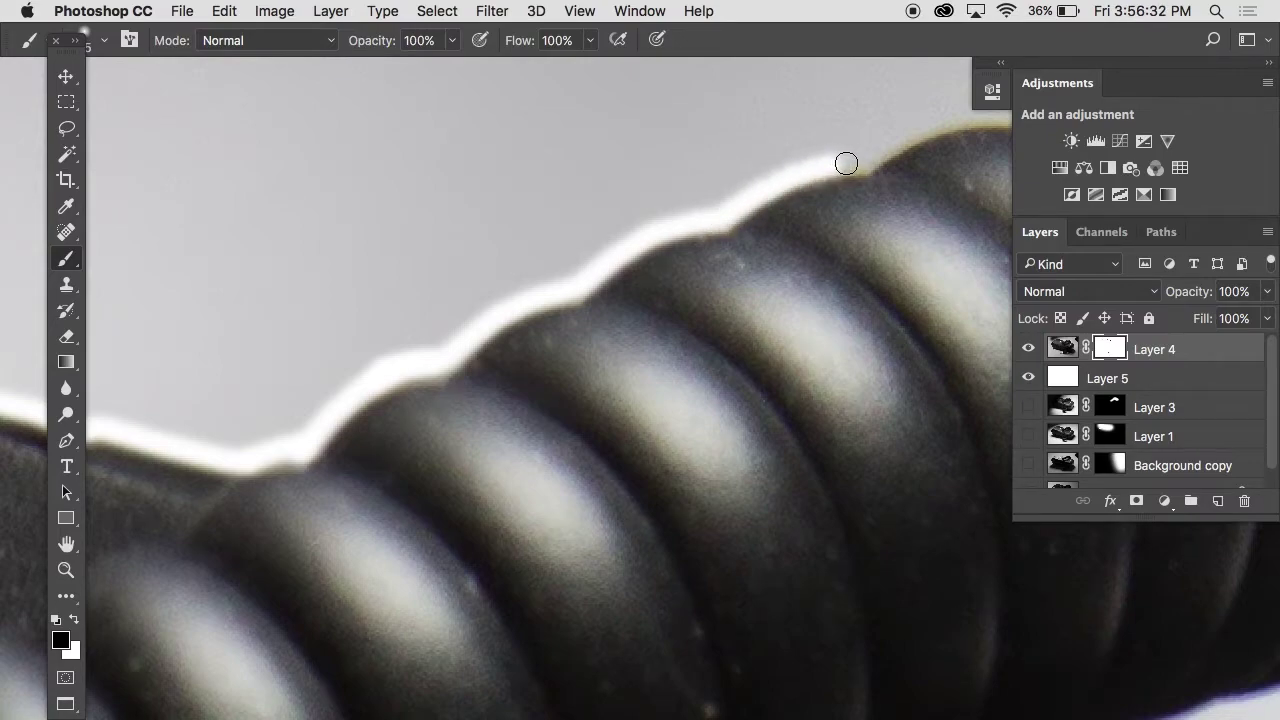
left_click(873, 156, "shift")
left_click(941, 125, "shift")
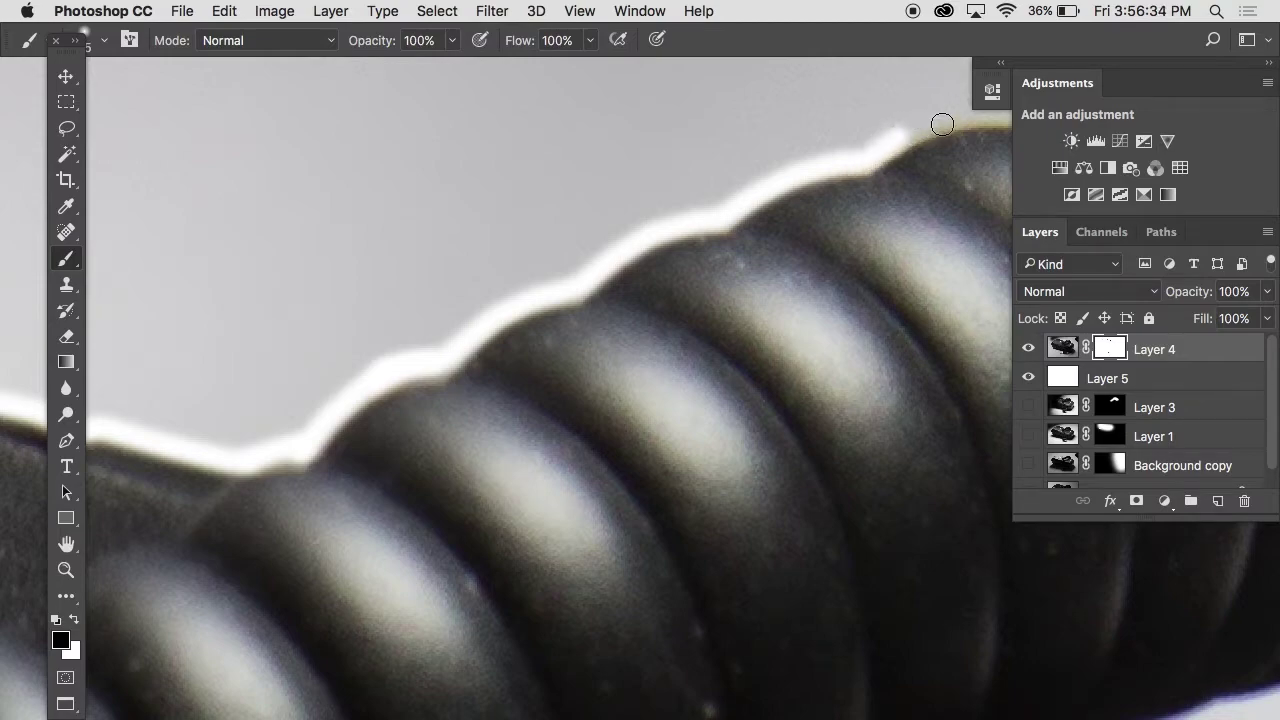
Step: Finish masking the partly outlined coil and trace the next one, dipping into the valley between them
left_click_drag(946, 123, 600, 160)
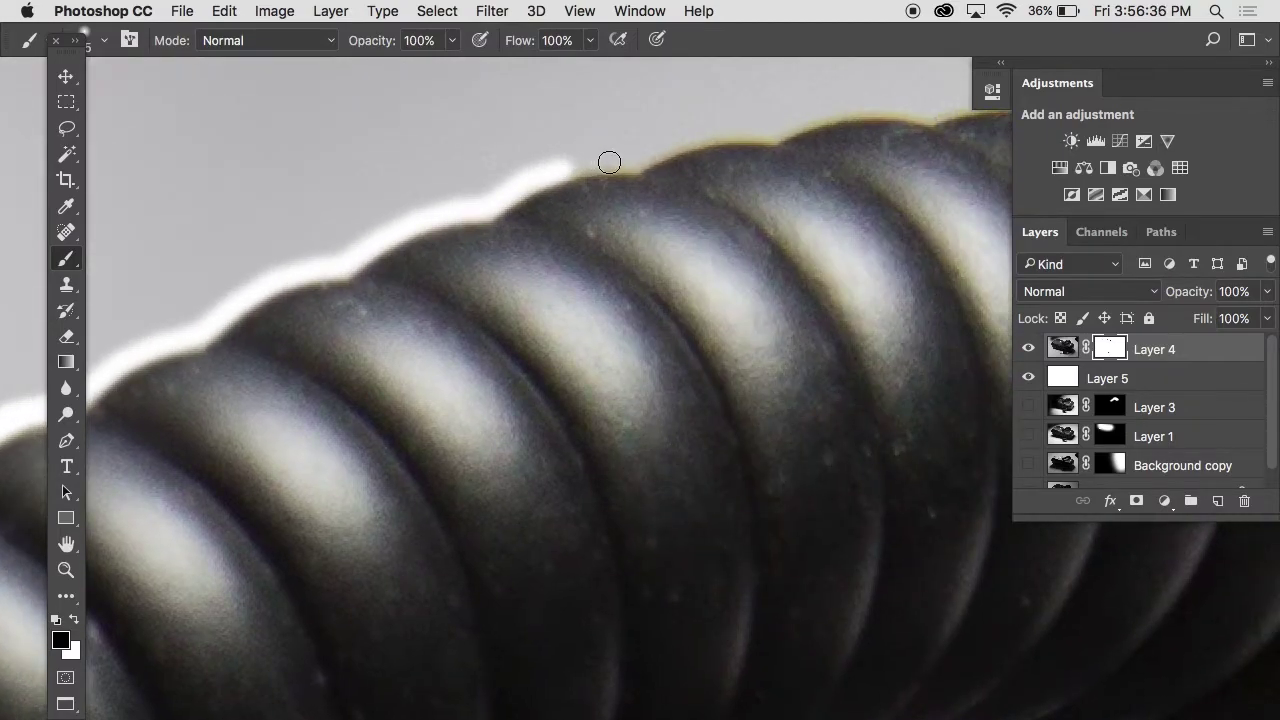
left_click(610, 161, "shift")
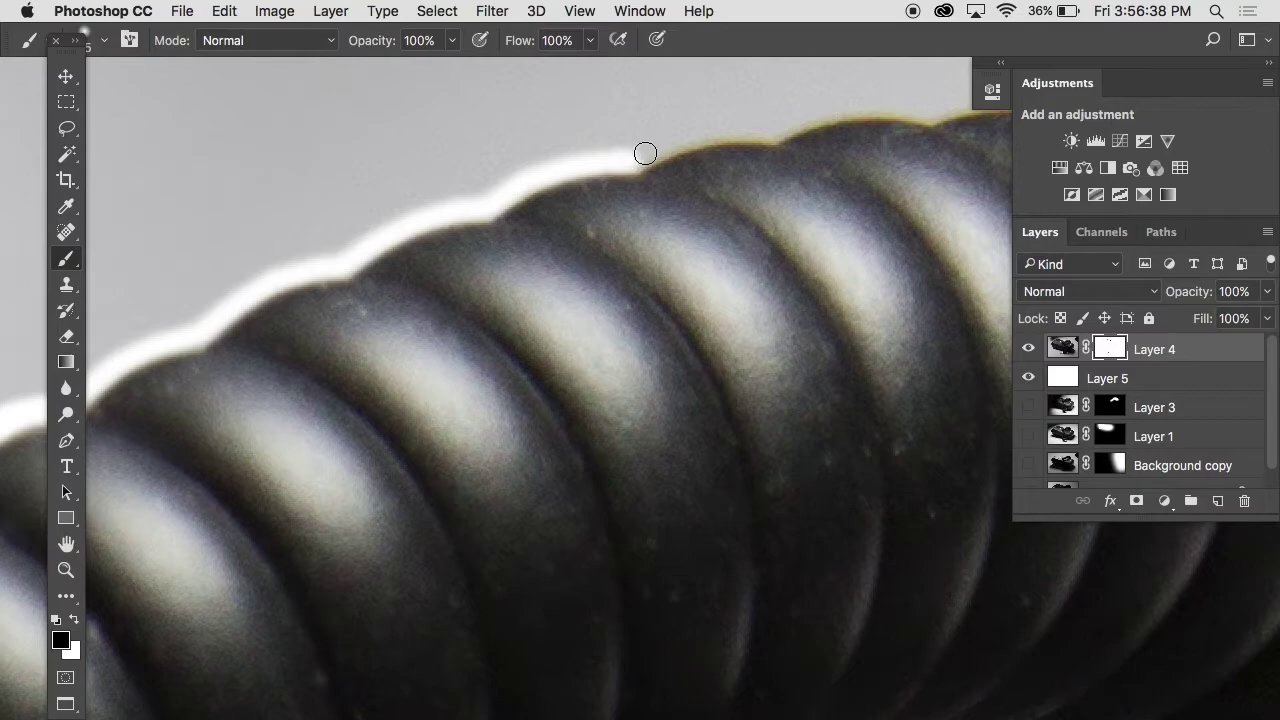
left_click(680, 136, "shift")
left_click(701, 130, "shift")
left_click(744, 130, "shift")
left_click(756, 129, "shift")
left_click(774, 126, "shift")
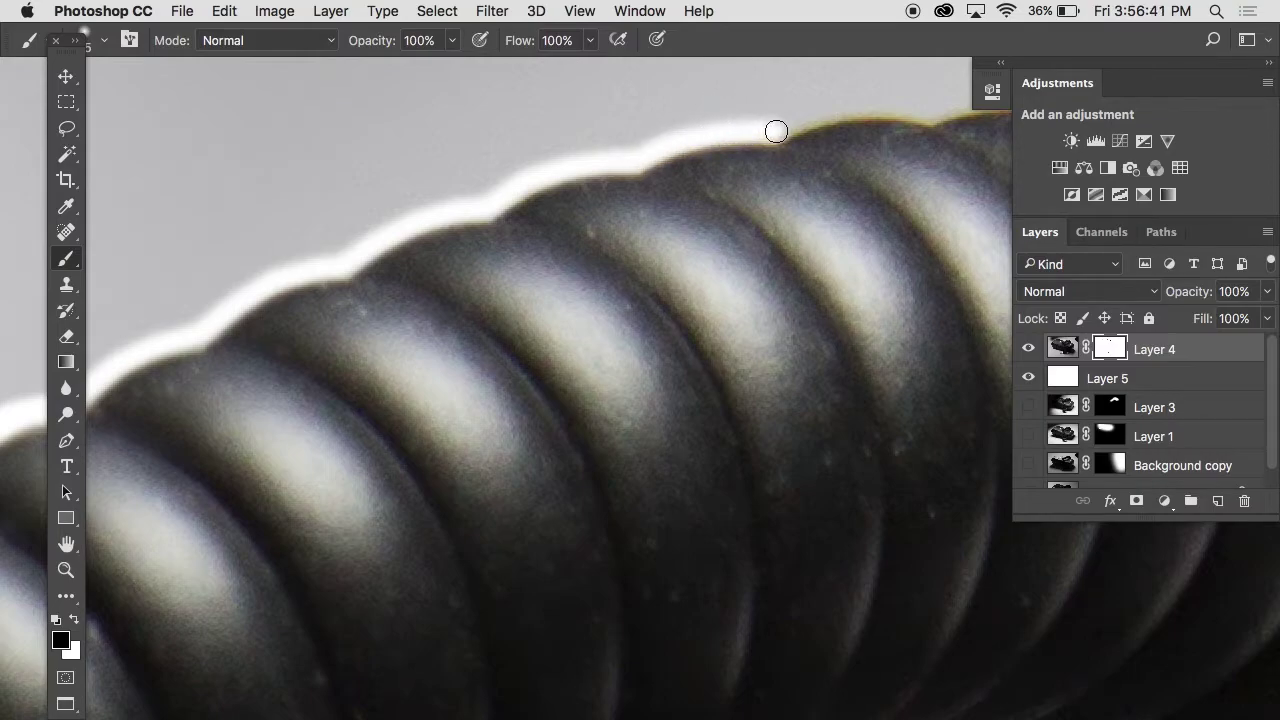
Step: Mask over the following coil near the top of the cable's arch, ending at the next valley
left_click(840, 110, "shift")
left_click(862, 104, "shift")
left_click(903, 106, "shift")
left_click(935, 106, "shift")
Step: Reduce the brush size and mask around the topmost coil of the cable's arch with short connected segments
left_click_drag(950, 102, 443, 229)
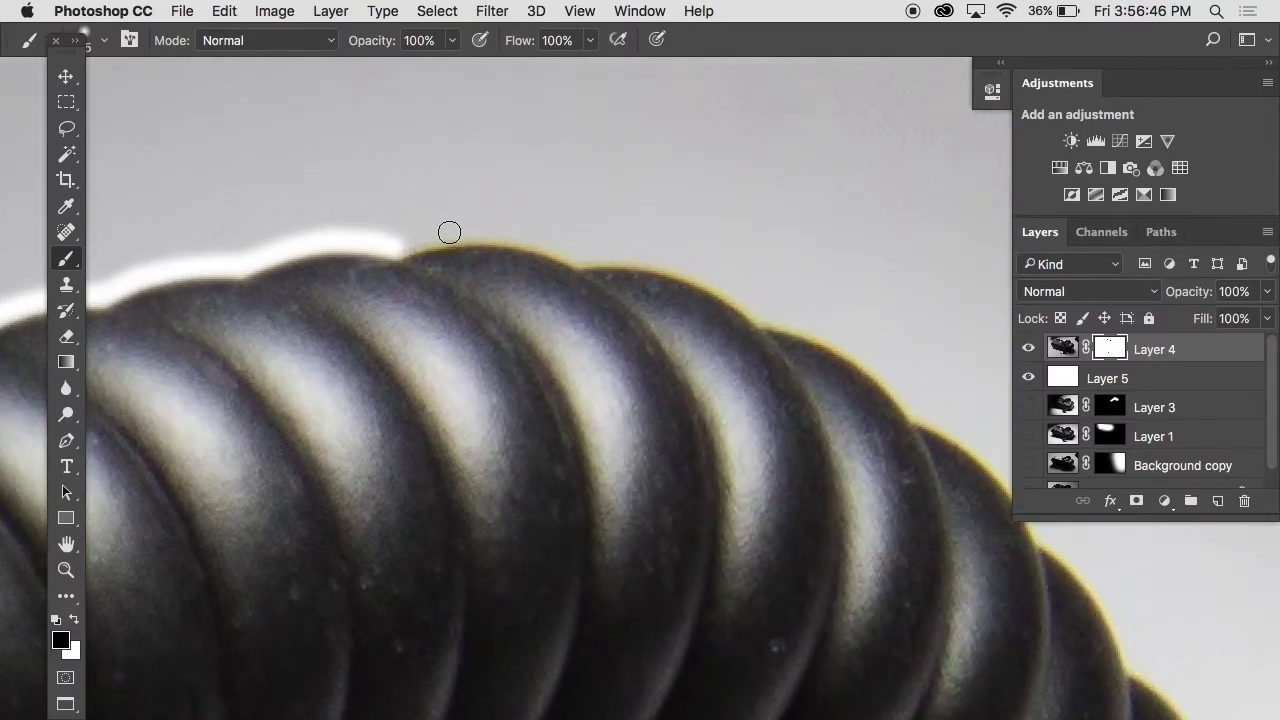
key("[")
key("[")
left_click(441, 237, "shift")
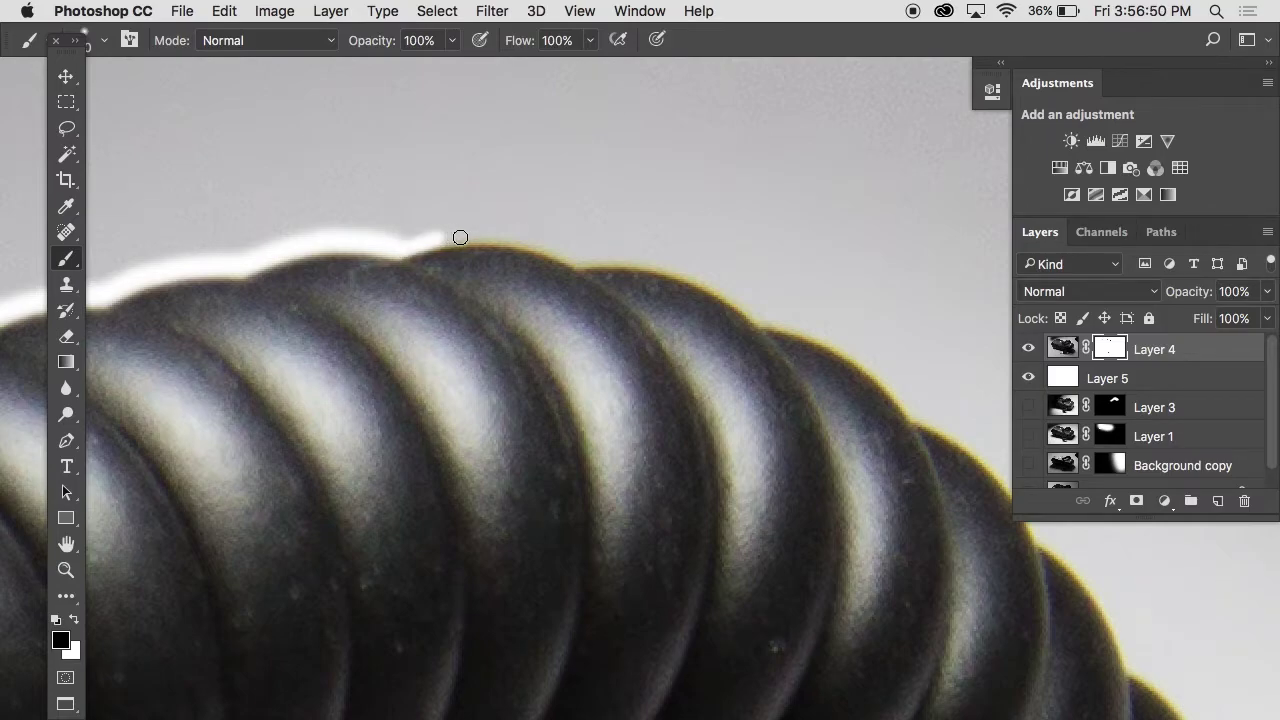
left_click(475, 237, "shift")
left_click(523, 239, "shift")
left_click(552, 247, "shift")
left_click(577, 259, "shift")
Step: Extend the masked outline past the topmost coil and over the first descending coil, ending at the next valley
left_click(626, 260, "shift")
left_click(678, 268, "shift")
left_click(702, 278, "shift")
left_click(731, 296, "shift")
left_click(761, 316, "shift")
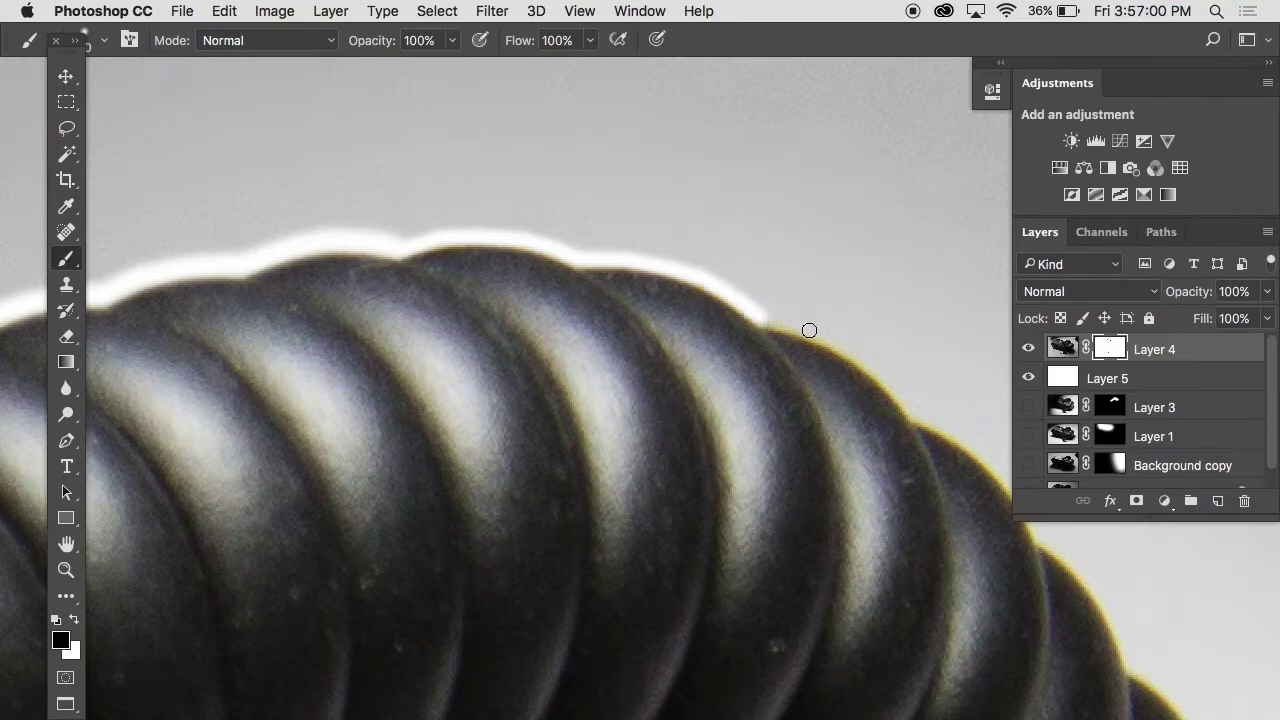
Step: Mask around the second descending coil of the cable's arch with short connected segments
left_click(814, 330, "shift")
left_click(846, 347, "shift")
left_click(874, 365, "shift")
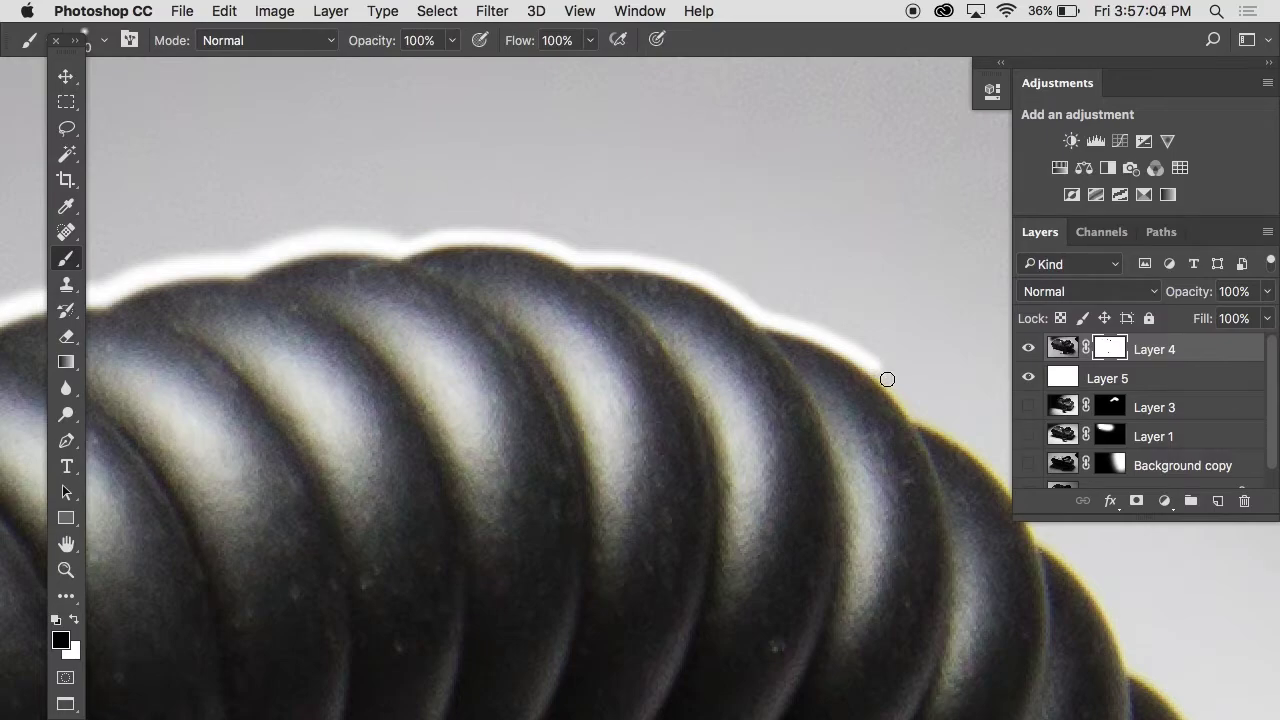
left_click(898, 391, "shift")
left_click_drag(913, 413, 675, 326)
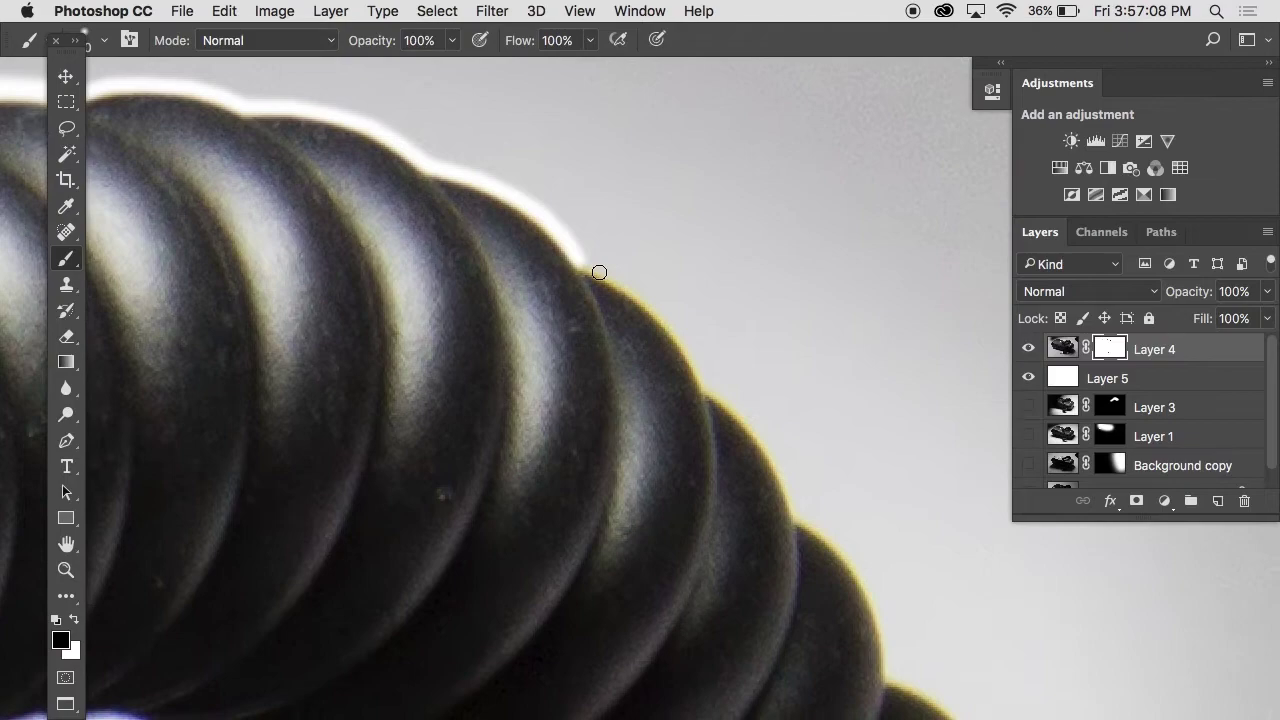
Step: Trace the mask around the next two descending coils, dipping into the valley between them
left_click(674, 327, "shift")
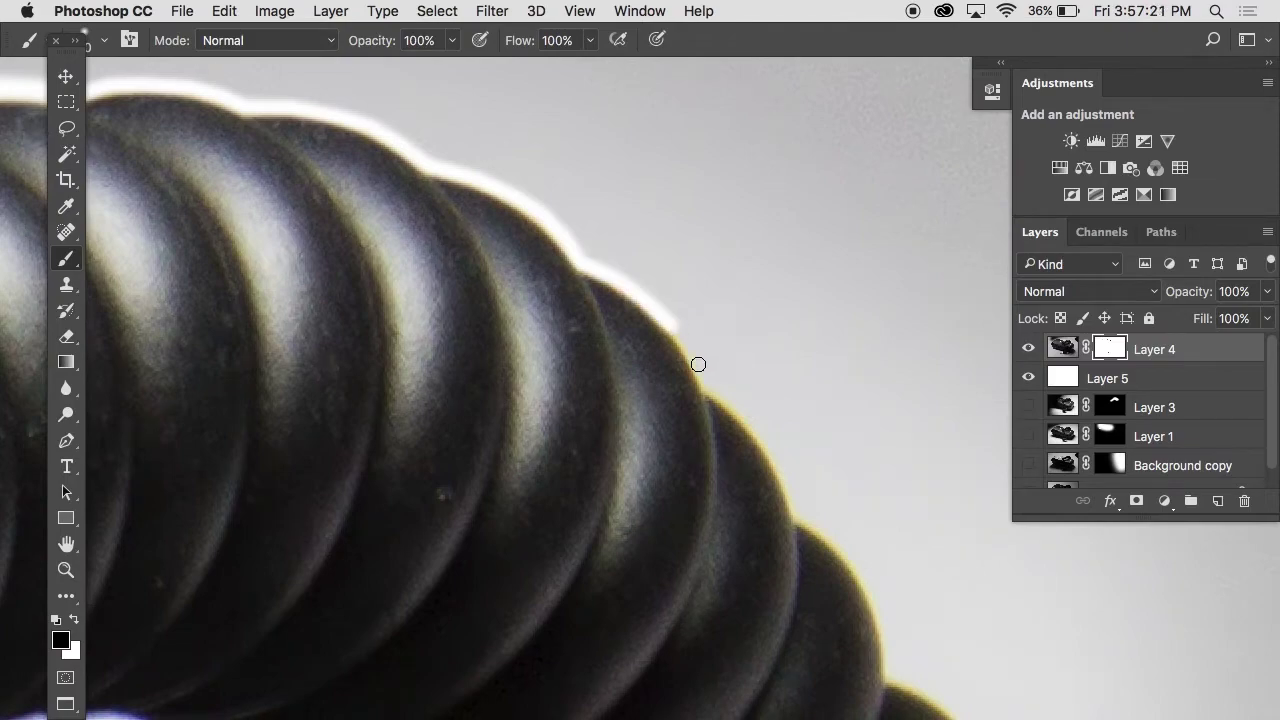
left_click(698, 364, "shift")
left_click(706, 386, "shift")
left_click(738, 406, "shift")
left_click(762, 433, "shift")
left_click(780, 467, "shift")
left_click(792, 500, "shift")
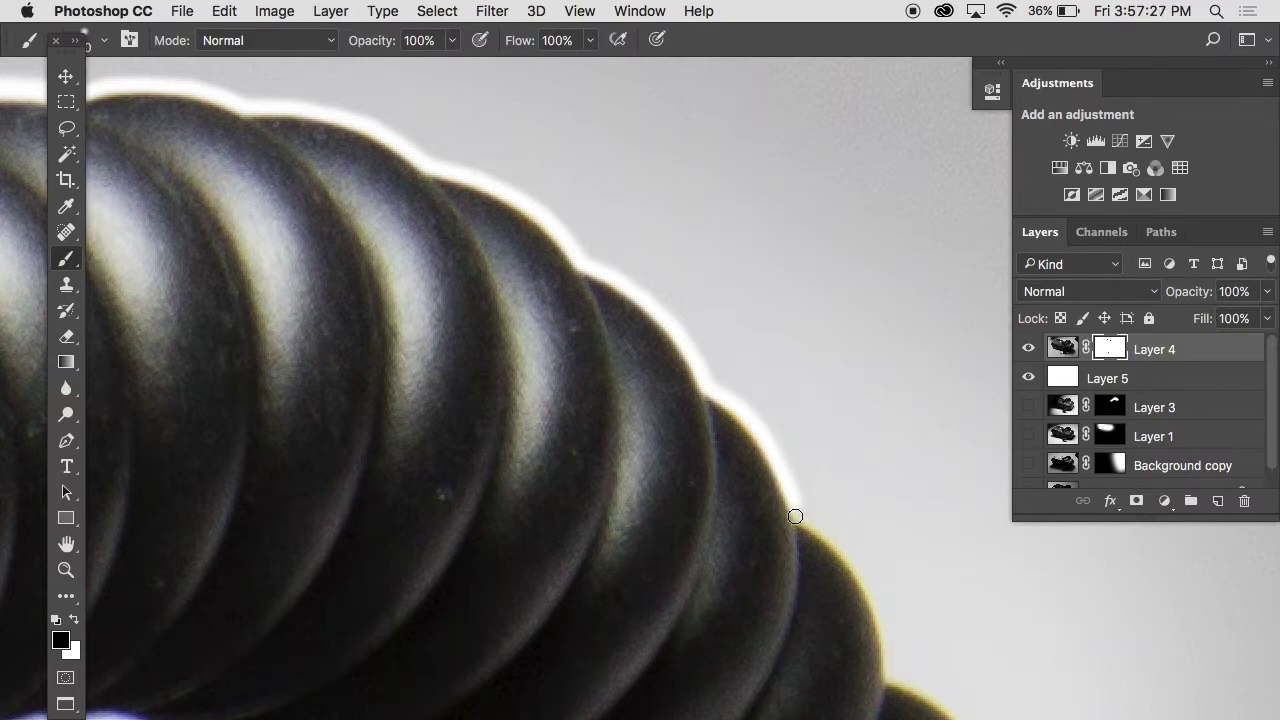
Step: Mask down the remaining coils of the arch to the point where the cable meets the receiver's body
left_click_drag(797, 518, 585, 258)
left_click_drag(608, 266, 640, 307)
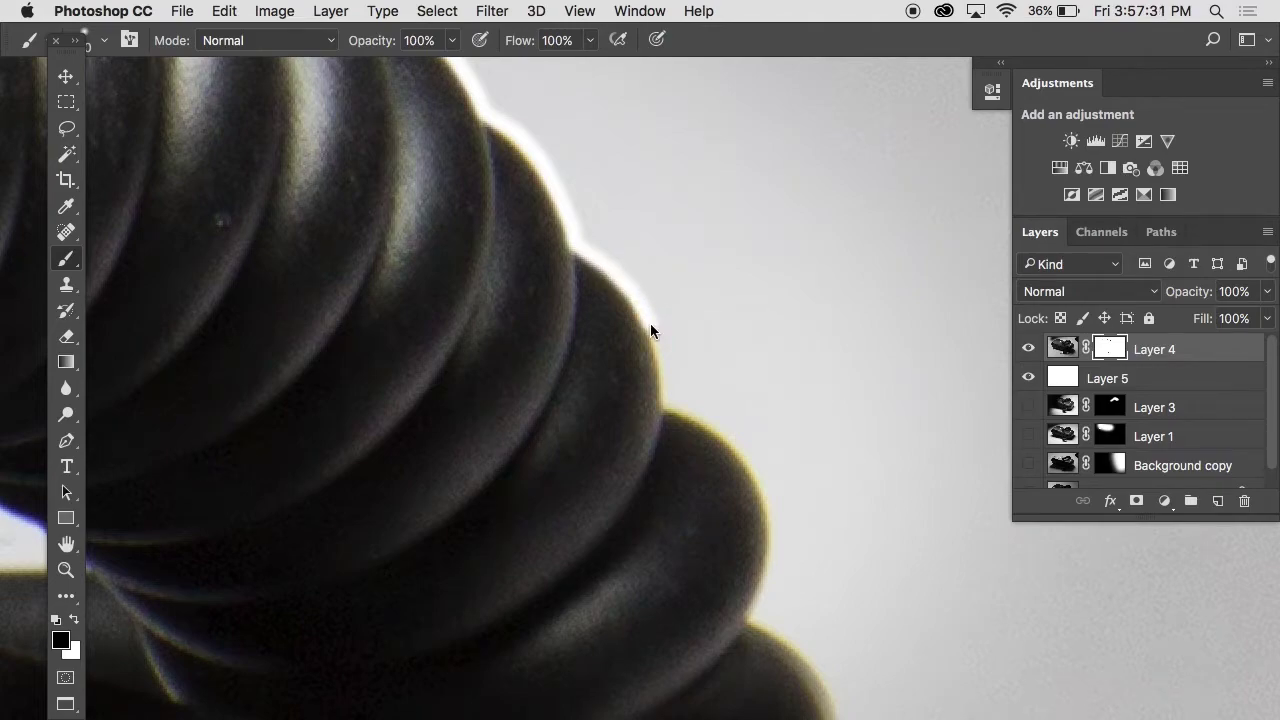
mouse_move(661, 354)
left_mouse_down()
mouse_move(667, 406)
mouse_move(727, 424)
mouse_move(704, 418)
mouse_move(759, 473)
mouse_move(774, 542)
mouse_move(761, 606)
mouse_move(648, 334)
mouse_move(710, 371)
mouse_move(738, 452)
mouse_move(715, 541)
mouse_move(651, 588)
left_mouse_up()
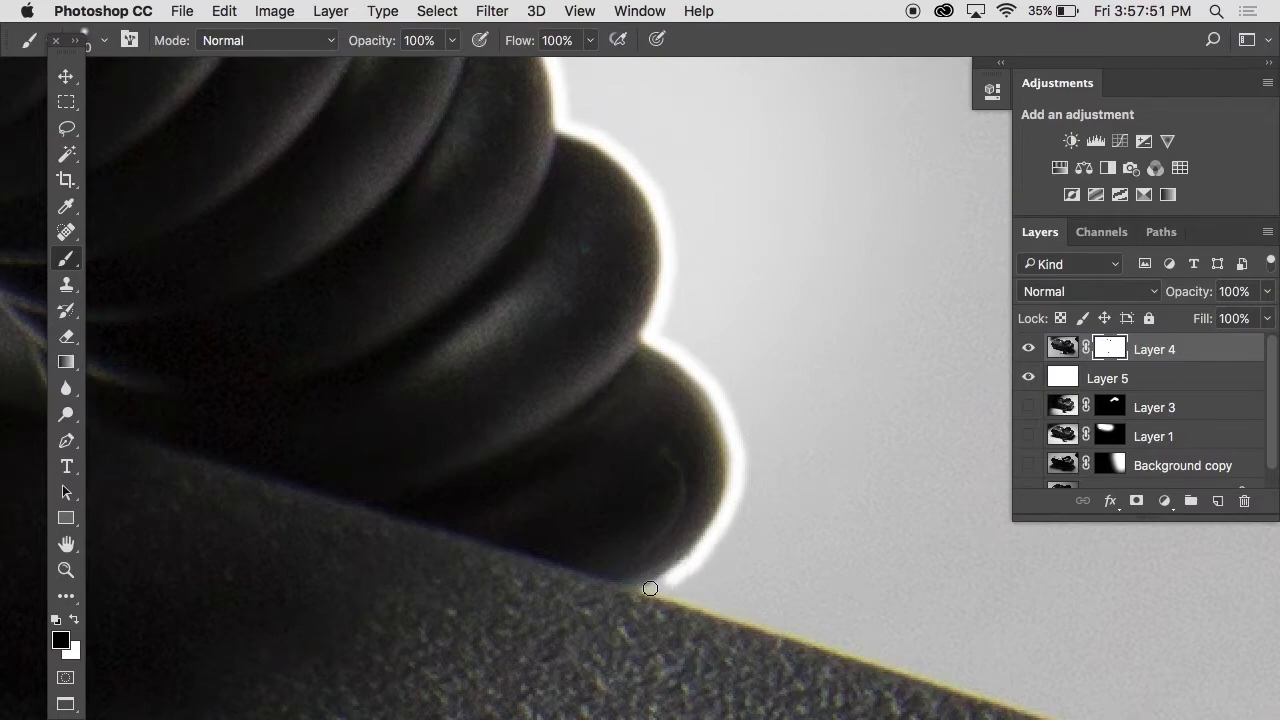
Step: Mask the upper edge of the enclosed gap beneath the cable's arch and extend it into the gap's left corner
left_click_drag(461, 520, 1060, 550)
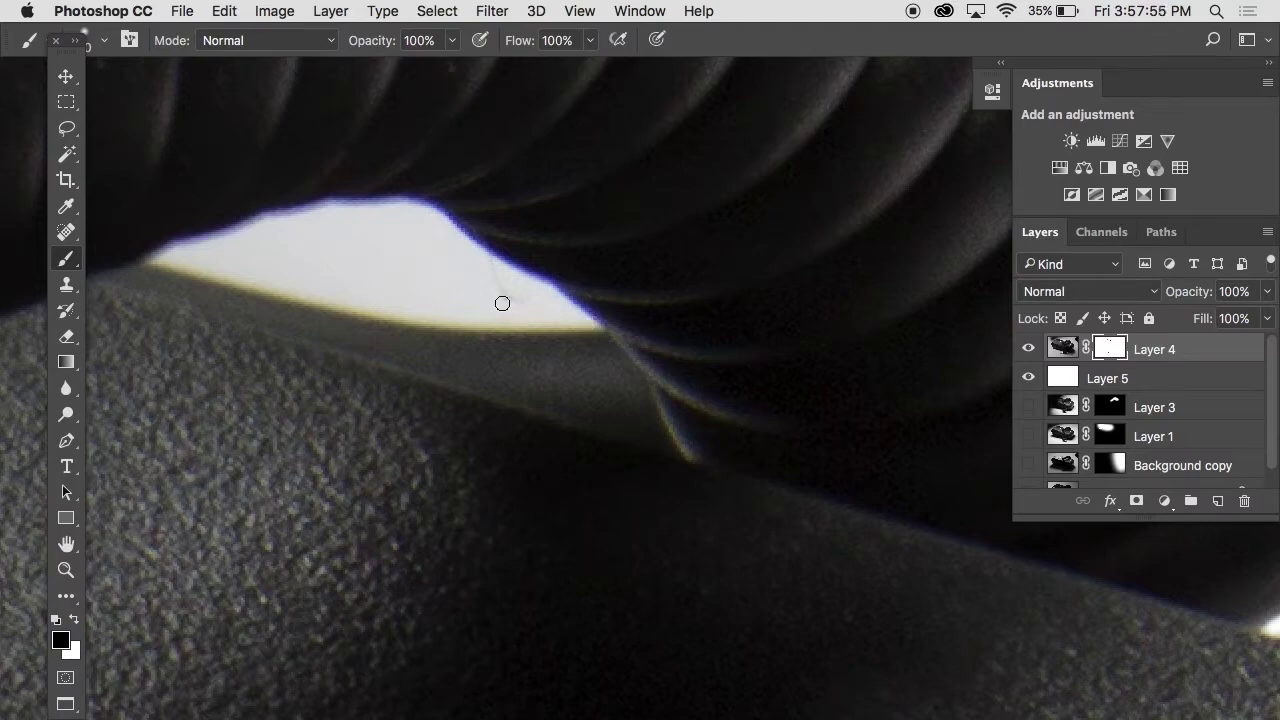
mouse_move(175, 253)
left_mouse_down()
mouse_move(264, 219)
mouse_move(308, 223)
mouse_move(326, 204)
mouse_move(430, 209)
mouse_move(454, 239)
mouse_move(564, 304)
left_mouse_up()
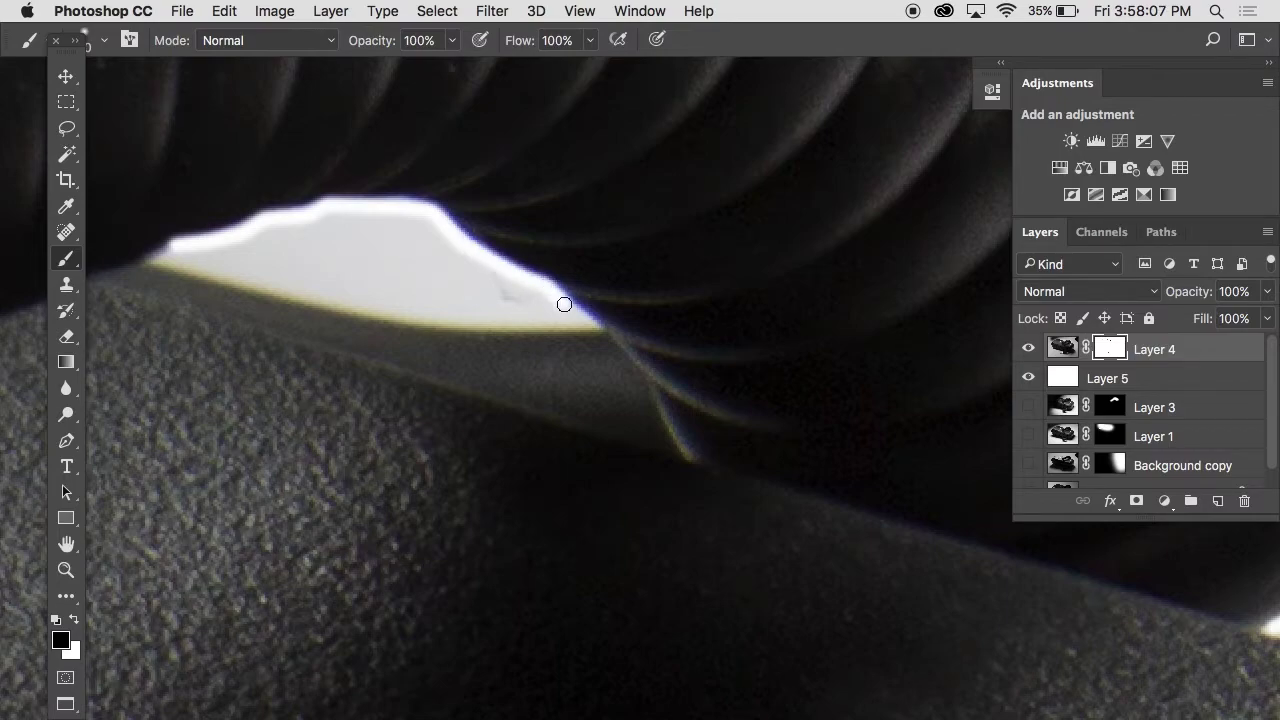
left_click(243, 267, "ctrl")
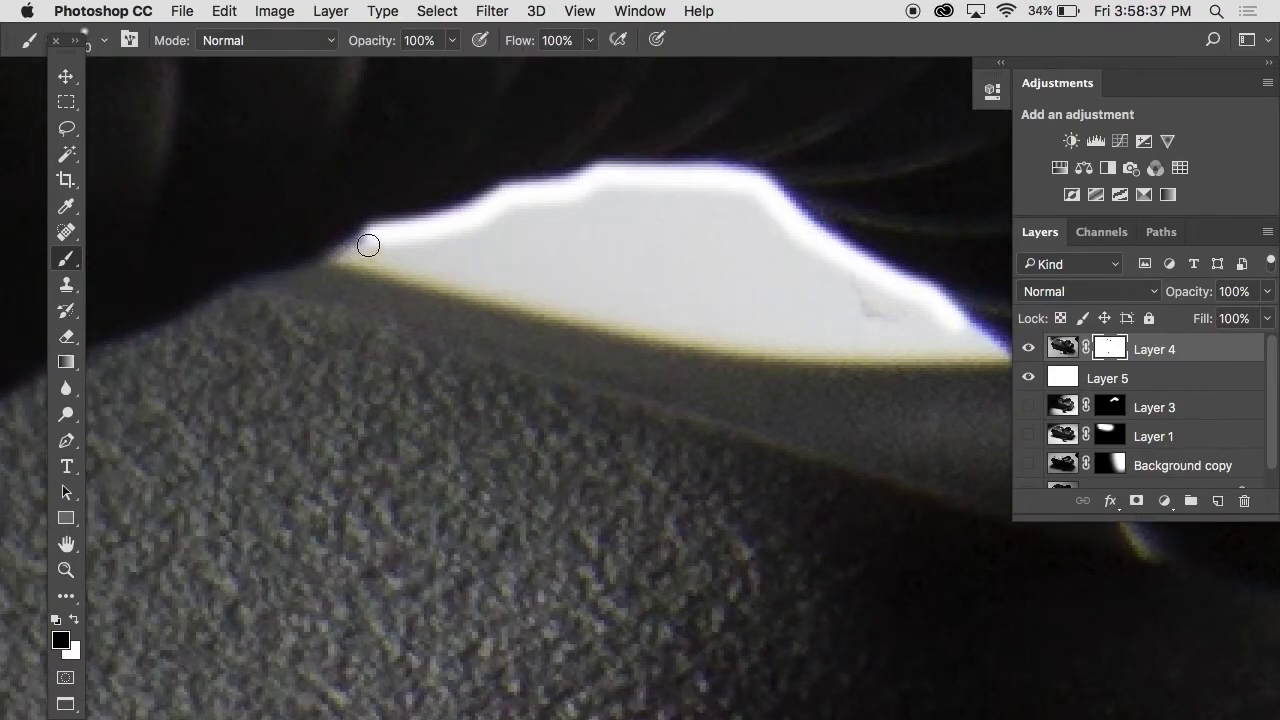
left_click_drag(368, 245, 337, 263)
Step: With black as the paint colour, mask along the gap's curved lower edge from its left corner toward the right corner
key("x")
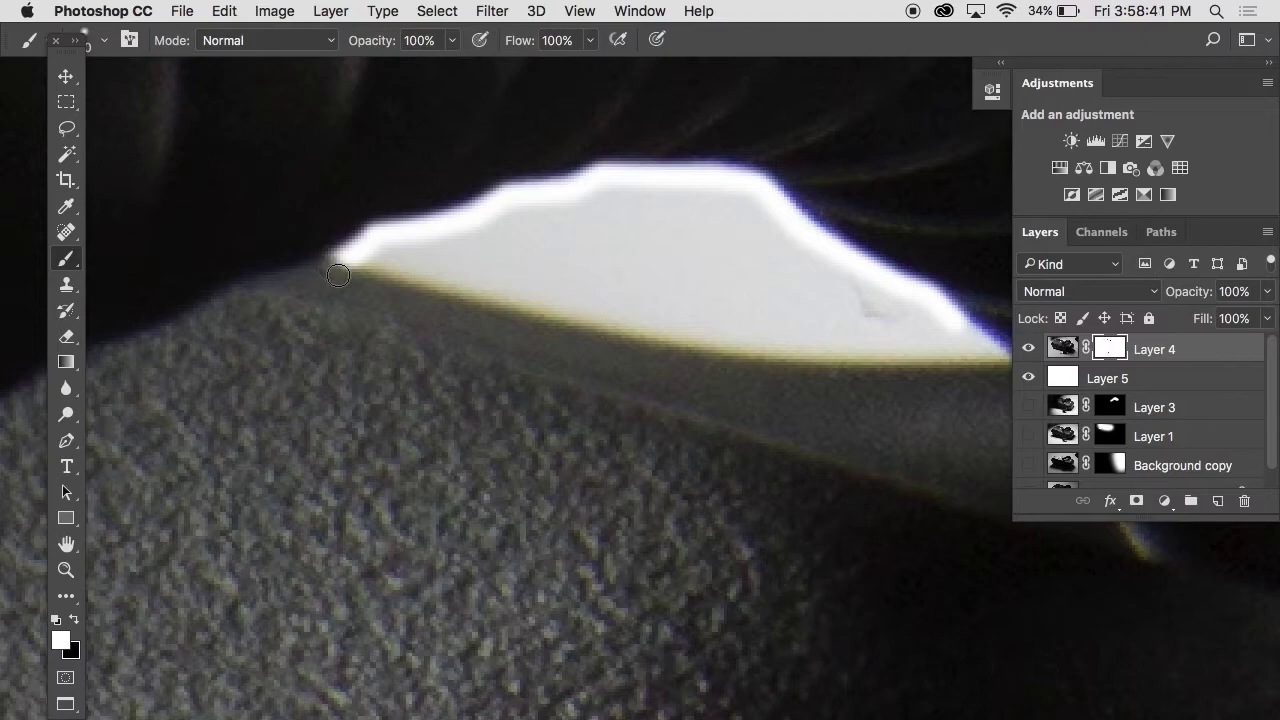
key("x")
left_click_drag(355, 258, 445, 280)
left_click(536, 305, "shift")
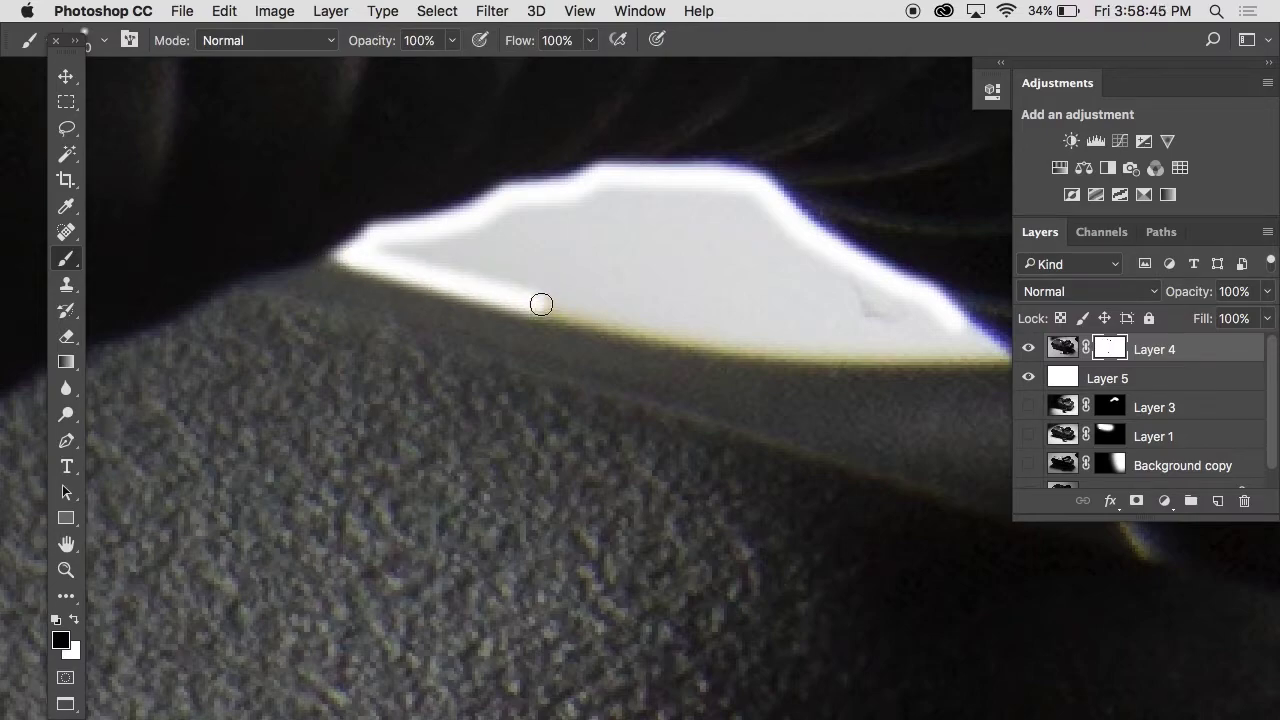
left_click(608, 311, "shift")
scroll(554, 306, "right", 5)
scroll(554, 306, "down", 2)
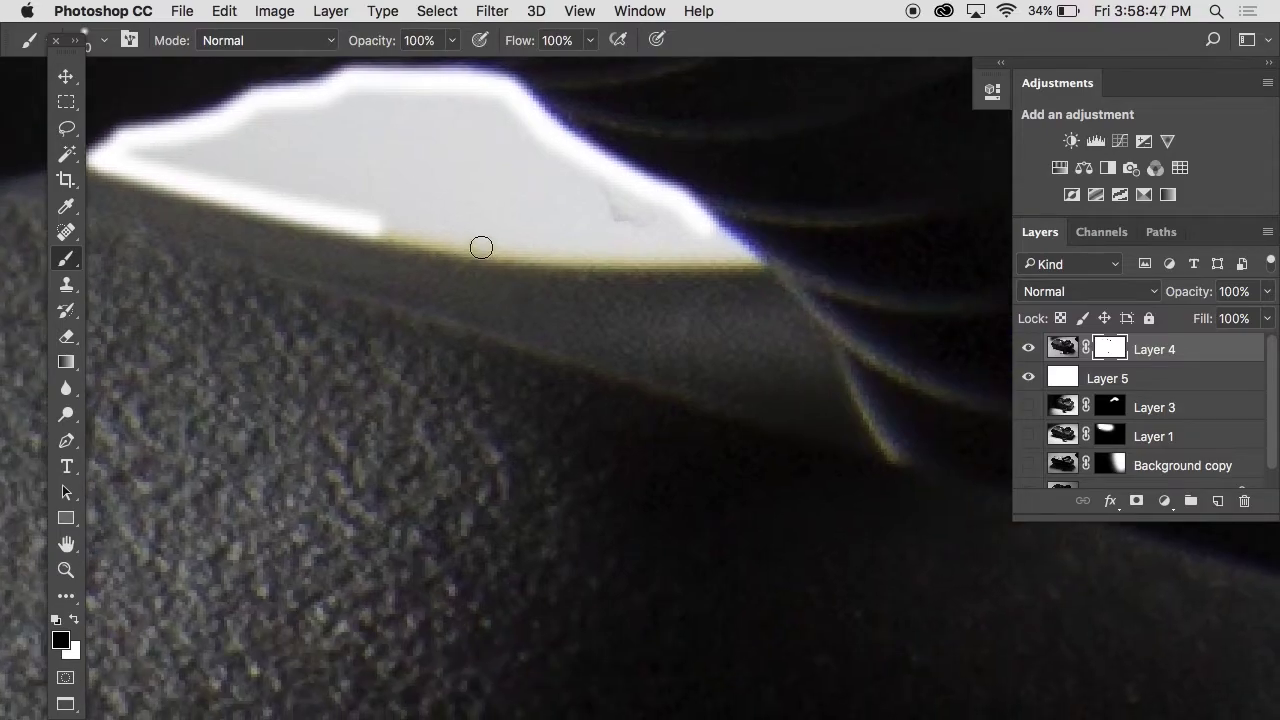
left_click(483, 249, "shift")
left_click(565, 250, "shift")
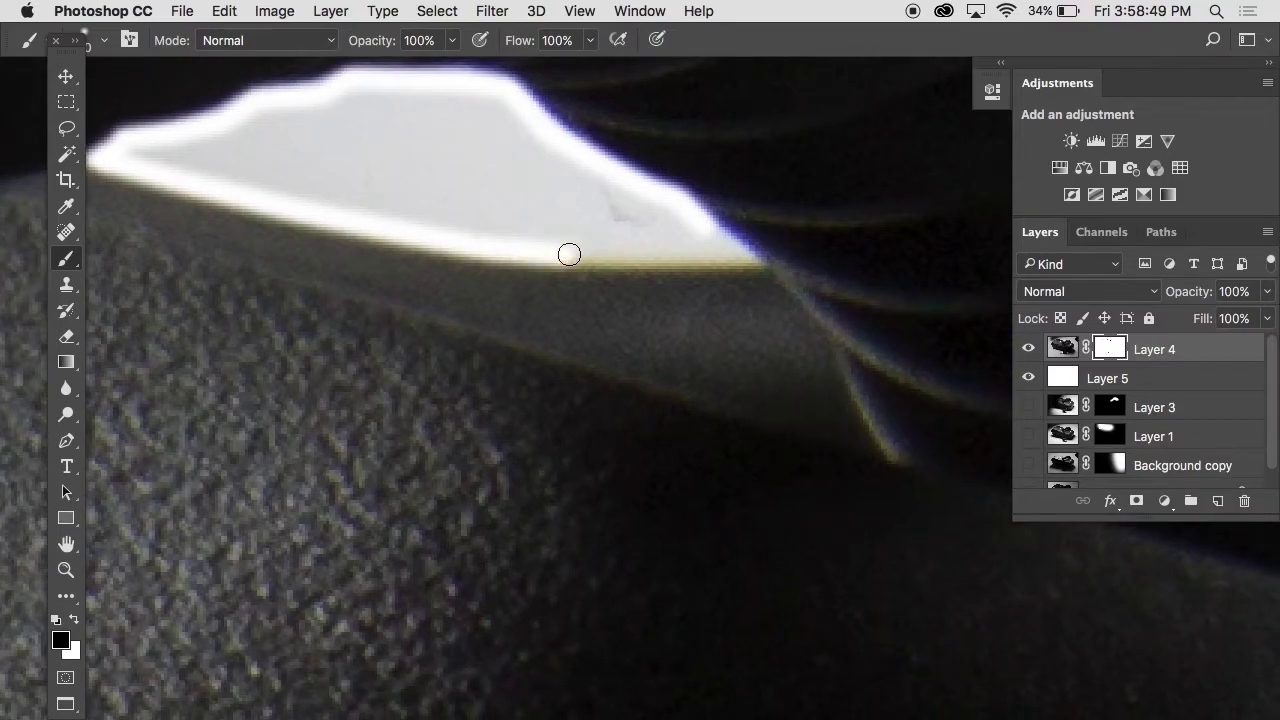
left_click(655, 257, "shift")
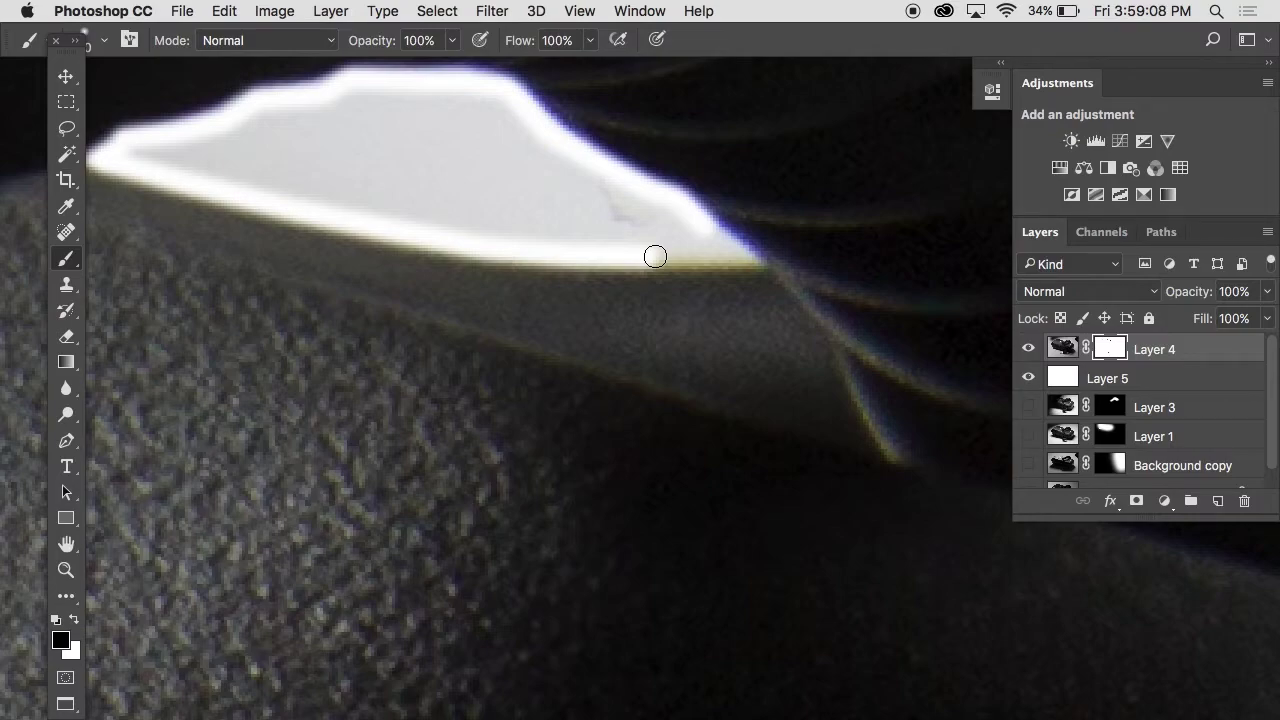
Step: Undo and repaint the last mask segment into the gap's right corner, and restore the overshoot on the cable with white
left_click(737, 251, "shift")
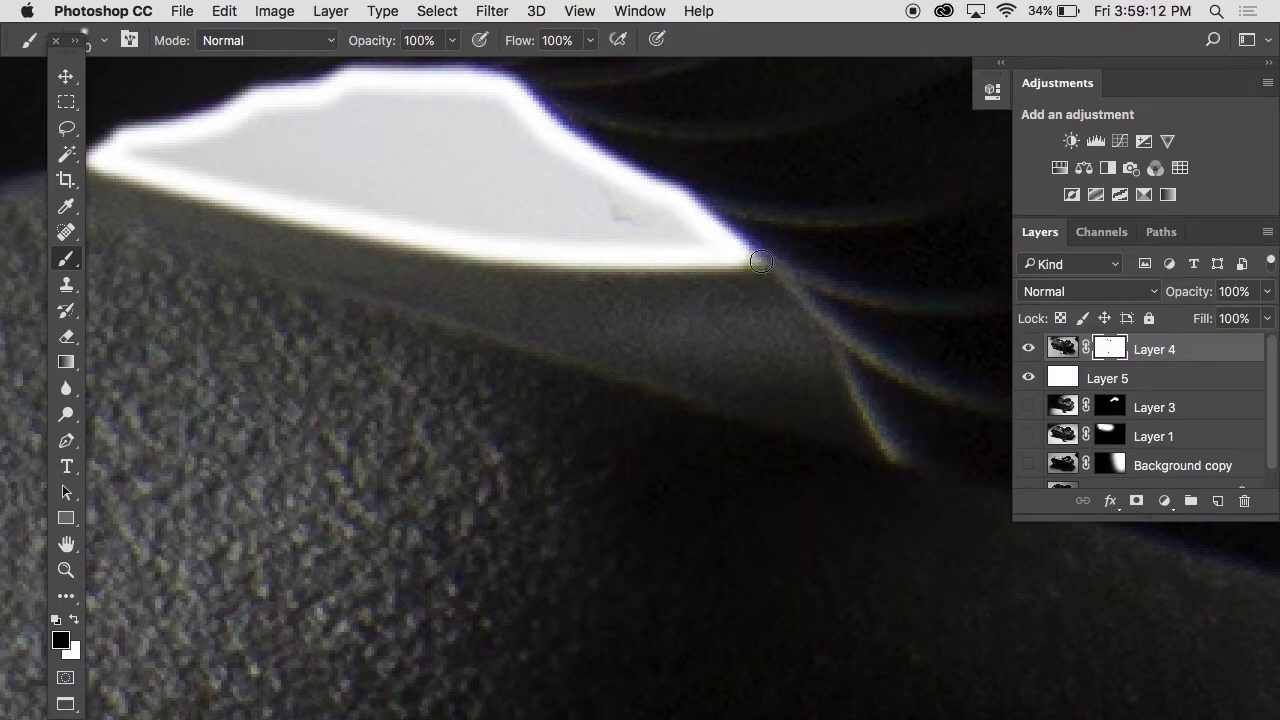
key("super+z")
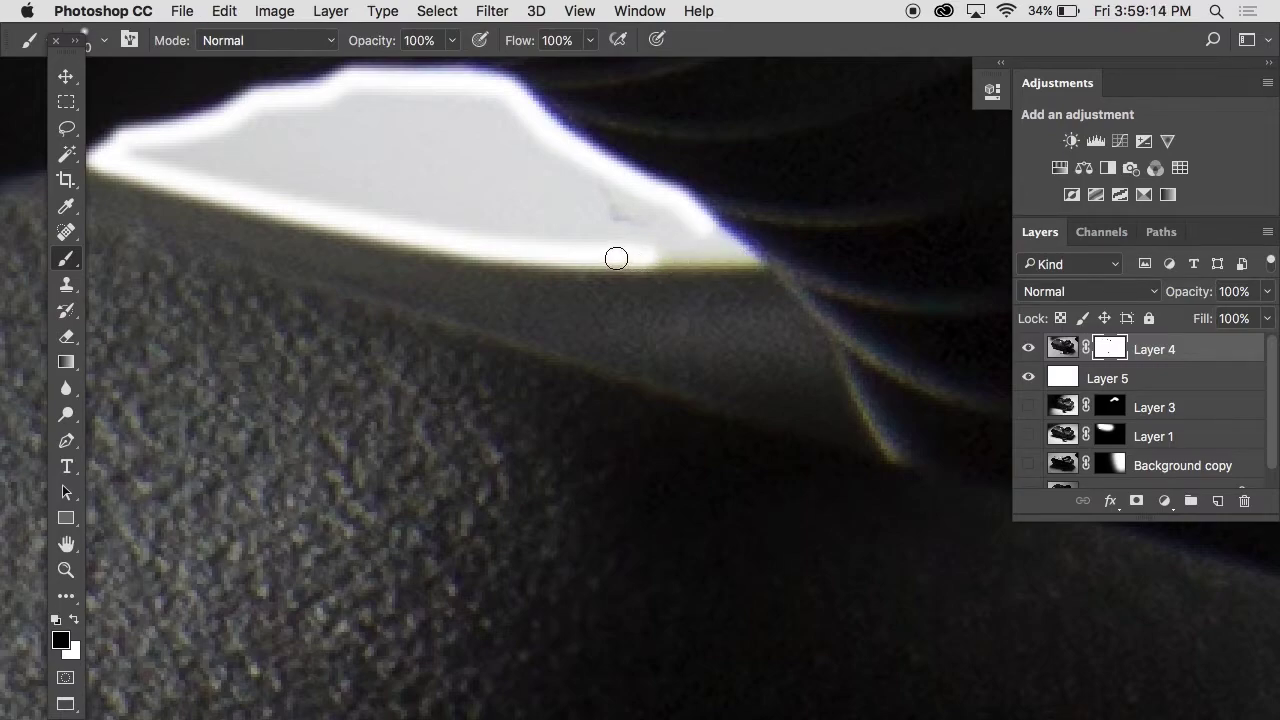
left_click(715, 257, "shift")
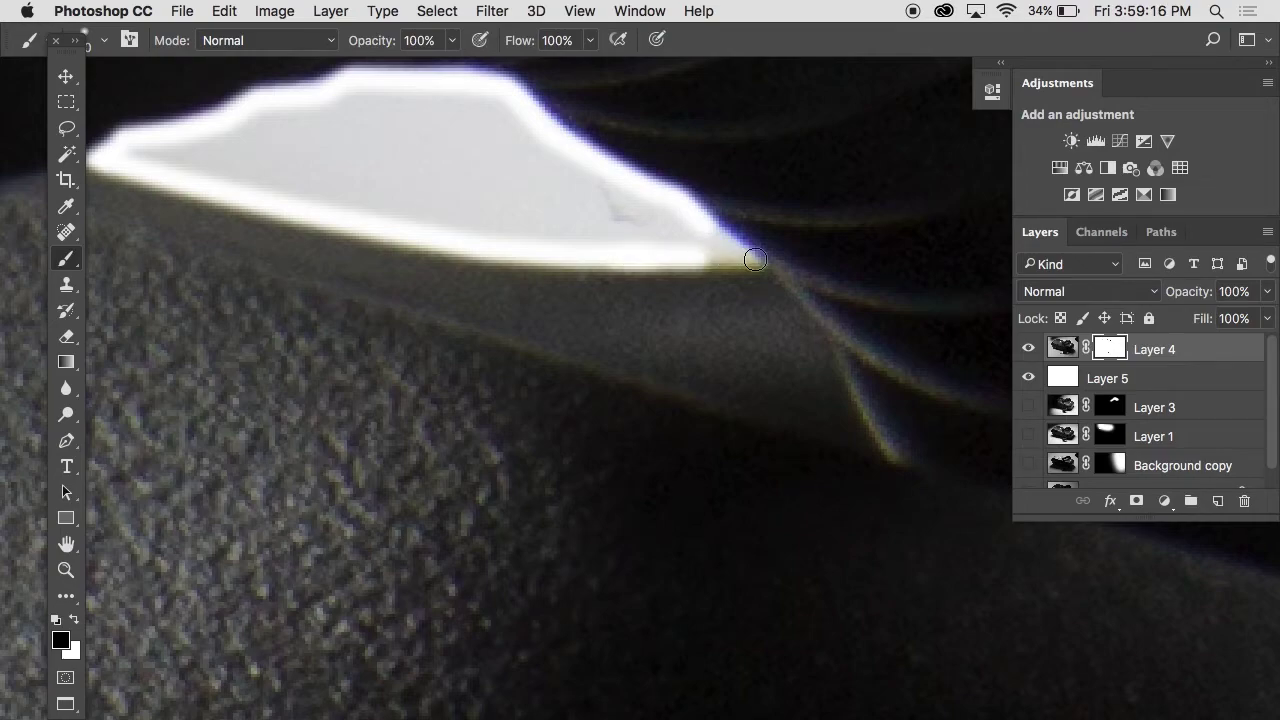
left_click(779, 259, "shift")
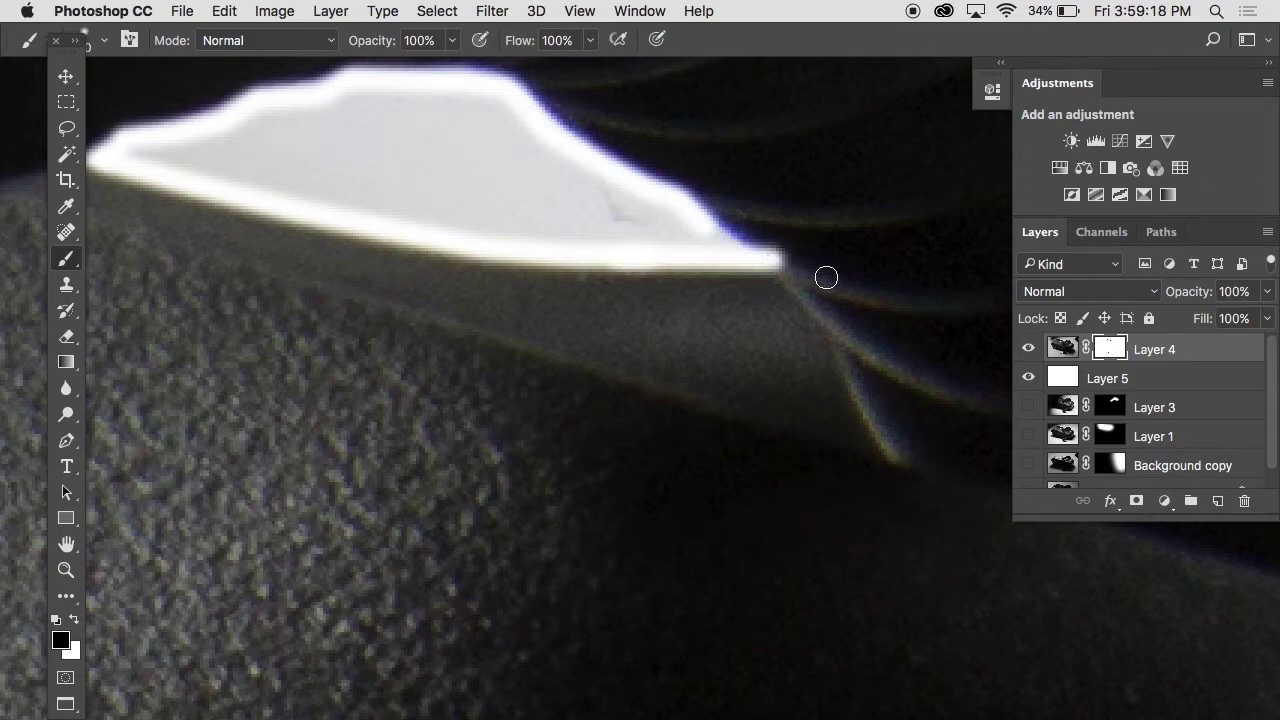
key("x")
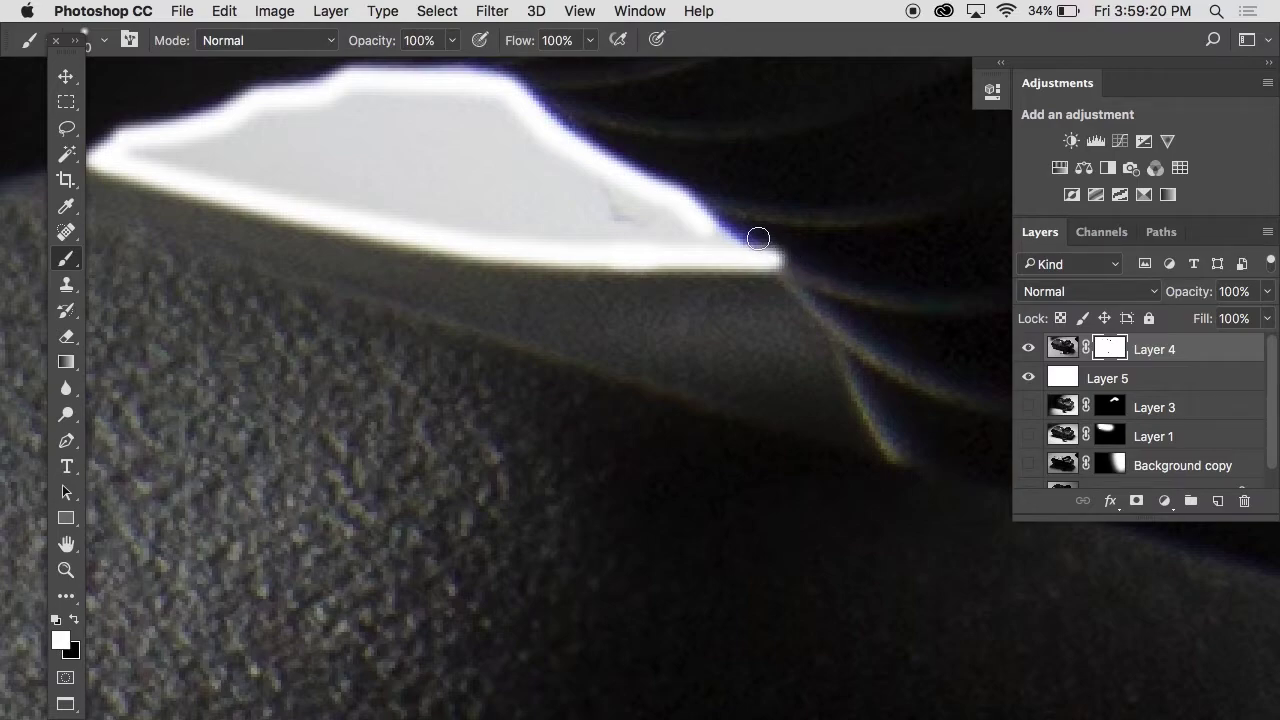
left_click(791, 277)
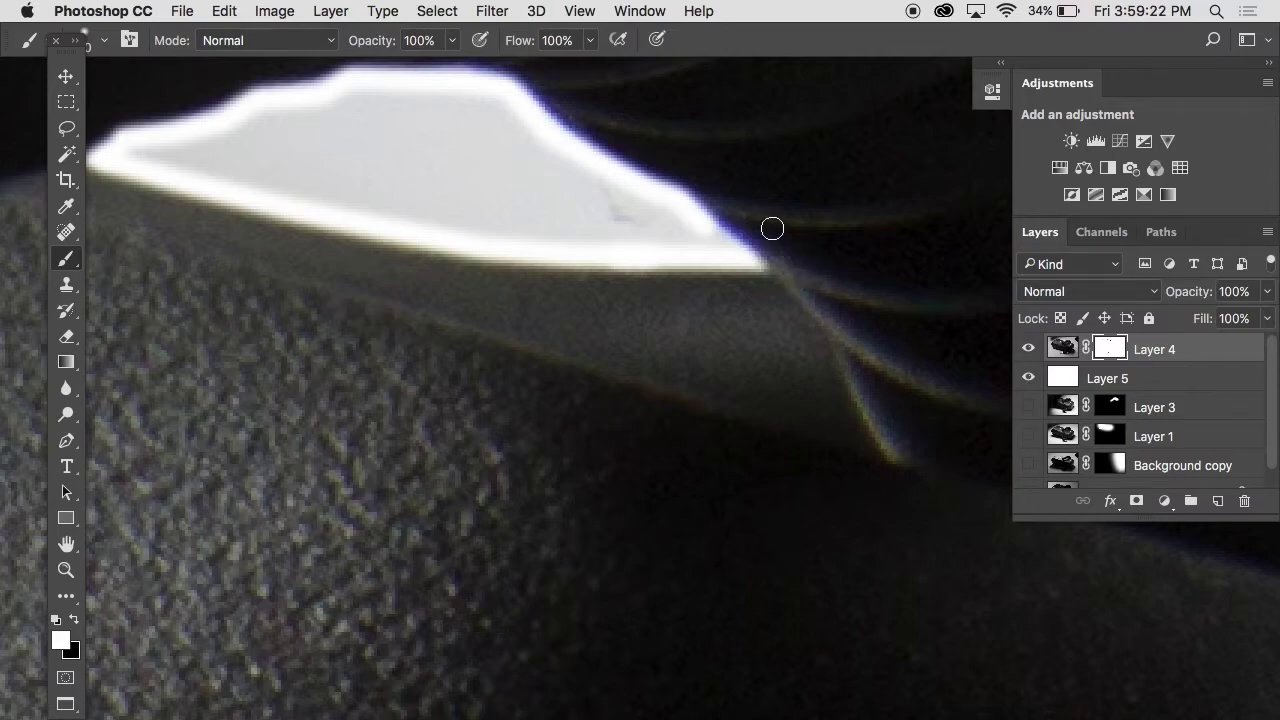
Step: Inspect Layer 4's mask on its own and close the break in the gap's outline near its right corner with black
left_click(1110, 349, "alt")
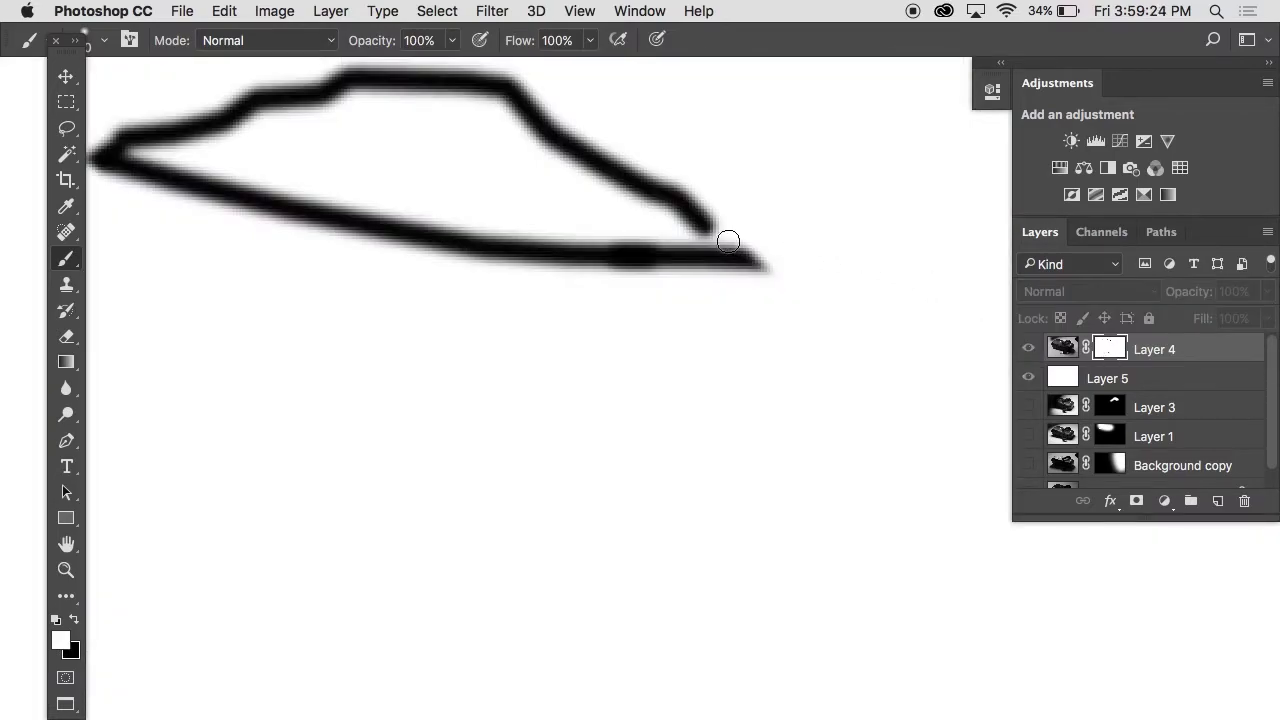
left_click(1113, 349, "alt")
key("x")
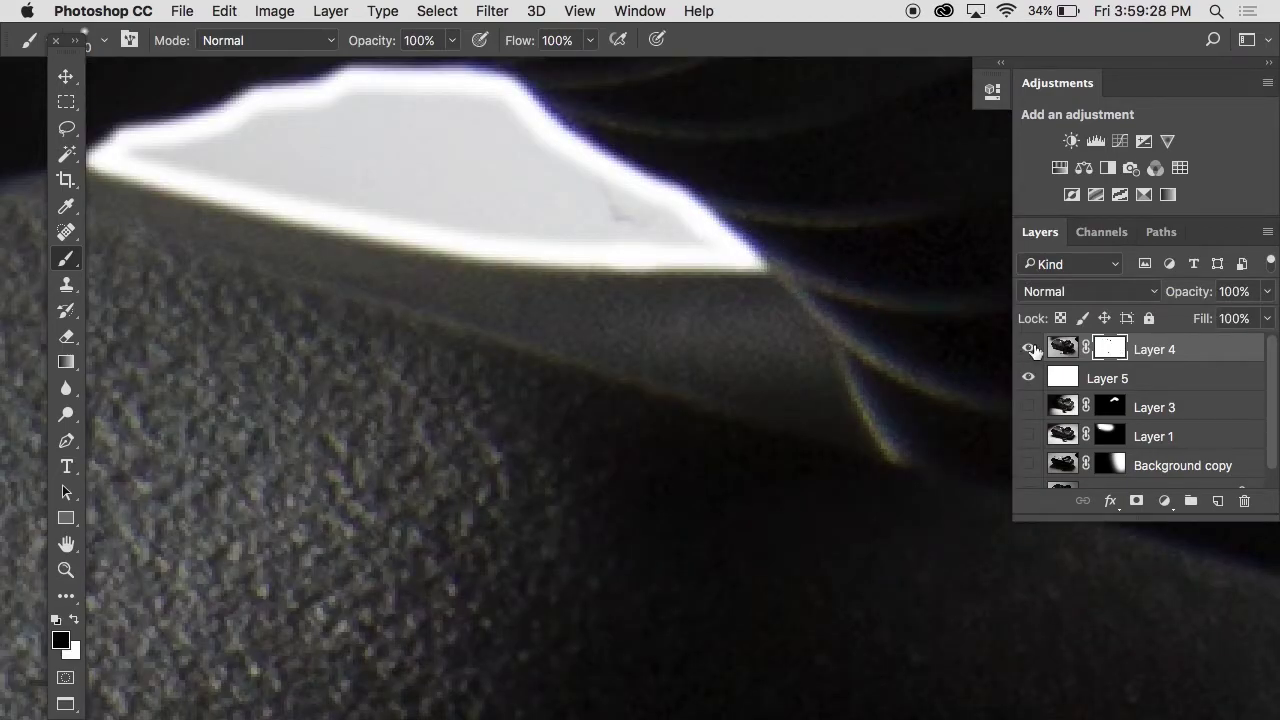
left_click(1108, 349, "alt")
left_click_drag(631, 251, 846, 252)
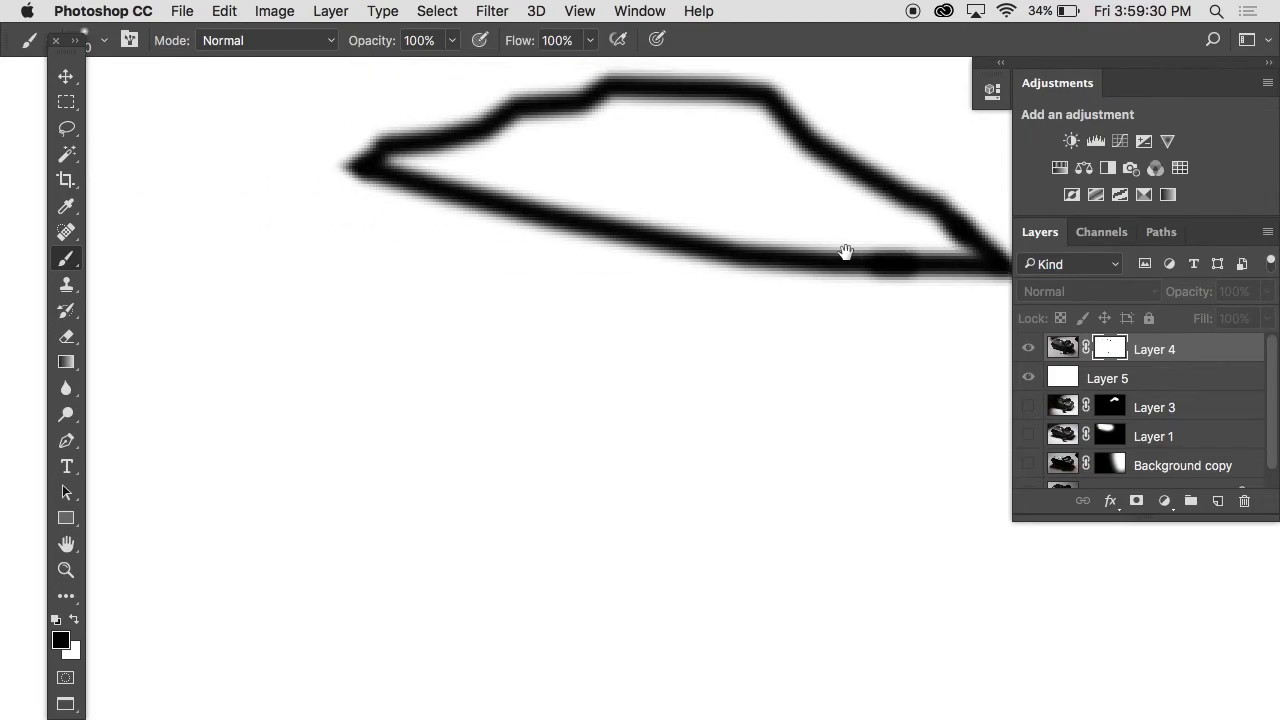
left_click(1108, 349, "alt")
left_click(722, 260, "alt")
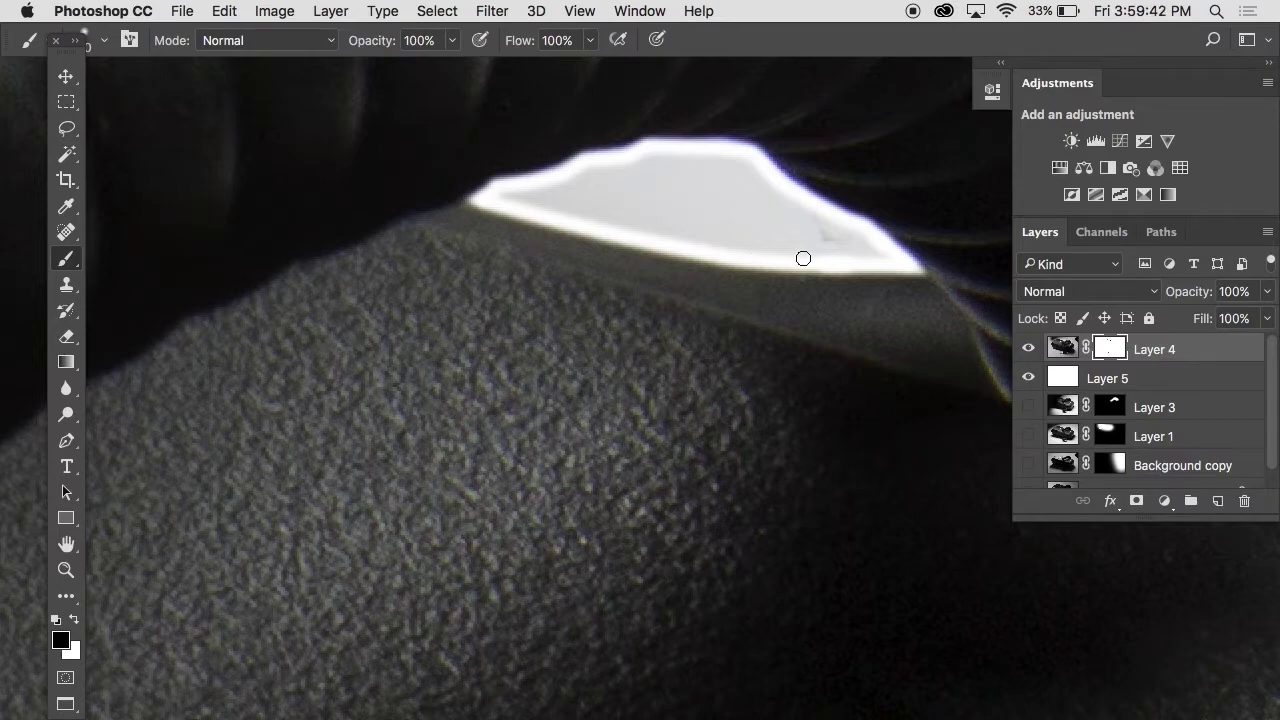
Step: Mask the receiver's upper edge from the base of the cable along the straight stretch to where it starts to curve
left_click_drag(756, 236, 734, 369)
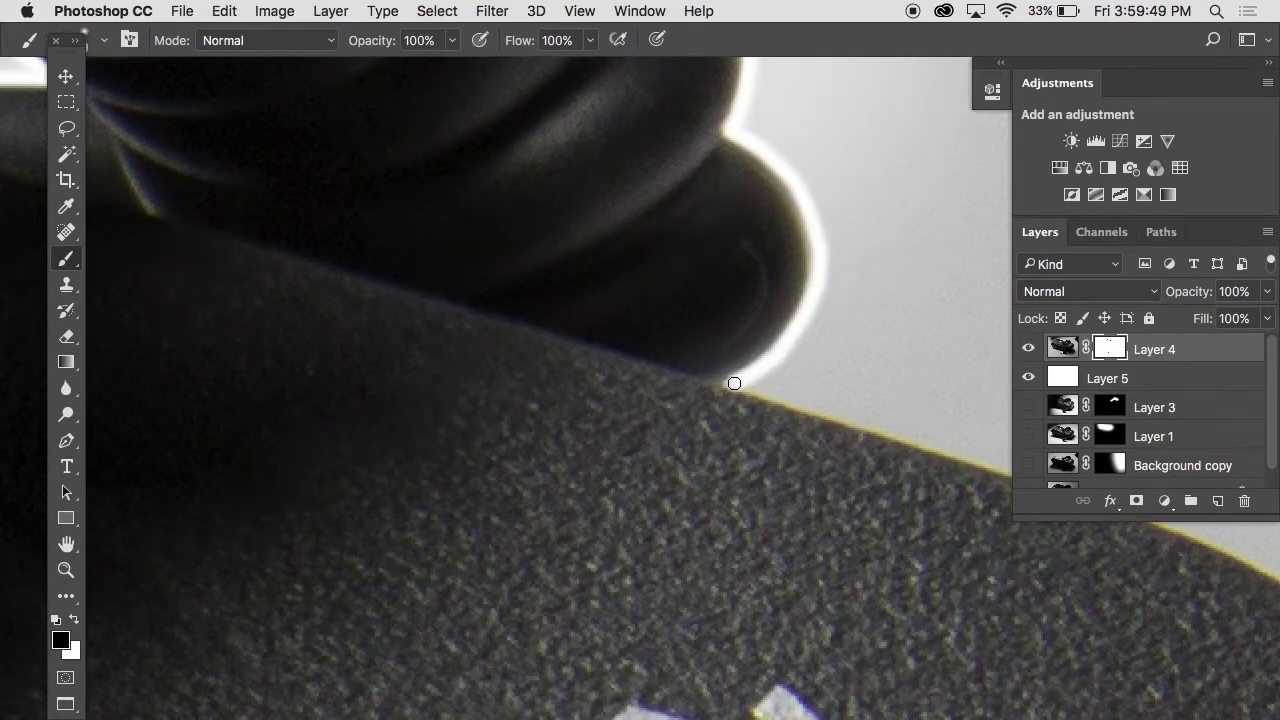
left_click(869, 427, "shift")
left_click_drag(879, 431, 466, 266)
left_click(555, 296, "shift")
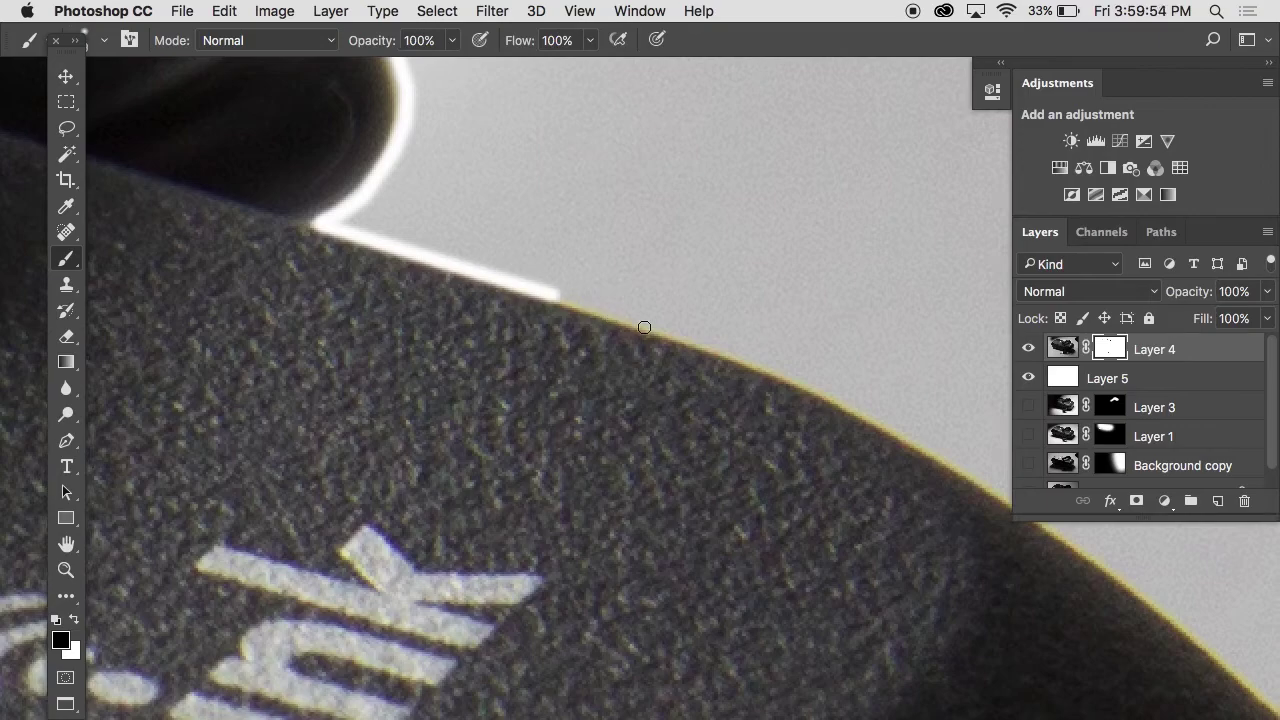
left_click(660, 332, "shift")
left_click(723, 352, "shift")
left_click(777, 369, "shift")
left_click(849, 400, "shift")
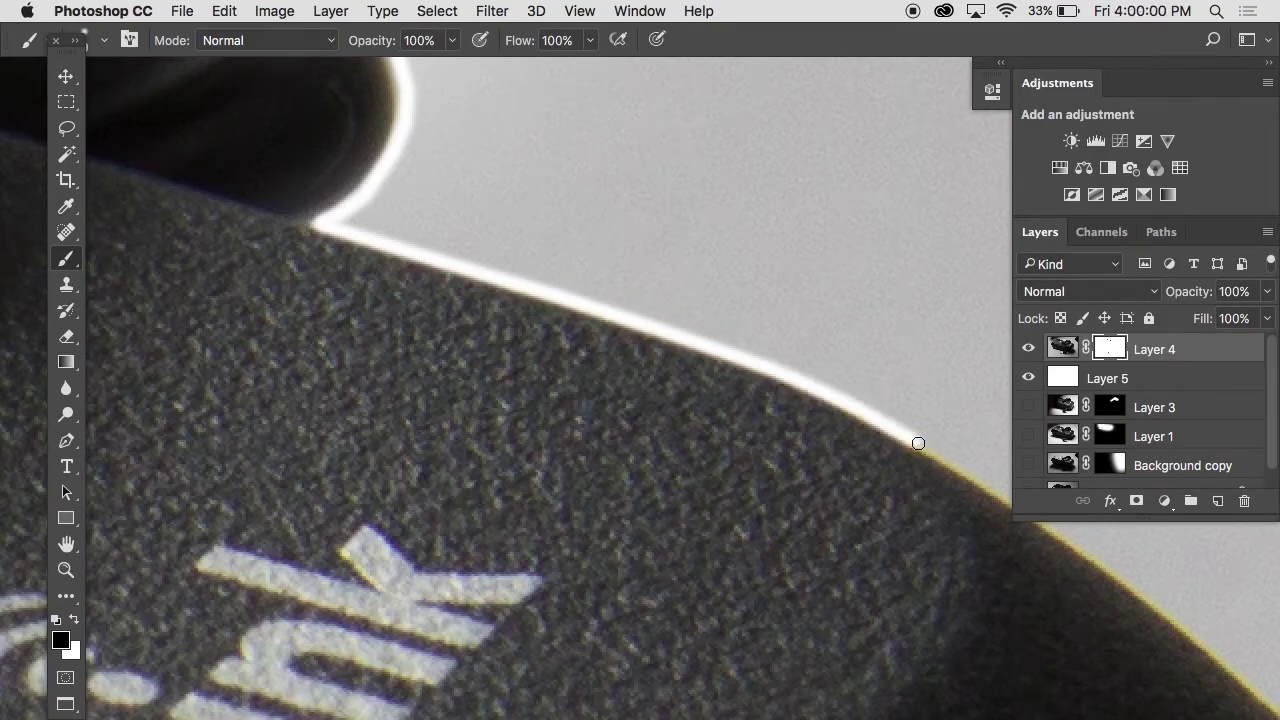
Step: Continue the masked outline along the receiver's curved upper edge with short connected segments
left_click_drag(917, 443, 603, 214)
left_click(614, 215, "shift")
left_click(689, 263, "shift")
left_click(767, 323, "shift")
left_click(838, 378, "shift")
left_click(898, 436, "shift")
Step: Mask around the receiver's far upper corner and down its end face beside the RØDE logo
mouse_move(940, 460)
left_mouse_down()
mouse_move(723, 233)
mouse_move(763, 317)
mouse_move(769, 354)
mouse_move(752, 408)
mouse_move(766, 470)
left_mouse_up()
left_click_drag(760, 531, 776, 298)
left_click(776, 298, "shift")
left_click(739, 478, "shift")
scroll(740, 480, "down", 5)
left_click(721, 425, "shift")
left_click(687, 630, "shift")
Step: Carry the masked outline down the receiver's dark diagonal lower edge below the RØDE logo, toward the front corner
mouse_move(687, 630)
left_mouse_down()
mouse_move(749, 100)
mouse_move(734, 266)
mouse_move(702, 351)
mouse_move(666, 437)
mouse_move(555, 605)
left_mouse_up()
scroll(560, 598, "down", 5)
left_click(689, 418, "shift")
scroll(537, 586, "down", 5)
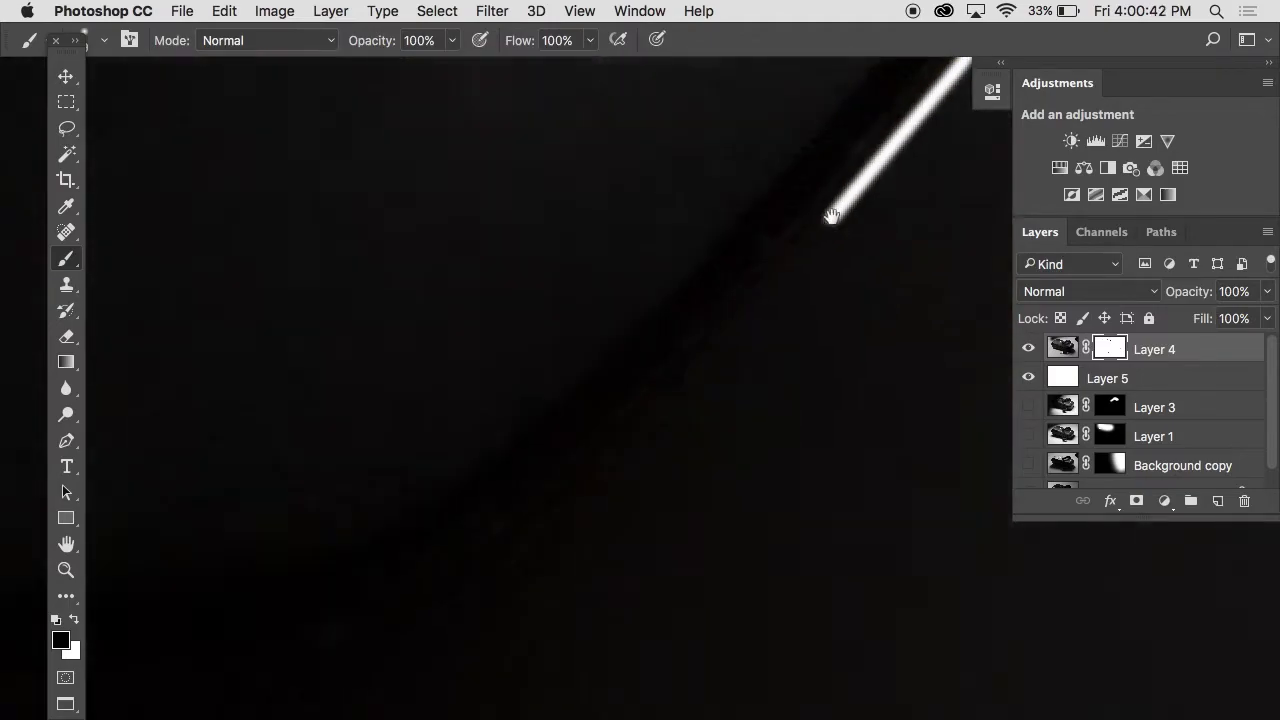
left_click(686, 374, "shift")
scroll(548, 542, "left", 5)
left_click(714, 400, "shift")
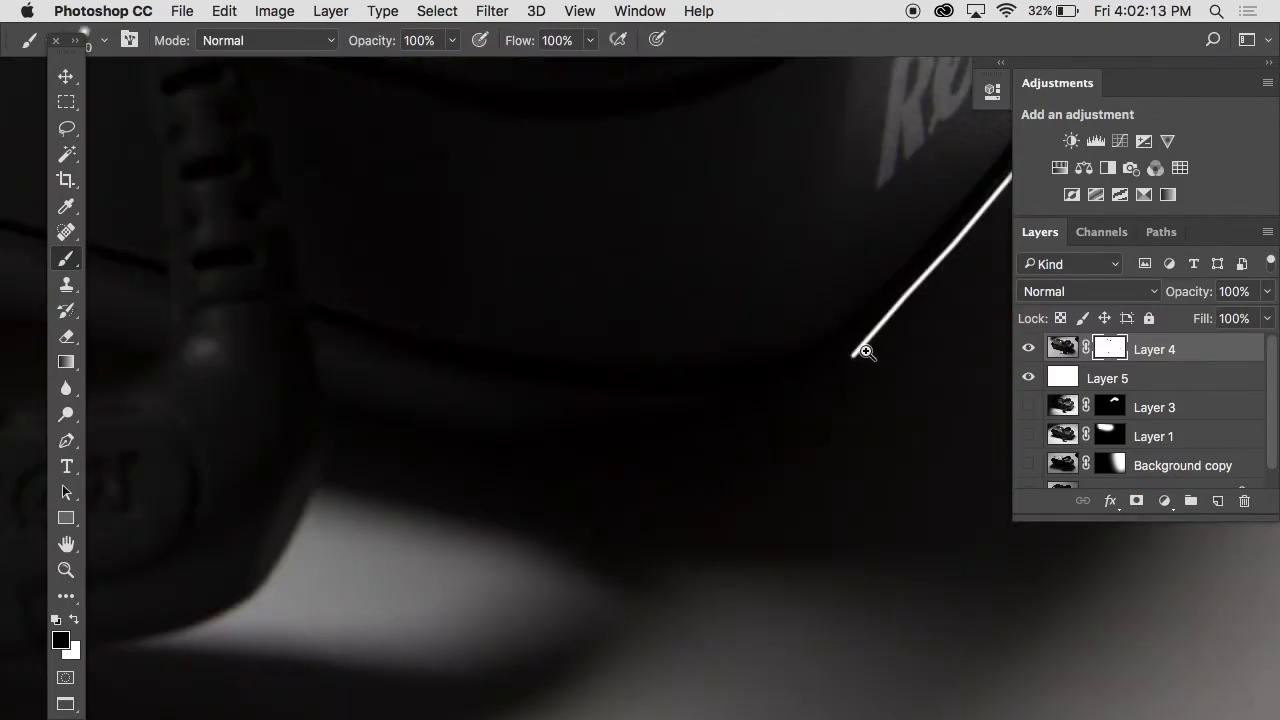
Step: Mask around the receiver's lower front corner and along its bottom edge up to the angled audio plug
left_click(838, 366, "shift")
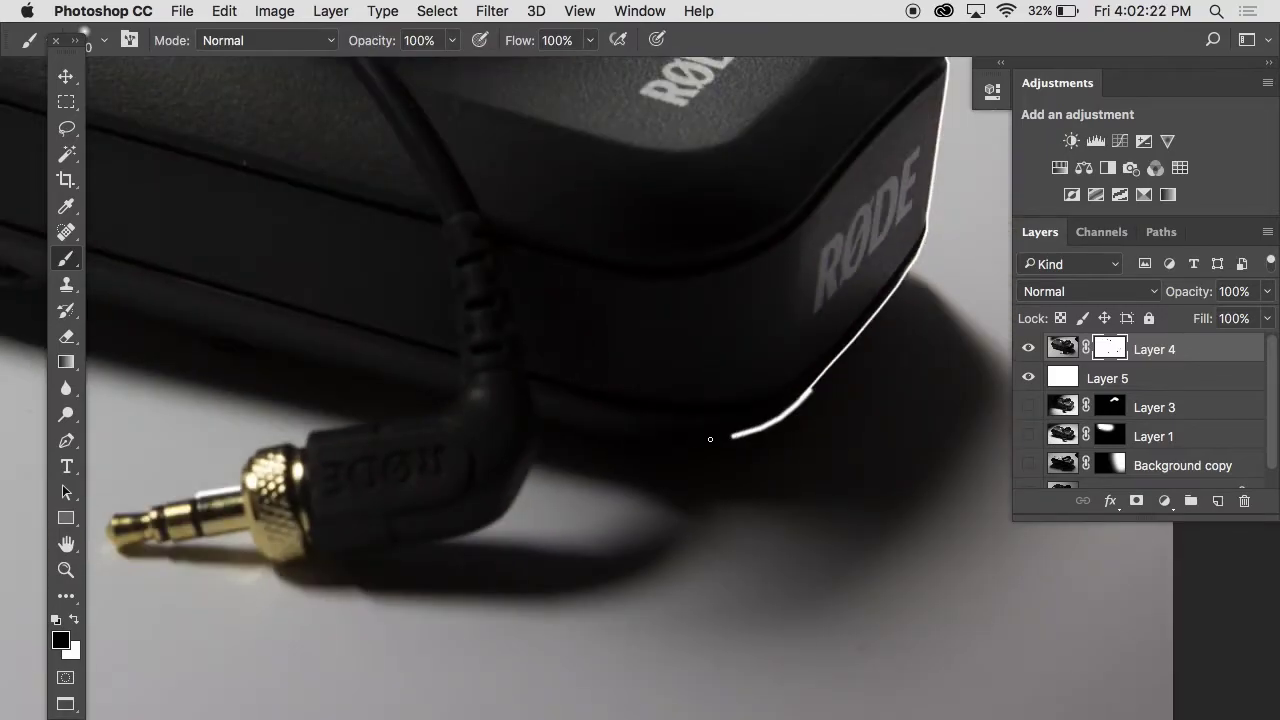
left_click(698, 441, "shift")
left_click(660, 443, "shift")
left_click(609, 436, "shift")
left_click(541, 422, "shift")
scroll(541, 422, "up", 4)
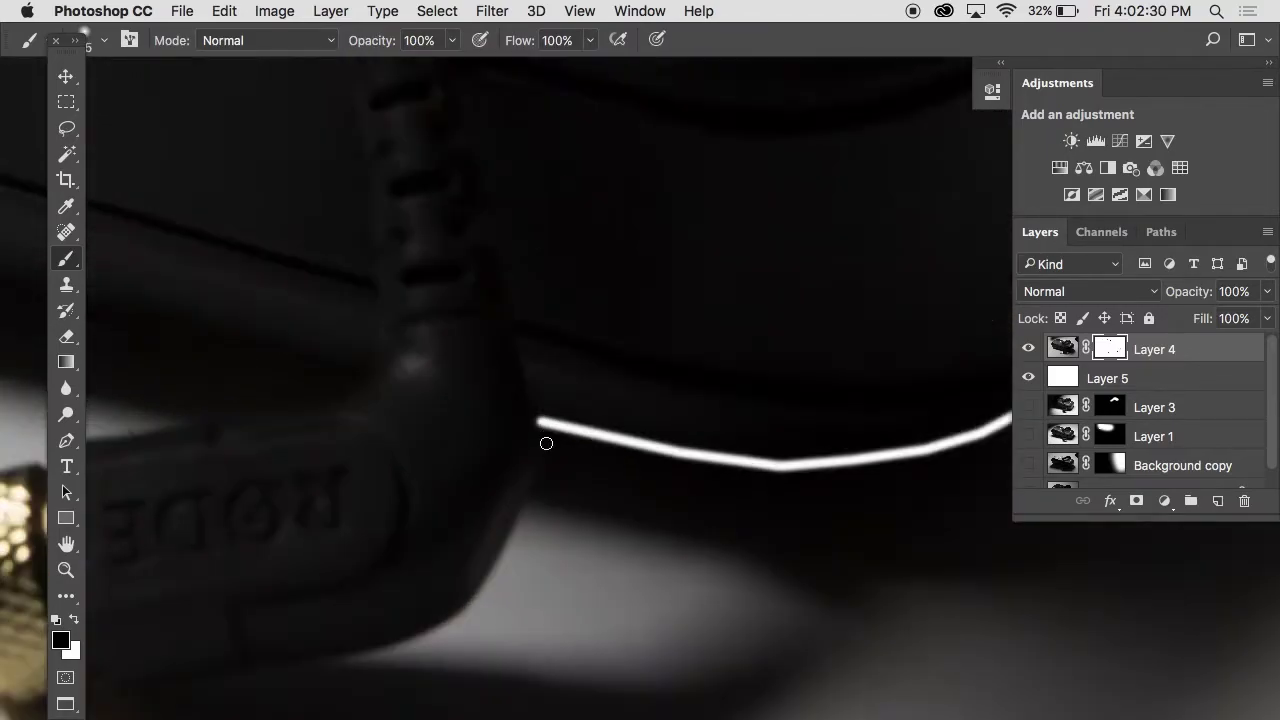
Step: Mask around the outer bend of the angled plug and along the underside of its black housing
left_click(540, 495, "shift")
left_click(493, 599, "shift")
scroll(702, 376, "down", 6)
scroll(702, 376, "left", 5)
mouse_move(702, 376)
left_mouse_down()
mouse_move(649, 437)
mouse_move(468, 493)
mouse_move(345, 502)
left_mouse_up()
Step: Mask beneath the plug's knurled gold collar and onto the underside of the jack's shaft
mouse_move(345, 502)
left_mouse_down()
mouse_move(670, 408)
mouse_move(690, 418)
left_mouse_up()
left_click(488, 446, "shift")
mouse_move(488, 446)
left_mouse_down()
mouse_move(445, 425)
mouse_move(443, 447)
mouse_move(330, 464)
mouse_move(271, 427)
mouse_move(246, 357)
left_mouse_up()
scroll(300, 370, "left", 5)
left_click(342, 388, "shift")
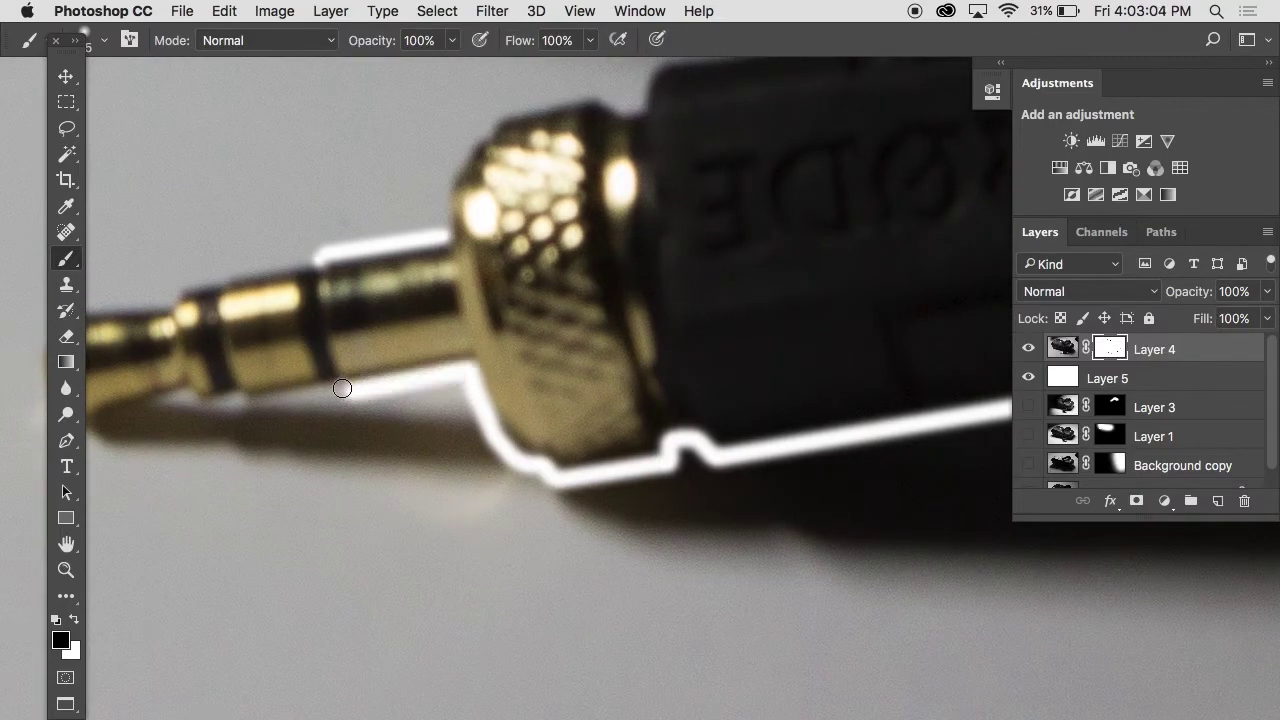
Step: Continue the mask along the underside of the gold jack, past the contact rings to its tip
left_click(242, 404, "shift")
left_click_drag(224, 405, 186, 393)
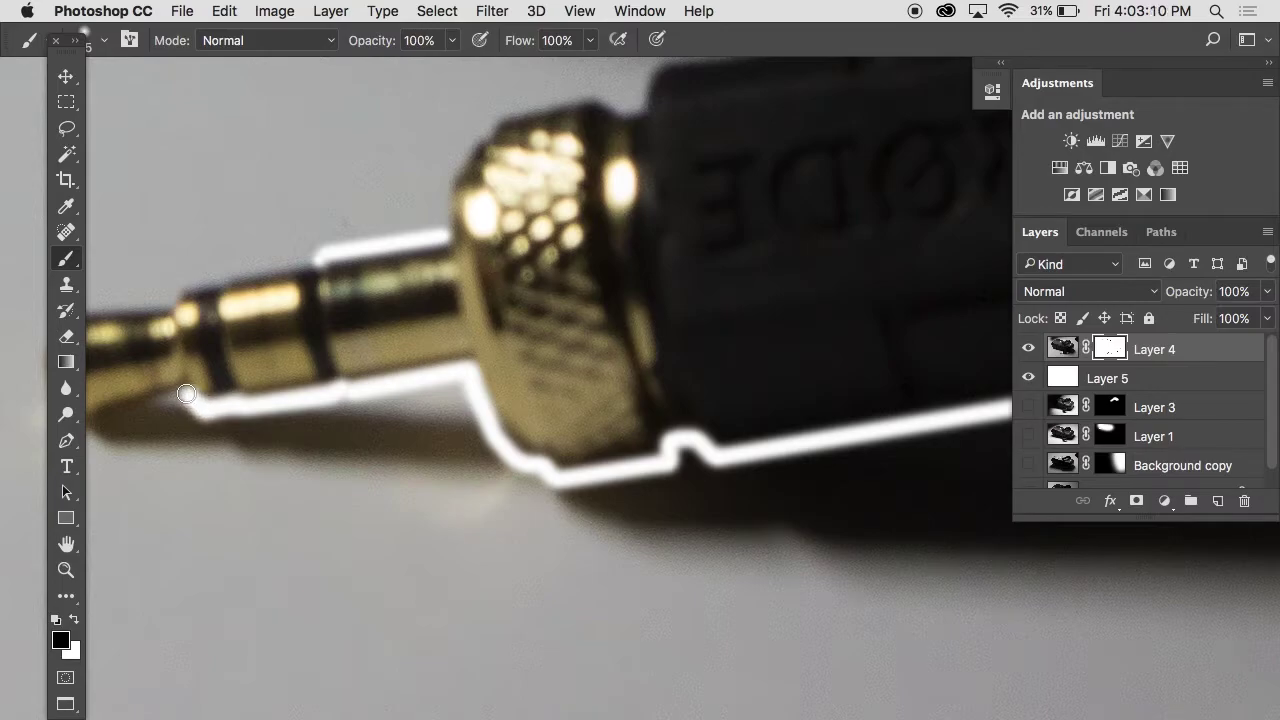
scroll(234, 377, "left", 5)
left_click(393, 353, "shift")
left_click(340, 366, "shift")
Step: Mask around the jack's tip and back along its upper side to the shoulder of the knurled collar
mouse_move(323, 355)
left_mouse_down()
mouse_move(297, 337)
mouse_move(288, 298)
mouse_move(317, 246)
mouse_move(333, 244)
left_mouse_up()
left_click(359, 246, "shift")
left_click(421, 237, "shift")
left_click_drag(426, 231, 493, 205)
mouse_move(577, 195)
left_mouse_down()
mouse_move(695, 170)
mouse_move(699, 120)
mouse_move(725, 85)
mouse_move(586, 310)
left_mouse_up()
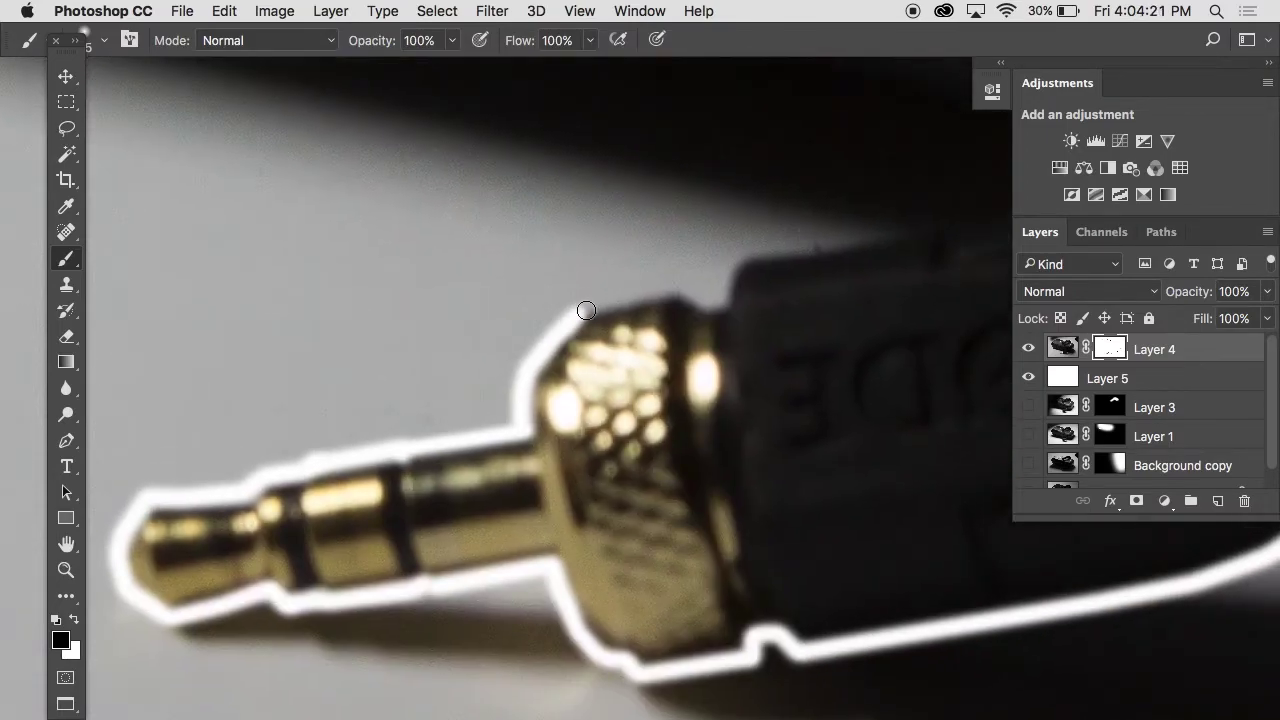
Step: Mask over the top of the knurled collar and along the plug housing's upper edge to where it meets the receiver
left_click(706, 291, "shift")
mouse_move(706, 291)
left_mouse_down()
mouse_move(728, 259)
mouse_move(849, 238)
mouse_move(599, 364)
mouse_move(667, 345)
mouse_move(562, 407)
mouse_move(793, 353)
left_mouse_up()
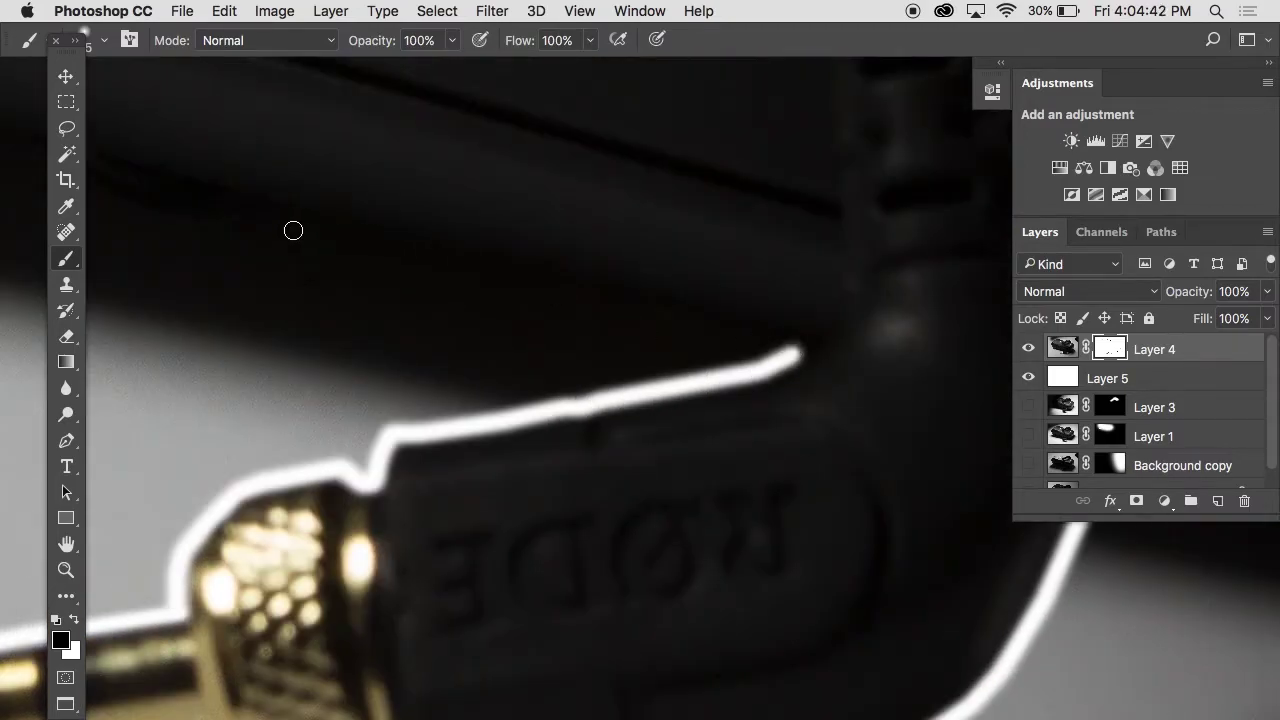
left_click_drag(296, 230, 816, 347)
left_click(806, 374, "shift")
Step: Mask along the receiver's lower long edge, from the plug past the middle of the underside
left_click_drag(186, 209, 640, 332)
left_click(626, 324, "shift")
left_click(535, 287, "shift")
key("ctrl+z")
left_click(518, 289, "shift")
left_click_drag(518, 289, 468, 290)
left_click(453, 283)
left_click(421, 280, "shift")
left_click(386, 273, "shift")
left_click(277, 245, "shift")
mouse_move(277, 245)
left_mouse_down()
mouse_move(571, 320)
mouse_move(584, 336)
left_mouse_up()
left_click(501, 311, "shift")
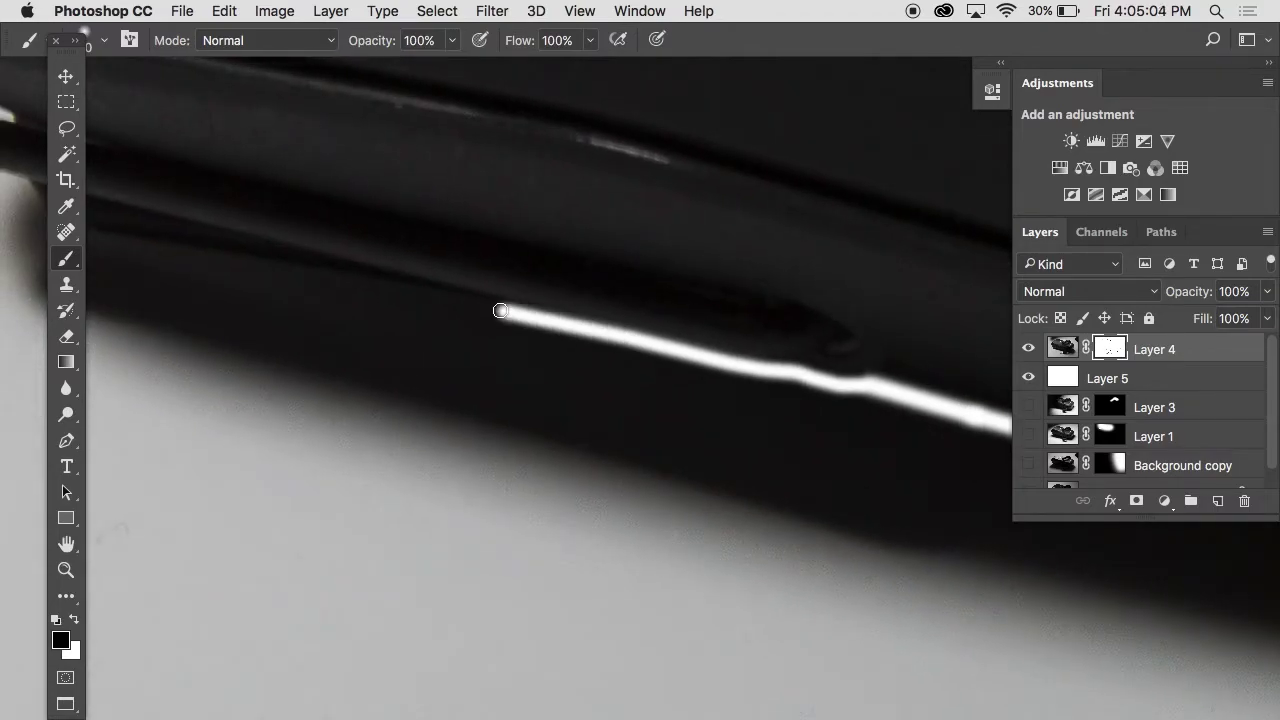
Step: Continue the mask along the underside and round its end corner up to the belt clip
left_click(322, 275, "shift")
left_click_drag(322, 275, 608, 330)
left_click(343, 276, "shift")
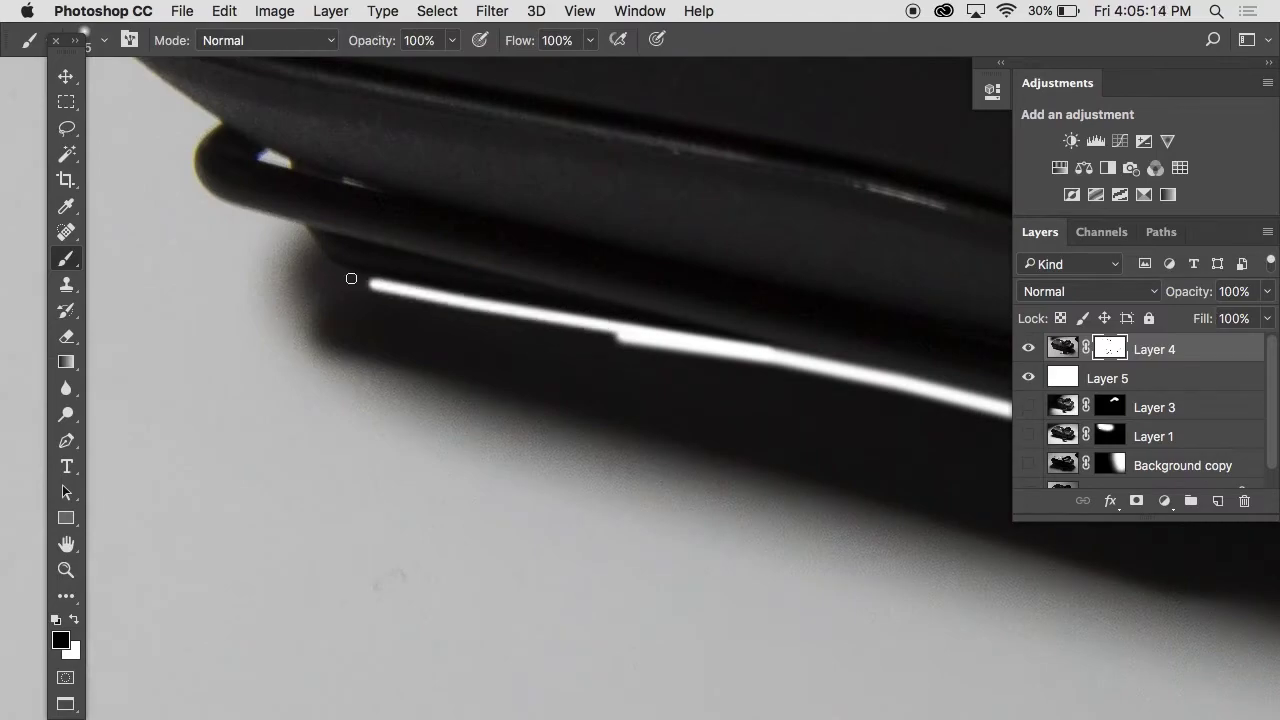
left_click_drag(317, 256, 300, 236)
key("bracketleft")
scroll(297, 226, "up", 2)
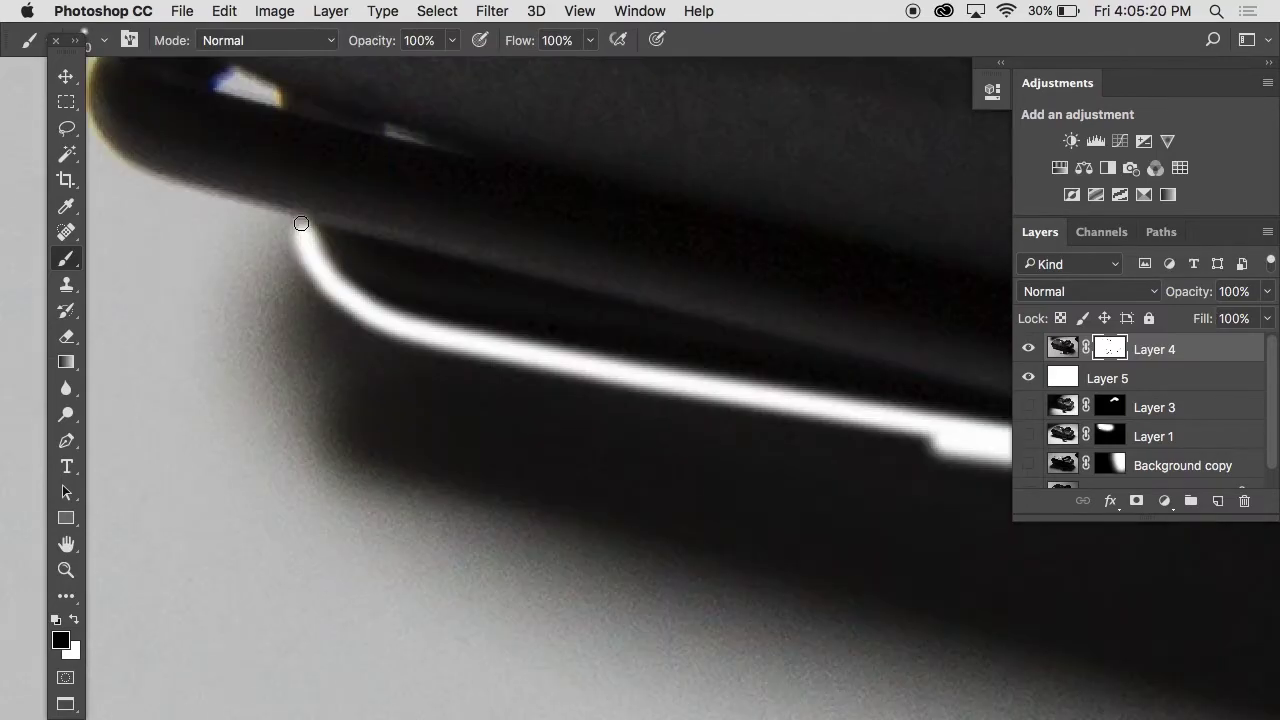
Step: Mask around the rounded end of the belt clip to where it meets the receiver body
left_click_drag(186, 193, 419, 295)
mouse_move(414, 288)
left_mouse_down()
mouse_move(366, 280)
mouse_move(314, 223)
mouse_move(318, 162)
mouse_move(370, 113)
left_mouse_up()
left_click_drag(450, 185, 500, 198)
left_click_drag(369, 139, 489, 371)
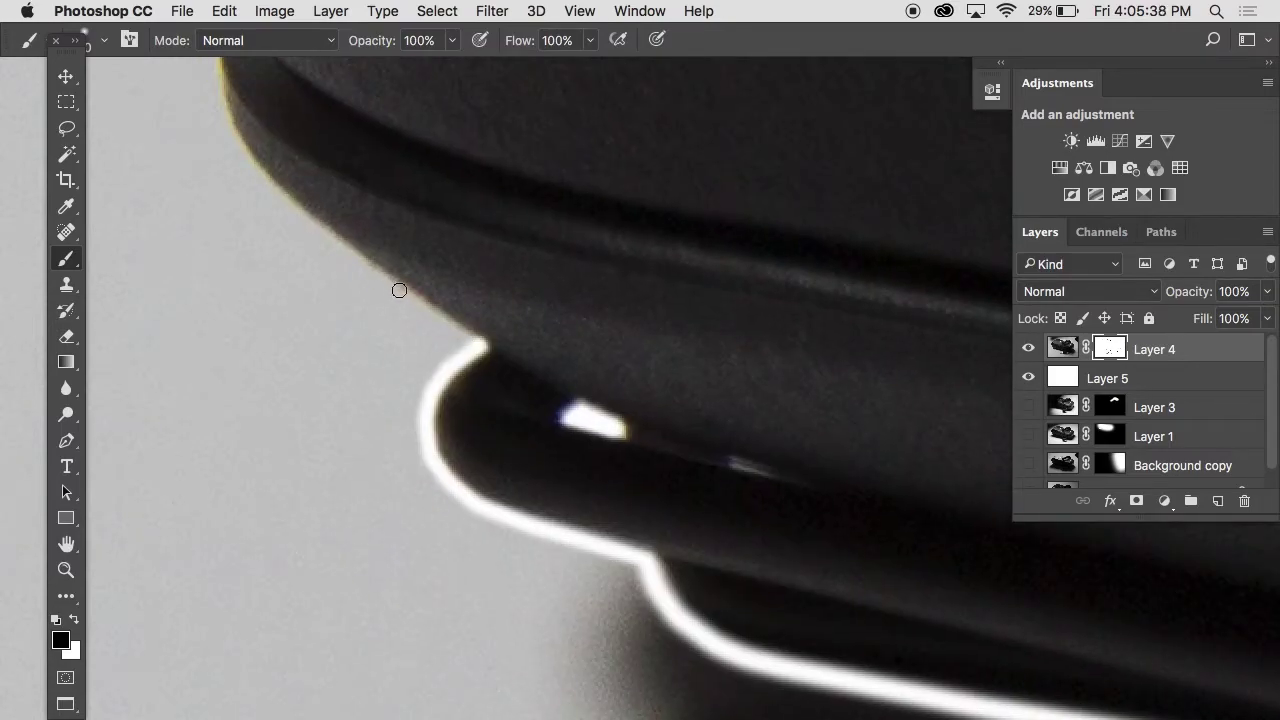
Step: Mask from the belt clip up the end of the receiver body to close the product outline
left_click(396, 290, "shift")
left_click(305, 219, "shift")
mouse_move(305, 219)
left_mouse_down()
mouse_move(220, 109)
mouse_move(226, 366)
mouse_move(226, 209)
mouse_move(249, 409)
mouse_move(229, 386)
mouse_move(137, 354)
mouse_move(408, 425)
left_mouse_up()
left_click(255, 410, "shift")
mouse_move(408, 425)
left_mouse_down()
mouse_move(343, 414)
mouse_move(265, 340)
mouse_move(206, 177)
mouse_move(200, 94)
mouse_move(203, 421)
mouse_move(240, 229)
mouse_move(280, 131)
mouse_move(205, 424)
left_mouse_up()
mouse_move(205, 424)
left_mouse_down()
mouse_move(194, 349)
mouse_move(292, 205)
mouse_move(400, 129)
mouse_move(302, 560)
left_mouse_up()
left_click_drag(302, 560, 308, 380)
mouse_move(308, 346)
left_mouse_down()
mouse_move(341, 264)
mouse_move(401, 198)
mouse_move(510, 118)
left_mouse_up()
key("super+minus")
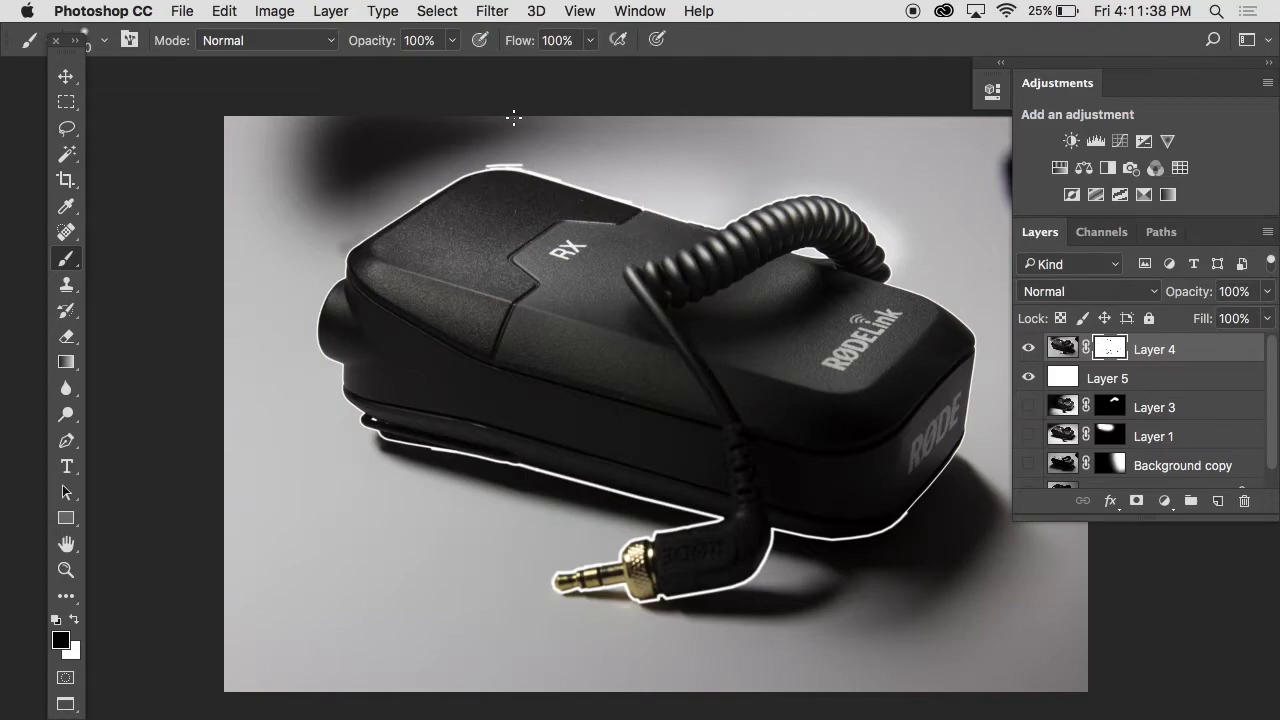
Step: Display Layer 4's mask alone and select the white outside the outline plus the gap under the coiled cable with the Magic Wand
left_click(1113, 347, "alt")
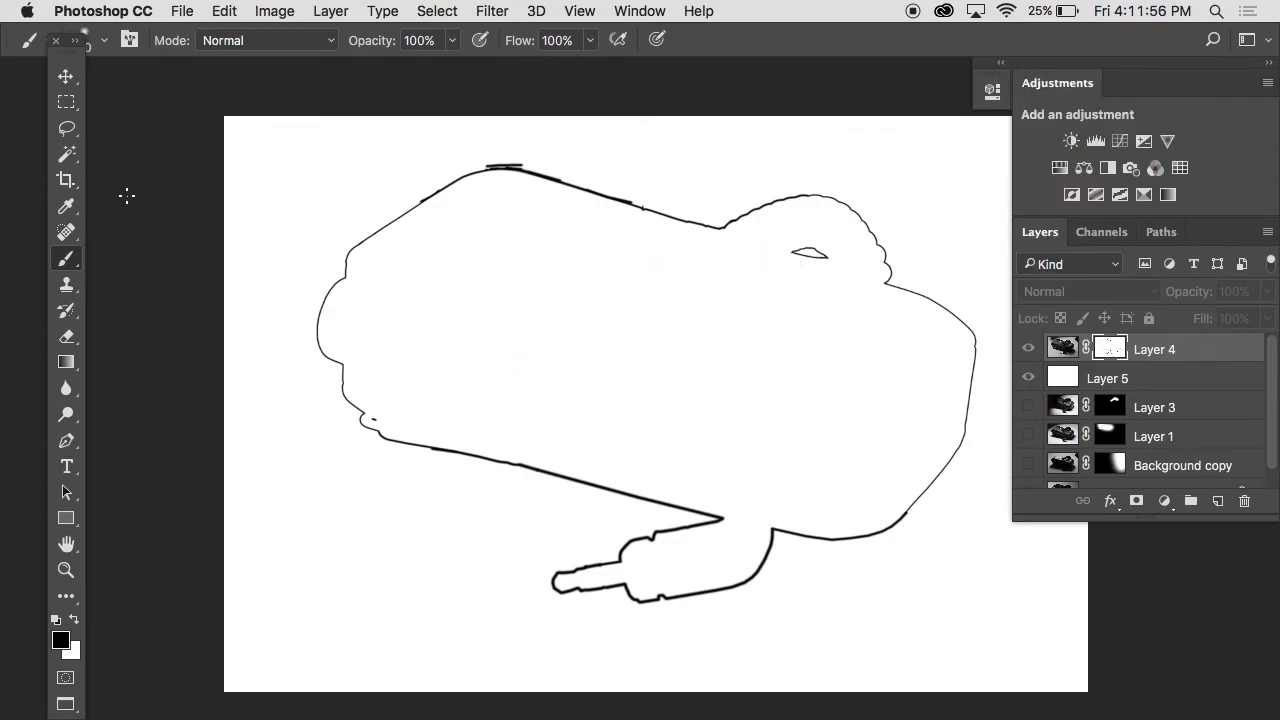
left_click(70, 160)
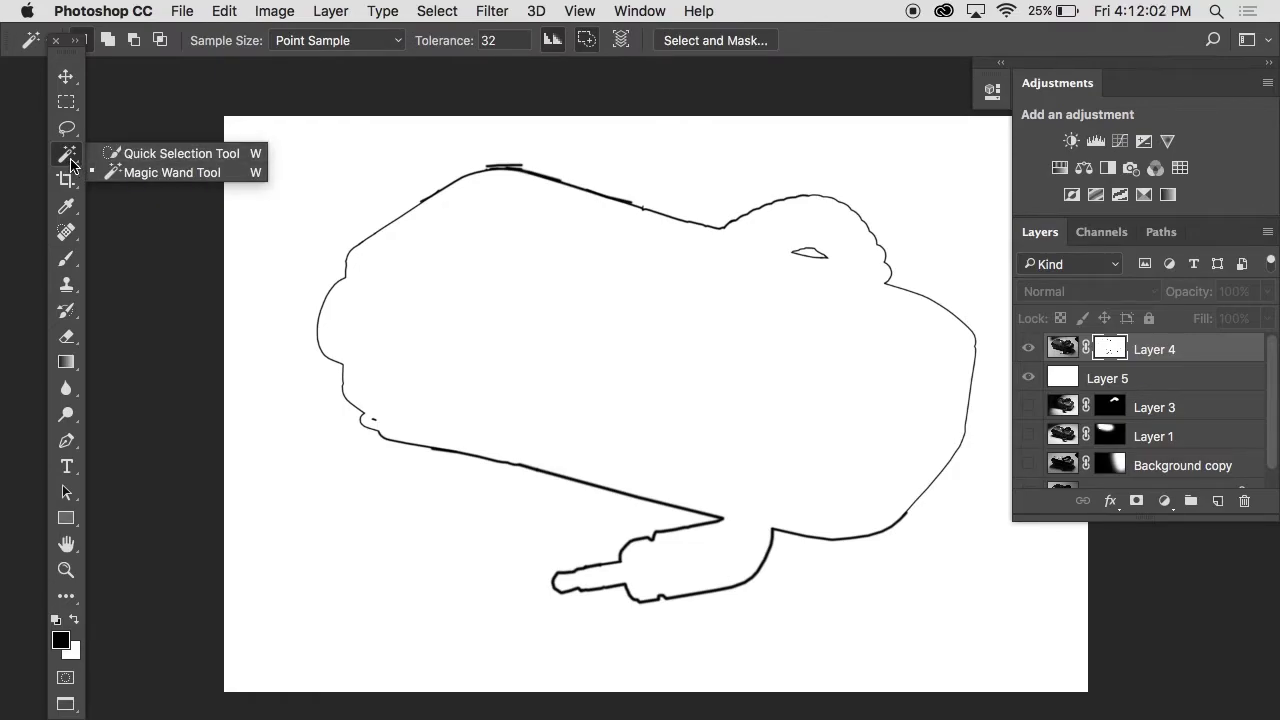
left_click(71, 163)
left_click(71, 163)
left_click(127, 174)
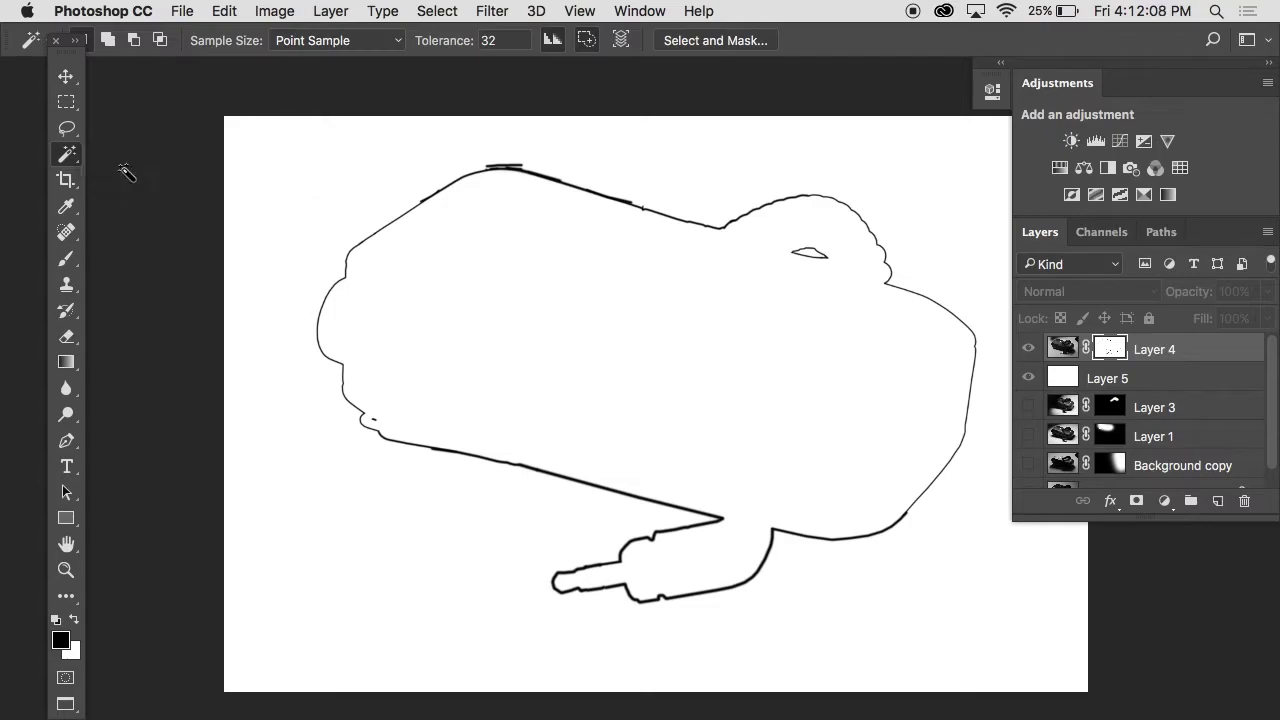
left_click(314, 175)
left_click(812, 256, "super")
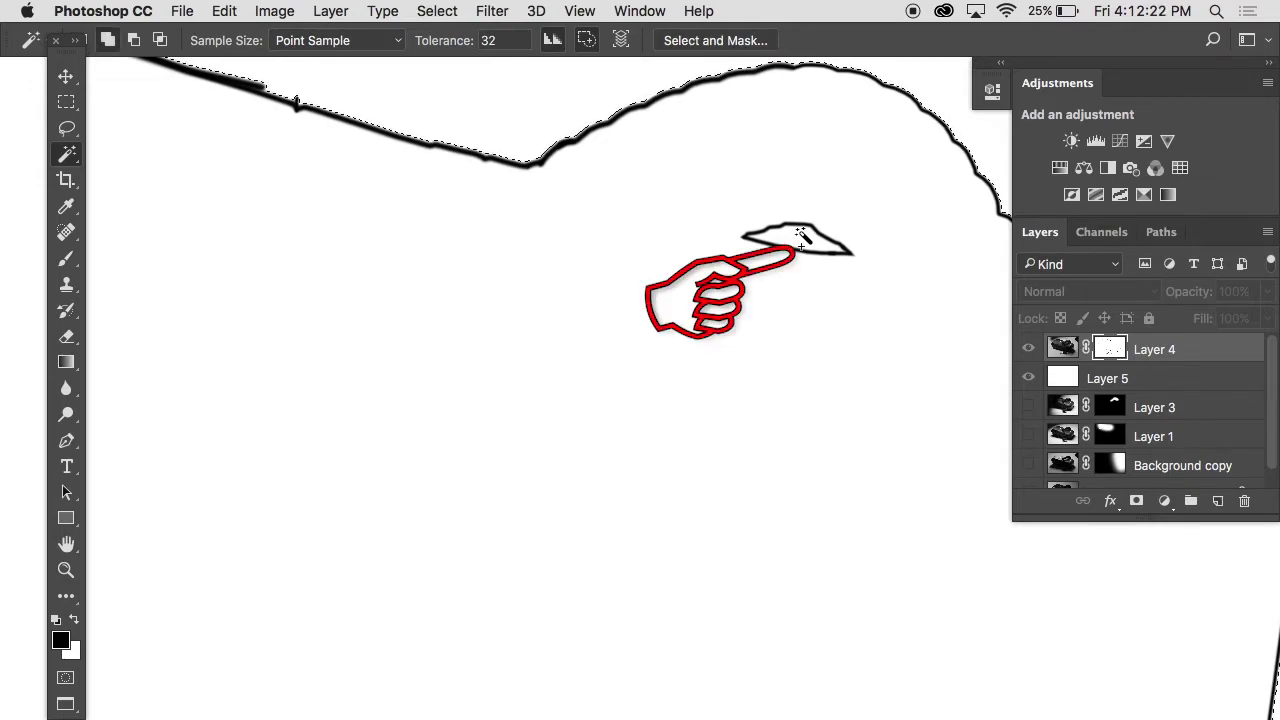
left_click(801, 239, "shift")
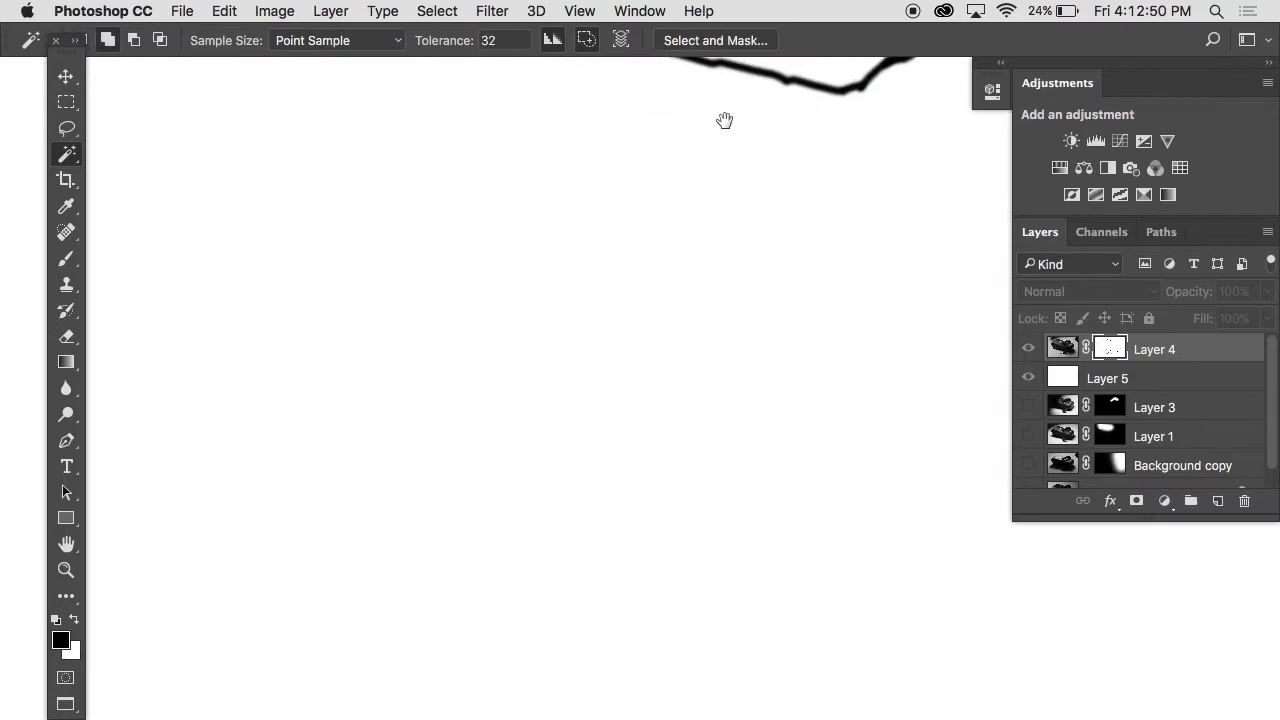
Step: Examine how the selection edge sits against the soft black outline around the body and plug
mouse_move(726, 120)
left_mouse_down()
mouse_move(911, 224)
mouse_move(986, 249)
left_mouse_up()
scroll(160, 145, "down", 3)
left_click_drag(171, 145, 748, 337)
left_click(589, 273)
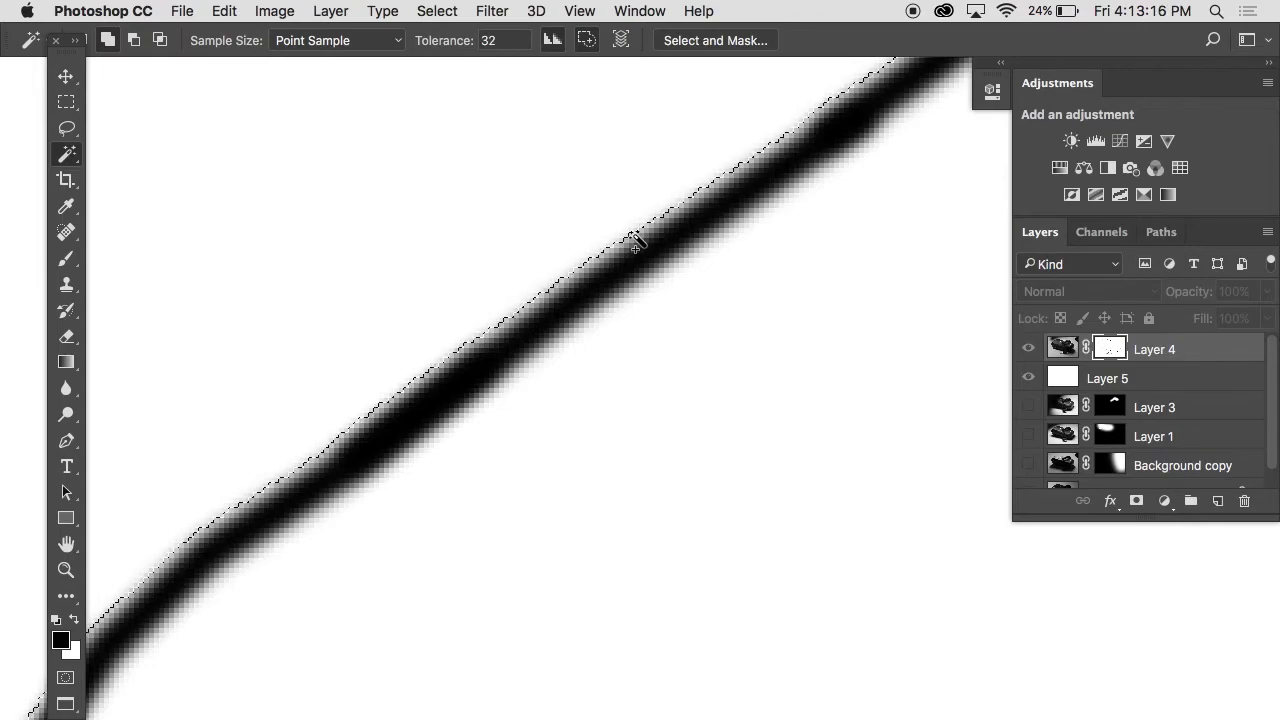
left_click(434, 10)
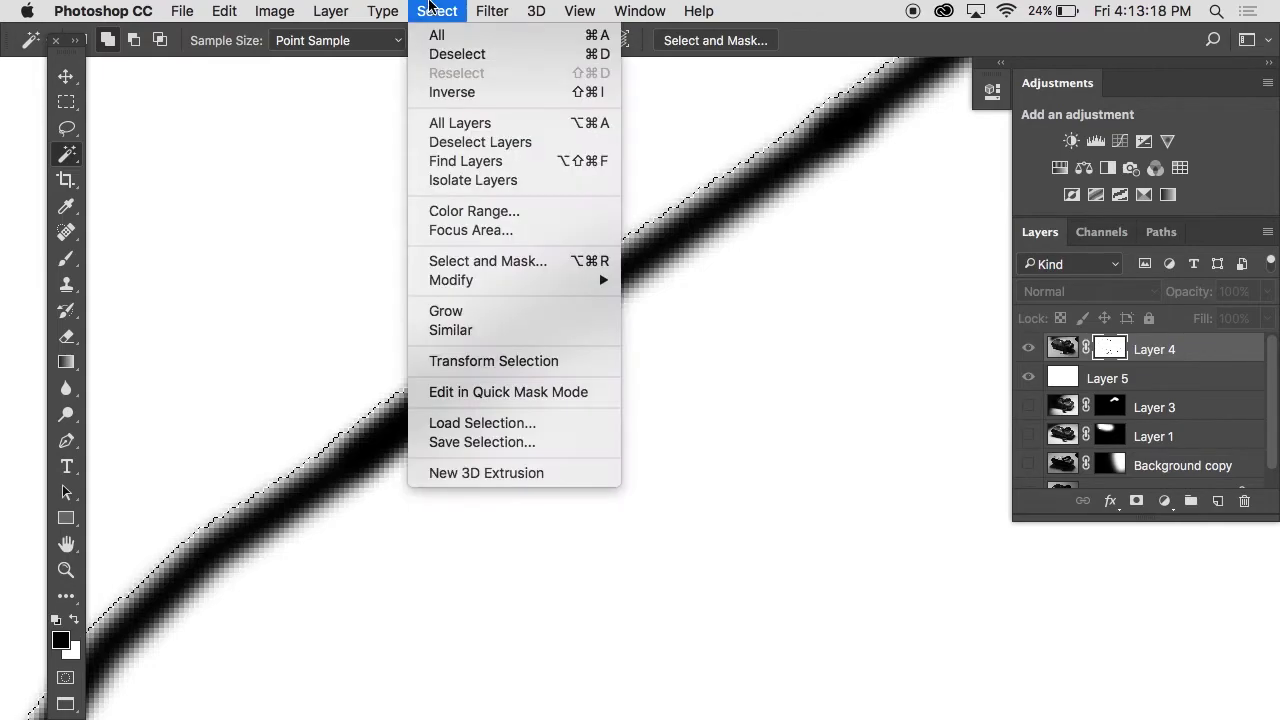
left_click(432, 8)
left_click(475, 184, "alt+super")
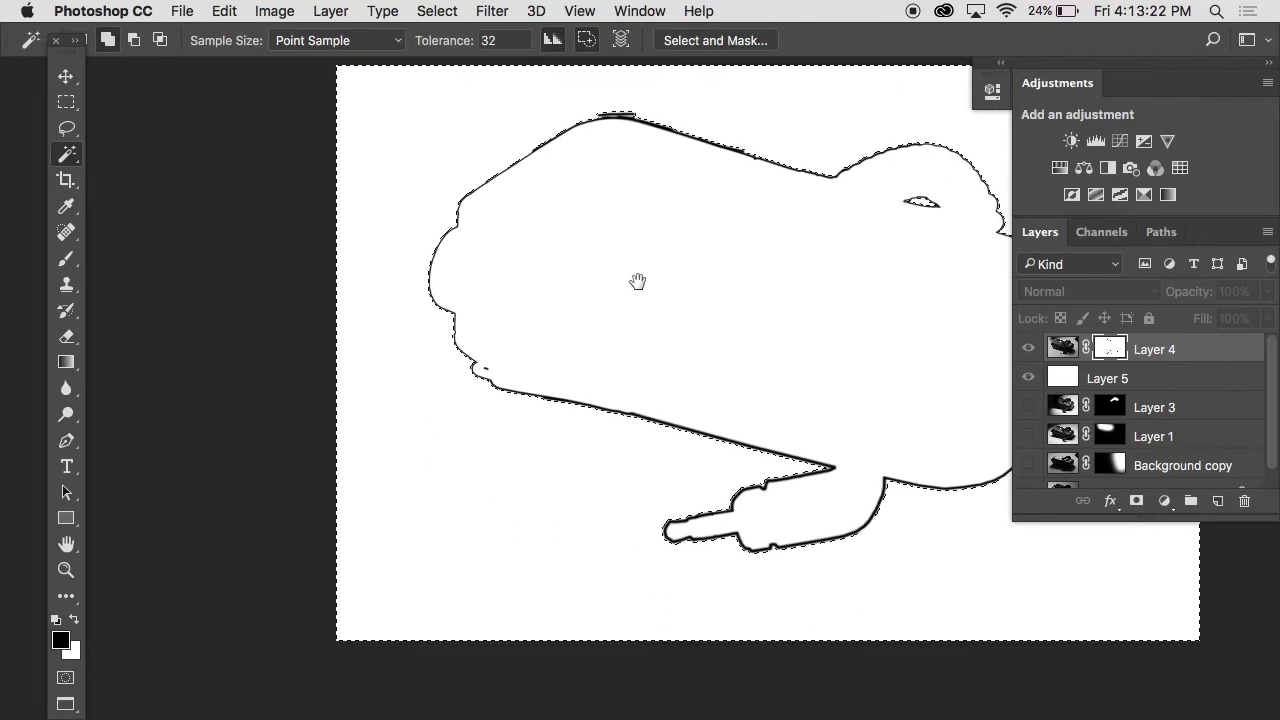
left_click_drag(637, 280, 498, 226)
left_click(571, 434, "super")
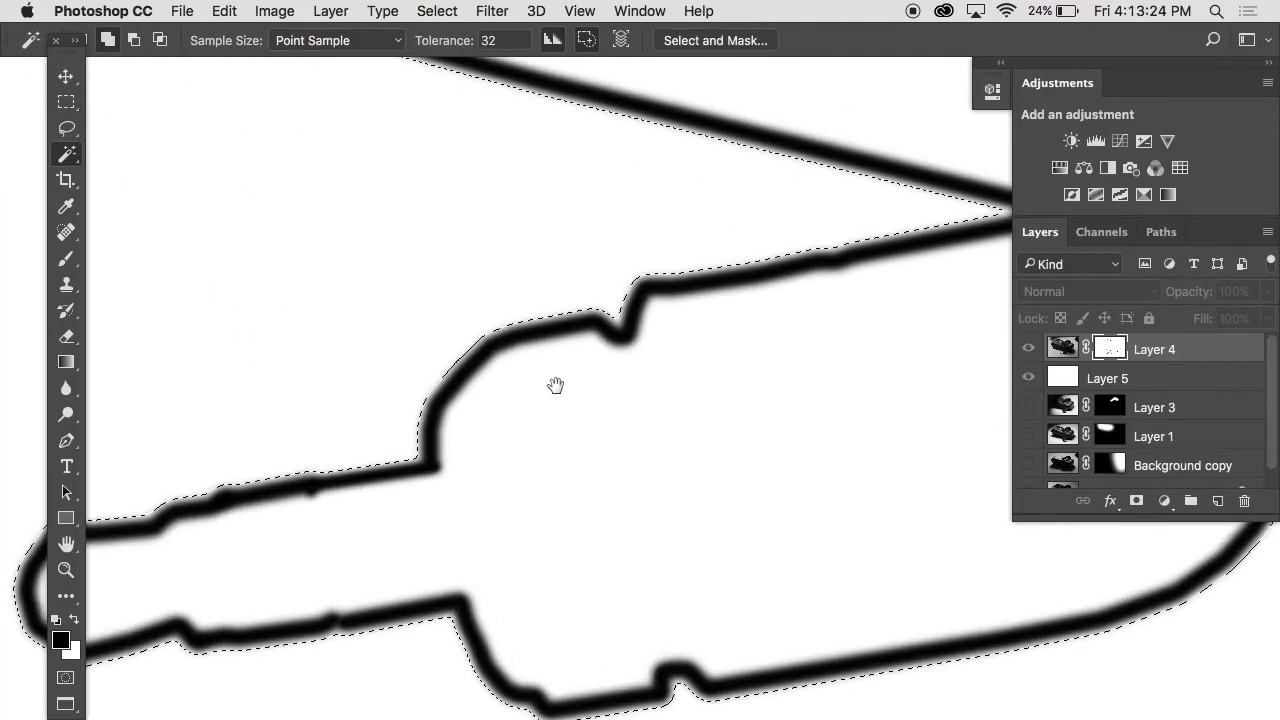
mouse_move(517, 277)
left_mouse_down()
mouse_move(506, 363)
mouse_move(697, 371)
mouse_move(414, 271)
mouse_move(557, 426)
mouse_move(563, 203)
mouse_move(514, 358)
mouse_move(463, 266)
mouse_move(460, 434)
left_mouse_up()
left_click(505, 205, "super")
left_click(509, 198, "super")
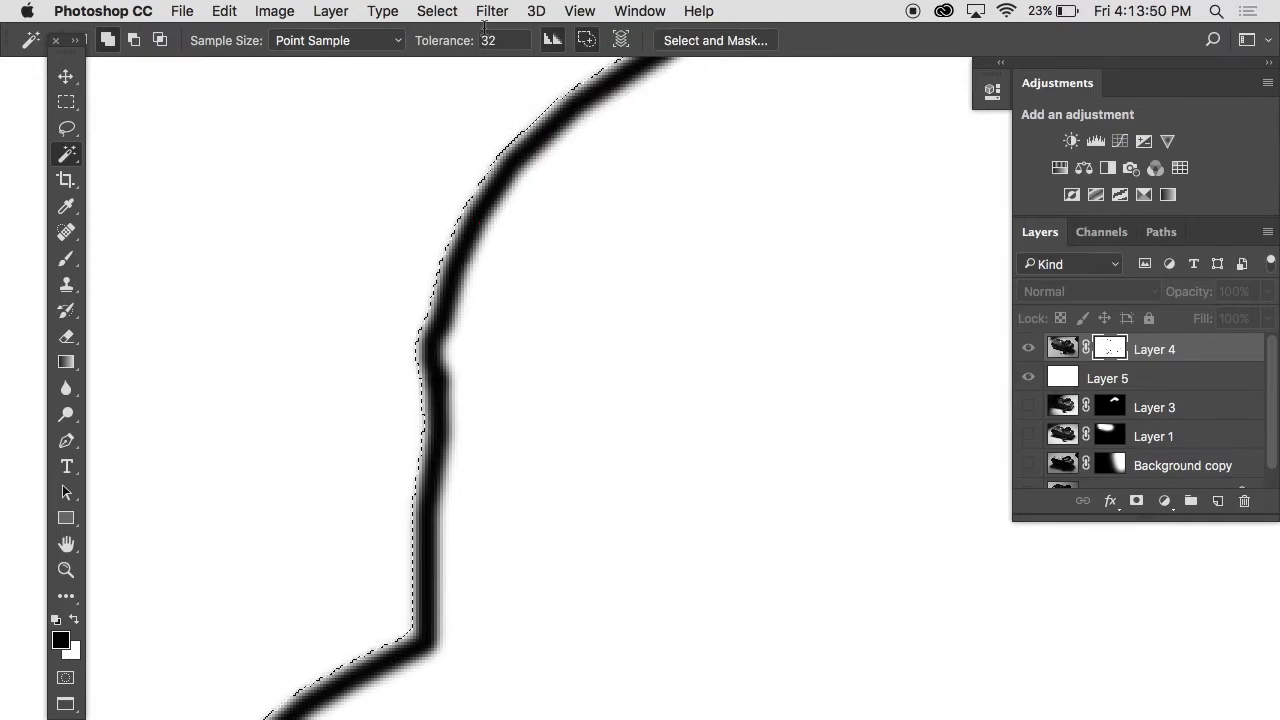
Step: Try expanding the selection by 5 pixels and undo the expansion
left_click(440, 10)
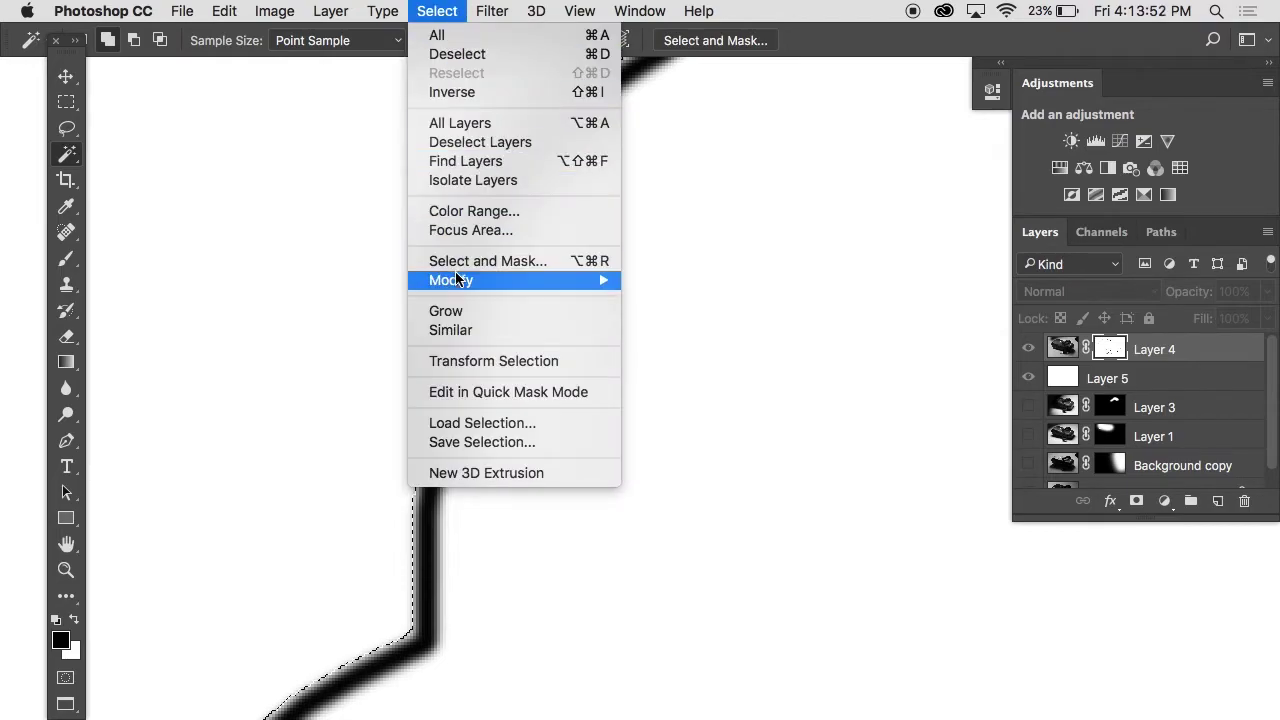
mouse_move(458, 281)
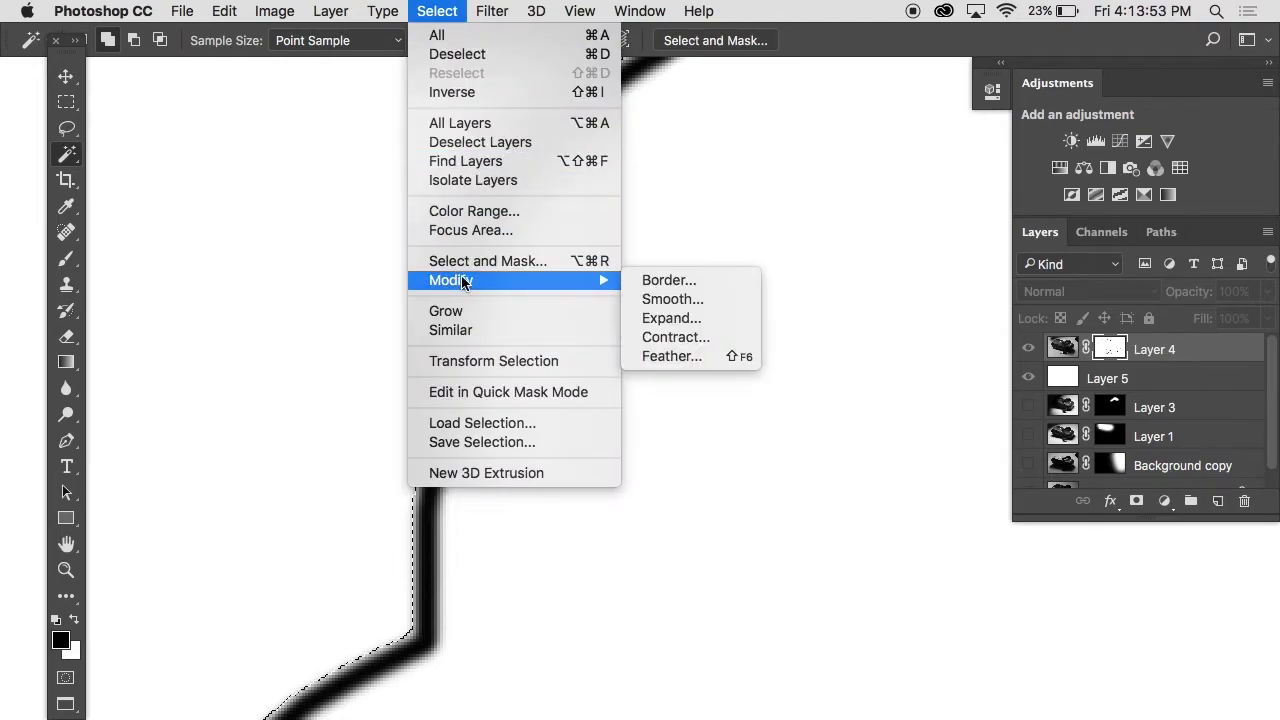
left_click(666, 316)
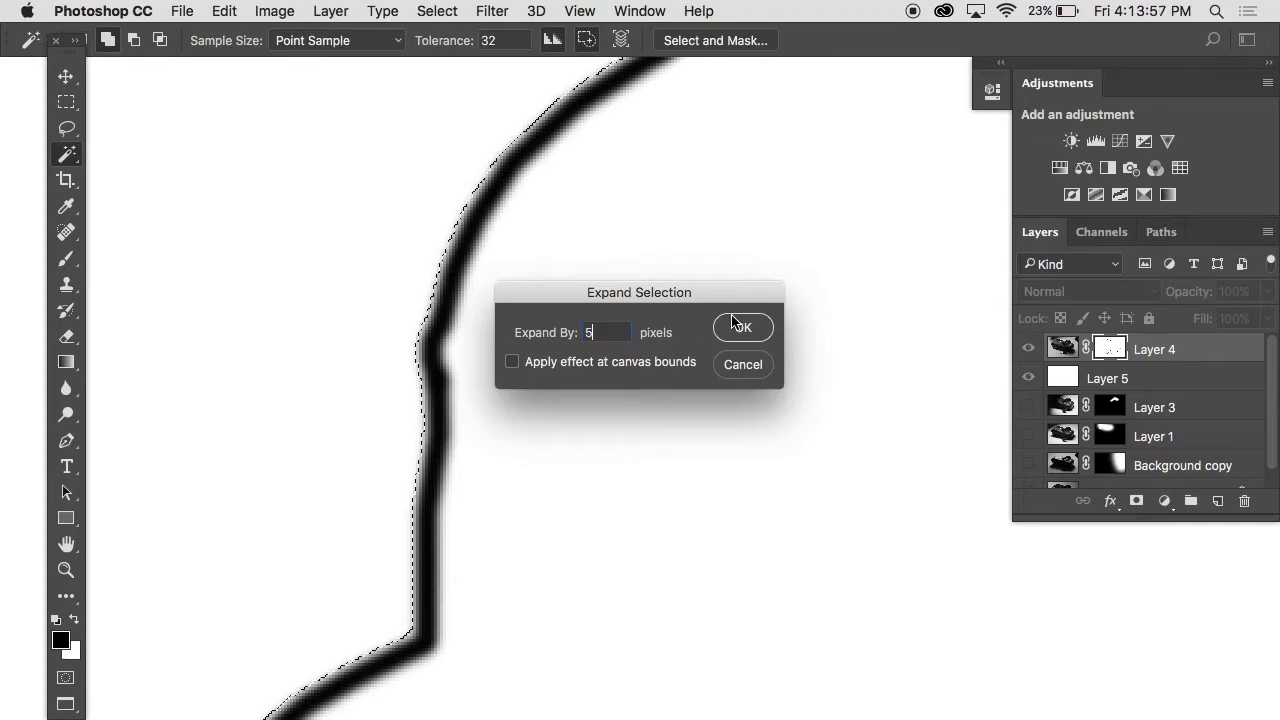
left_click(744, 327)
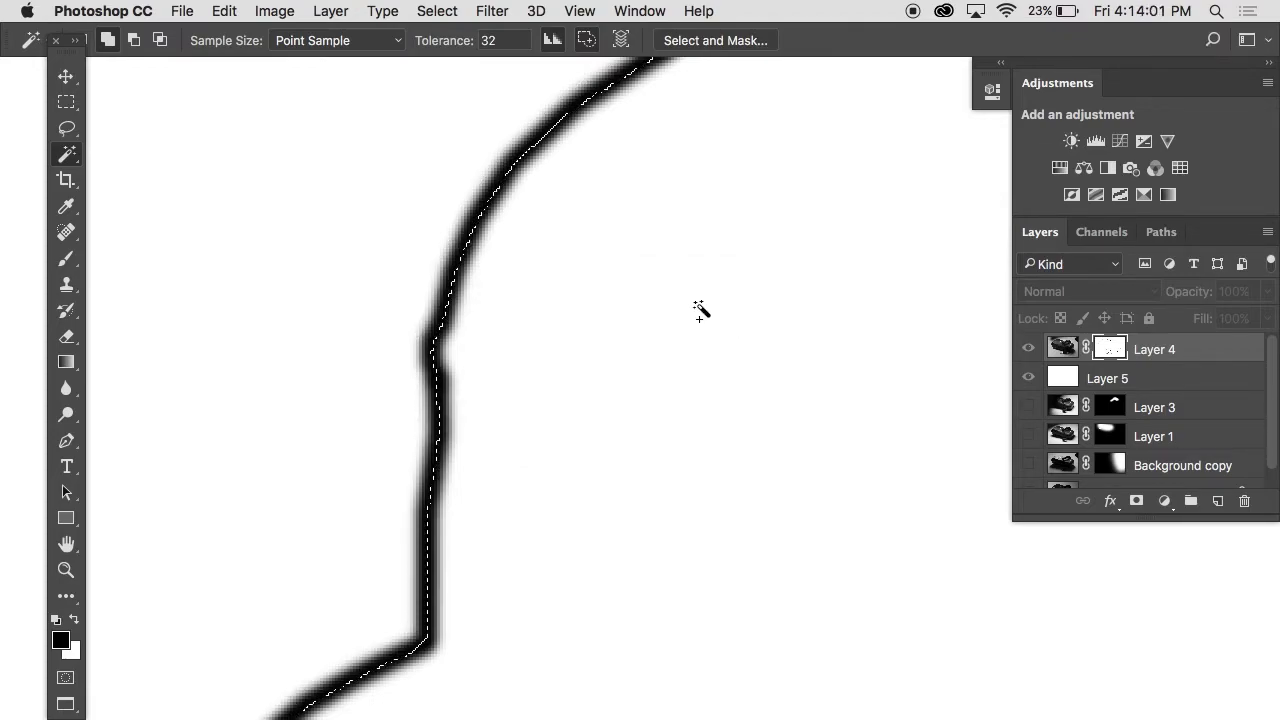
key("super+z")
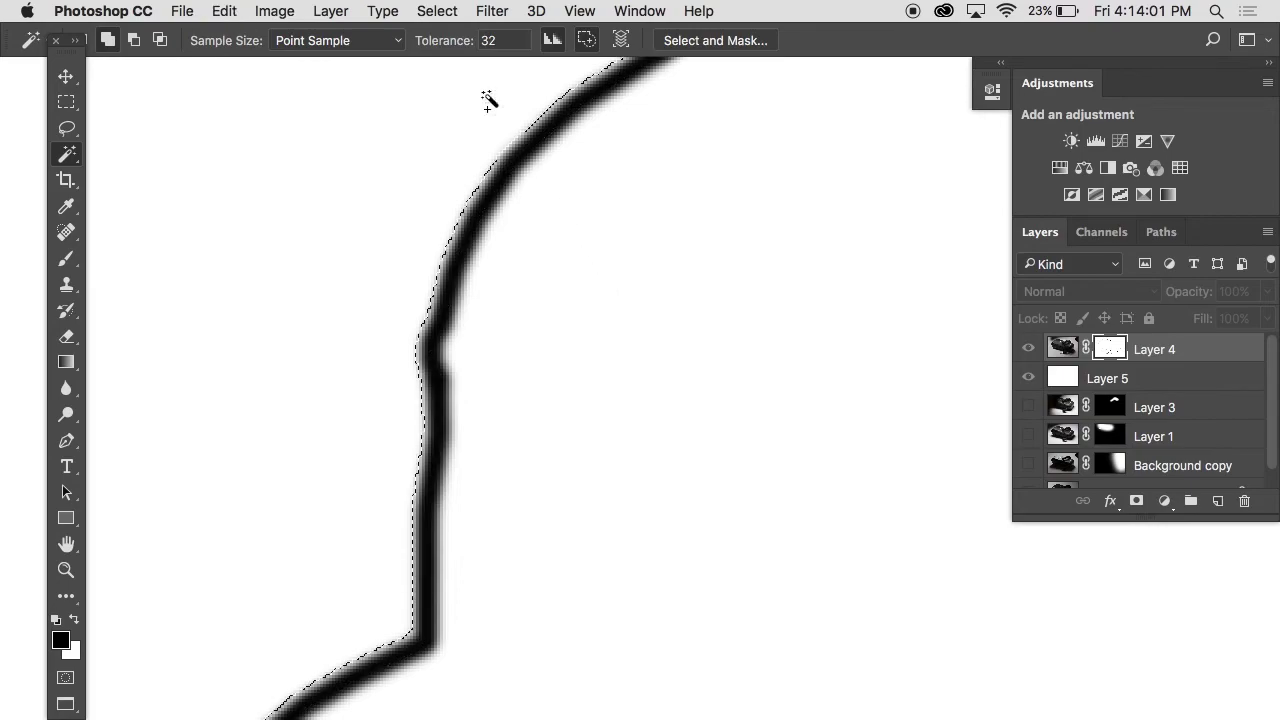
Step: Expand the selection by 6 pixels into the black outline
left_click(422, 10)
mouse_move(573, 282)
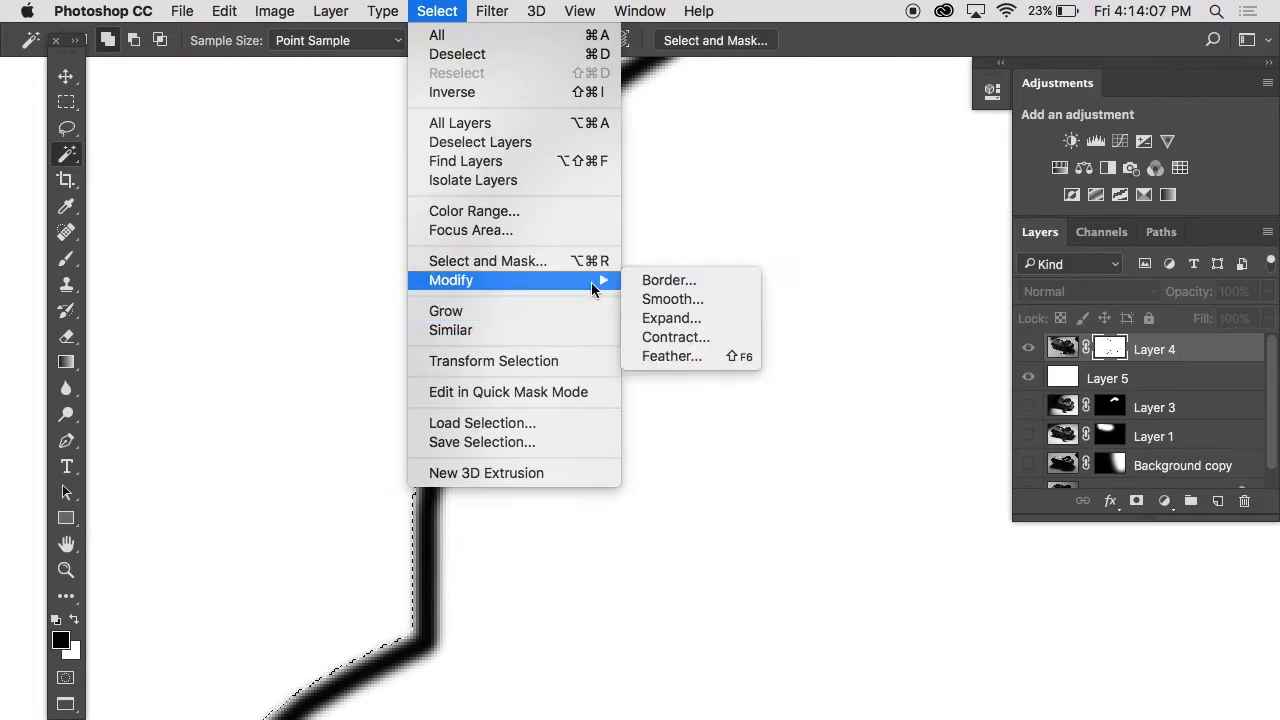
left_click(671, 318)
type("4")
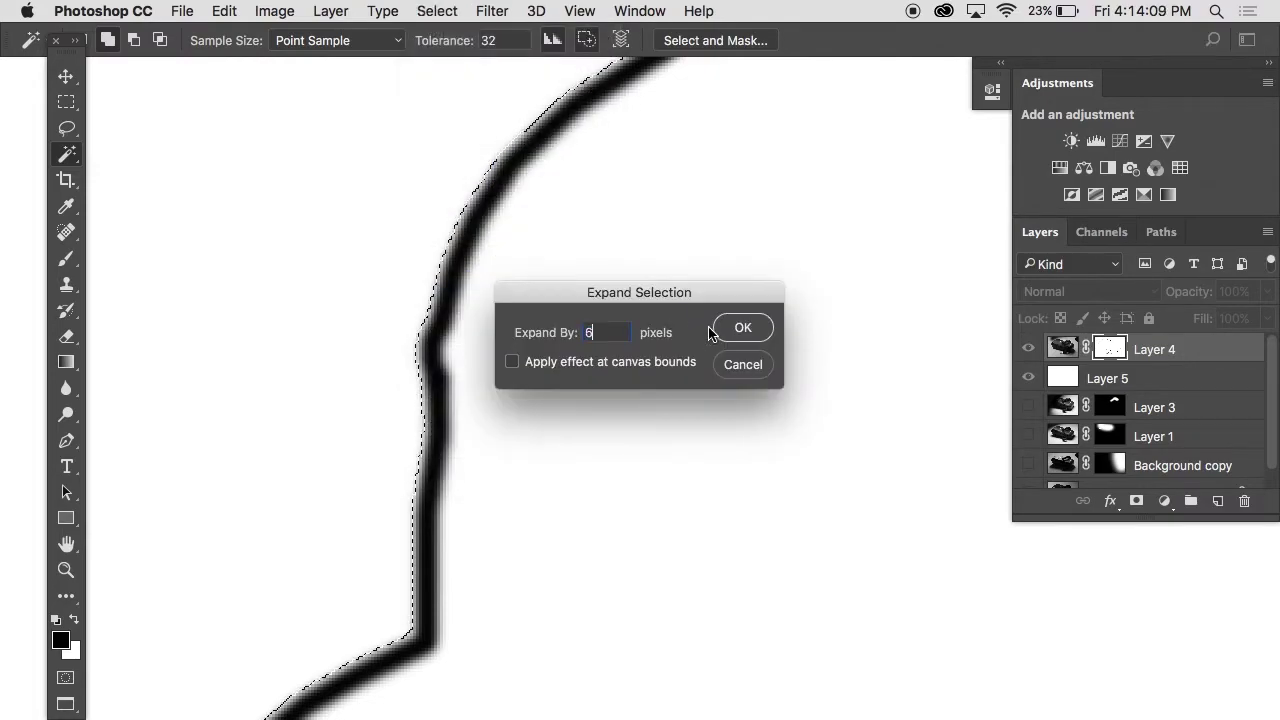
left_click(740, 327)
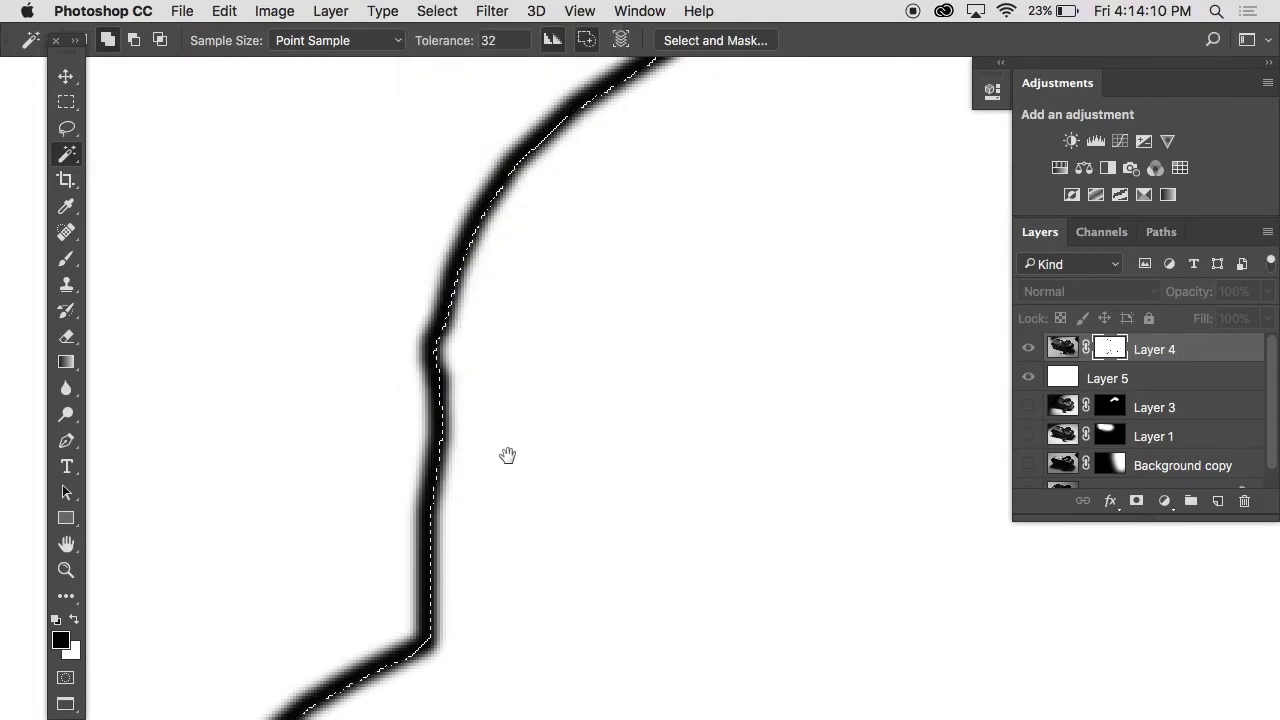
Step: Fill the selected areas of the layer mask with black in Normal mode at 100% opacity
left_click_drag(508, 454, 594, 269)
left_click(580, 406, "alt")
left_click_drag(580, 406, 457, 205)
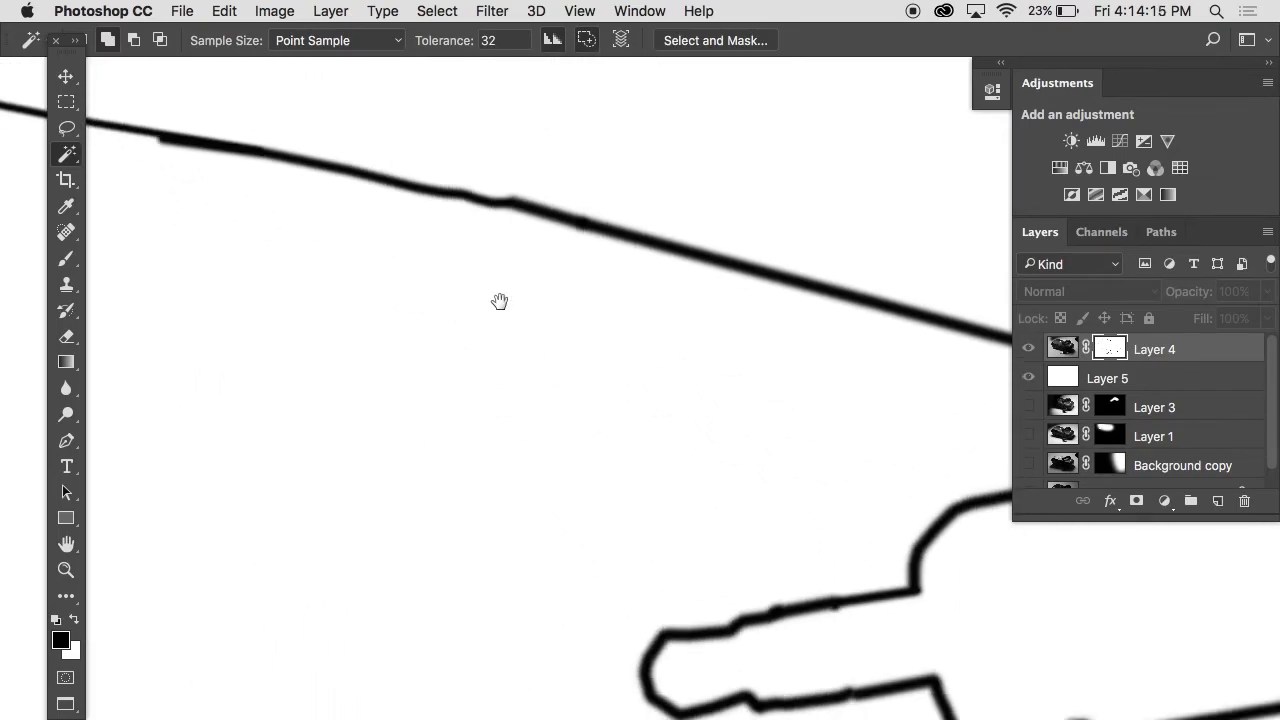
left_click(692, 378)
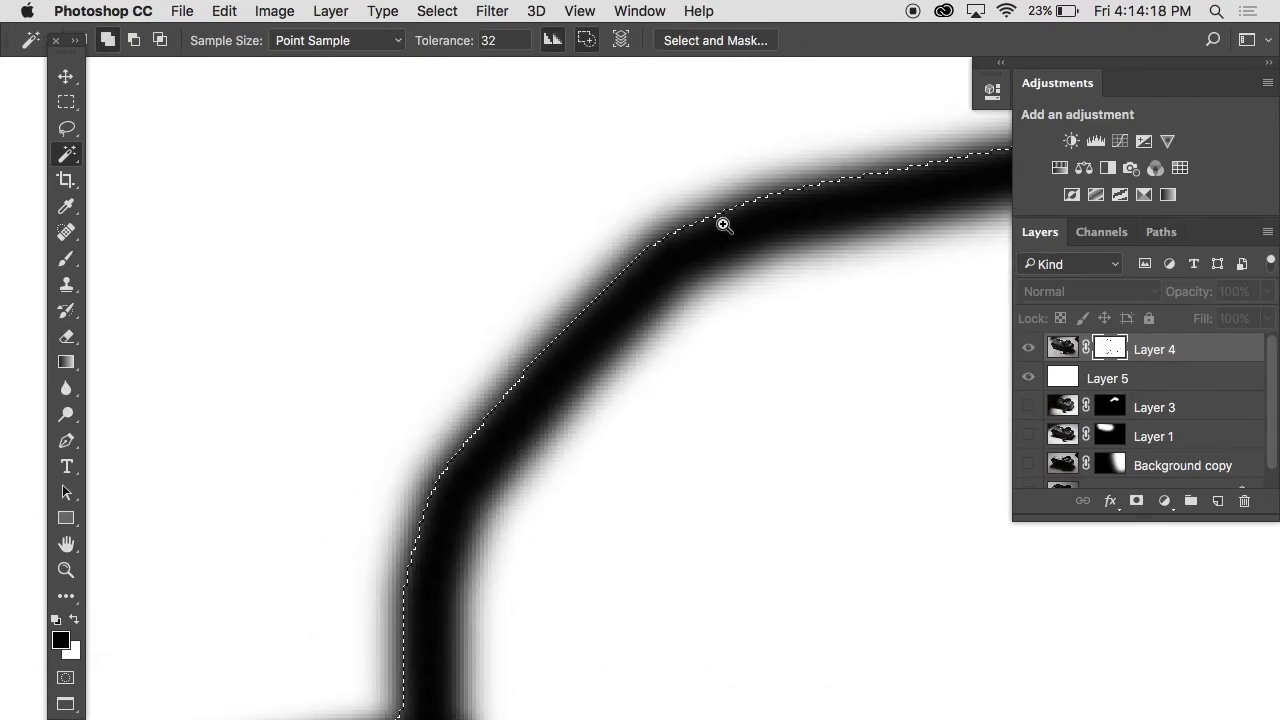
left_click(692, 274, "alt")
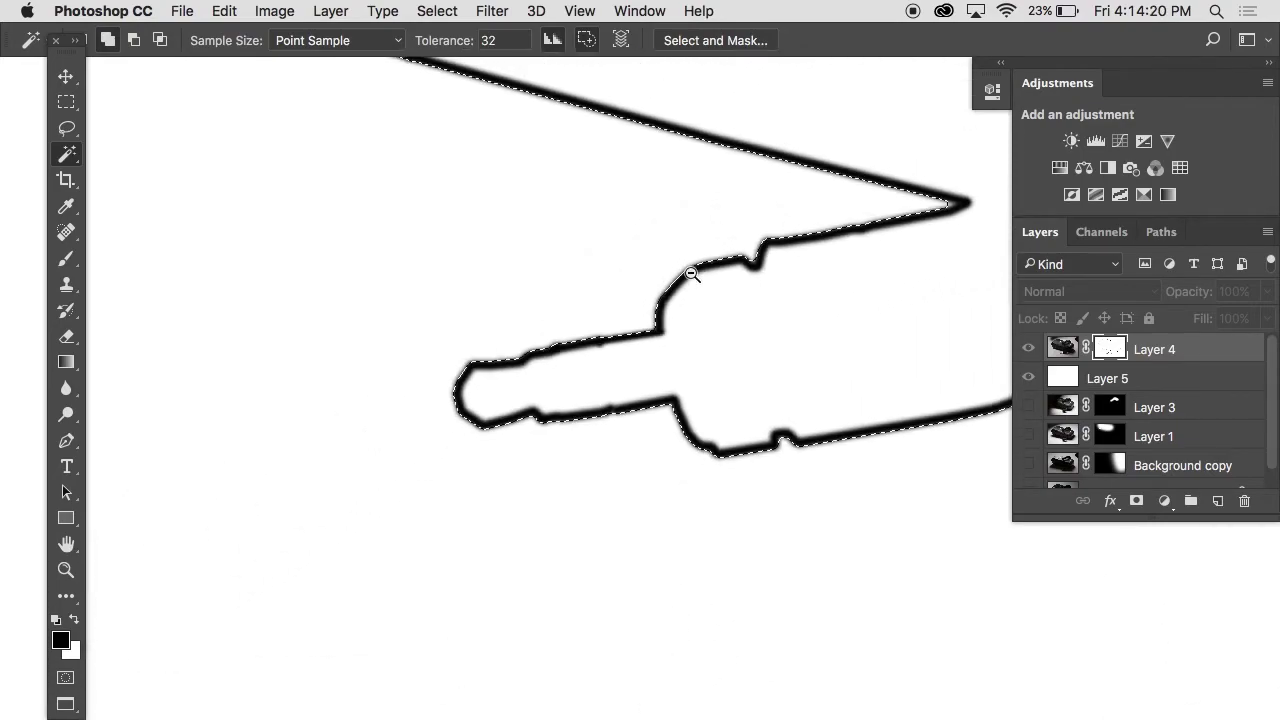
left_click(690, 279)
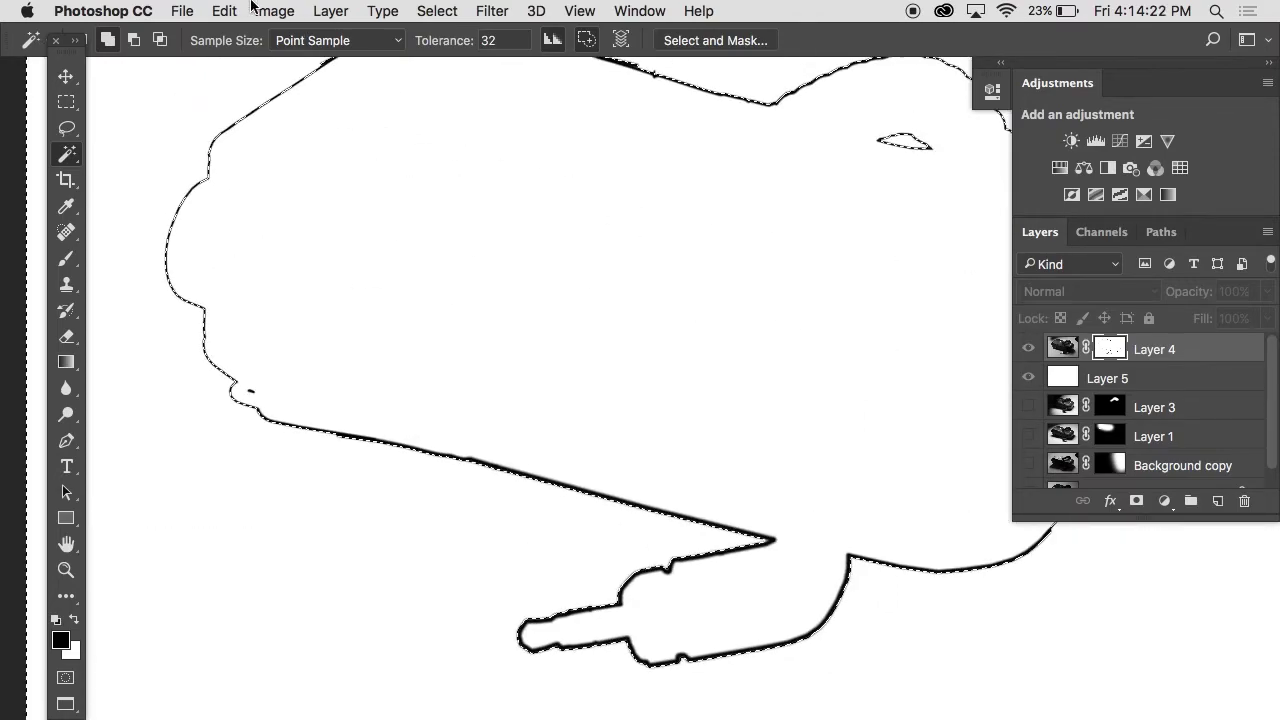
left_click(225, 11)
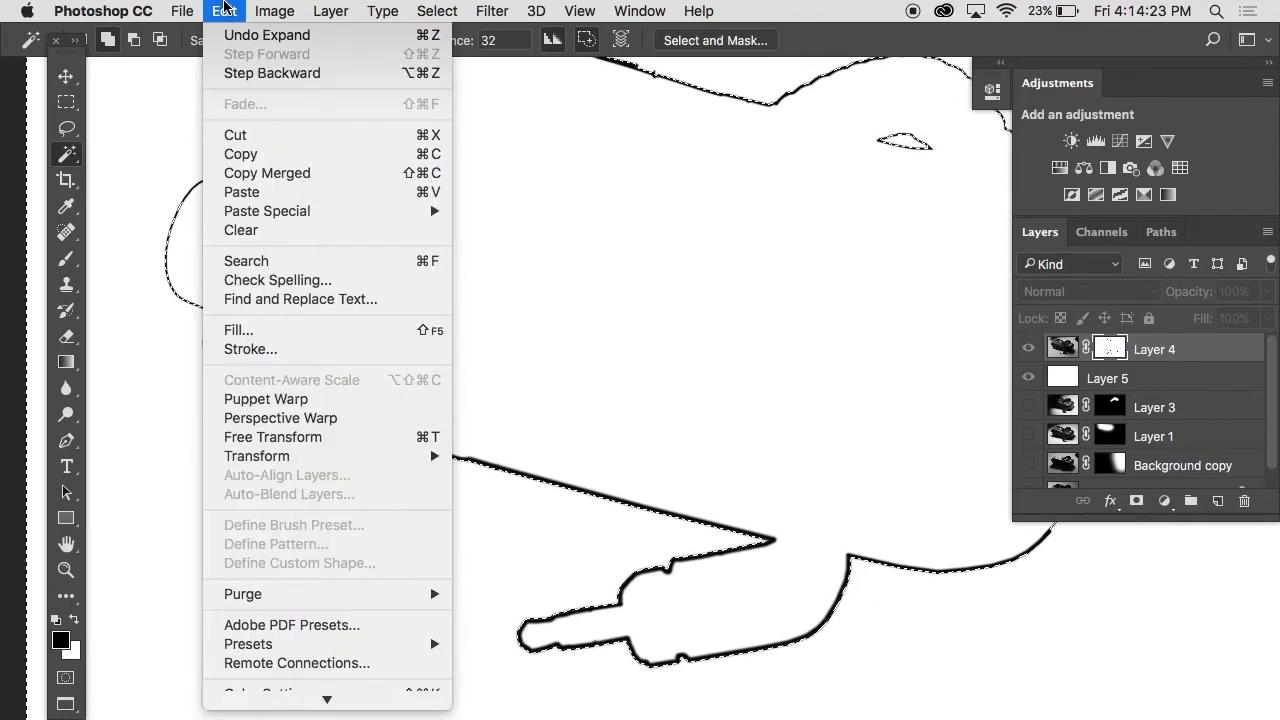
left_click(261, 330)
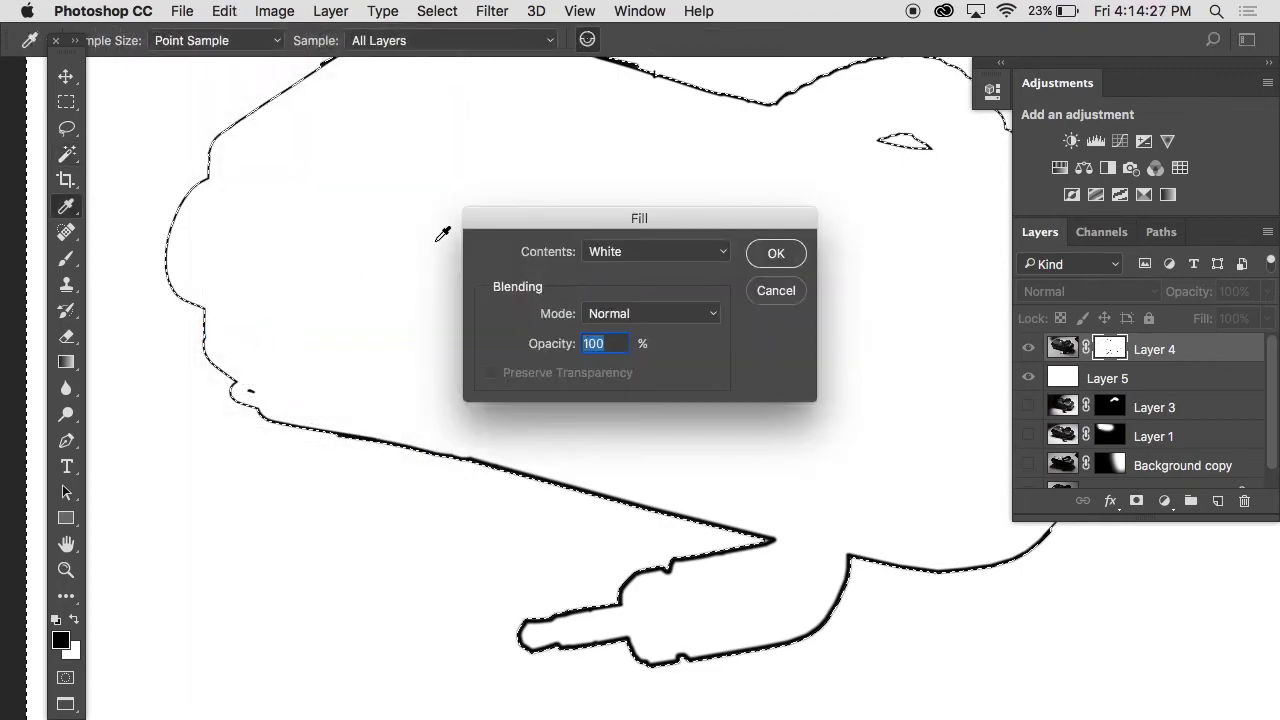
left_click(634, 251)
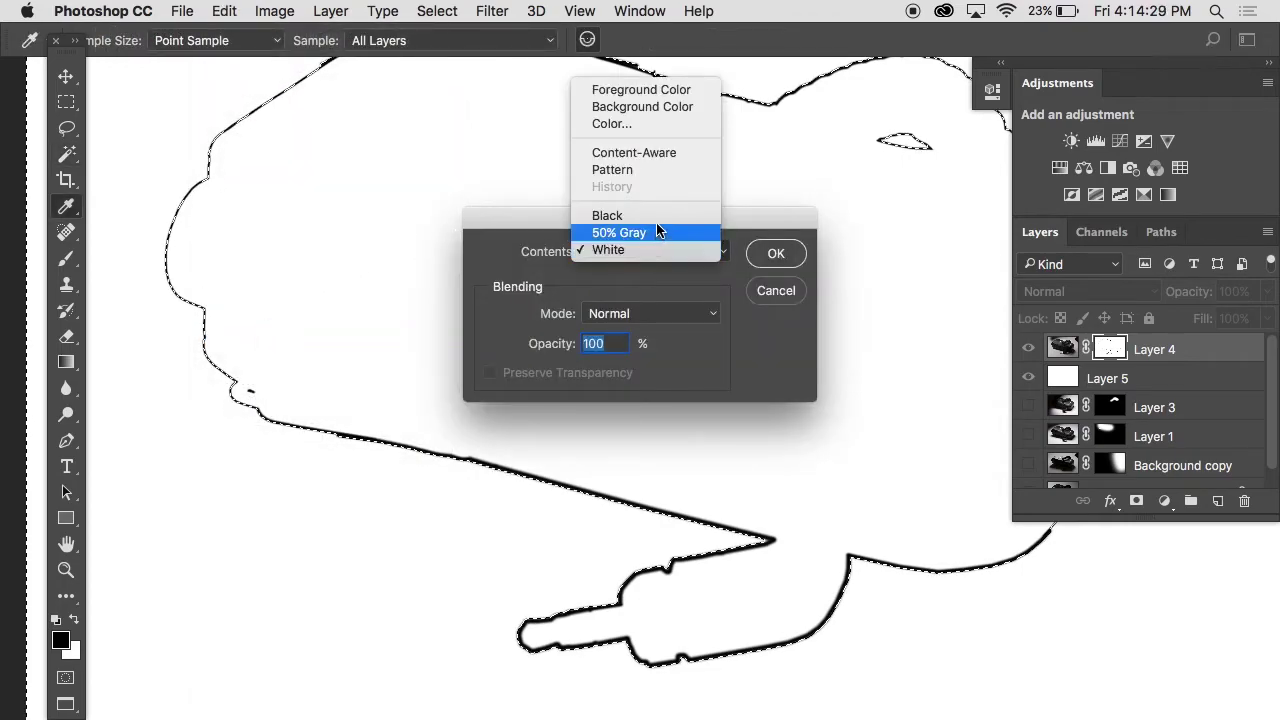
left_click(656, 220)
left_click(775, 255)
key("w")
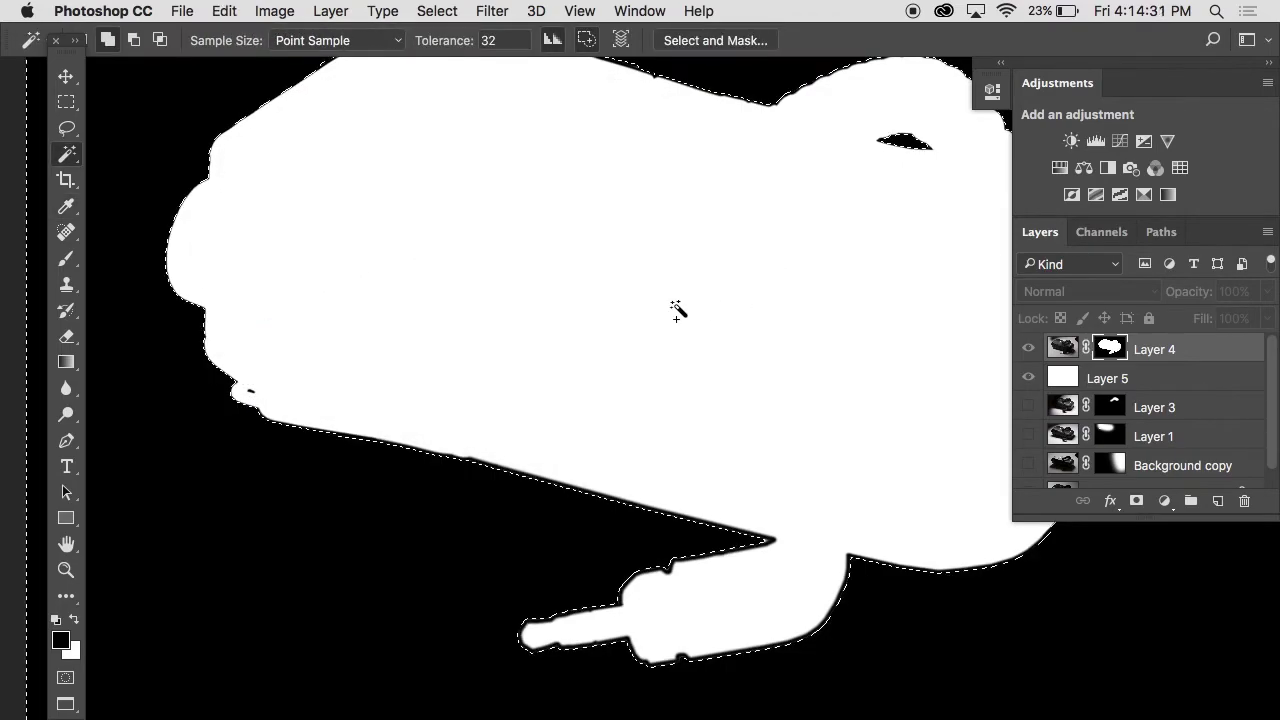
Step: Deselect the mask selection and take up the Brush for the grey remnants above the body's upper edge
scroll(503, 291, "up", 5)
scroll(585, 282, "up", 8)
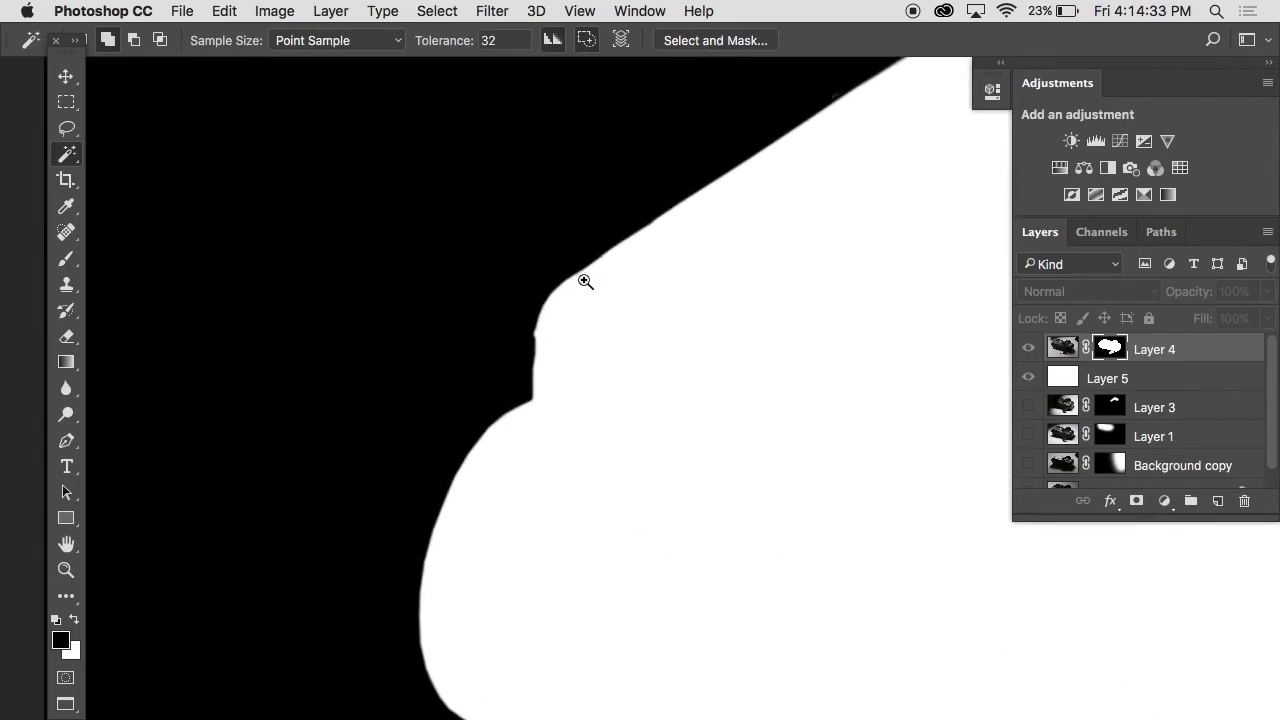
scroll(585, 291, "down", 5)
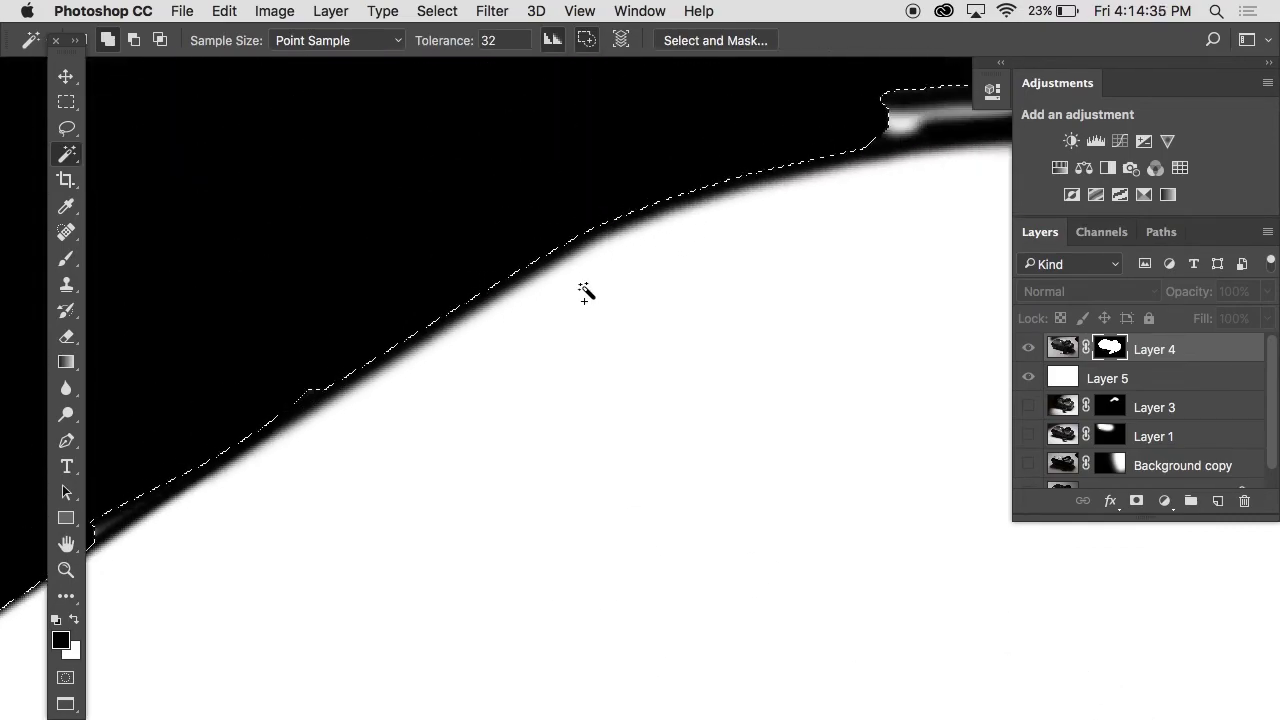
scroll(835, 93, "down", 1)
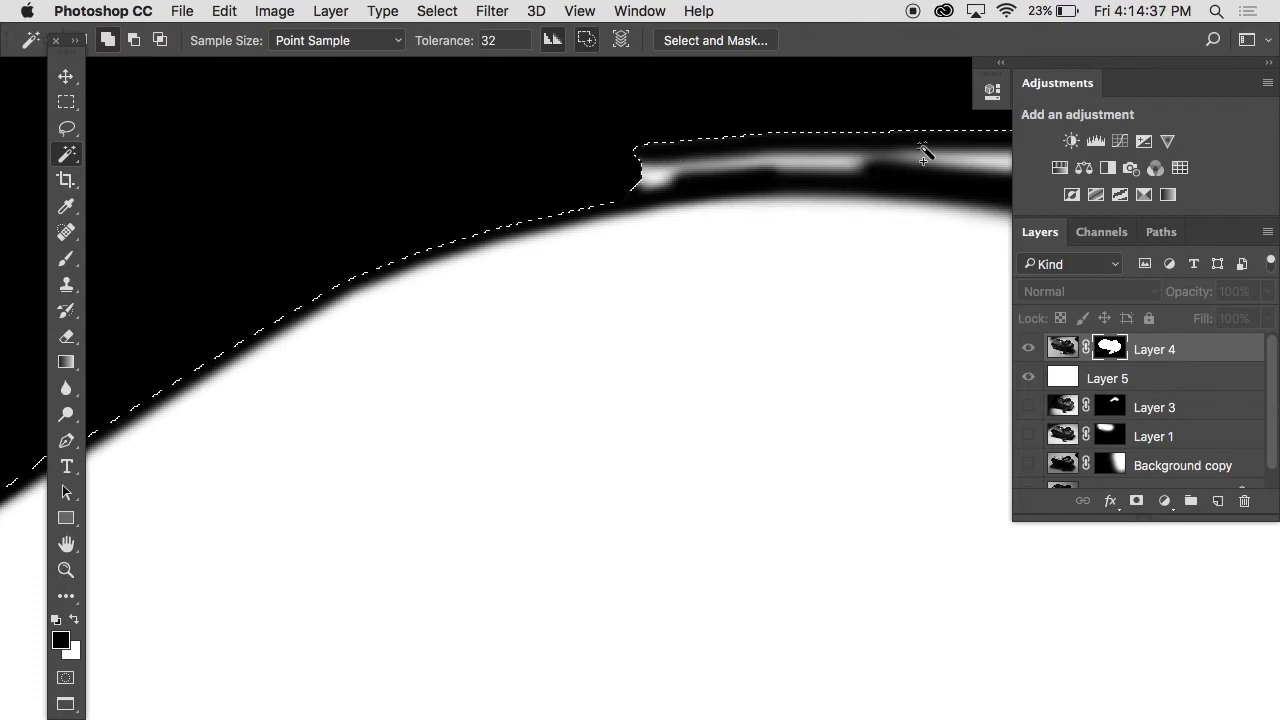
scroll(920, 149, "right", 4)
scroll(920, 149, "up", 1)
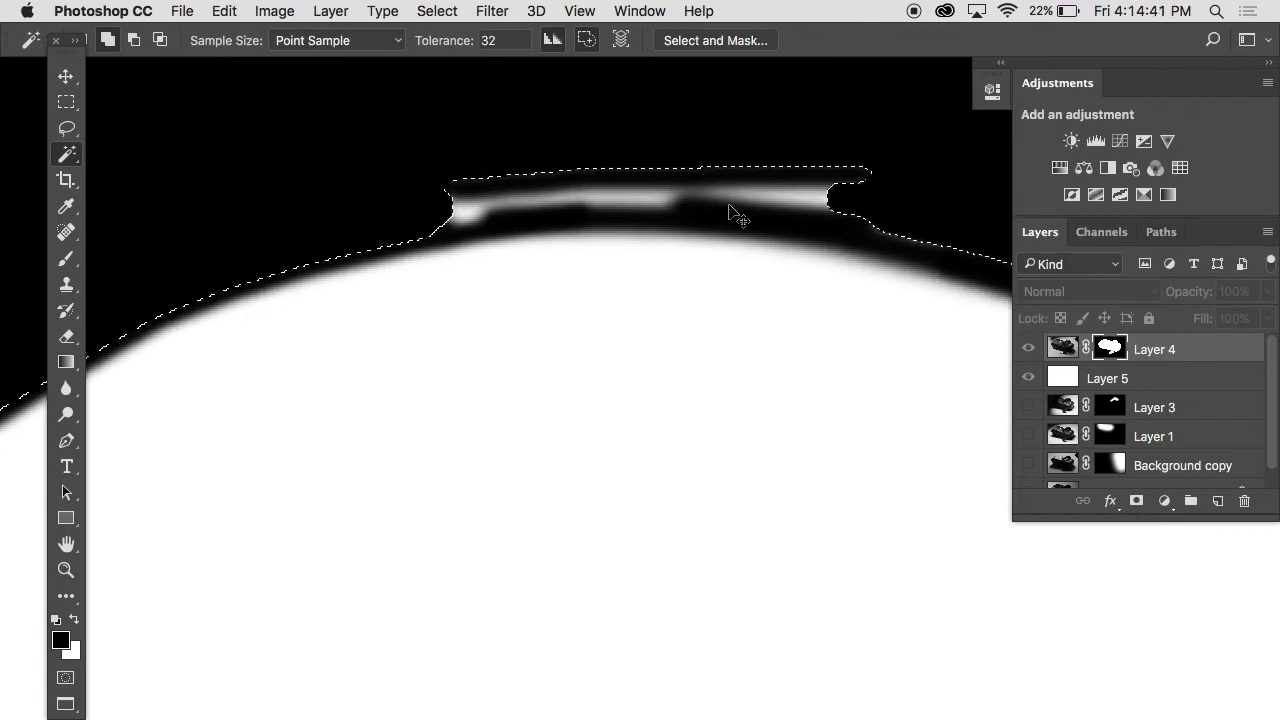
key("super+d")
key("b")
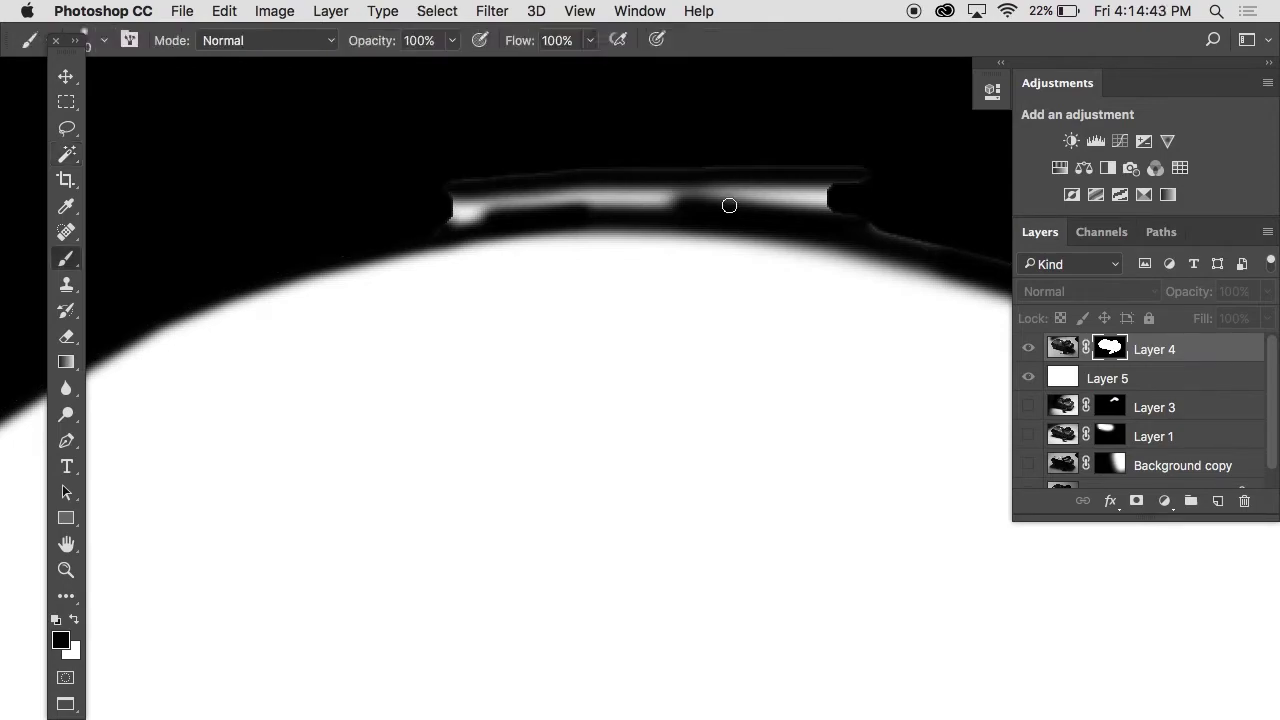
Step: Try painting black over the grey remnants above the upper edge with an enlarged soft brush and undo the strokes
key("bracketright")
key("bracketright")
key("bracketright")
key("bracketright")
left_click_drag(849, 191, 678, 193)
key("super+z")
mouse_move(883, 189)
left_mouse_down()
mouse_move(770, 185)
mouse_move(689, 206)
mouse_move(582, 205)
left_mouse_up()
key("super+z")
key("super+z")
key("super+z")
key("super+z")
key("super+z")
Step: Raise the brush hardness and paint black over the grey remnants above the body's upper edge
right_click(728, 203)
left_click_drag(840, 297, 1057, 287)
key("Return")
left_click_drag(886, 183, 751, 183)
left_click_drag(628, 185, 462, 190)
Step: Try selecting the mask's black background with the Magic Wand at tolerance 32 and deselect it
left_click_drag(806, 232, 354, 232)
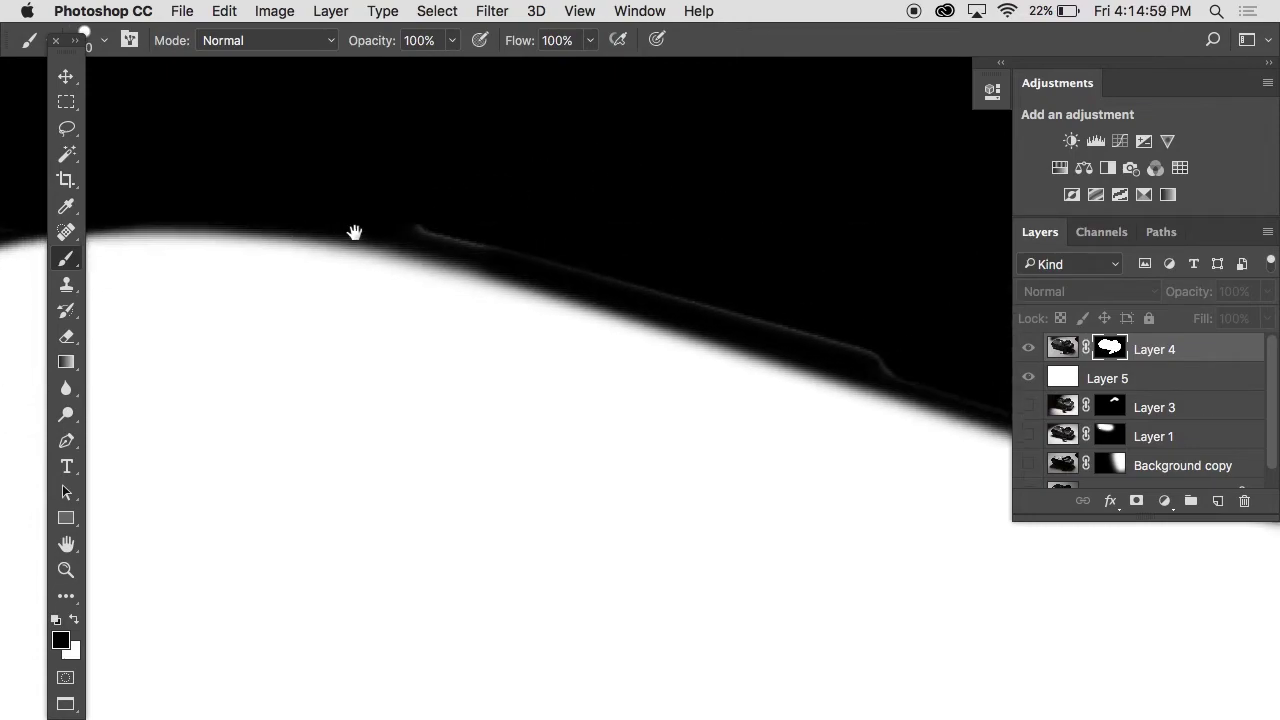
left_click(507, 306, "alt")
left_click(553, 346, "super")
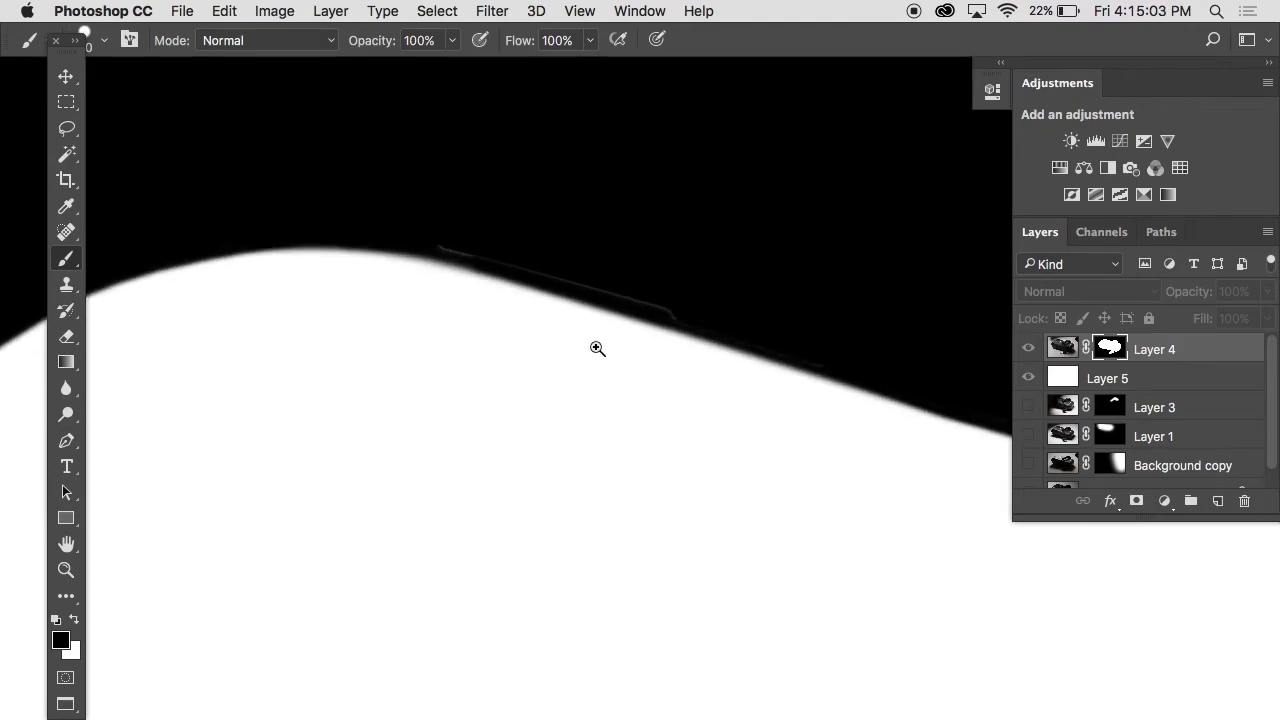
left_click(68, 155)
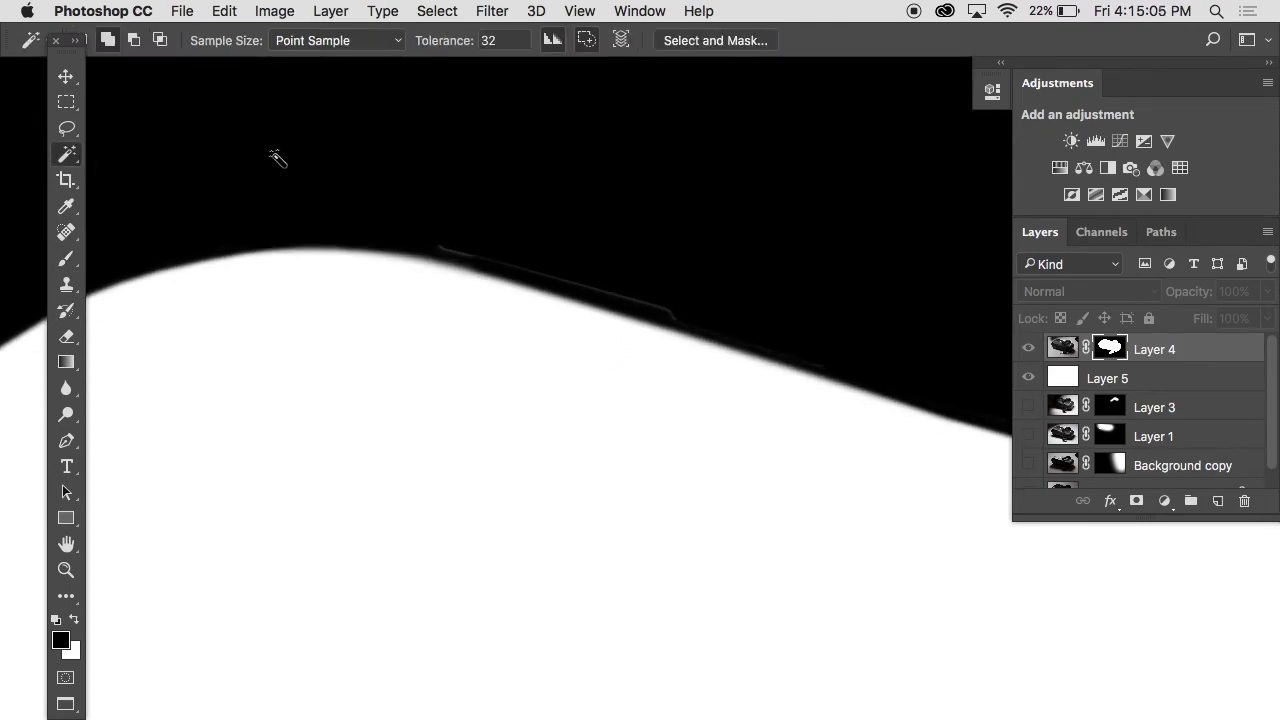
left_click(518, 174)
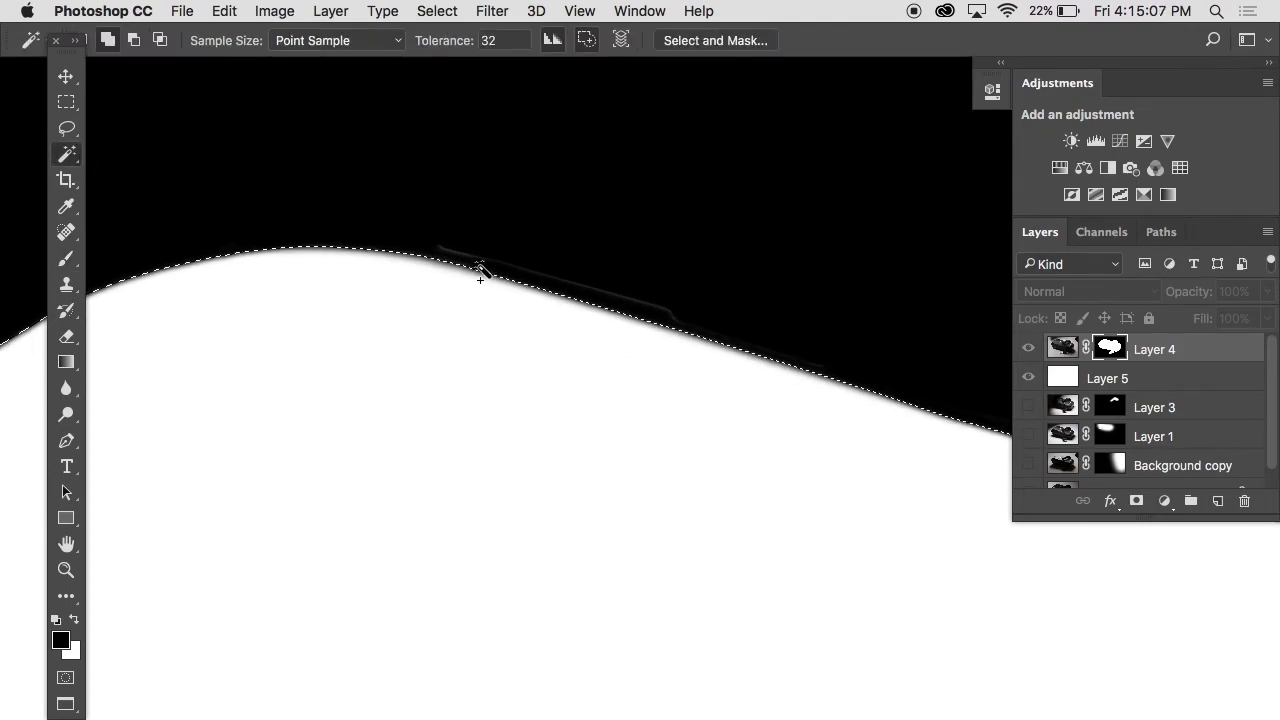
key("super+d")
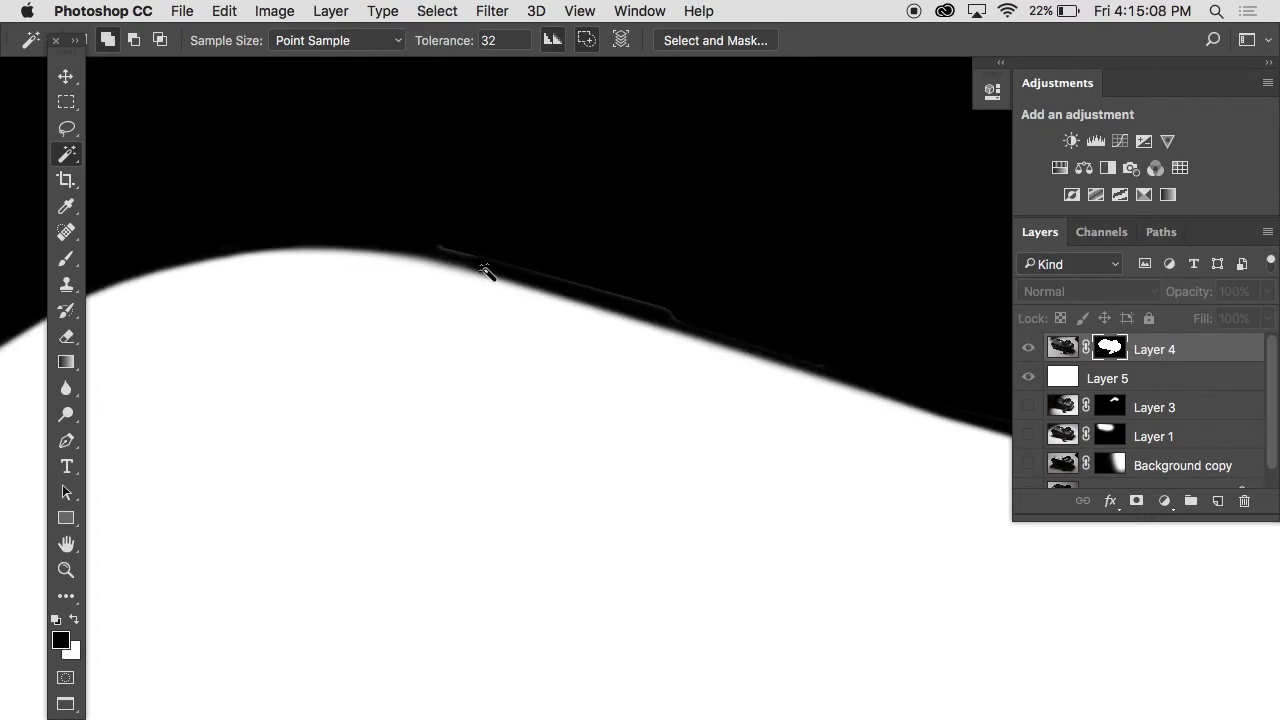
Step: Select the white product silhouette with the Magic Wand and expand the selection by 6 pixels
left_click(514, 352)
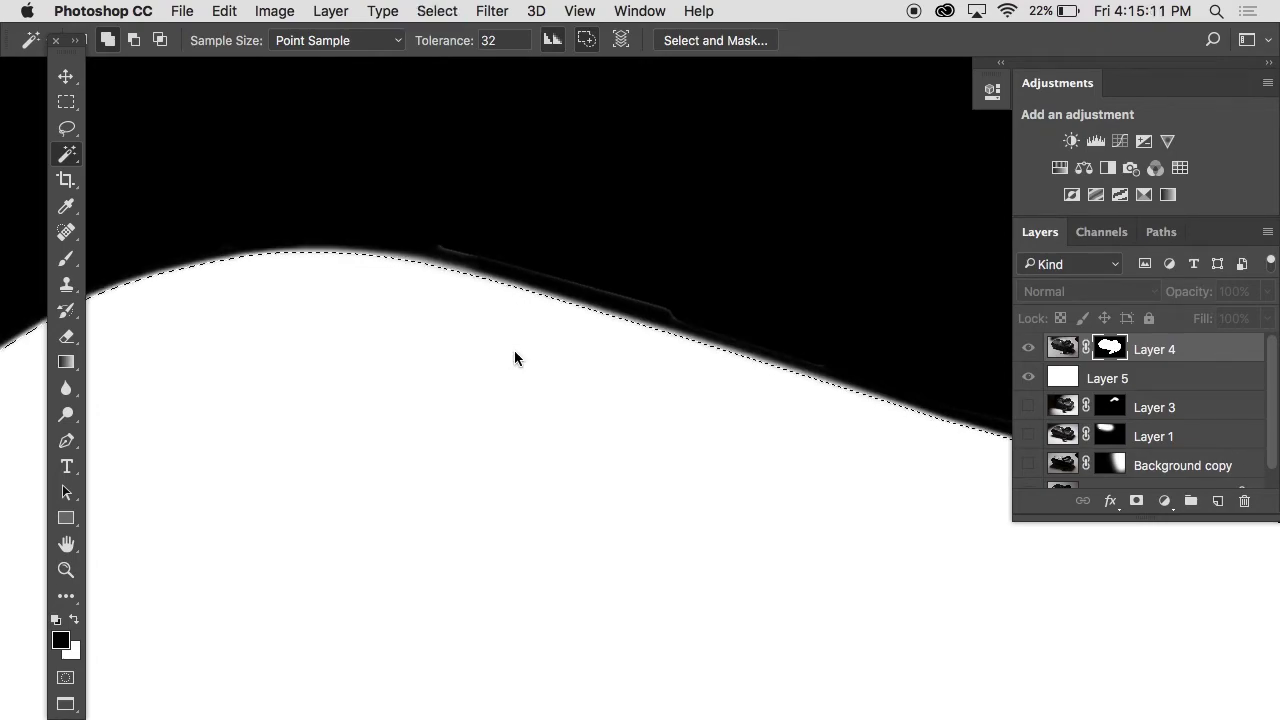
scroll(477, 294, "up", 5)
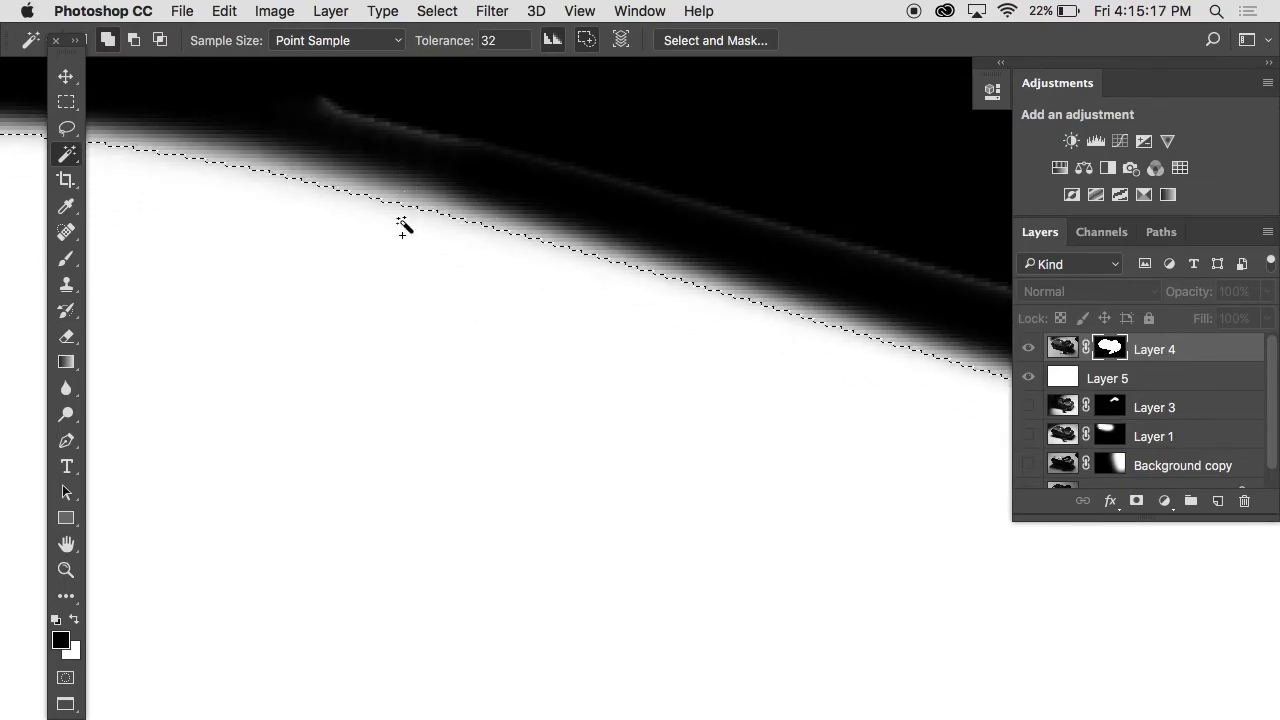
left_click(436, 11)
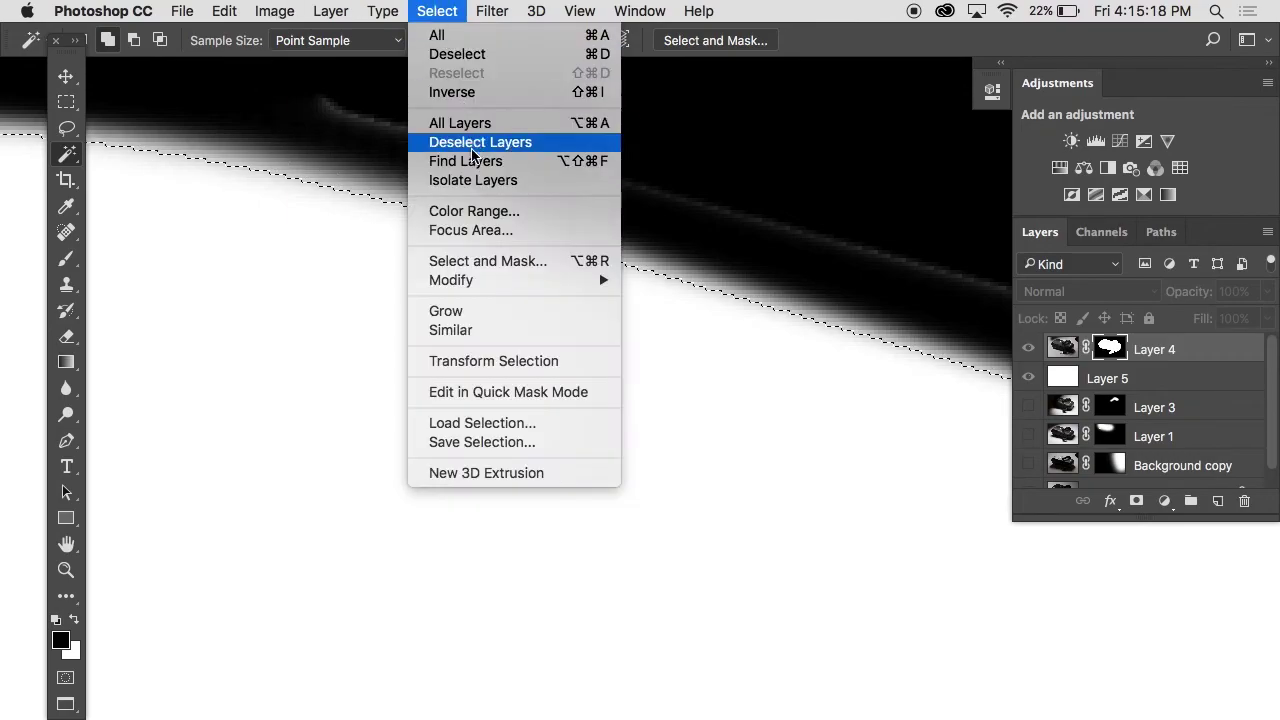
mouse_move(493, 280)
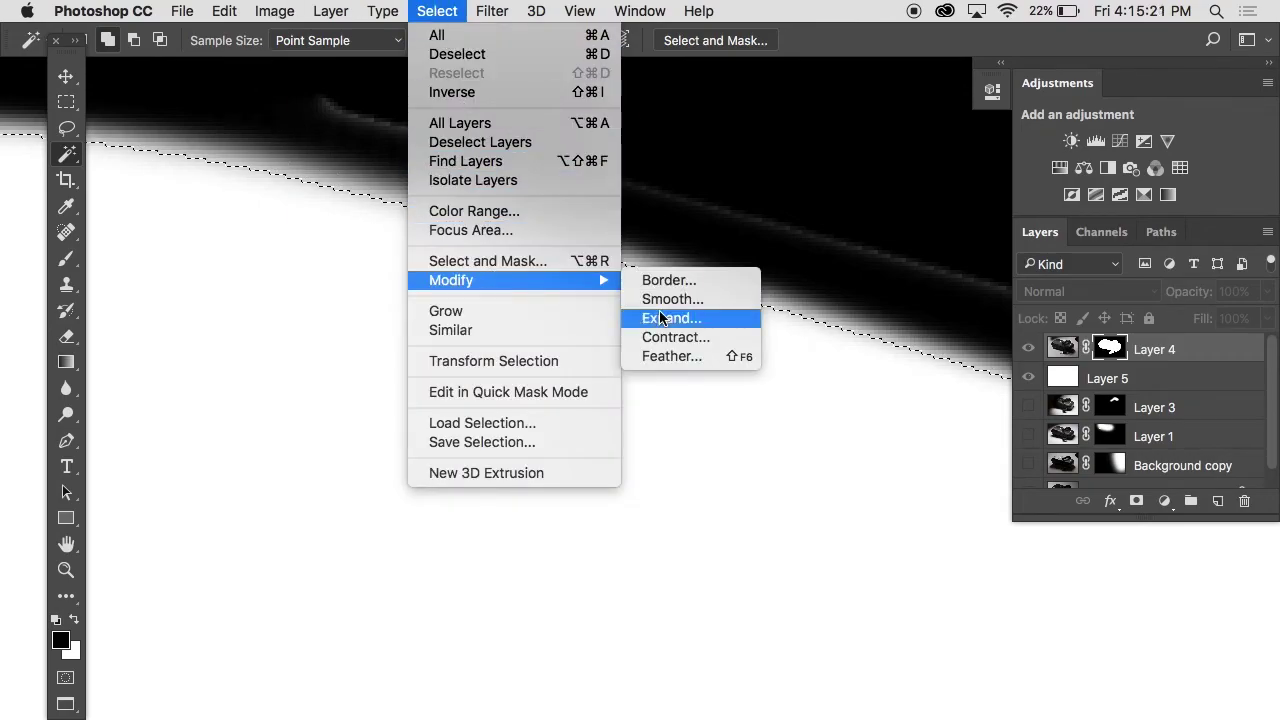
left_click(652, 317)
left_click(741, 327)
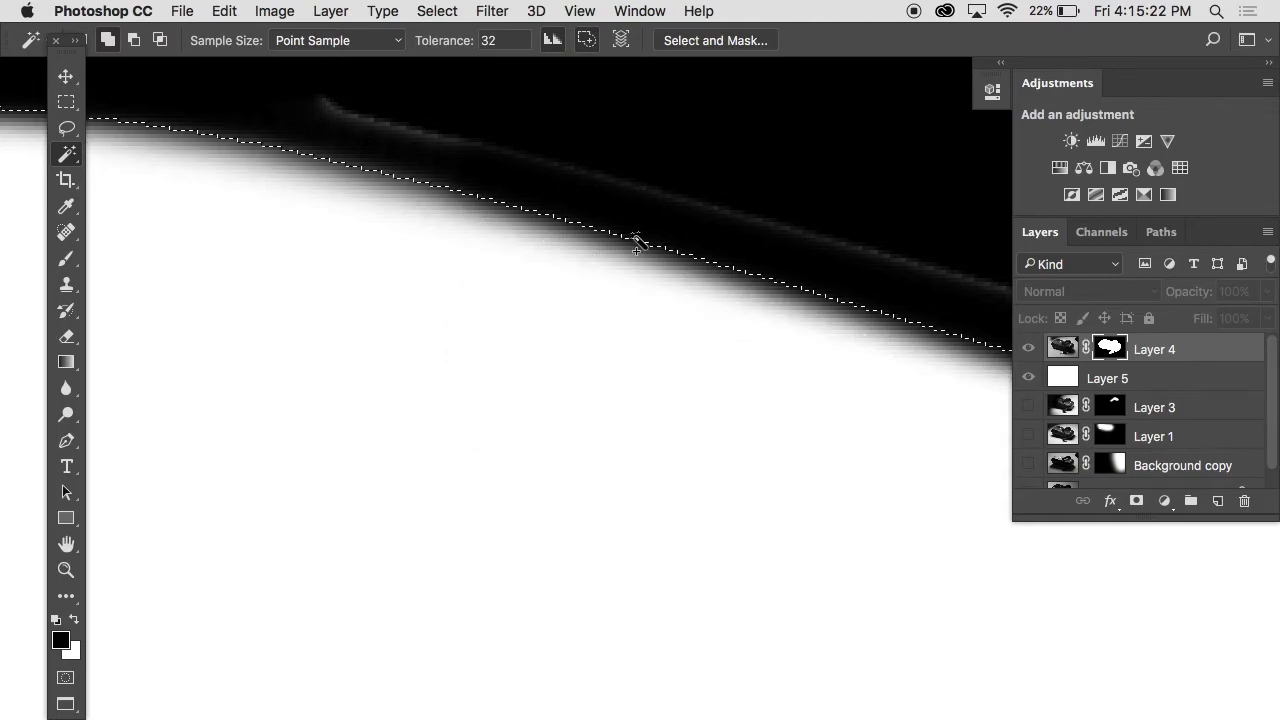
Step: Expand the silhouette selection by a further 2 pixels
left_click(423, 9)
mouse_move(470, 281)
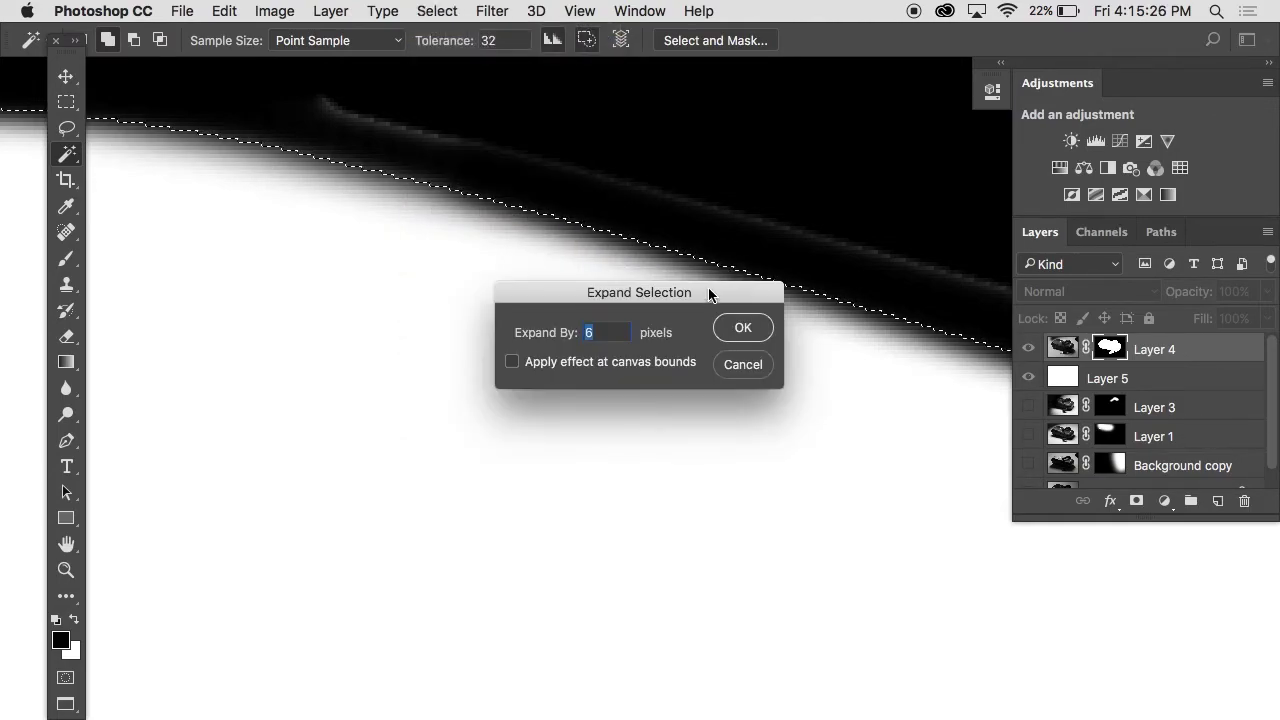
type("2")
left_click(742, 327)
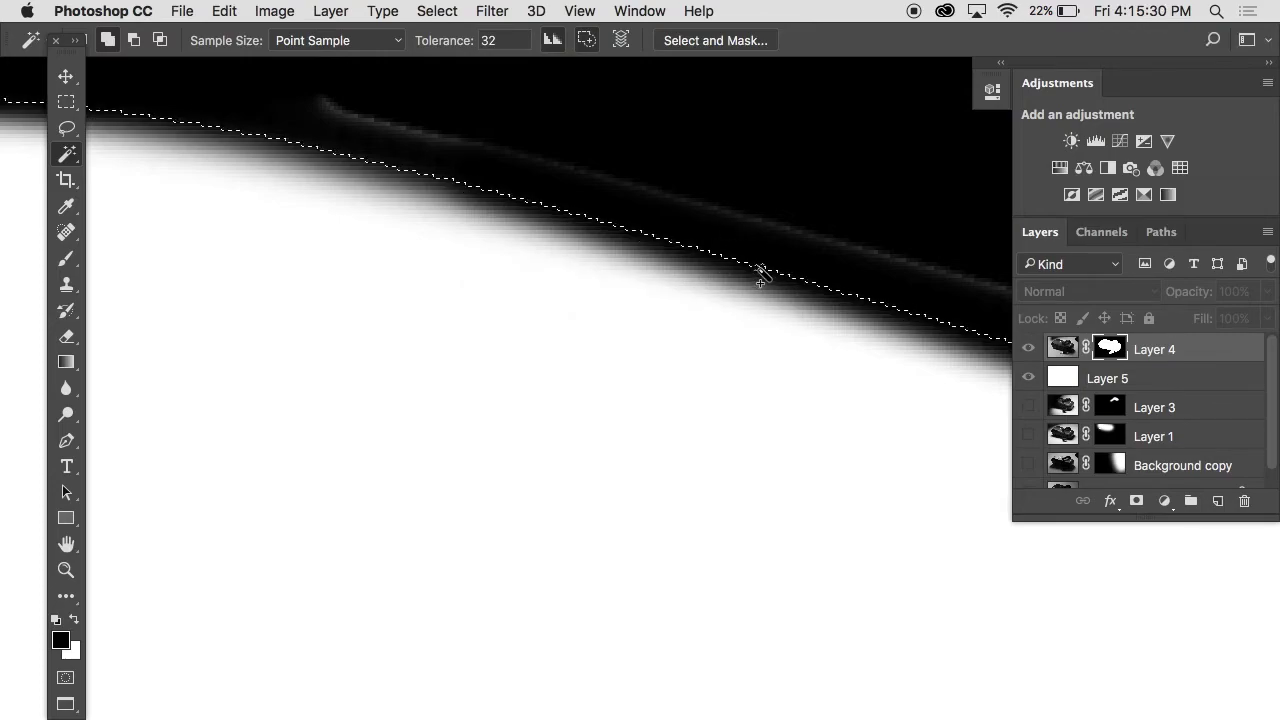
left_click_drag(766, 268, 800, 266)
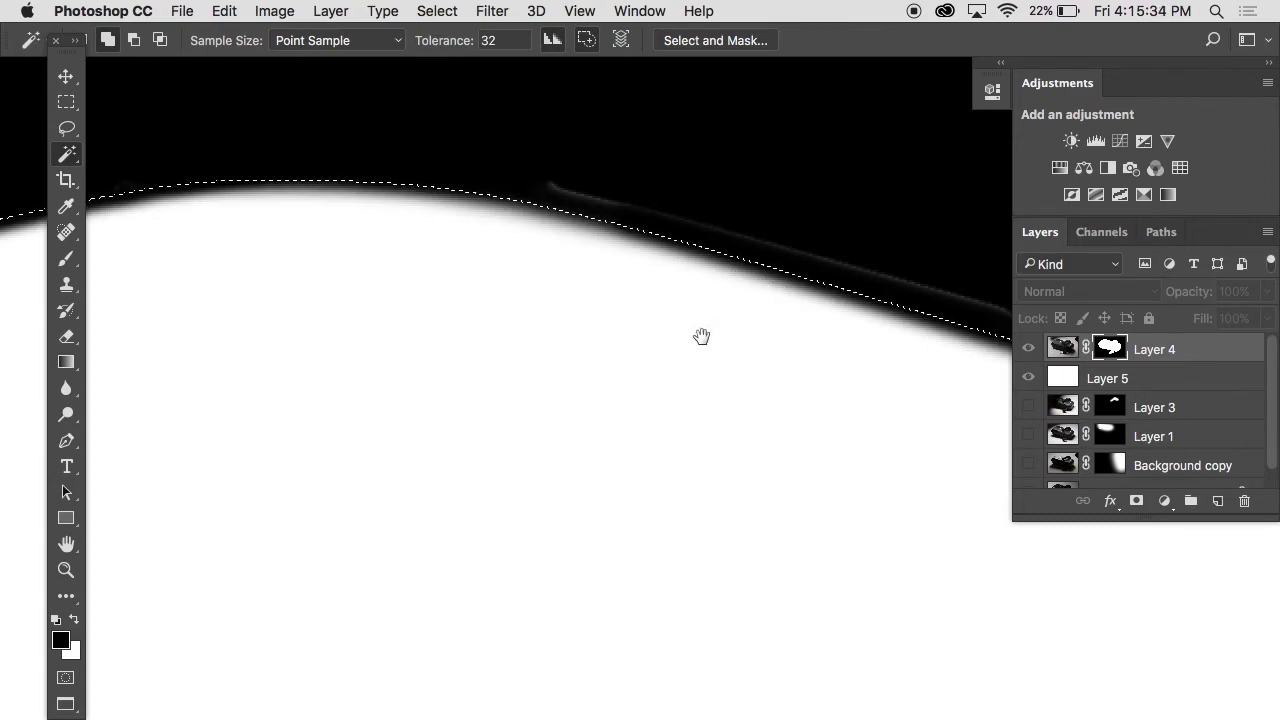
Step: Invert the selection and paint black over the faint grey streak along the body's sloping upper edge
left_click(437, 11)
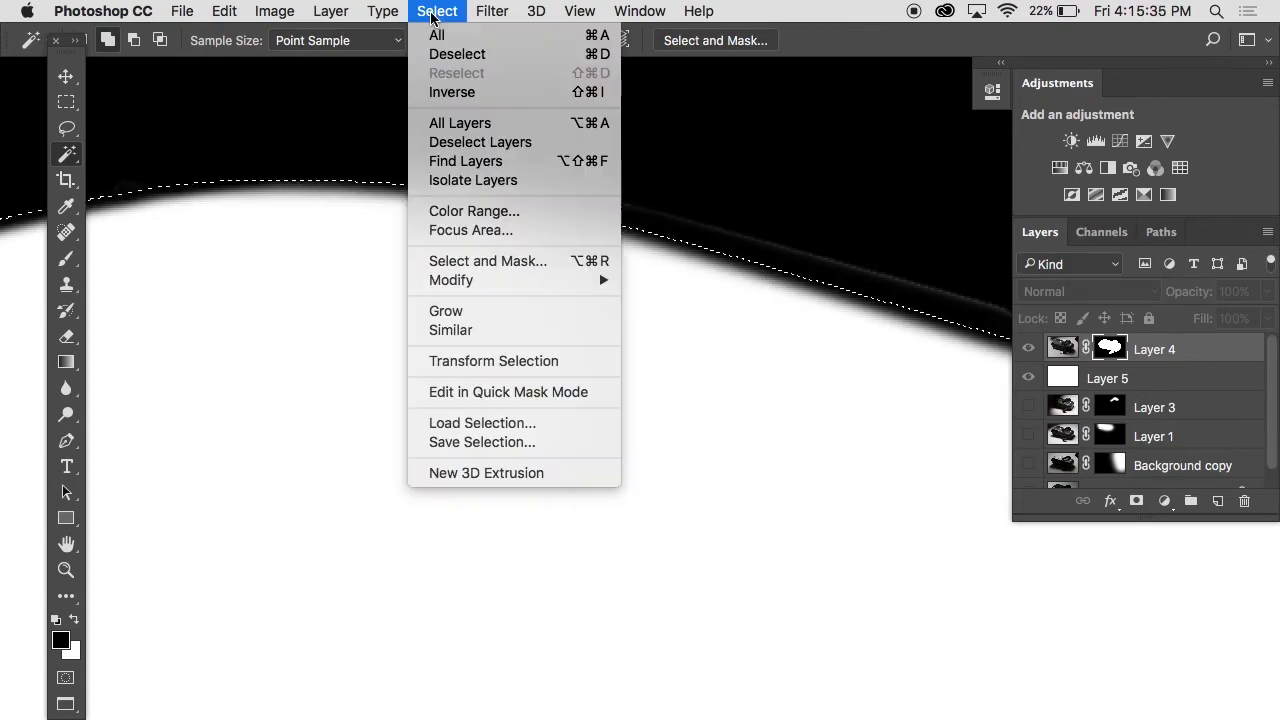
left_click(451, 94)
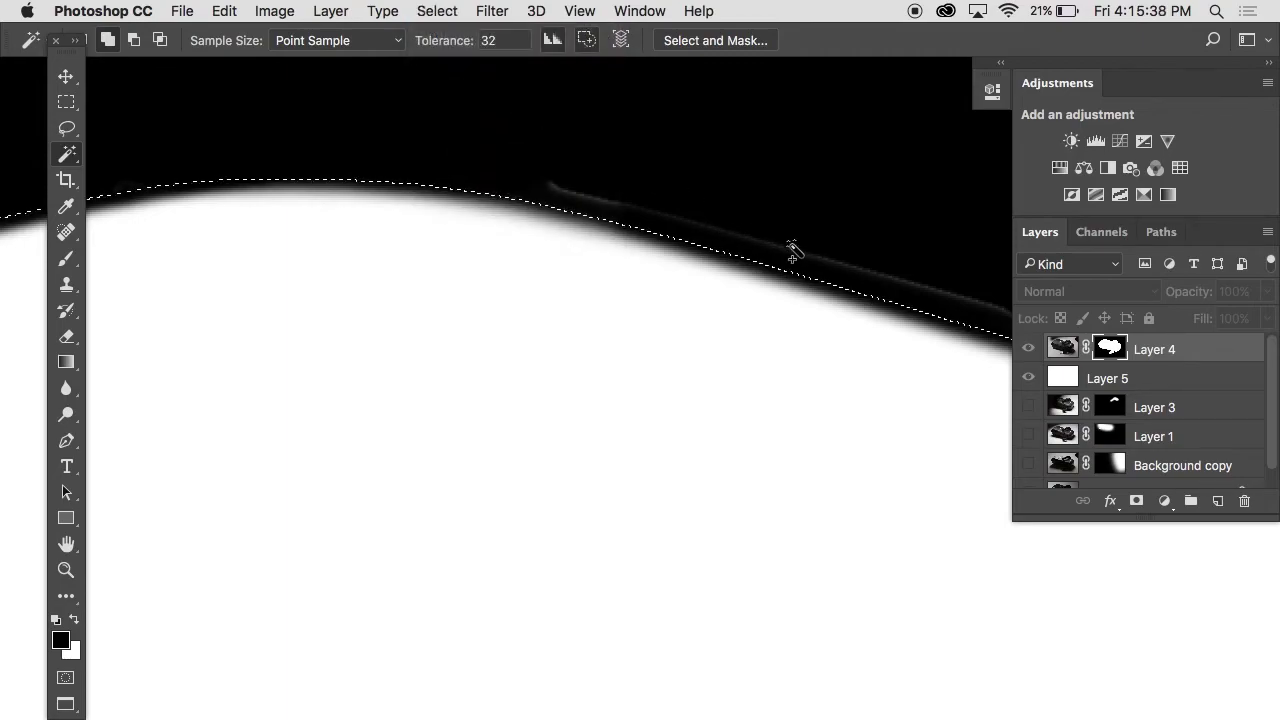
key("b")
mouse_move(526, 154)
left_mouse_down()
mouse_move(768, 246)
mouse_move(944, 289)
mouse_move(774, 302)
mouse_move(603, 267)
mouse_move(729, 299)
left_mouse_up()
left_click(603, 269, "alt")
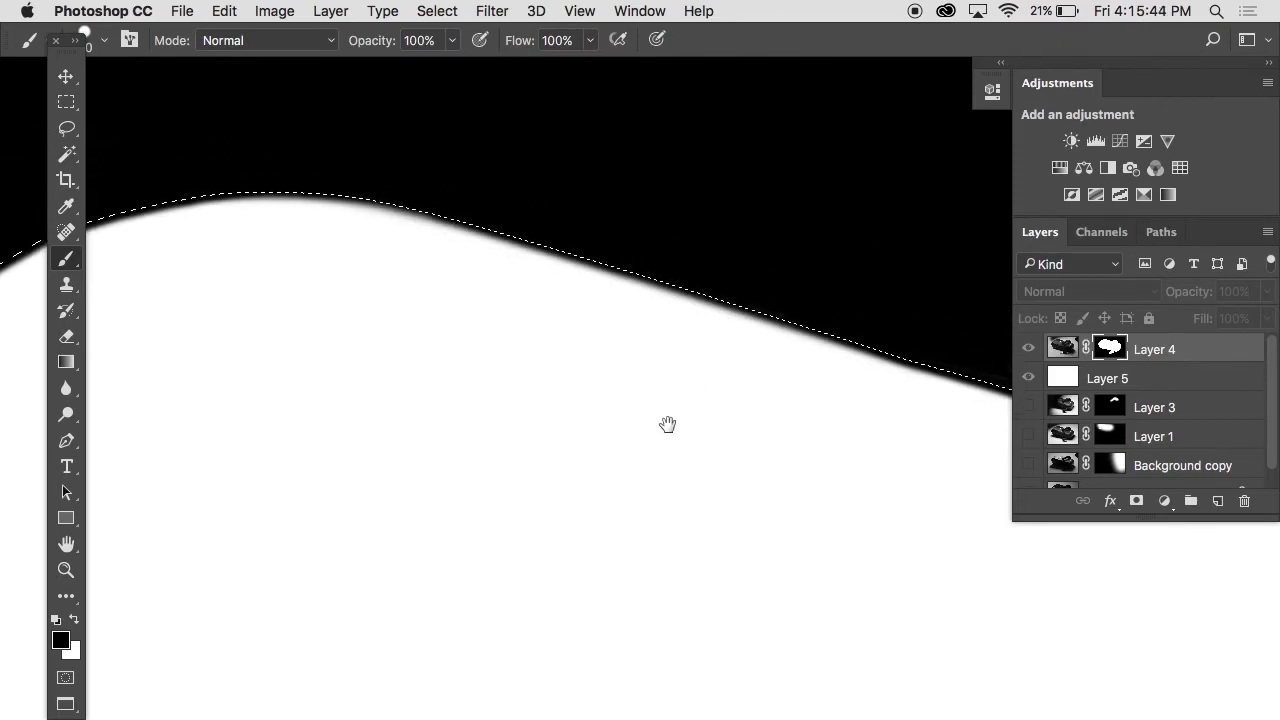
Step: Paint black over the grey fringe outside the remaining body outline and the cable plug
left_click_drag(695, 385, 609, 151)
left_click_drag(600, 646, 437, 252)
mouse_move(981, 717)
left_mouse_down()
mouse_move(631, 497)
mouse_move(689, 429)
mouse_move(666, 414)
mouse_move(575, 461)
mouse_move(563, 449)
mouse_move(509, 560)
mouse_move(337, 580)
mouse_move(114, 646)
left_mouse_up()
left_click_drag(175, 618, 437, 320)
mouse_move(384, 412)
left_mouse_down()
mouse_move(446, 441)
mouse_move(501, 421)
mouse_move(720, 423)
left_mouse_up()
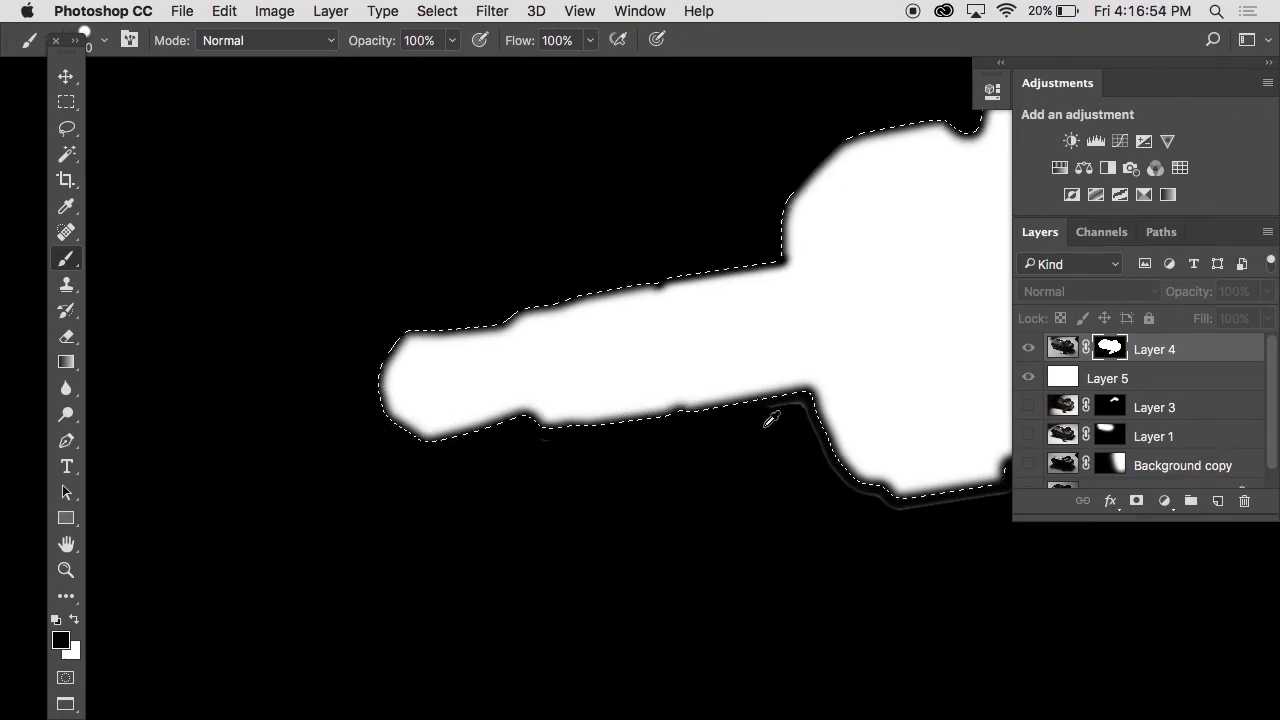
scroll(766, 420, "down", 2)
mouse_move(763, 420)
left_mouse_down()
mouse_move(817, 462)
mouse_move(943, 444)
mouse_move(600, 485)
mouse_move(852, 301)
left_mouse_up()
Step: Enlarge the brush and paint black over the leftover fringe around the plug and the body's lower edge
key("bracketright")
key("bracketright")
key("bracketright")
key("bracketright")
key("bracketright")
key("bracketright")
key("bracketright")
key("bracketright")
key("bracketright")
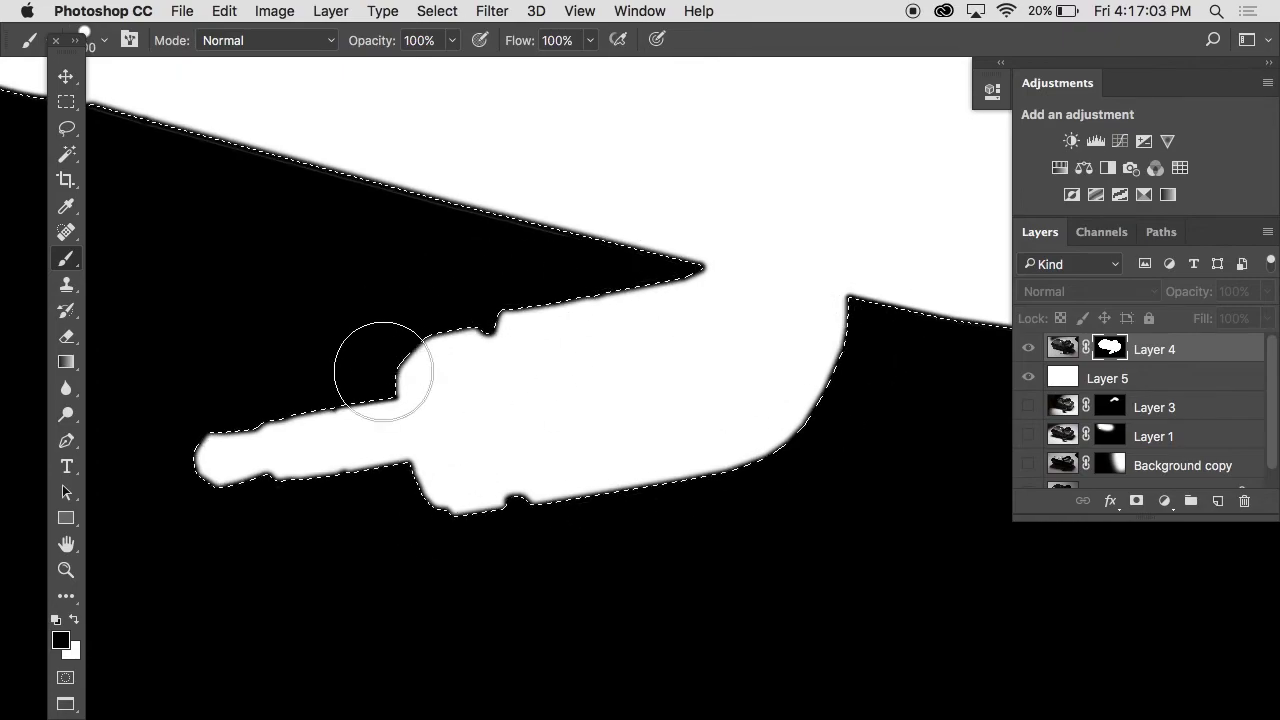
scroll(280, 203, "up", 2)
mouse_move(137, 229)
left_mouse_down()
mouse_move(367, 462)
mouse_move(555, 528)
left_mouse_up()
Step: Deselect, fit the whole mask in view and switch back from the mask to the cut-out image
key("super+d")
left_click(552, 522, "alt")
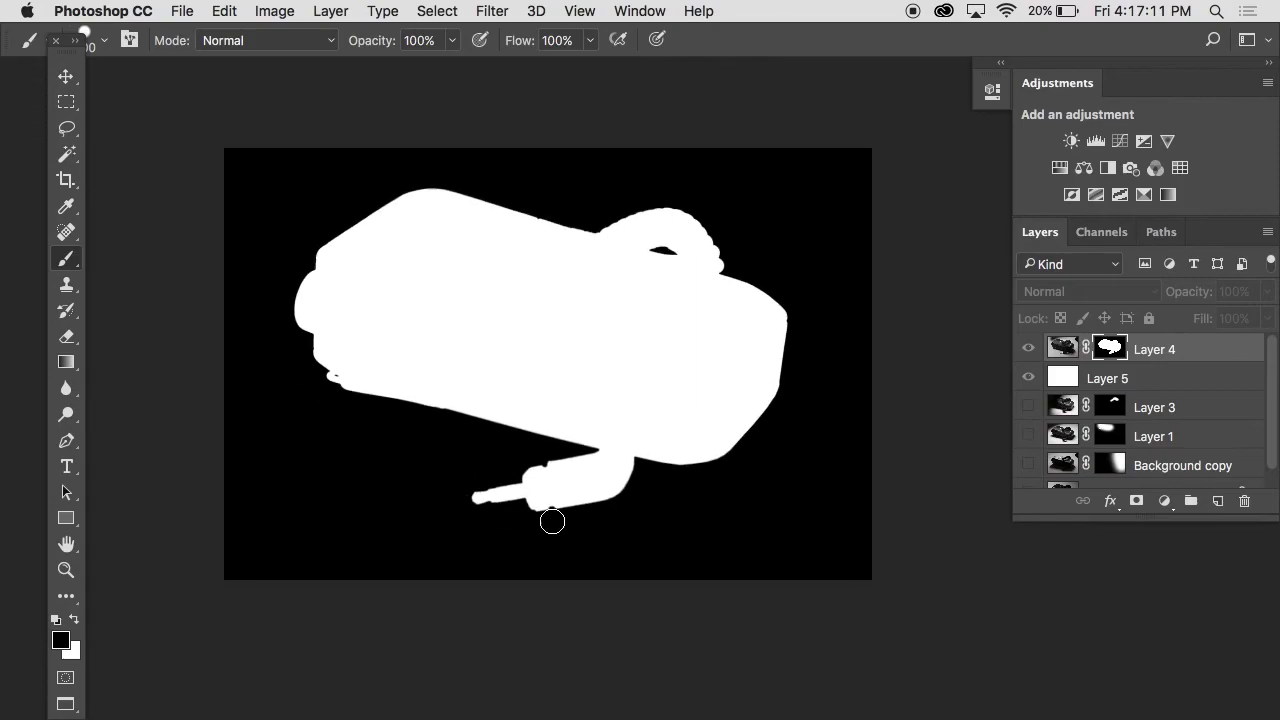
left_click(1110, 348, "alt")
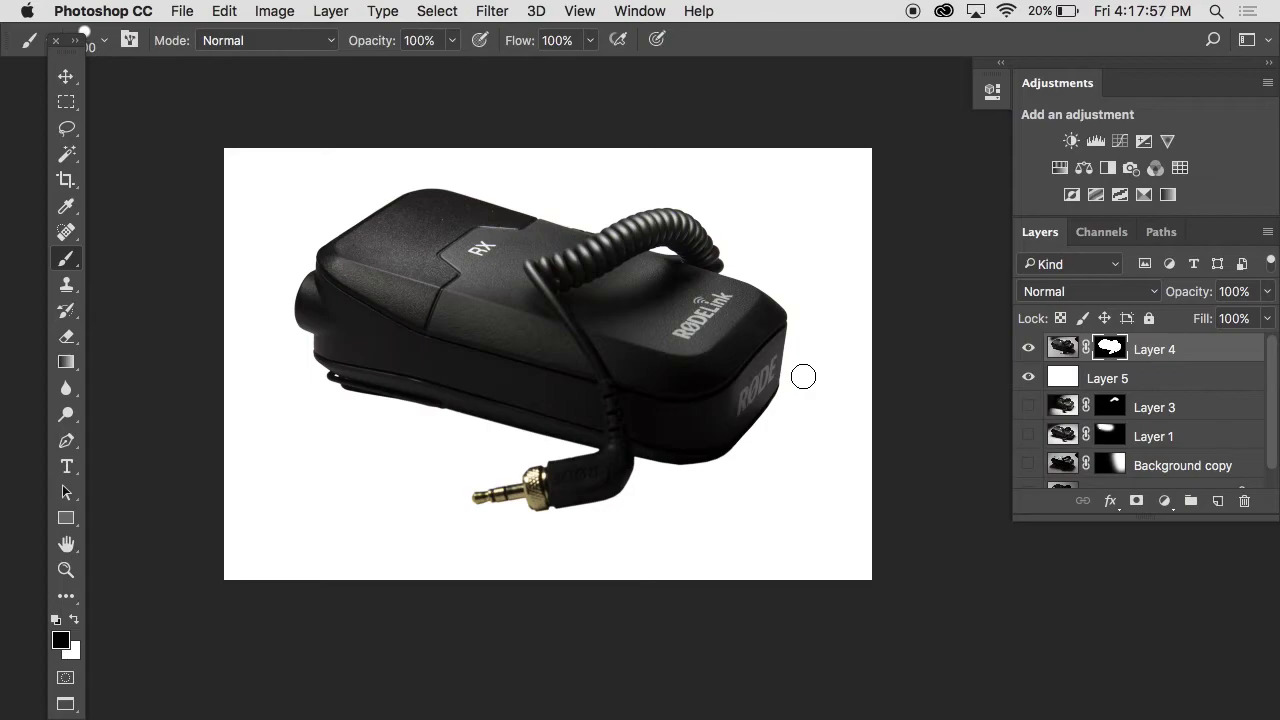
Step: Add a new layer directly above the white Layer 5 and set an enlarged brush to 50% opacity
left_click(1110, 380)
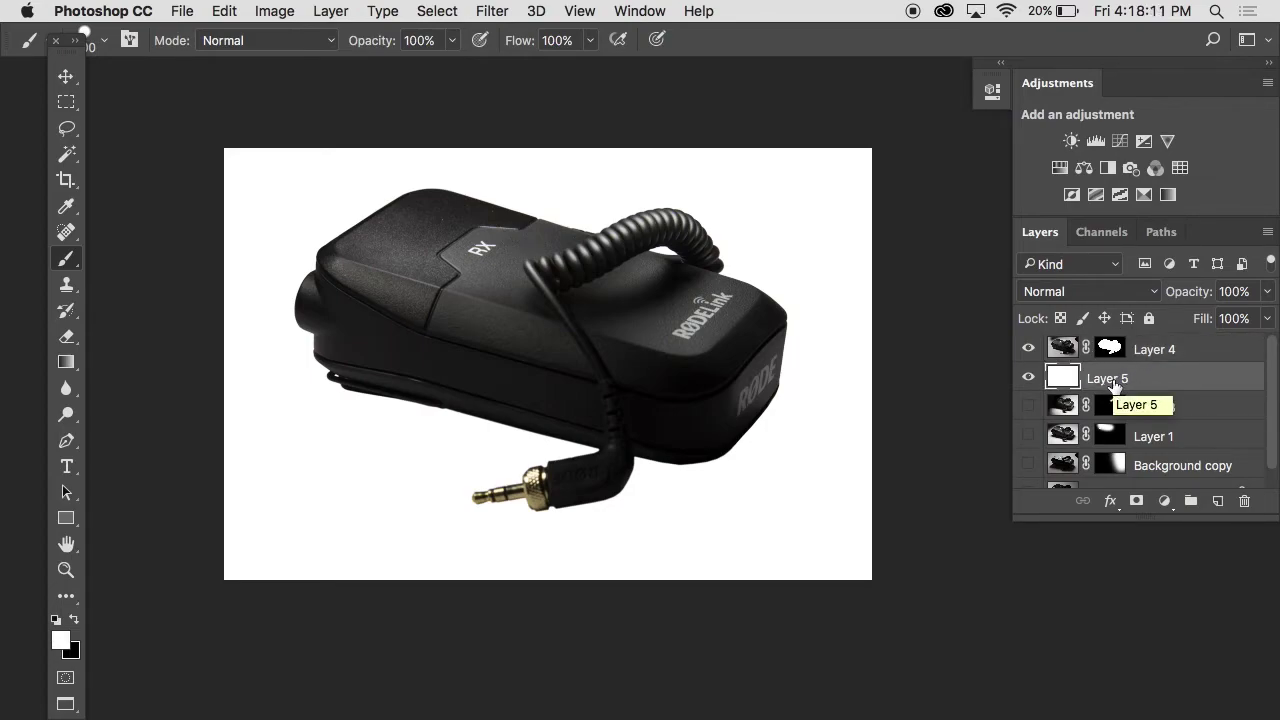
left_click(1217, 500)
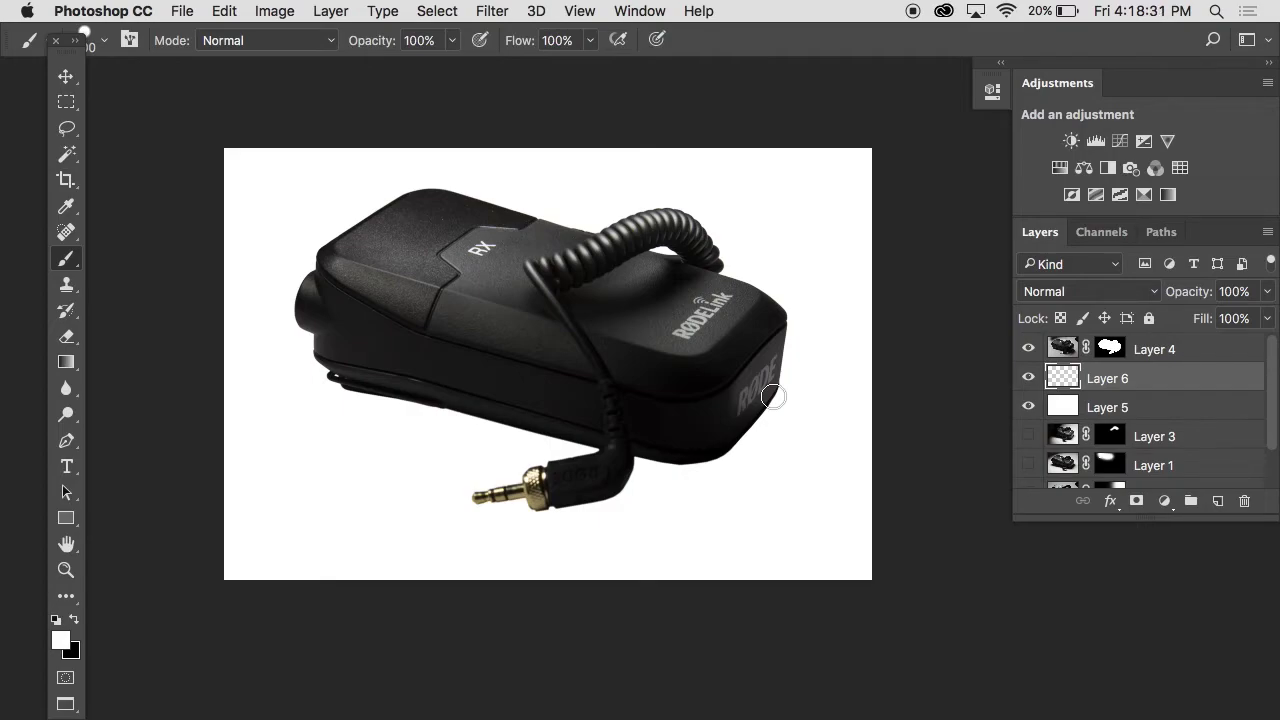
key("5")
key("bracketright")
key("bracketright")
key("bracketright")
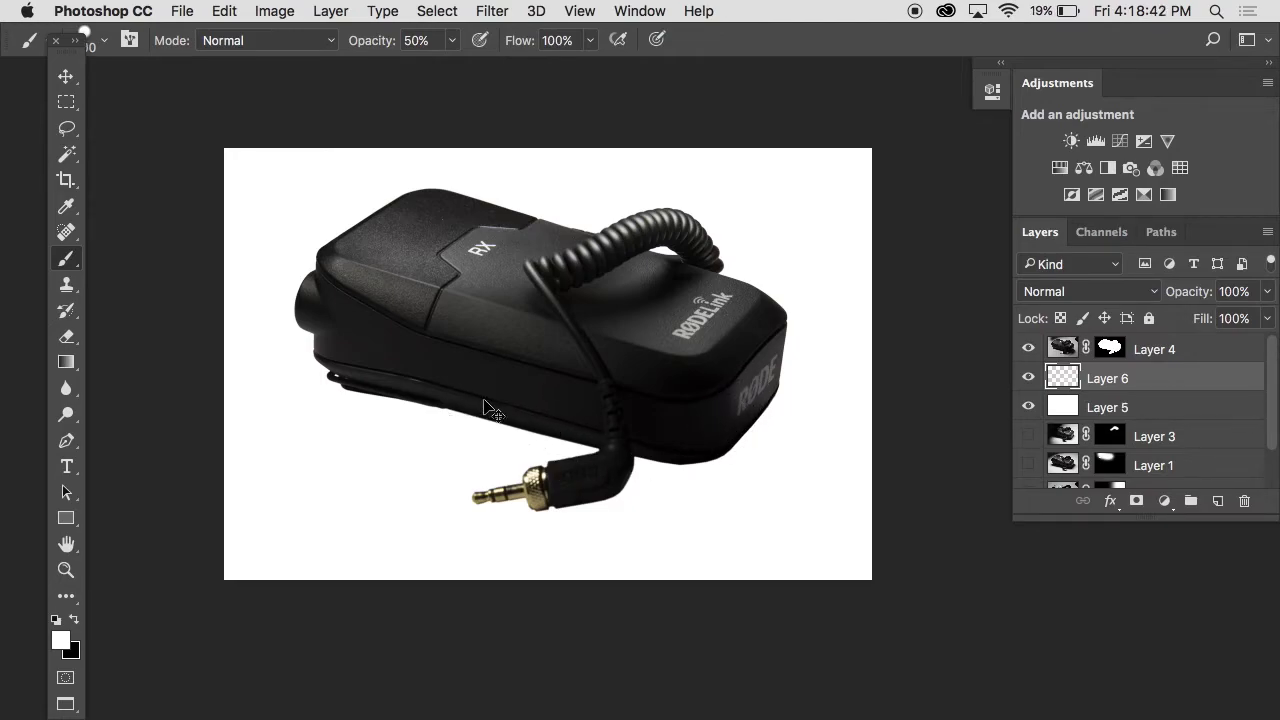
Step: Paint a soft black shadow beneath the receiver's body with a brush of reduced hardness
key("x")
right_click(536, 296)
left_click_drag(725, 390, 618, 392)
key("Return")
mouse_move(699, 384)
left_mouse_down()
mouse_move(748, 395)
mouse_move(741, 421)
mouse_move(668, 451)
mouse_move(366, 369)
mouse_move(441, 370)
mouse_move(654, 434)
mouse_move(718, 433)
mouse_move(747, 387)
left_mouse_up()
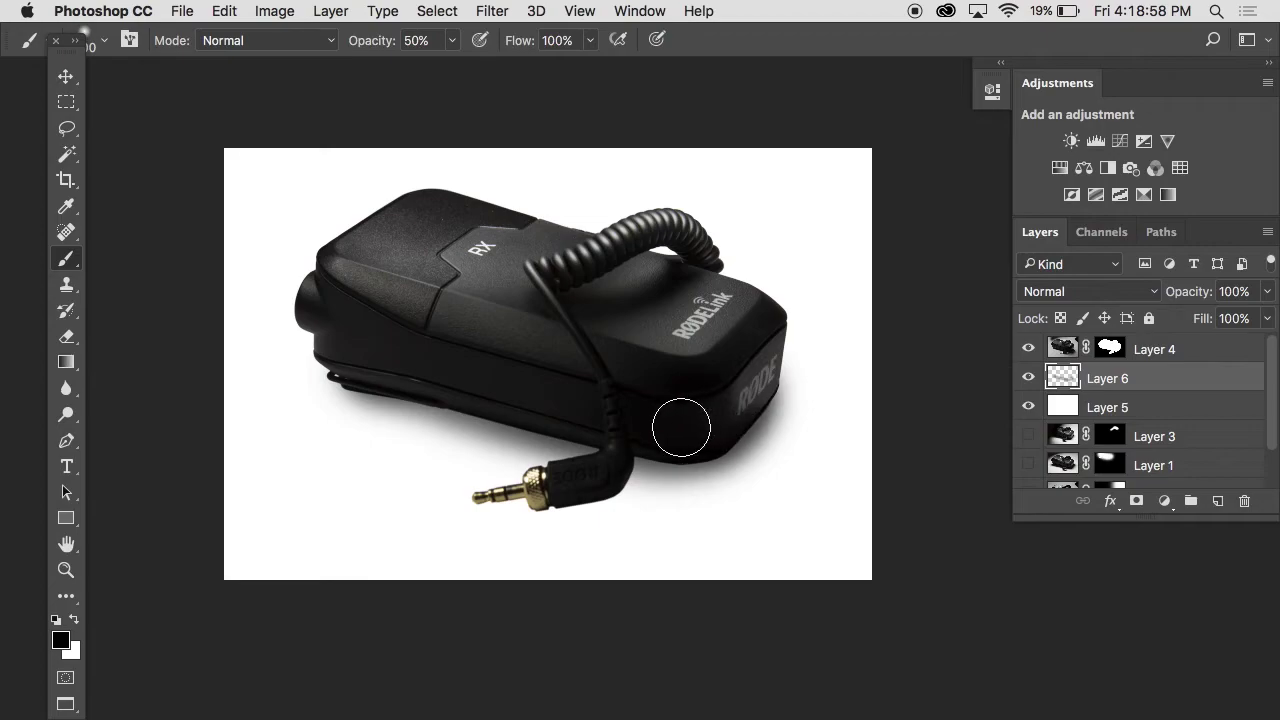
Step: Shrink the brush and paint a small soft shadow beneath the gold plug tip and knurled collar
left_click(510, 497, "super")
mouse_move(510, 497)
left_mouse_down()
mouse_move(629, 420)
mouse_move(586, 386)
left_mouse_up()
key("bracketleft")
key("bracketleft")
key("bracketleft")
key("bracketleft")
key("bracketleft")
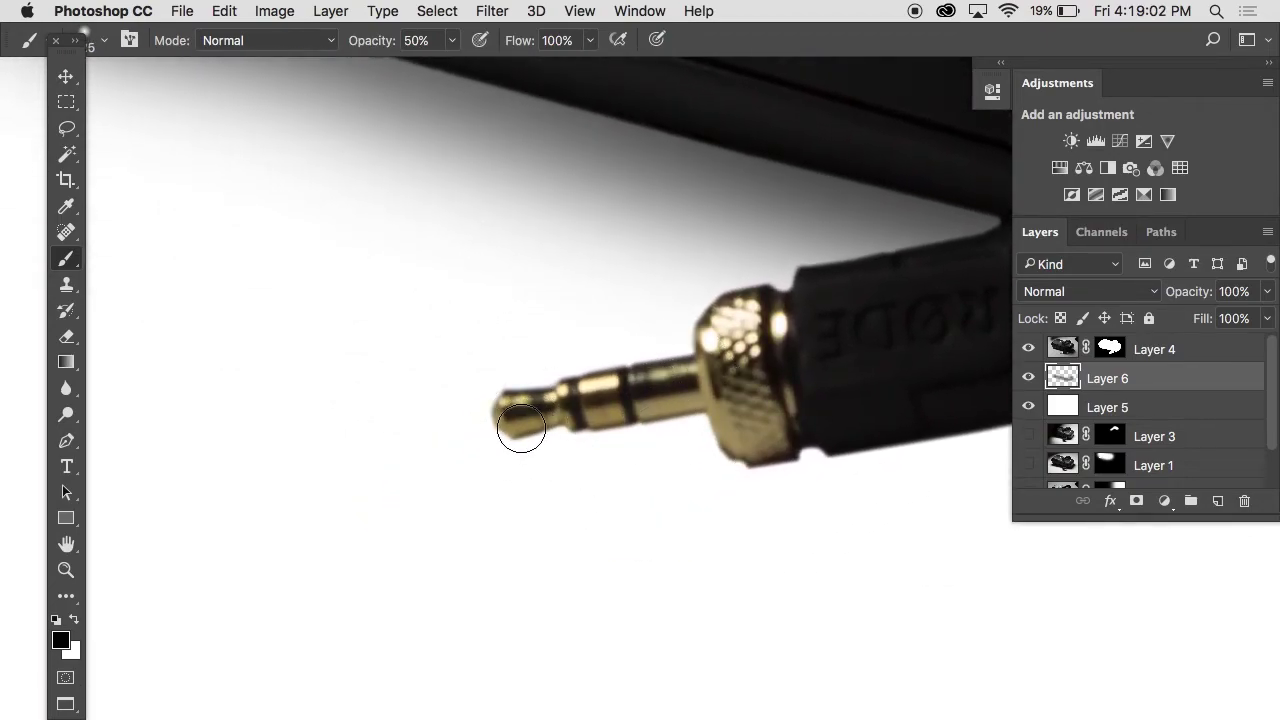
key("bracketleft")
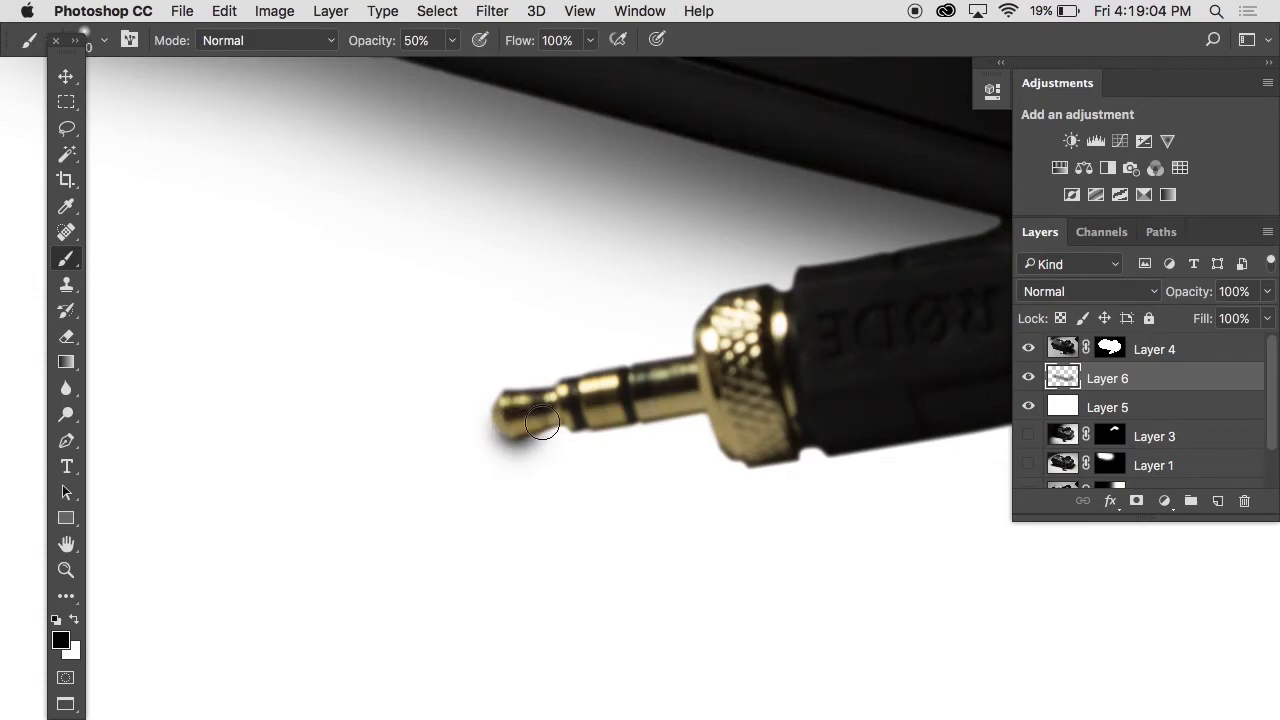
mouse_move(518, 427)
left_mouse_down()
mouse_move(609, 402)
mouse_move(763, 441)
mouse_move(736, 443)
mouse_move(808, 451)
left_mouse_up()
Step: Enlarge the brush slightly and strengthen the shadow beneath the plug's collar and black housing
key("bracketright")
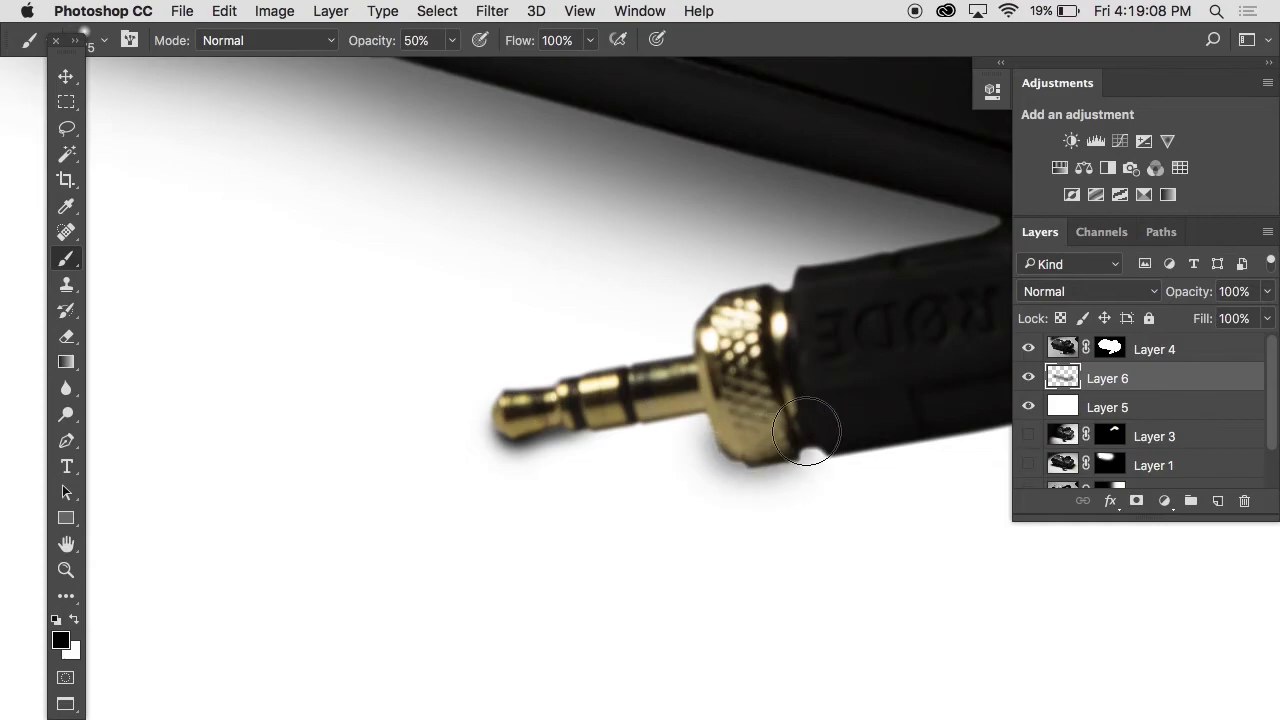
left_click(773, 436, "alt")
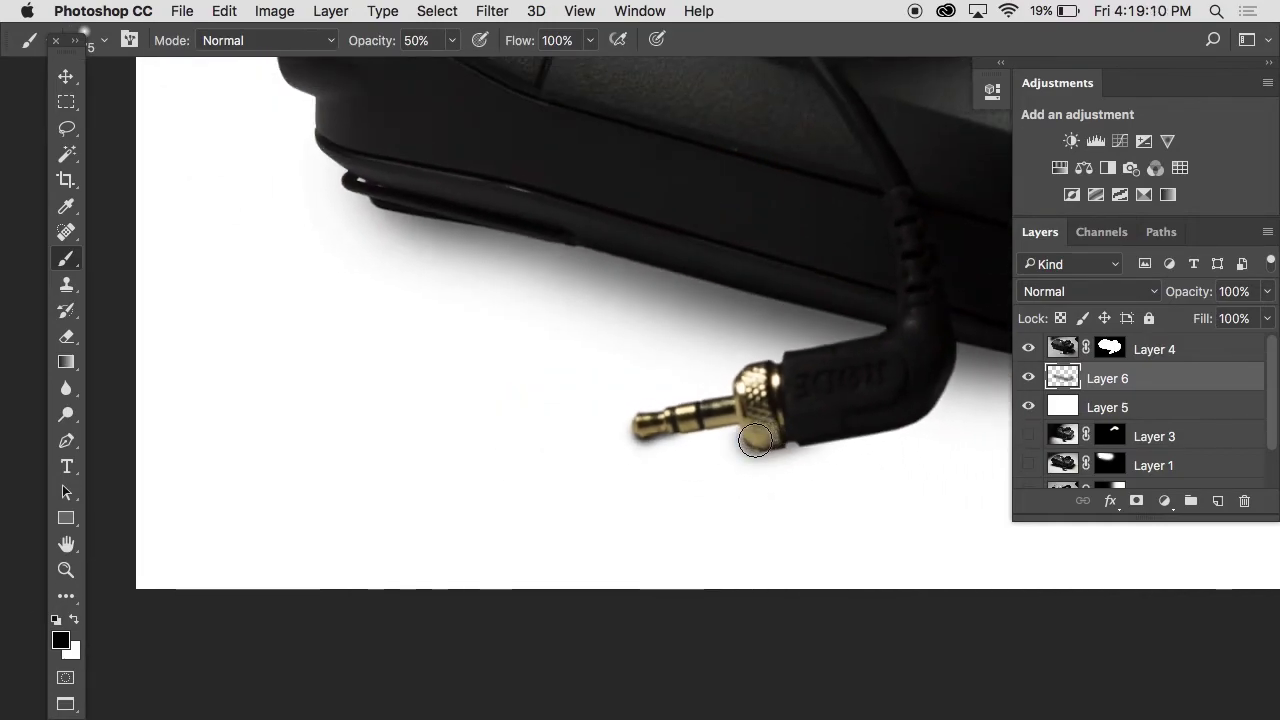
left_click_drag(751, 440, 886, 399)
left_click_drag(799, 418, 740, 430)
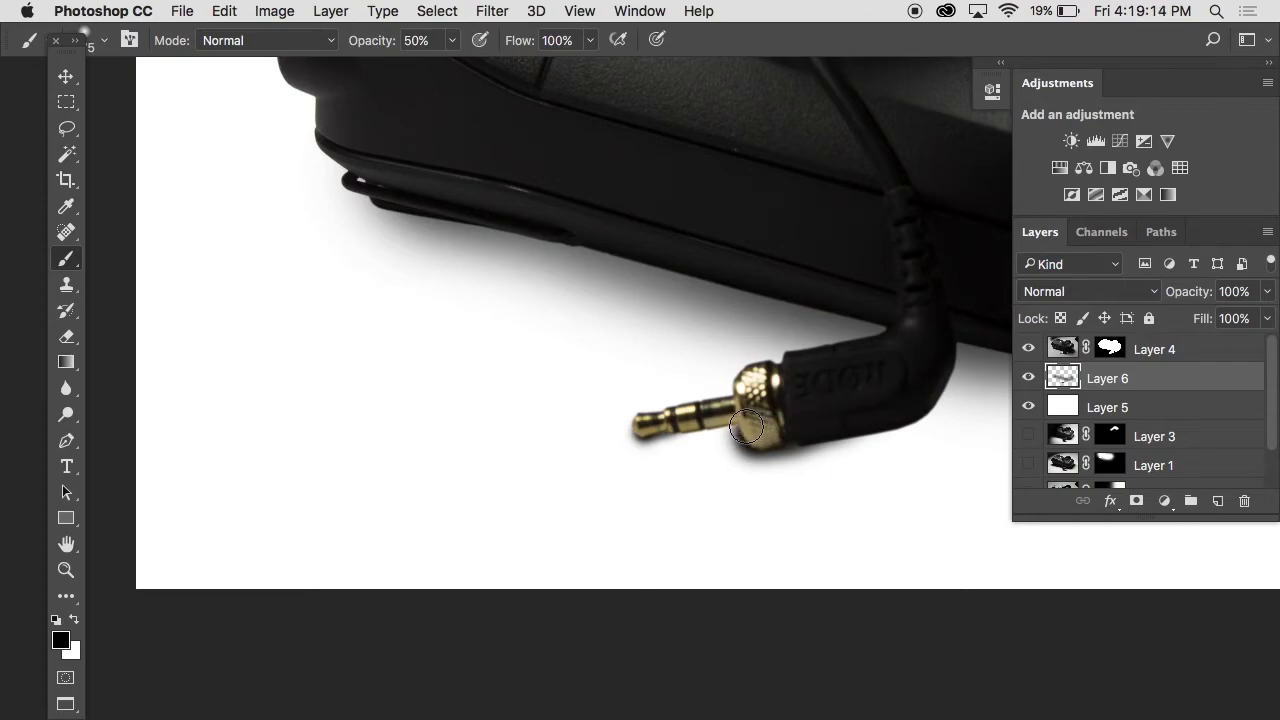
Step: Enlarge the brush and darken the soft shadow along the underside of the receiver's body from the front corner to the clip
key("ctrl+minus")
key("bracketright")
key("bracketright")
key("bracketright")
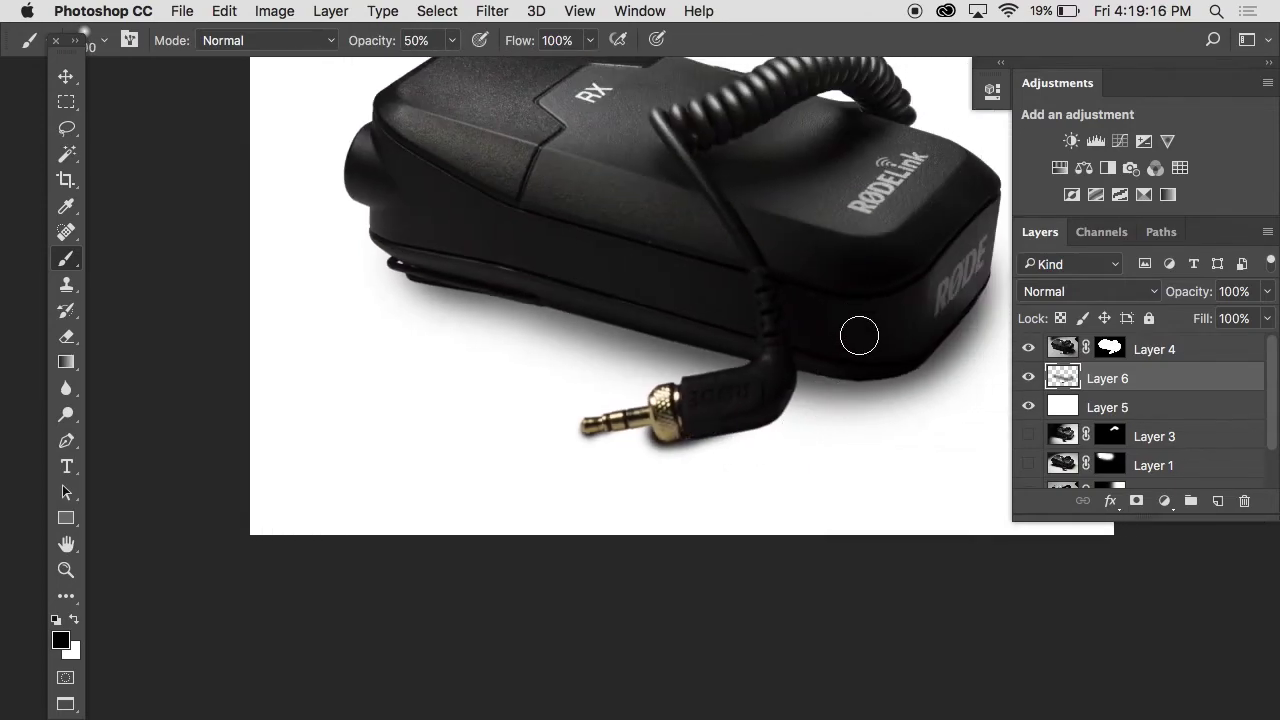
mouse_move(880, 357)
left_mouse_down()
mouse_move(768, 343)
mouse_move(849, 357)
mouse_move(577, 286)
mouse_move(649, 300)
mouse_move(740, 334)
mouse_move(472, 276)
left_mouse_up()
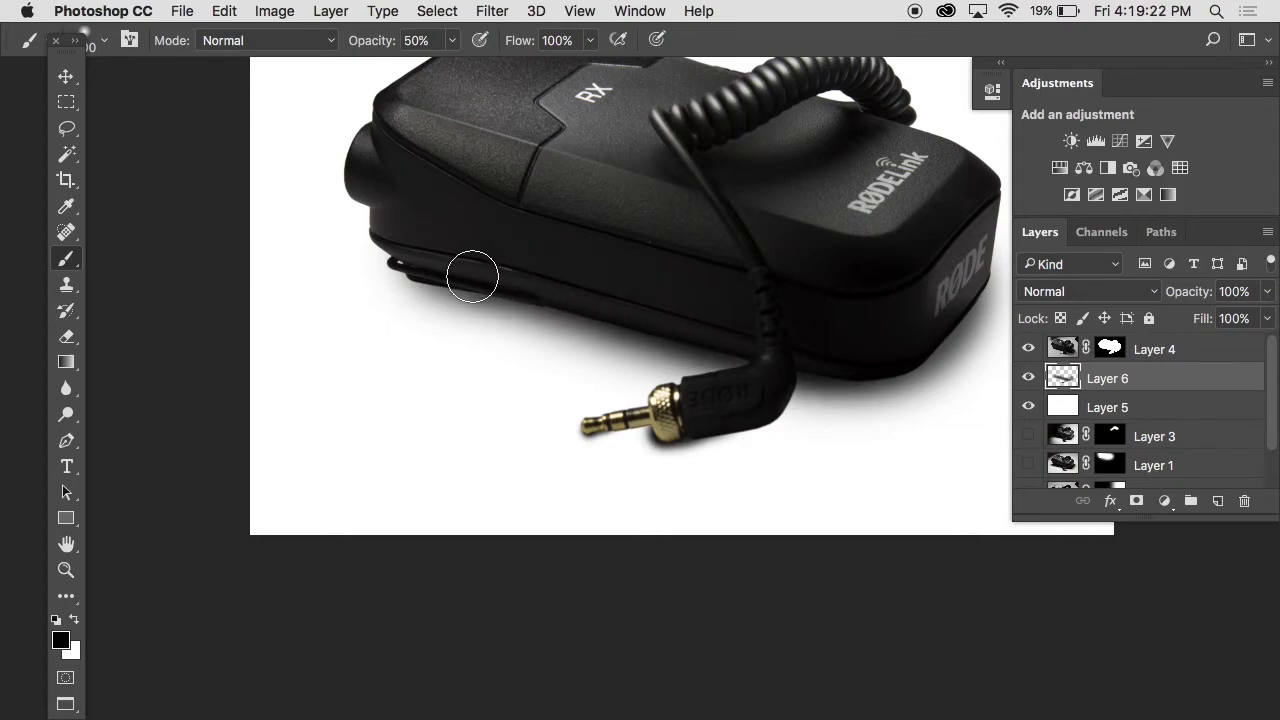
mouse_move(472, 276)
left_mouse_down()
mouse_move(420, 257)
mouse_move(754, 346)
mouse_move(431, 251)
mouse_move(837, 354)
mouse_move(966, 287)
mouse_move(891, 360)
mouse_move(844, 352)
left_mouse_up()
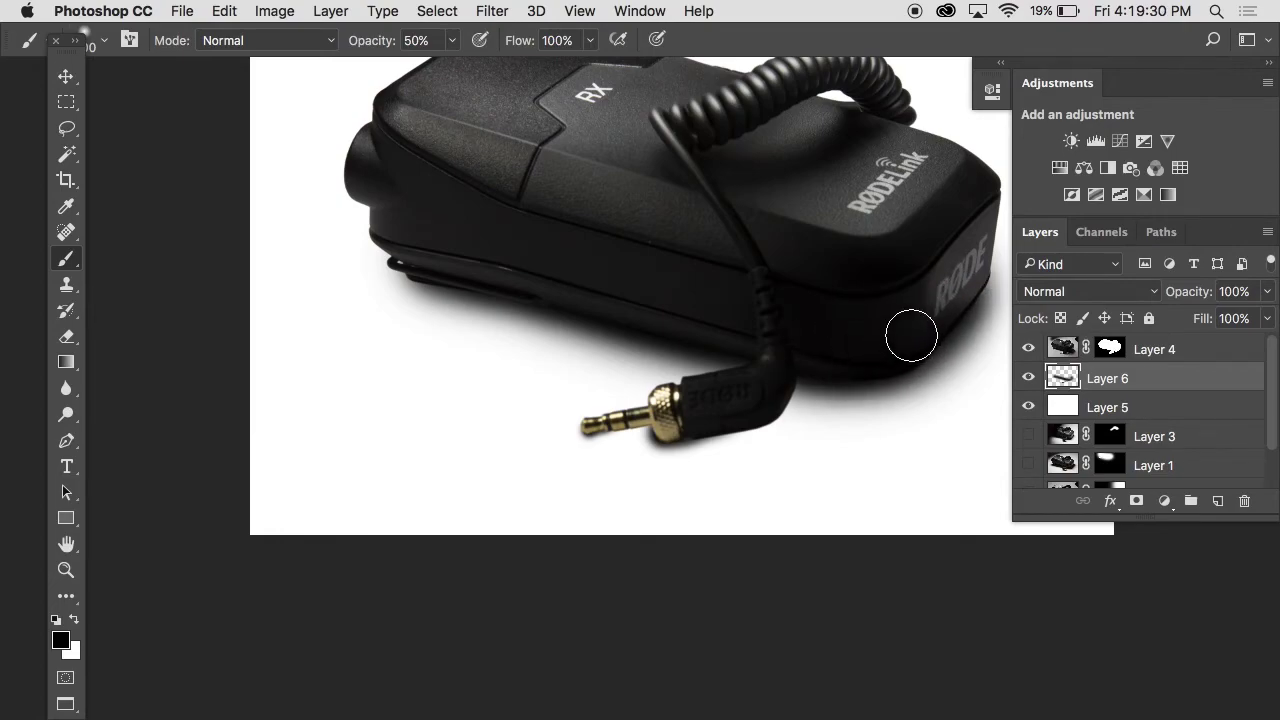
scroll(817, 306, "down", 2)
scroll(823, 380, "up", 2)
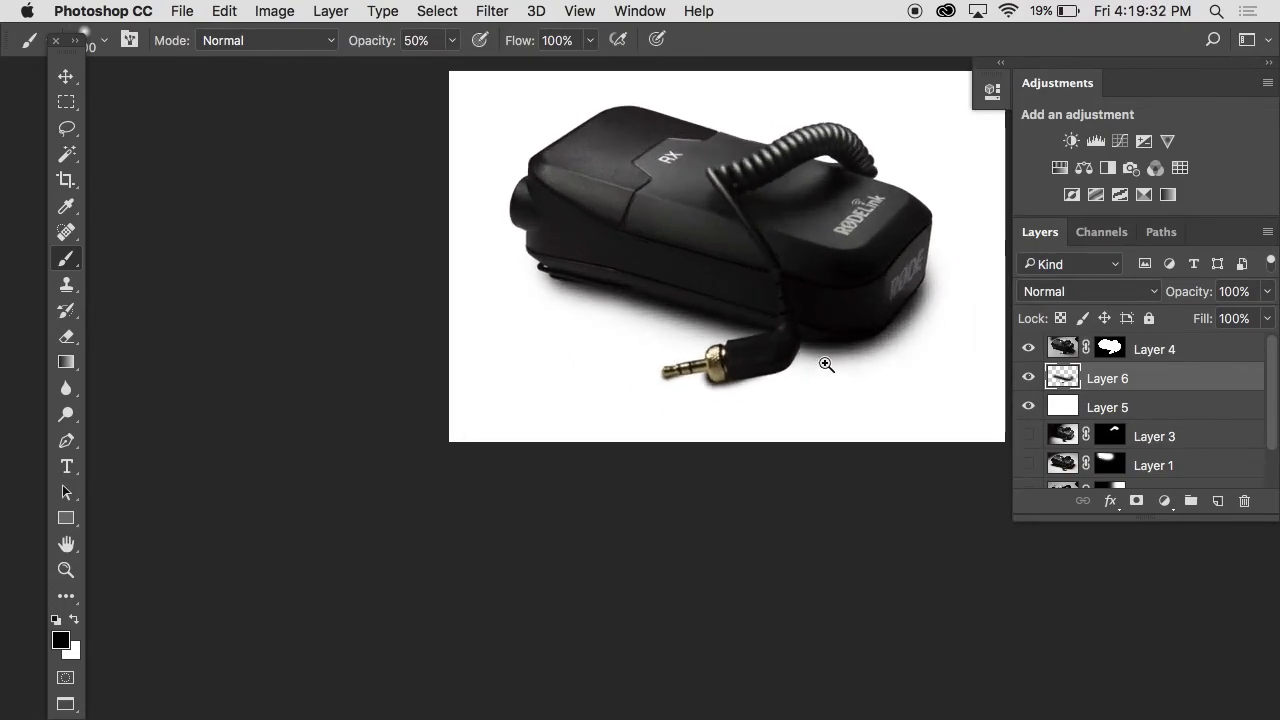
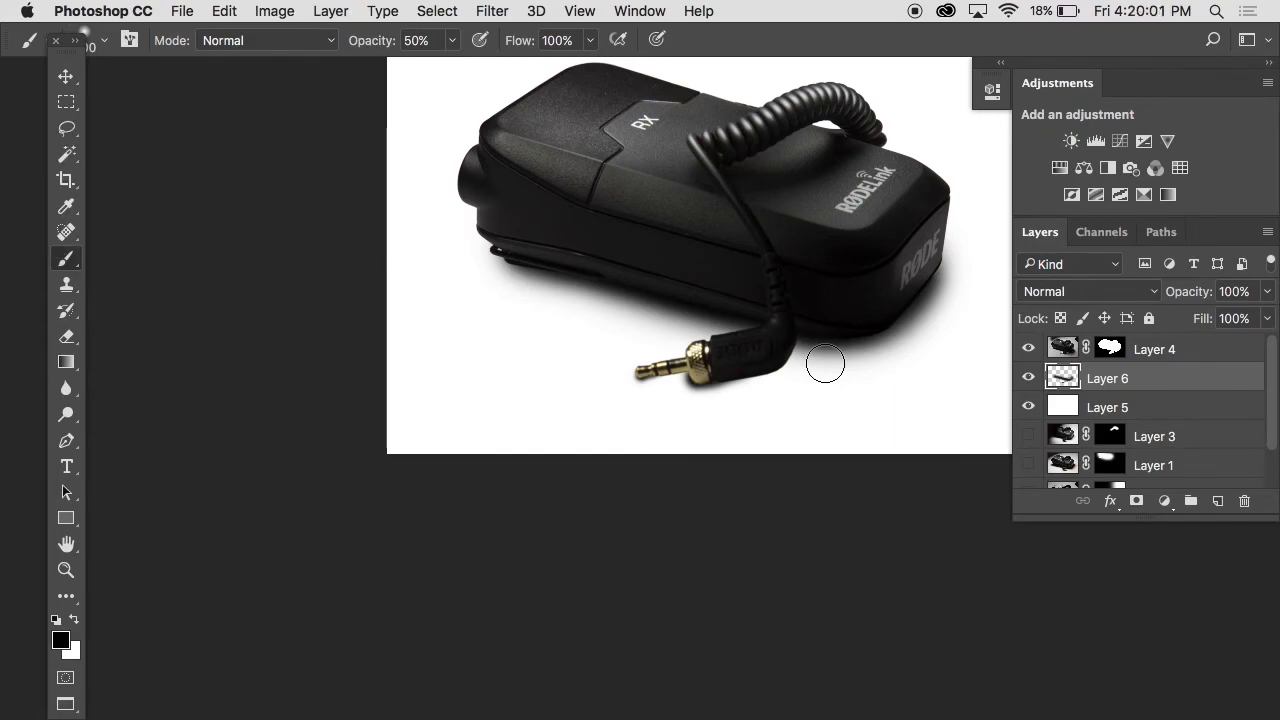
Step: Rename the painted shadow layer to Contact and add a new layer named Ambient directly above it
double_click(1107, 378)
type("Contact")
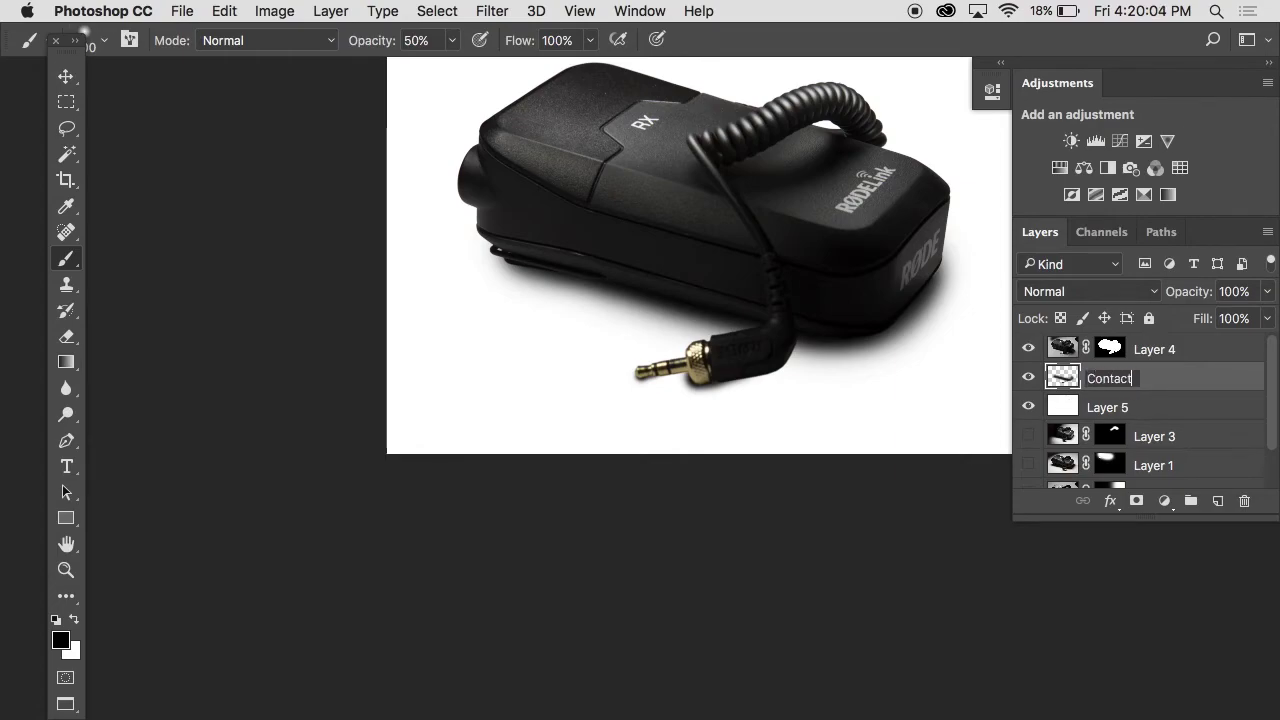
left_click(1158, 390)
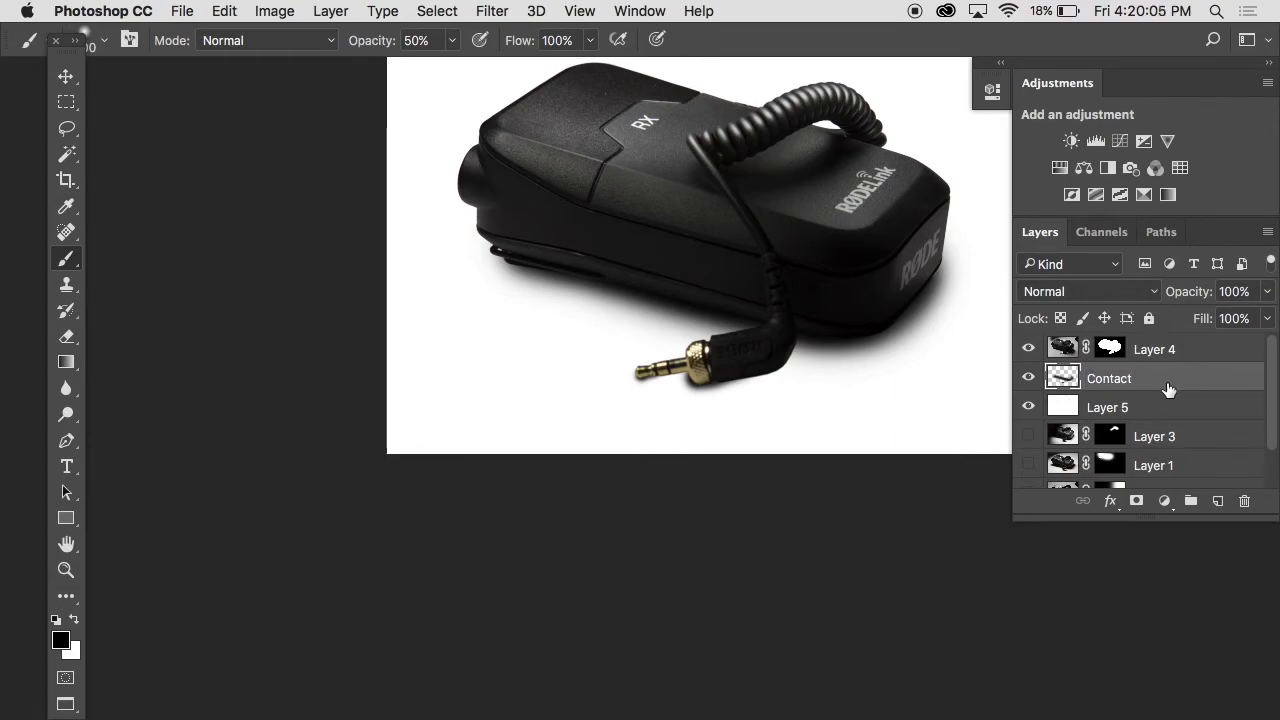
left_click(1217, 500)
double_click(1110, 379)
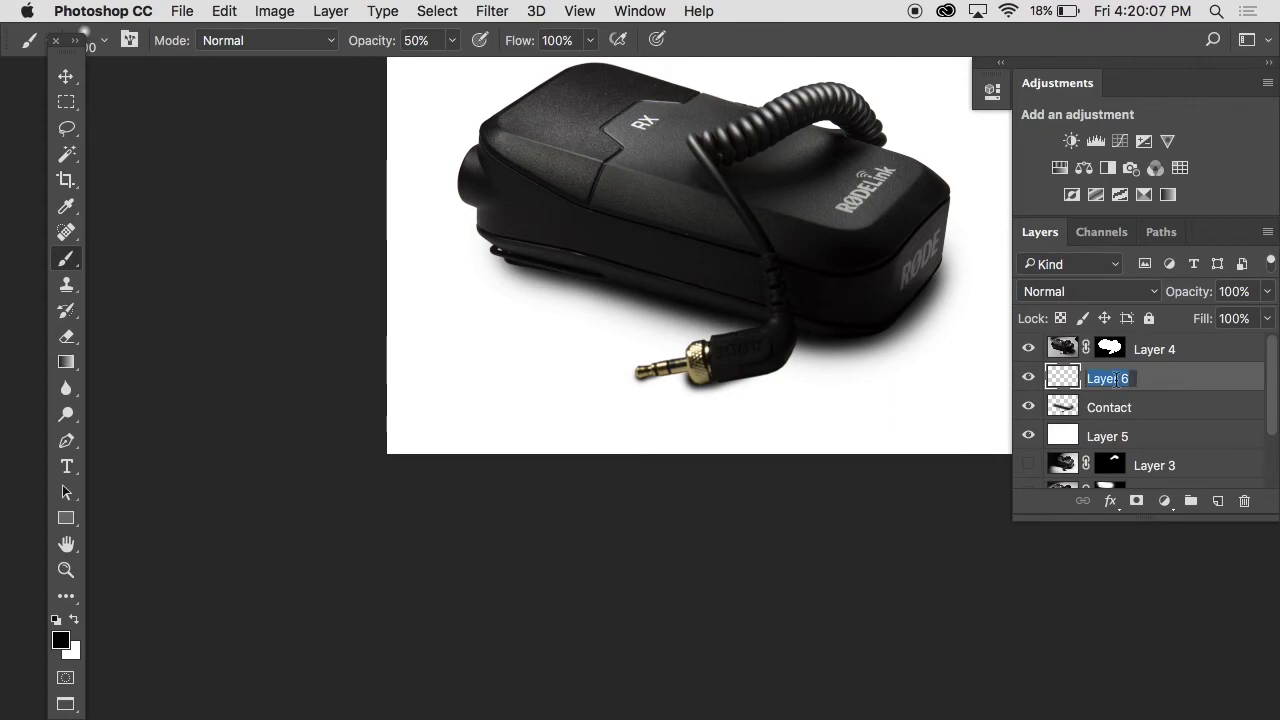
type("Ambient")
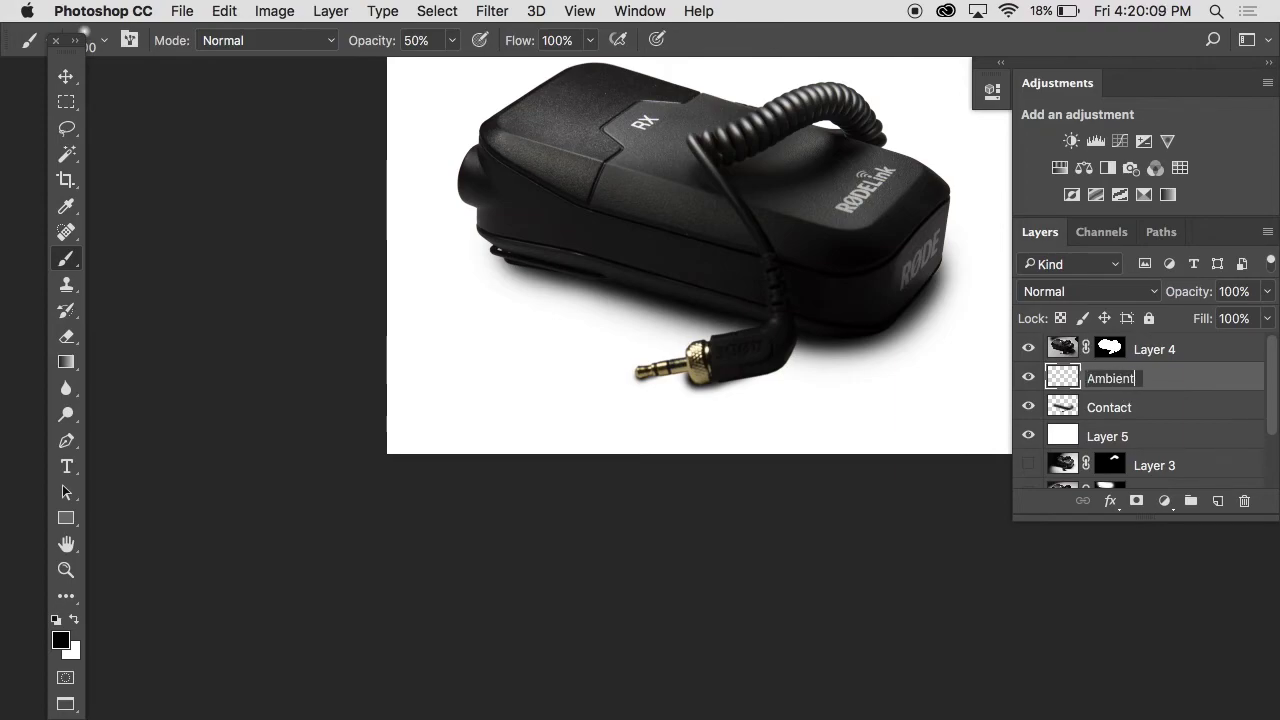
key("Return")
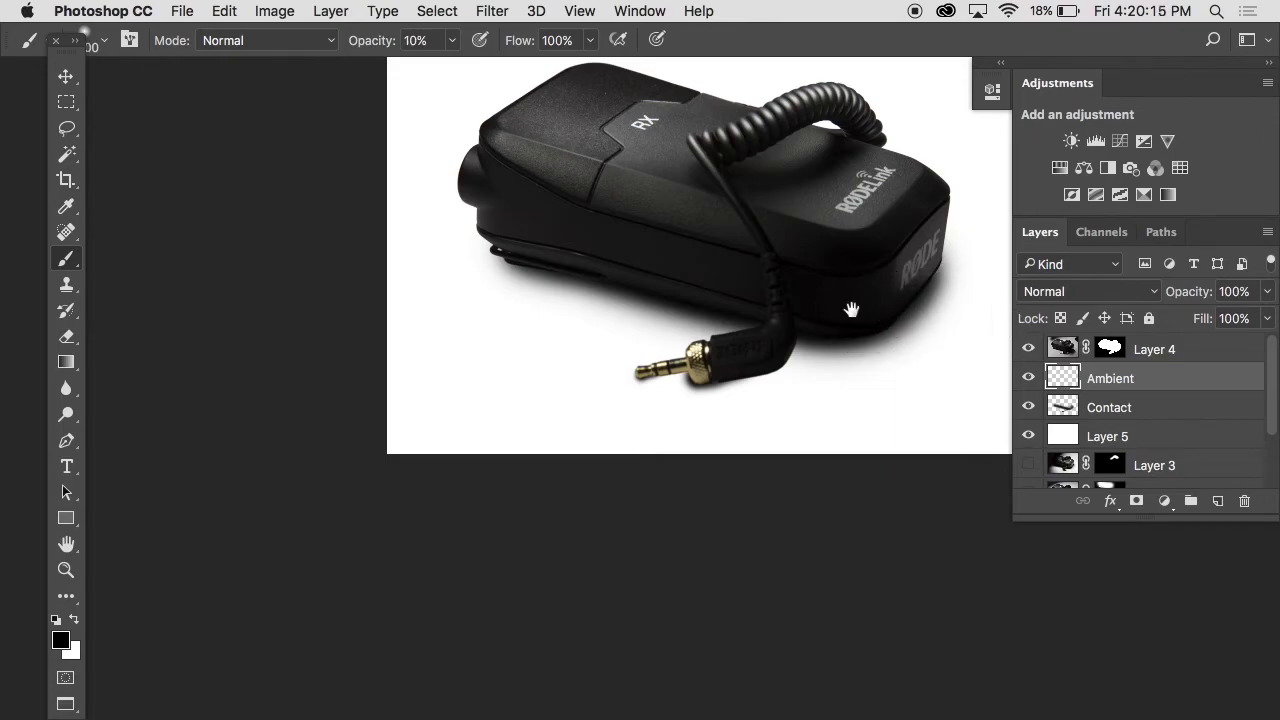
Step: Paint a faint, wide ambient shadow around the receiver's base on the Ambient layer with a 10% opacity brush
scroll(851, 300, "down", 1)
mouse_move(902, 307)
left_mouse_down()
mouse_move(856, 308)
mouse_move(907, 300)
mouse_move(867, 333)
mouse_move(815, 329)
mouse_move(617, 266)
mouse_move(617, 253)
mouse_move(657, 243)
mouse_move(616, 252)
mouse_move(696, 299)
mouse_move(871, 307)
mouse_move(758, 352)
mouse_move(800, 352)
mouse_move(731, 362)
left_mouse_up()
key("p")
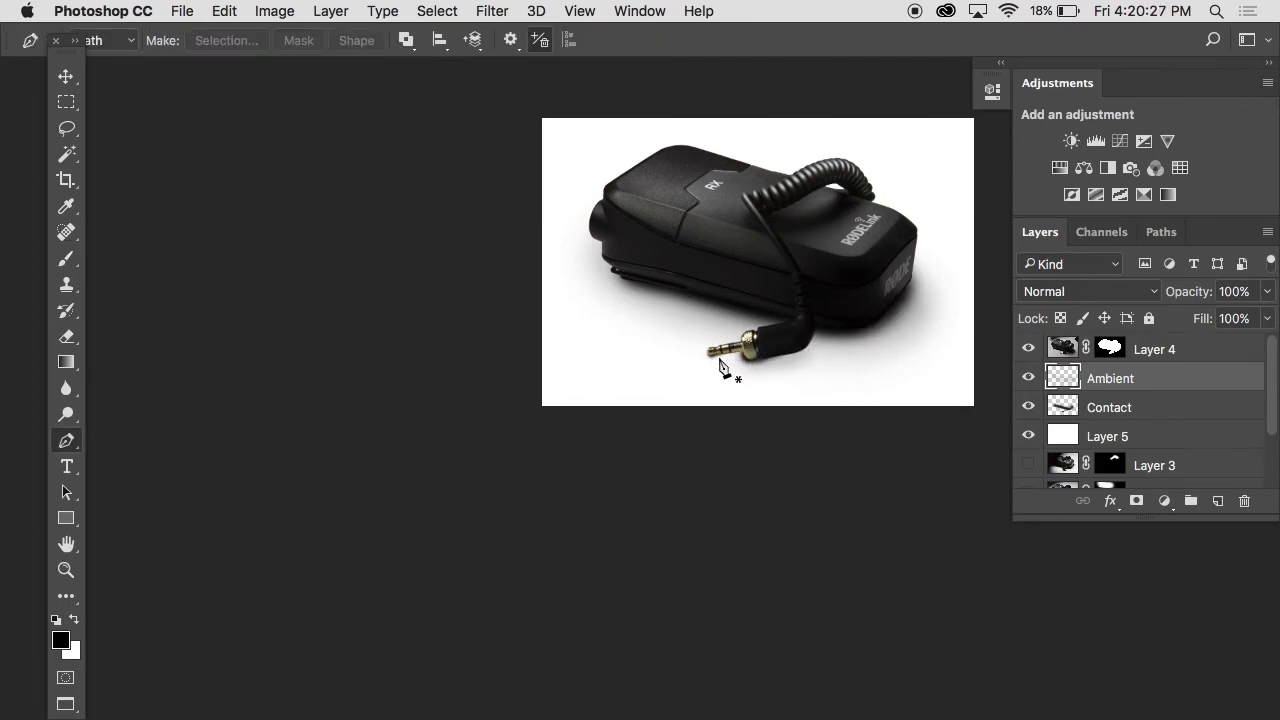
key("b")
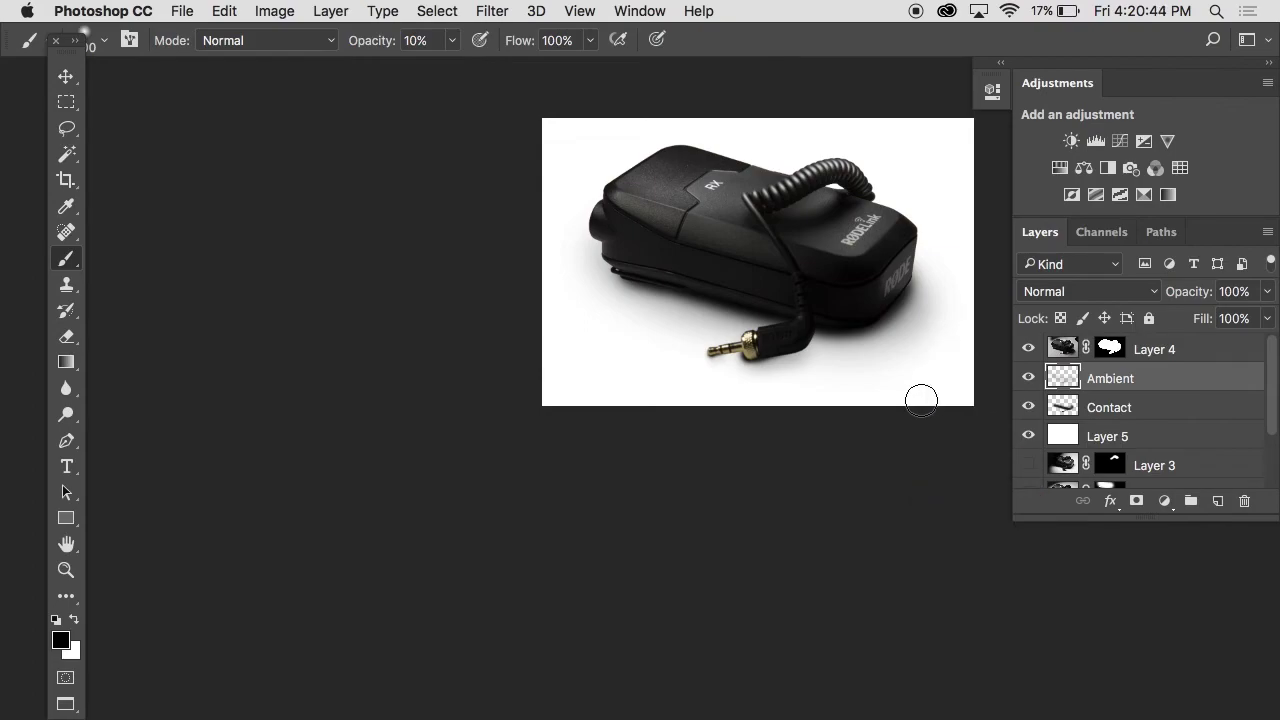
Step: Compare the image with the Ambient and Contact shadow layers hidden and shown
left_click(1028, 378)
left_click(1028, 407)
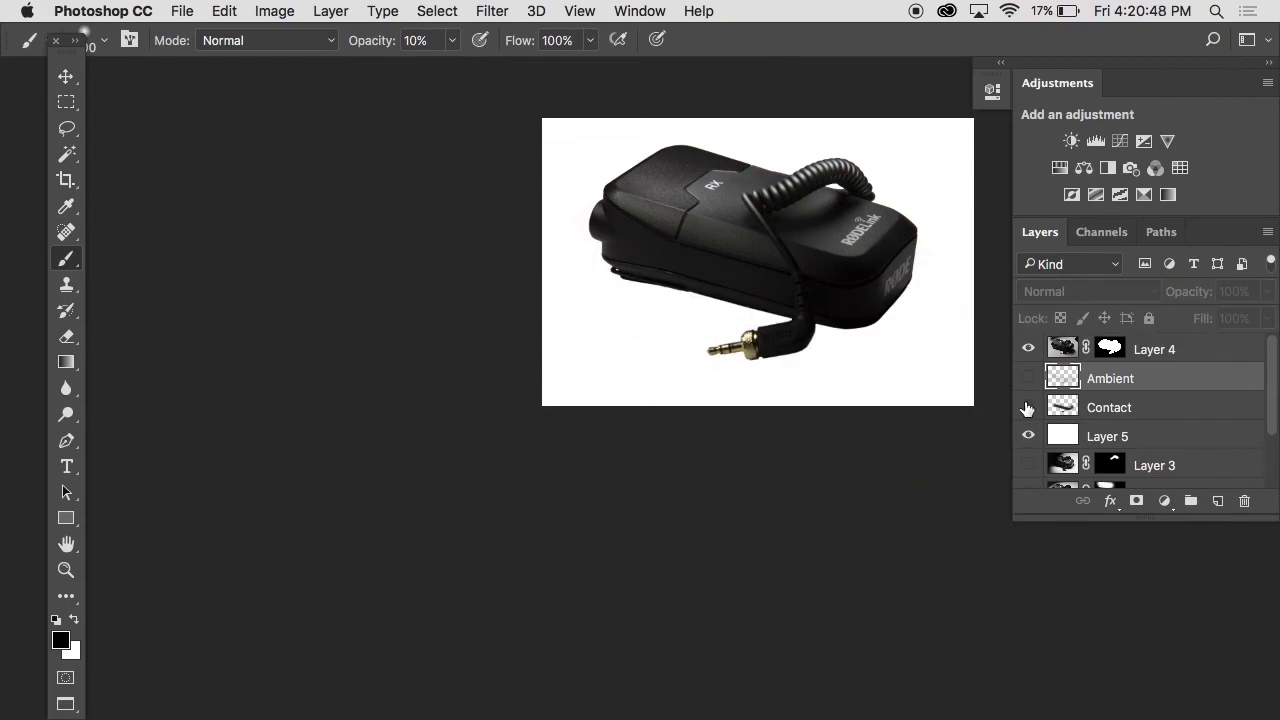
left_click(1028, 378)
left_click(1028, 380)
left_click(1028, 380)
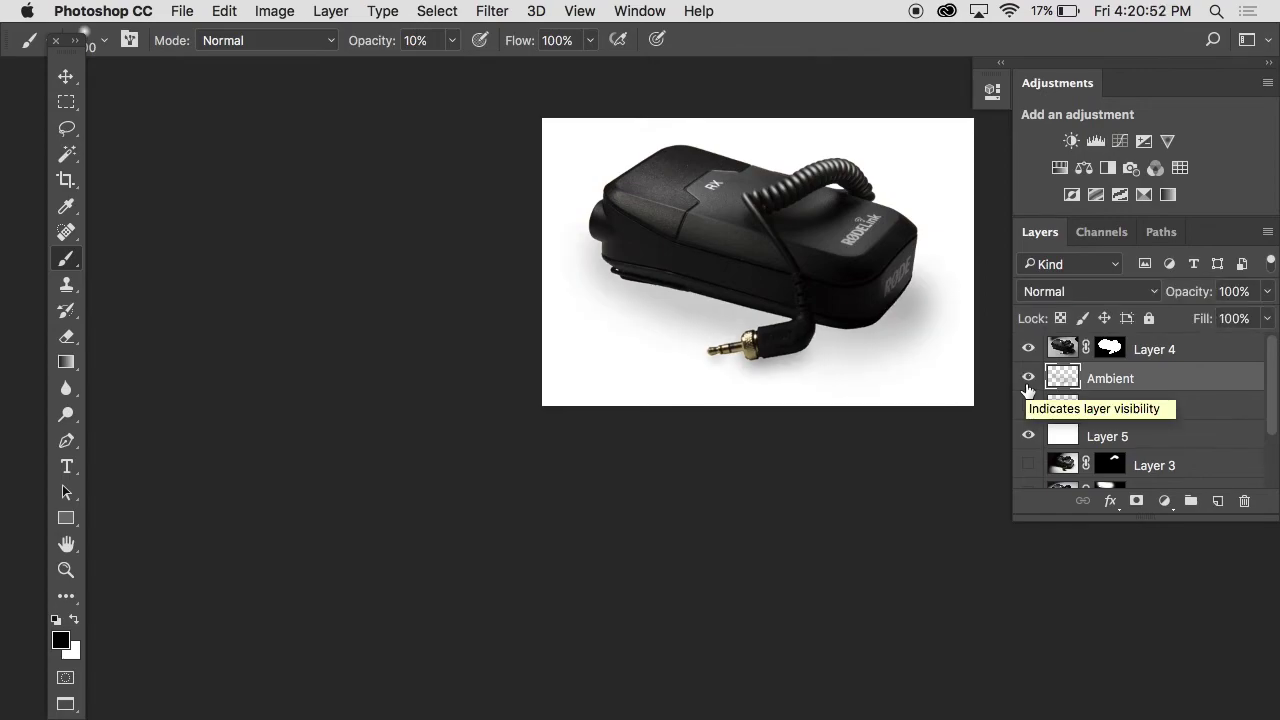
left_click(1028, 384)
left_click(1028, 407)
left_click(1028, 378)
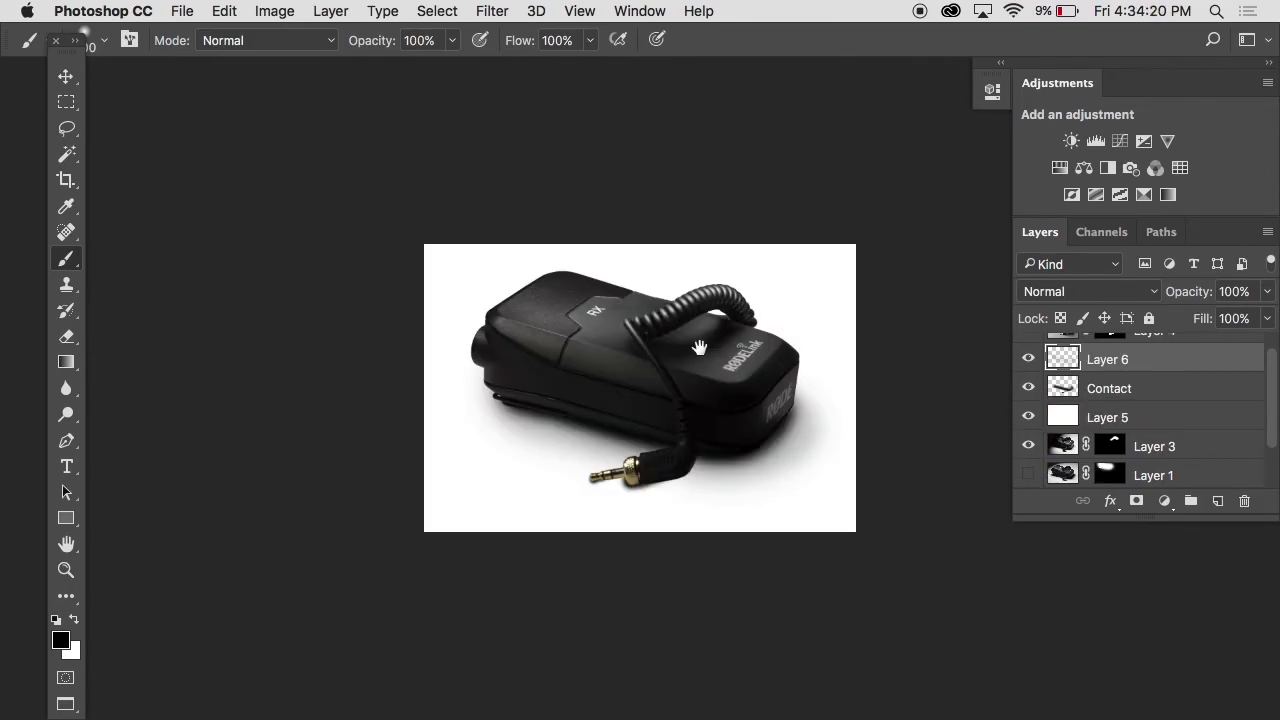
Step: Check the Contact and Layer 6 shadows by toggling their visibility and examine the receiver in full-screen view
left_click(1034, 388)
left_click(1032, 388)
left_click(1032, 388)
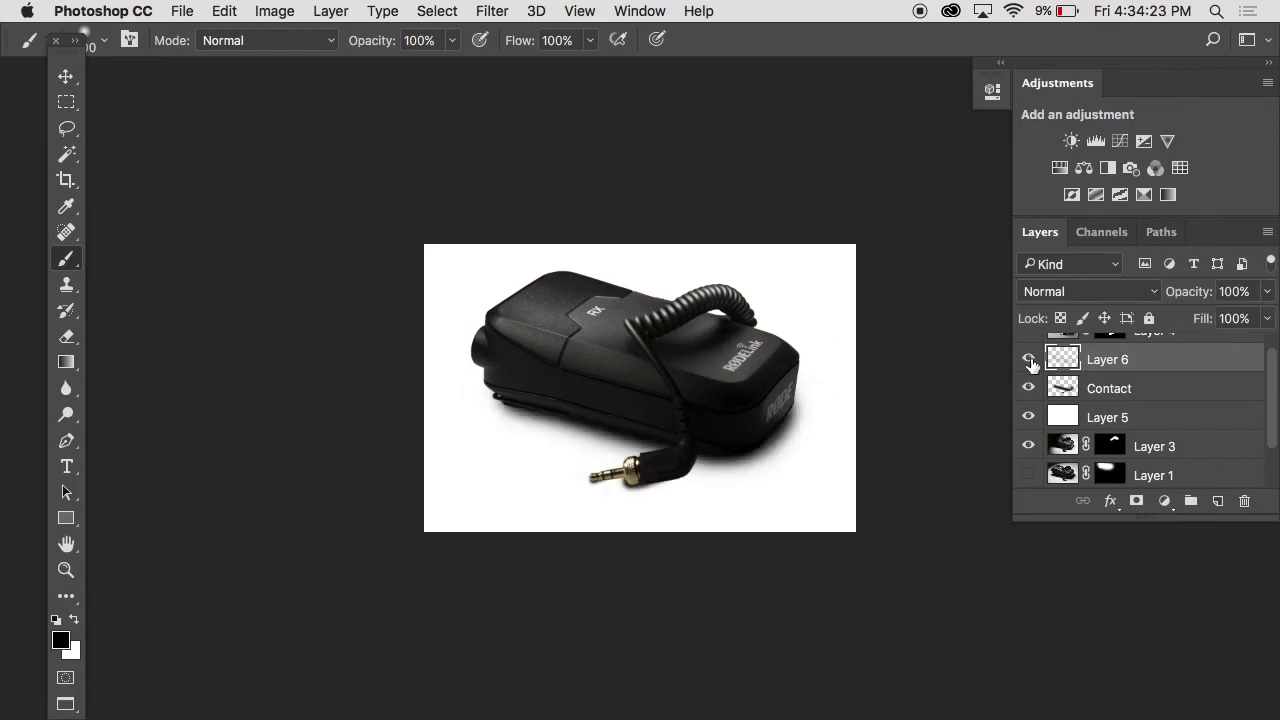
left_click(1032, 388)
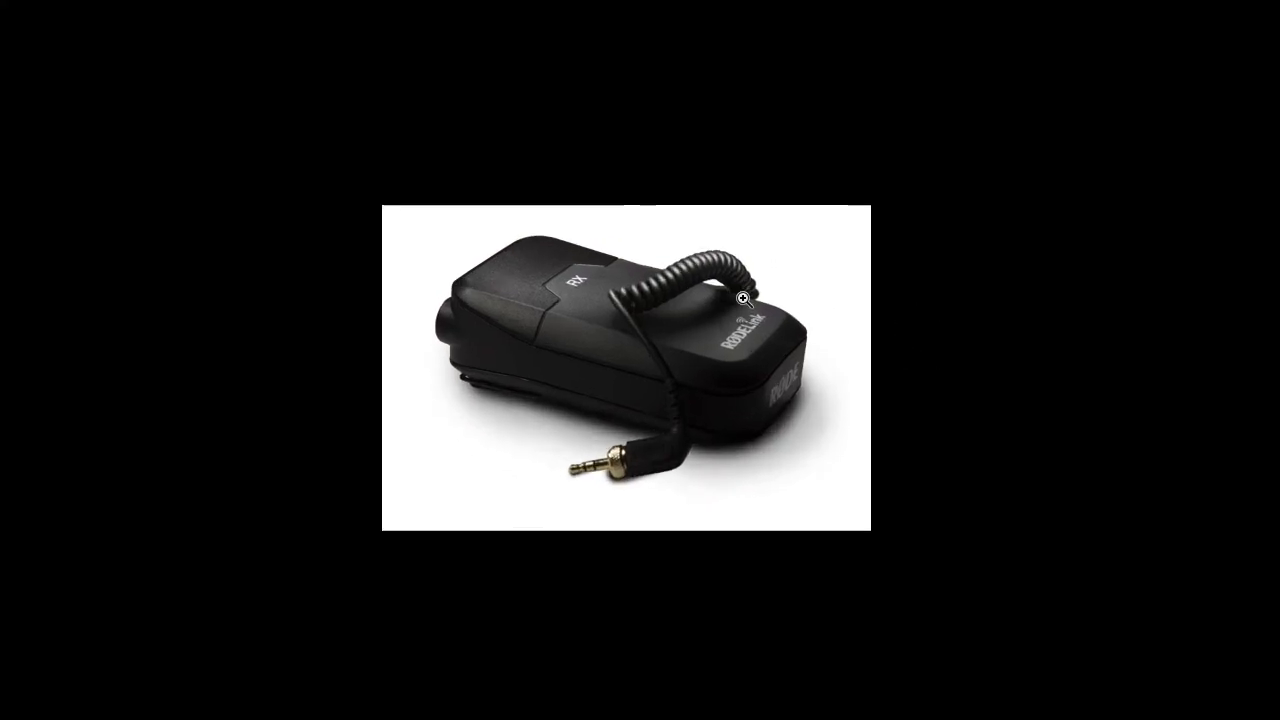
left_click(744, 299)
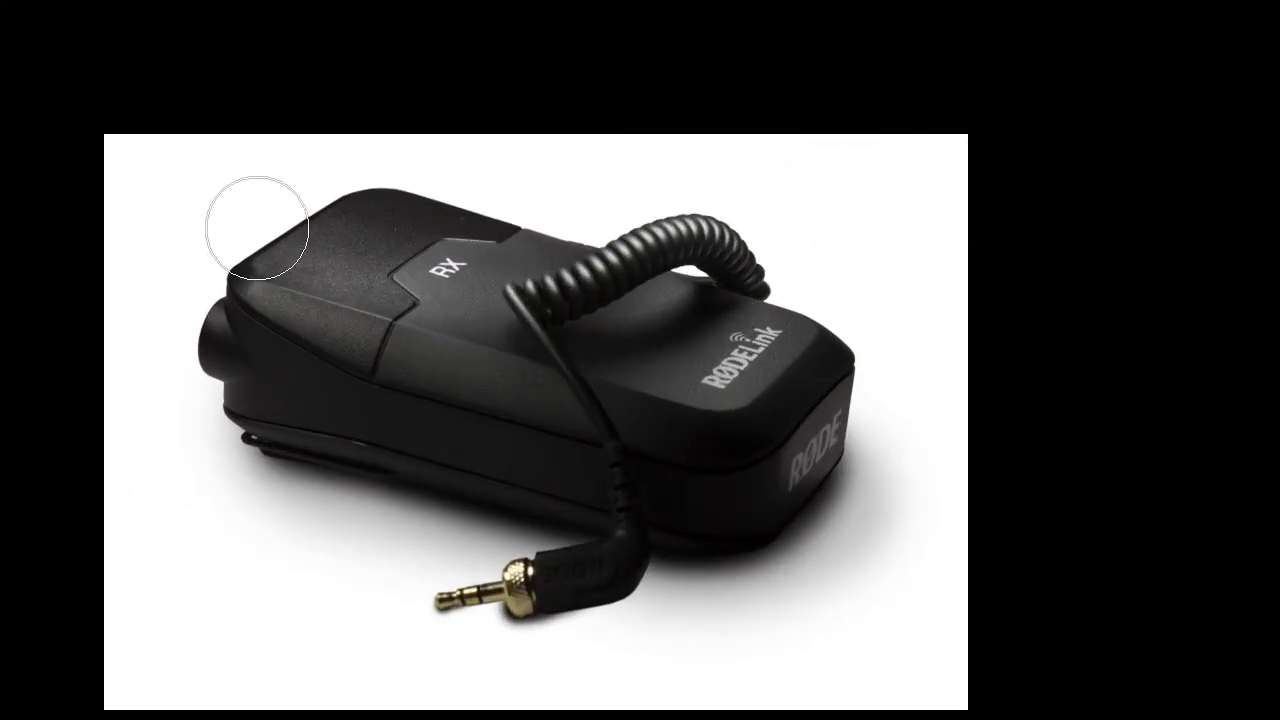
key("f")
key("f")
left_click_drag(850, 443, 748, 443)
Step: Add a new layer above Layer 6 and enlarge the brush to 1500 px
left_click(1218, 479)
scroll(770, 443, "down", 2)
key("bracketright")
key("bracketright")
key("bracketright")
key("bracketright")
key("bracketright")
key("bracketright")
key("bracketright")
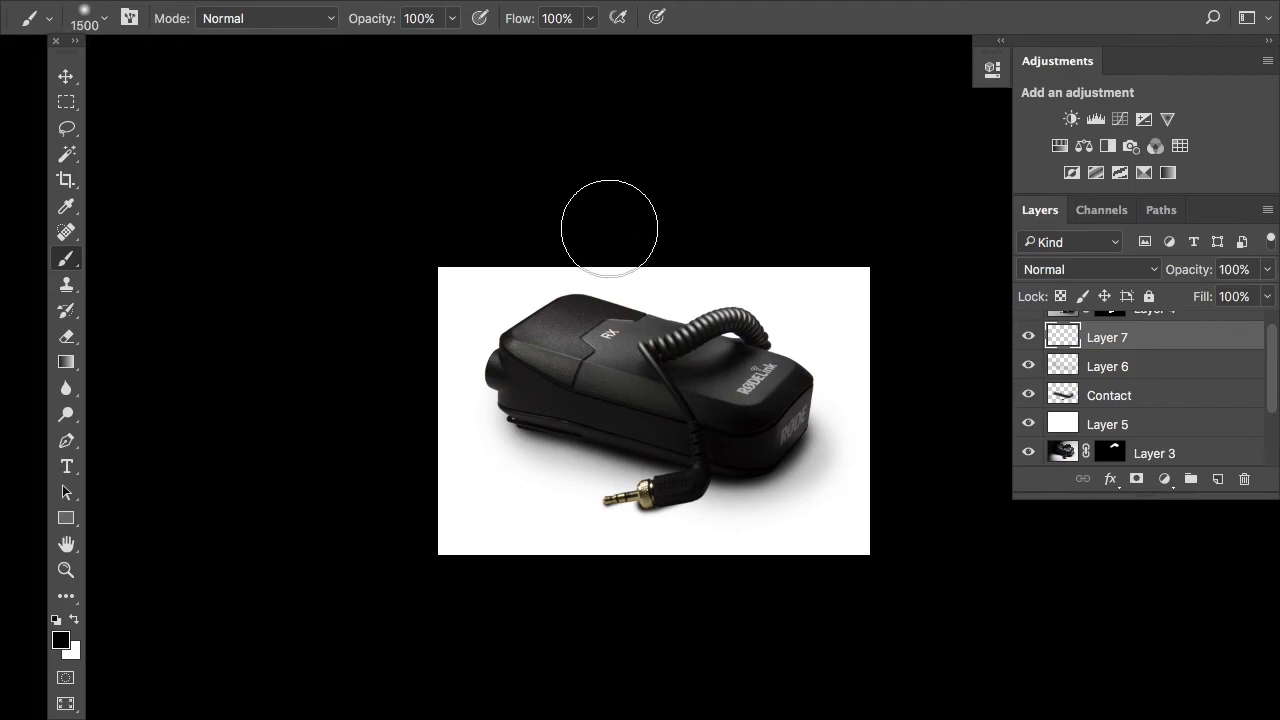
Step: Paint a soft dark vignette around the image edges with a 1900 px black brush at 20% opacity
left_click_drag(611, 223, 831, 263)
key("ctrl+z")
key("bracketright")
key("bracketright")
key("bracketright")
key("bracketright")
left_click_drag(791, 229, 951, 320)
mouse_move(790, 588)
left_mouse_down()
mouse_move(444, 533)
mouse_move(406, 506)
mouse_move(534, 544)
mouse_move(852, 572)
mouse_move(931, 532)
mouse_move(811, 579)
mouse_move(698, 587)
mouse_move(465, 586)
mouse_move(378, 548)
mouse_move(356, 408)
mouse_move(393, 319)
left_mouse_up()
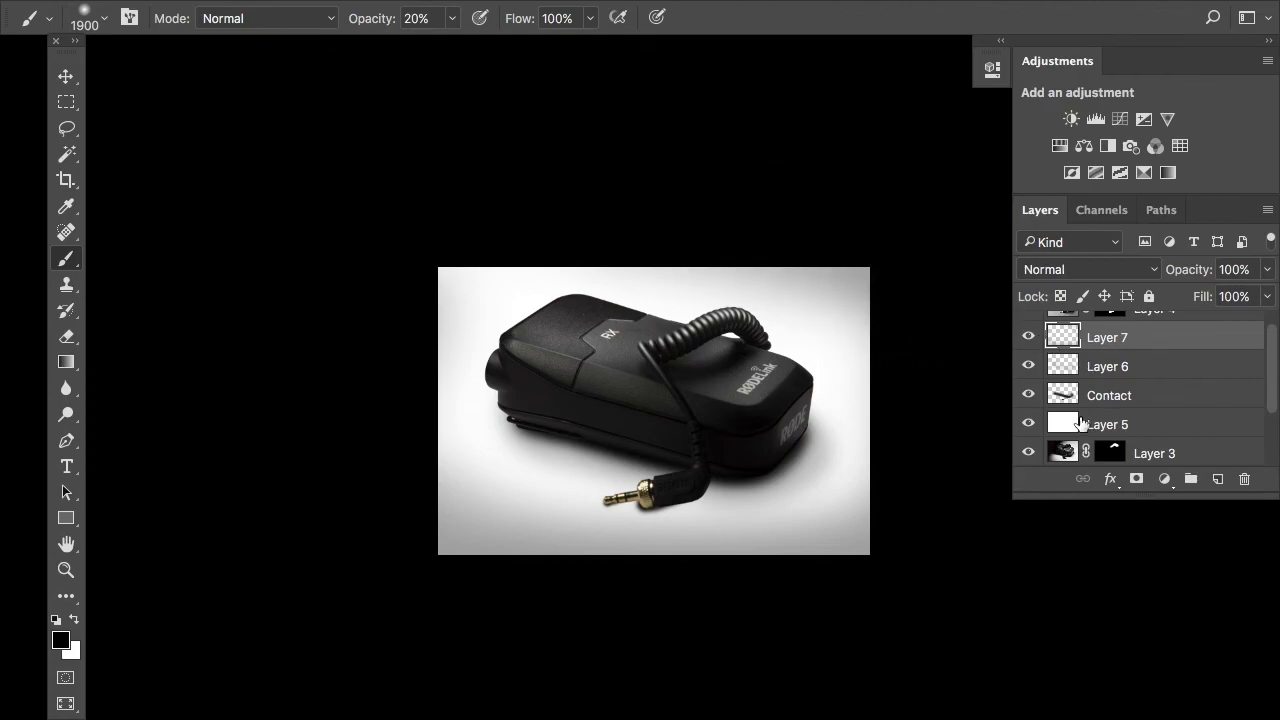
Step: Add a Hue/Saturation adjustment layer directly above the white Layer 5 and enable Colorize
left_click(1082, 424)
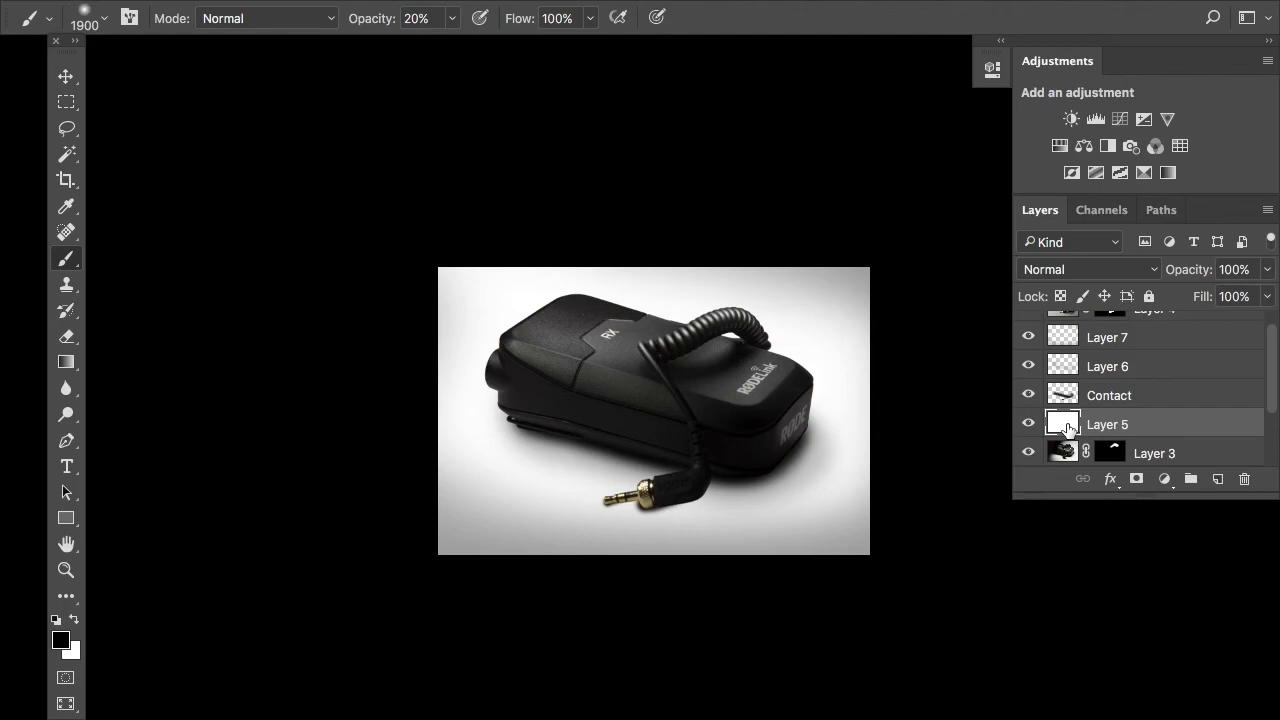
left_click(1164, 480)
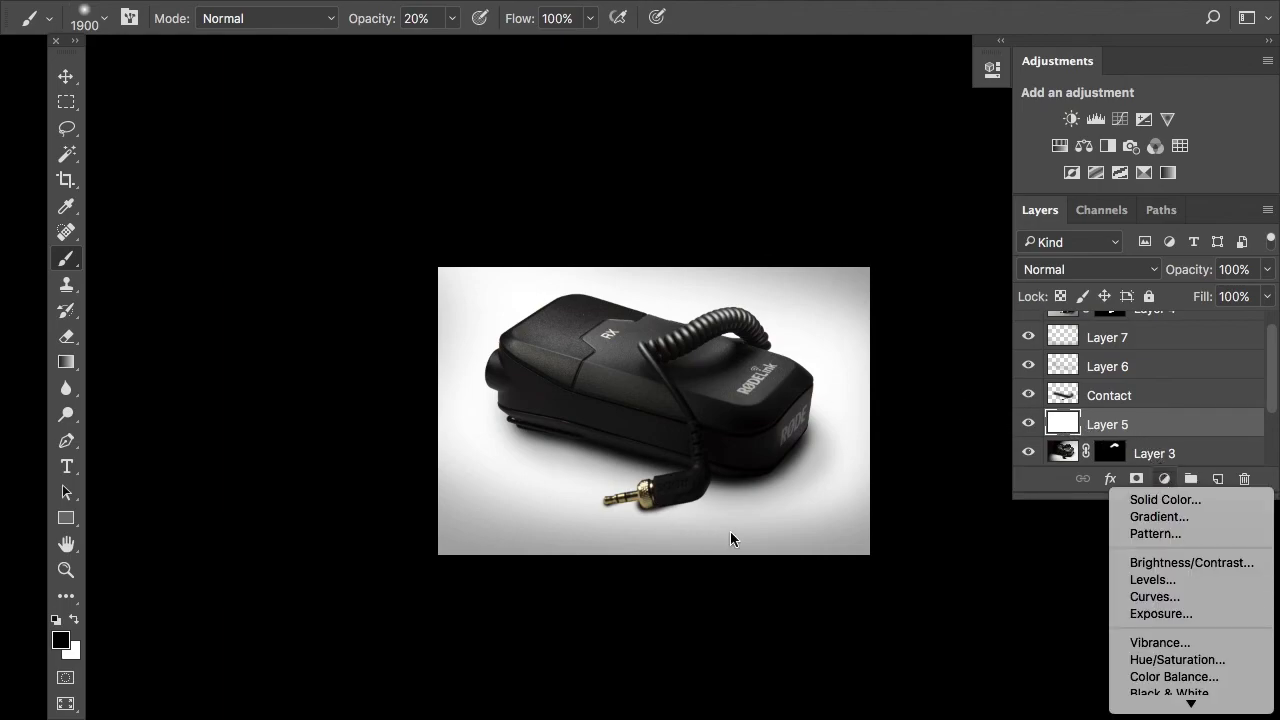
scroll(1209, 596, "down", 5)
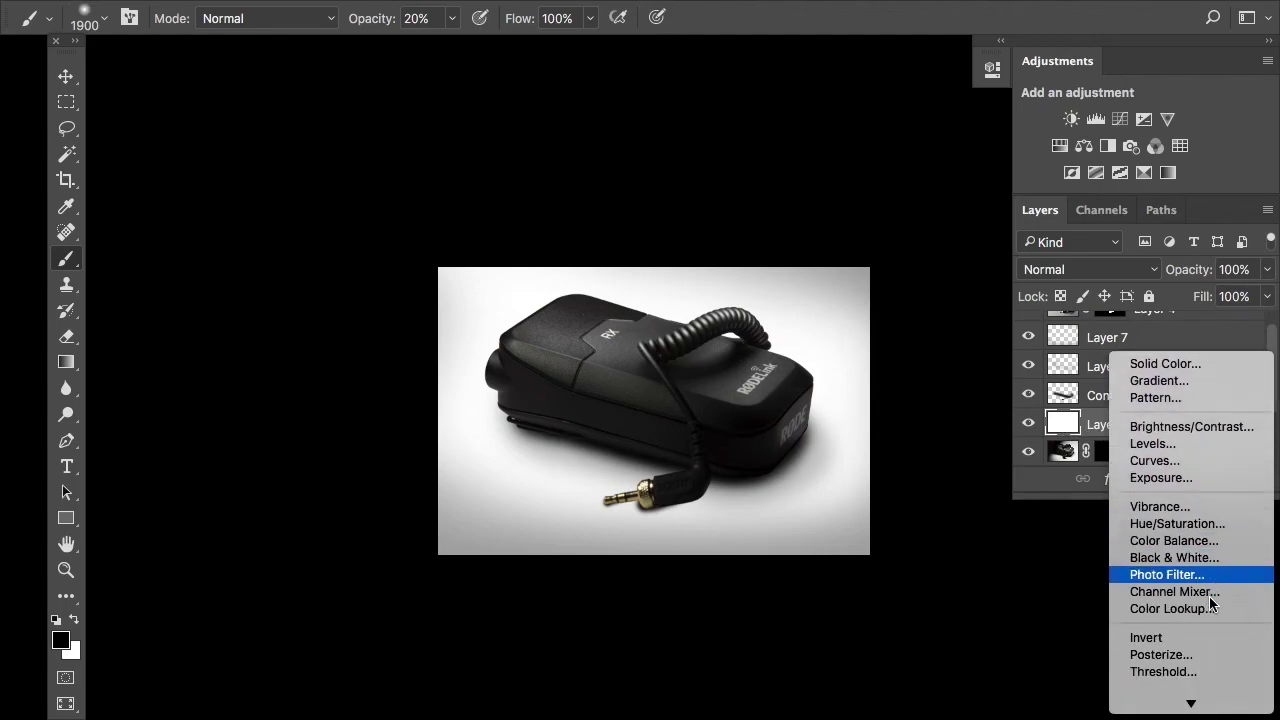
left_click(1178, 524)
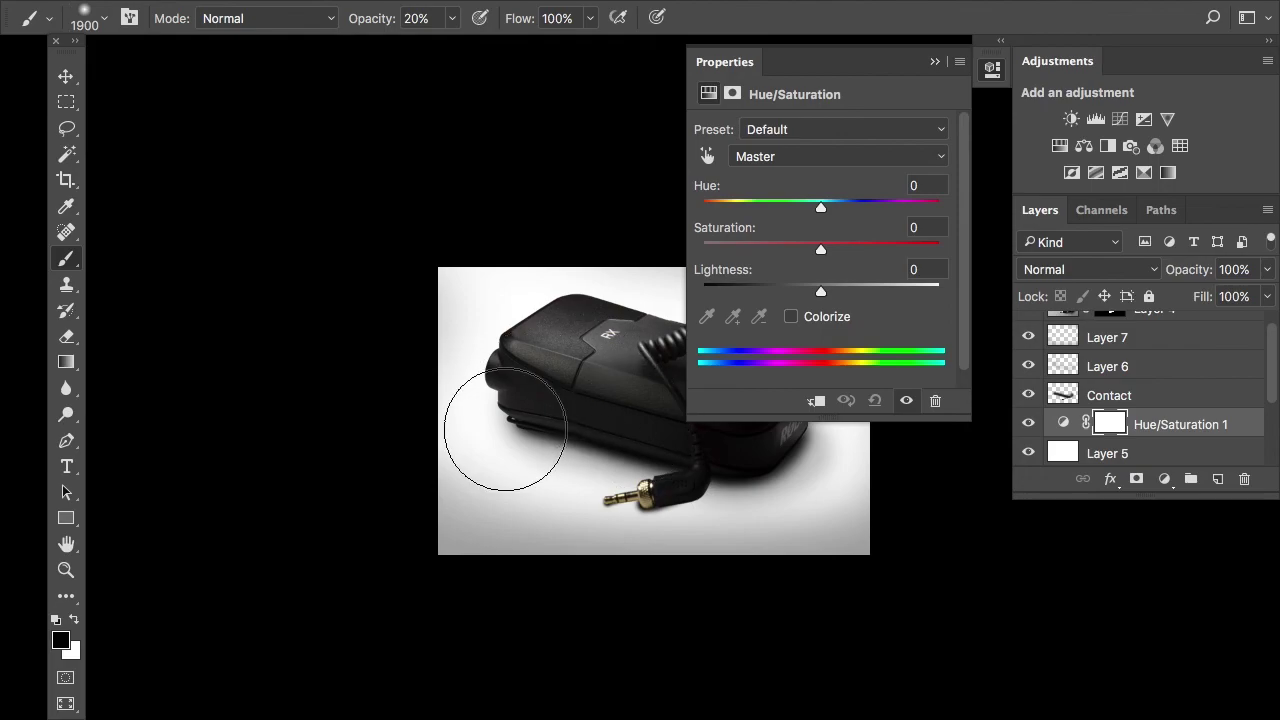
scroll(512, 390, "right", 5)
scroll(505, 430, "right", 3)
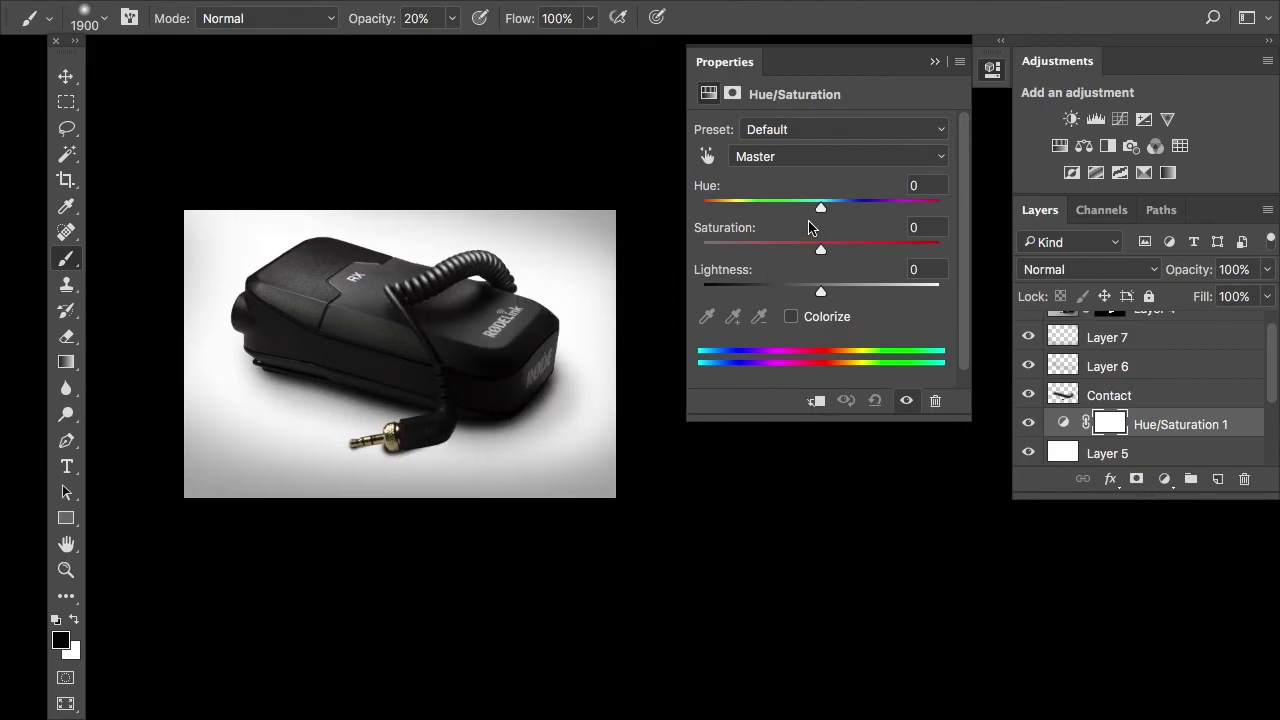
left_click_drag(820, 215, 826, 254)
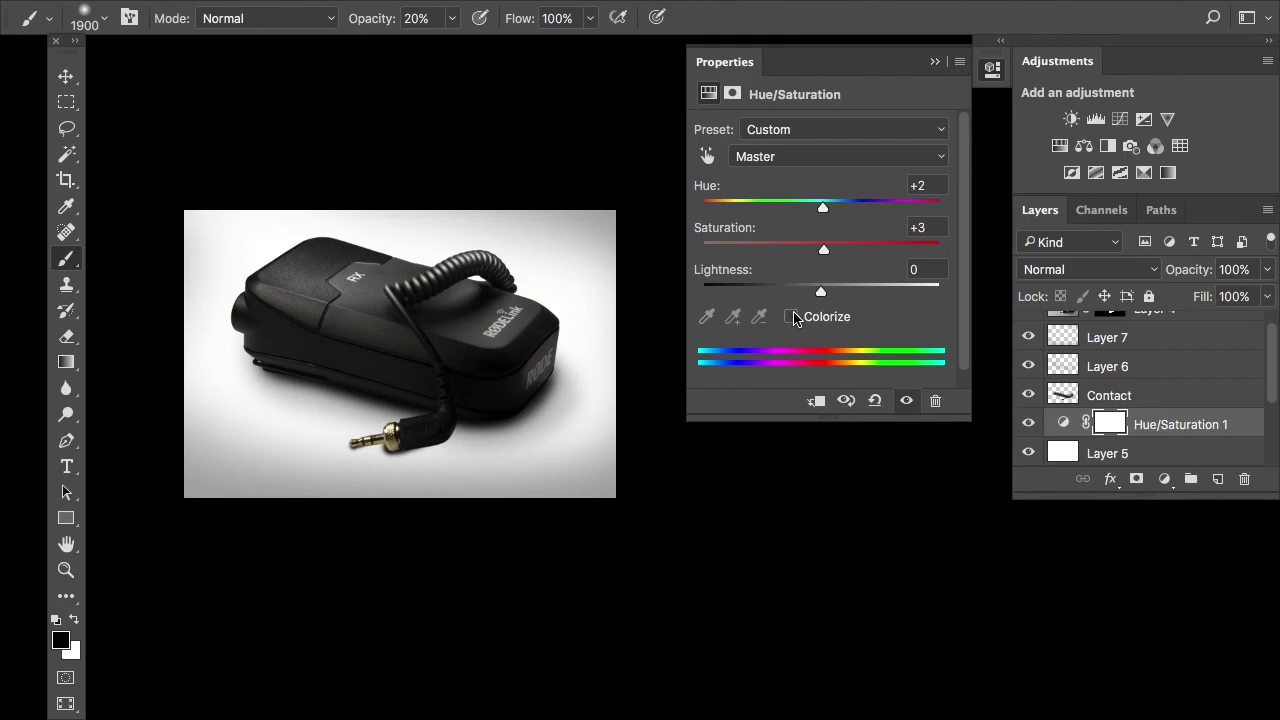
left_click(793, 317)
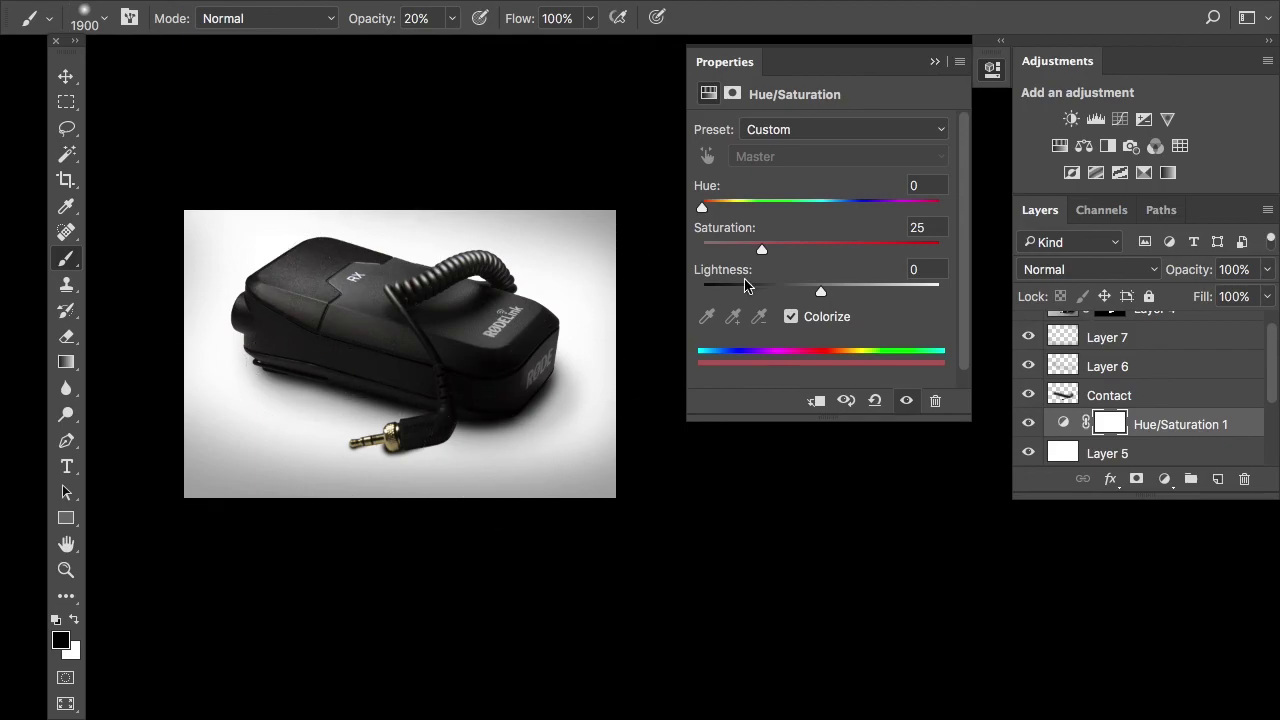
Step: Tint the background tan by setting hue 48, saturation 29 and lightness -25
left_click_drag(702, 207, 752, 255)
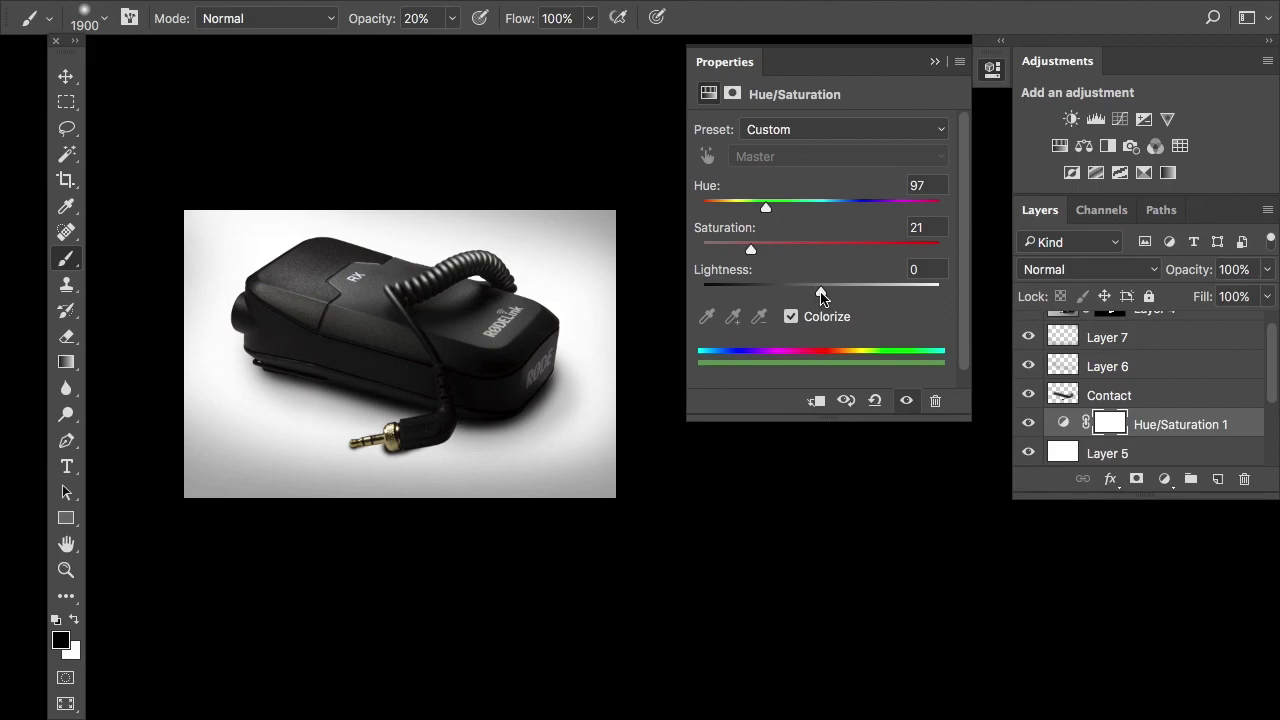
left_click_drag(821, 298, 792, 298)
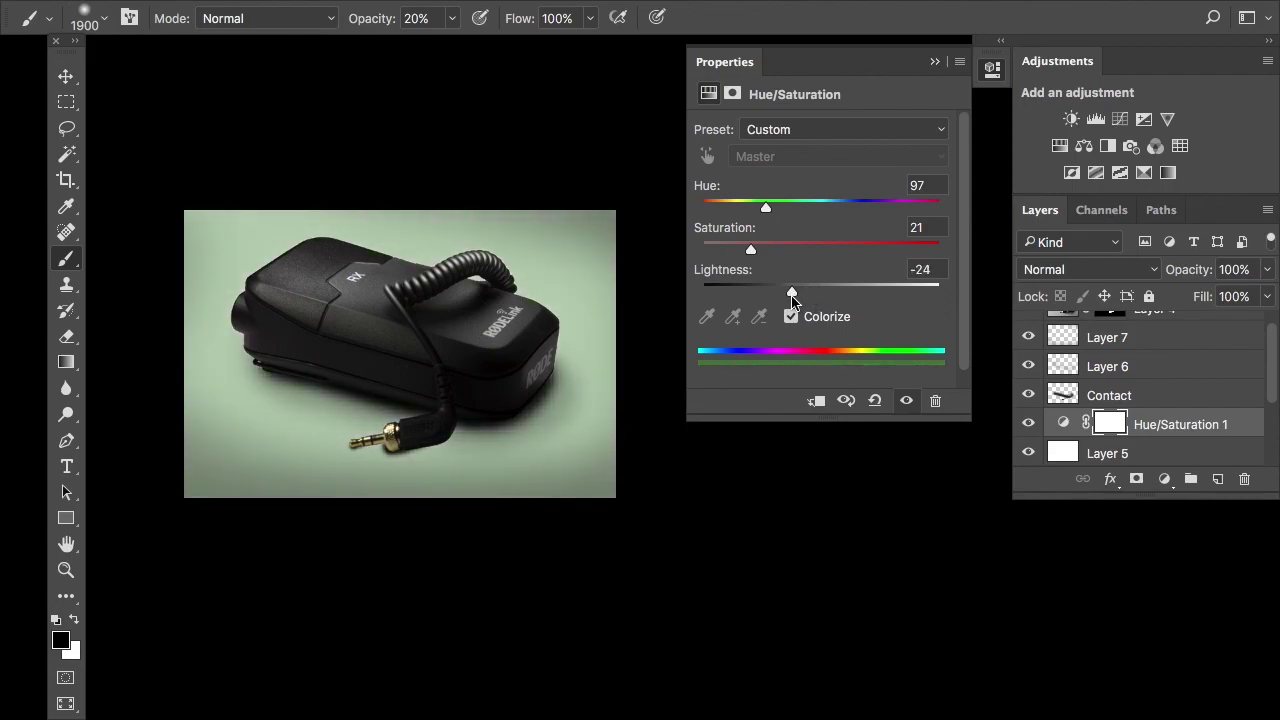
left_click_drag(762, 217, 742, 212)
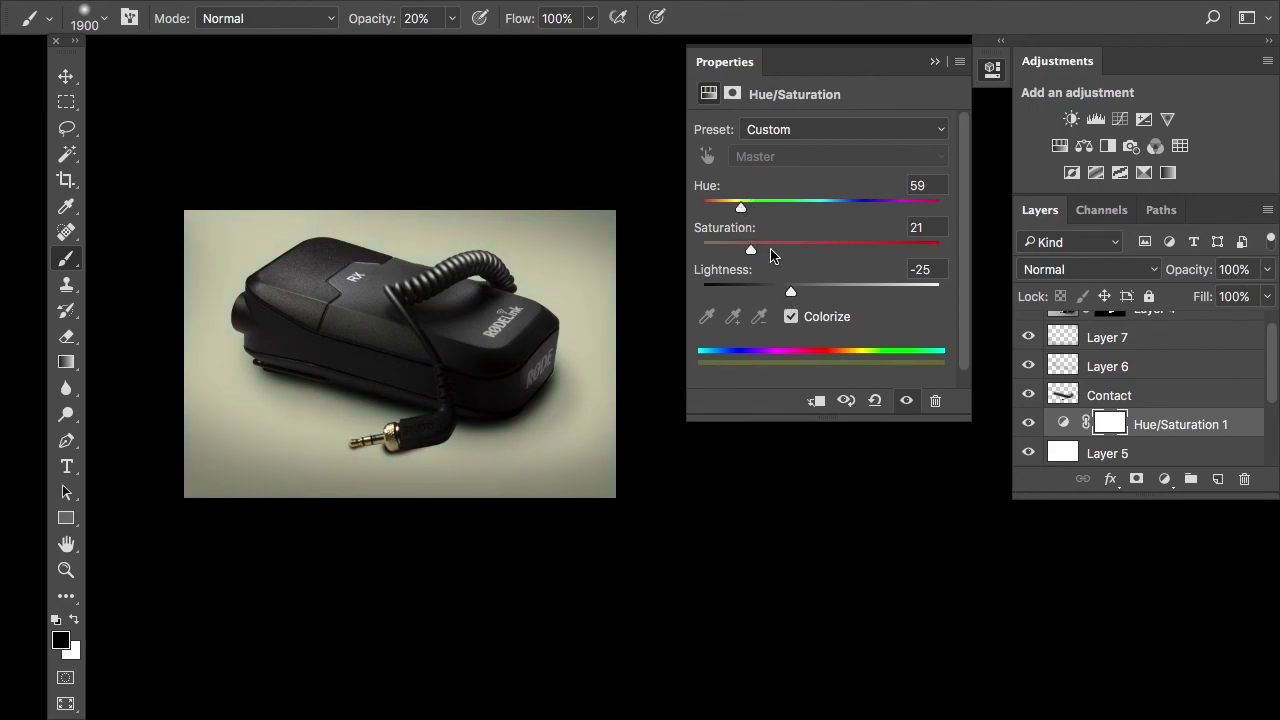
left_click_drag(753, 253, 771, 254)
left_click_drag(745, 208, 734, 210)
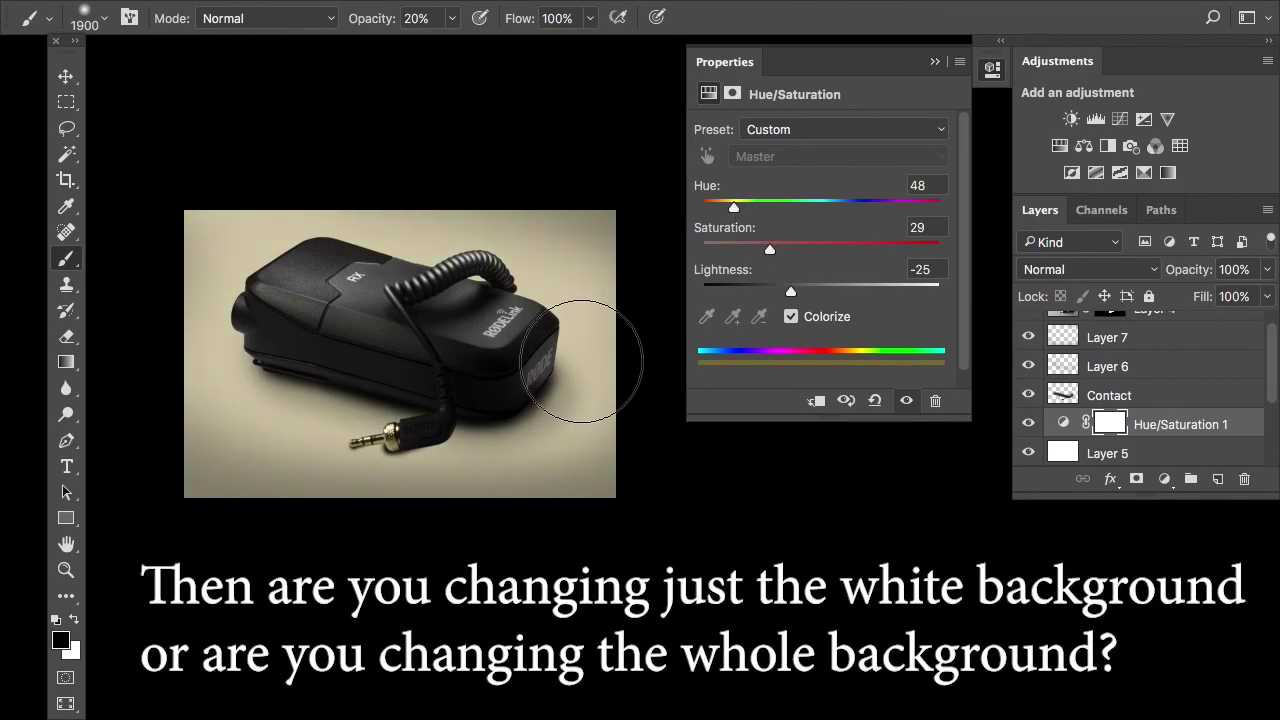
Step: Compare the background with and without the Hue/Saturation tint and examine the receiver's edges and shadows up close
left_click(1027, 423)
left_click(1027, 423)
scroll(420, 394, "up", 5)
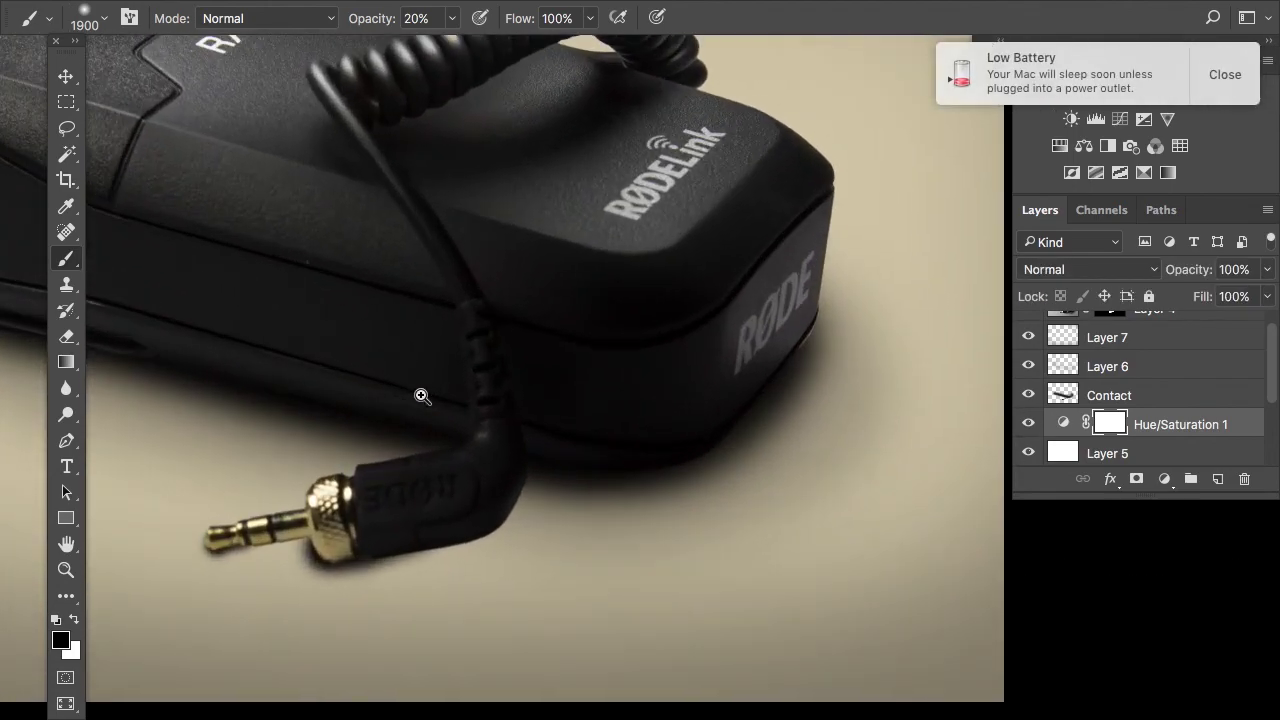
left_click_drag(664, 134, 799, 321)
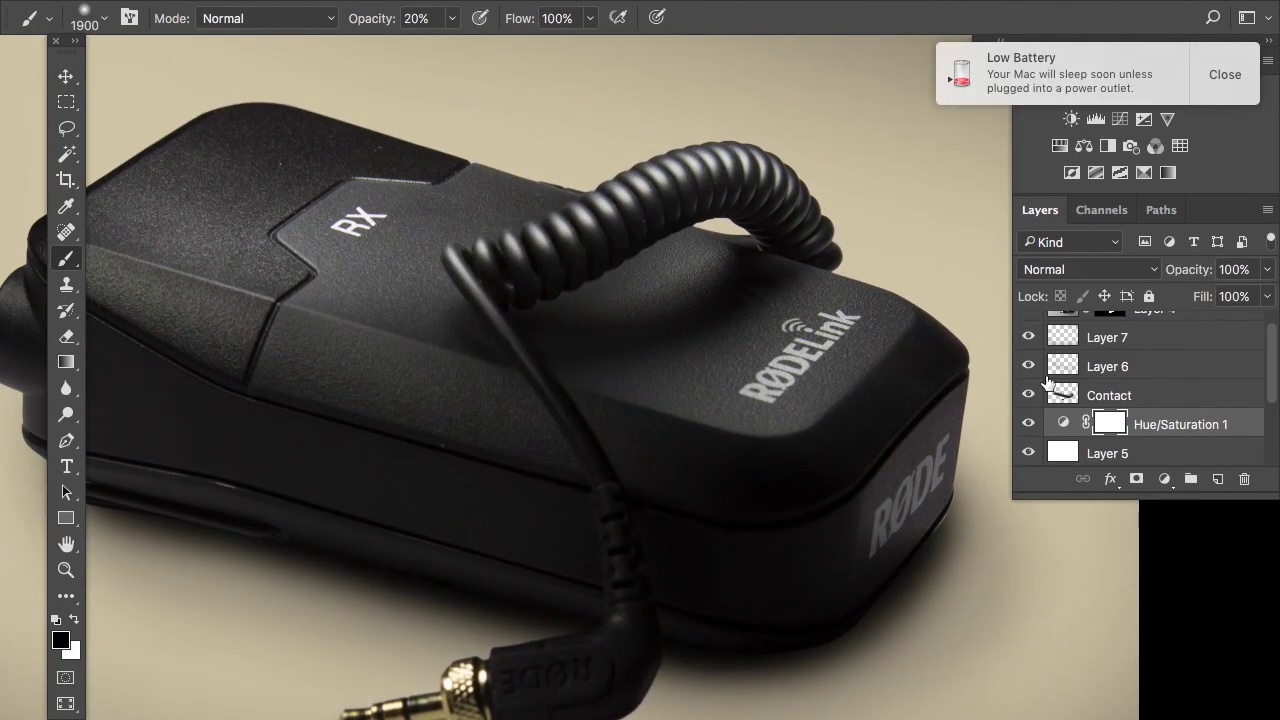
left_click(1027, 423)
left_click(1027, 423)
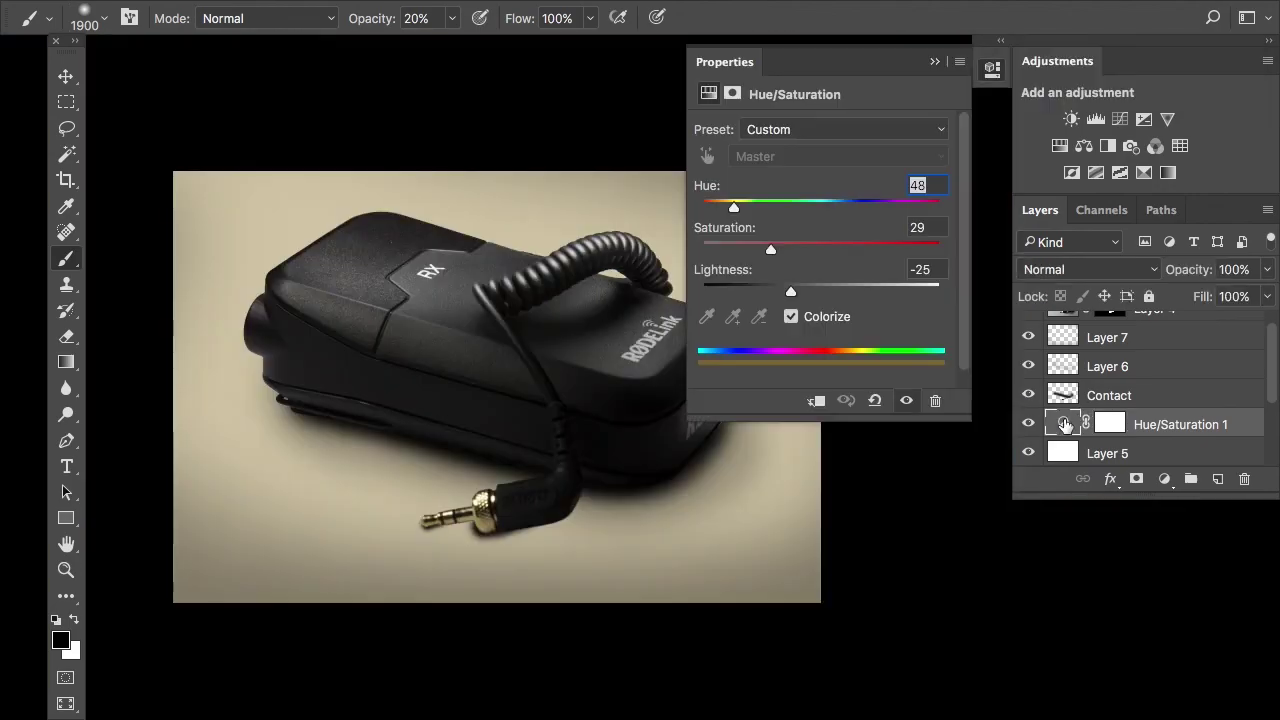
Step: Recolour the background blue by setting the Hue/Saturation layer's hue to 230
left_click_drag(742, 211, 856, 207)
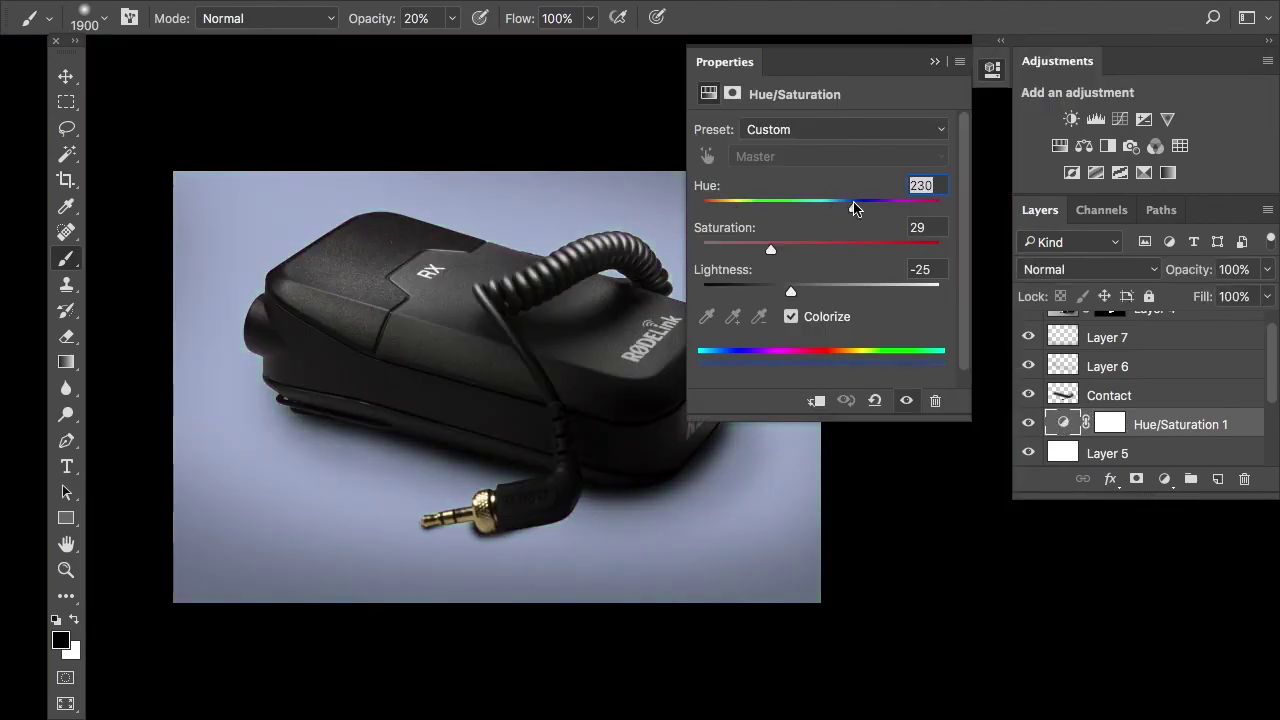